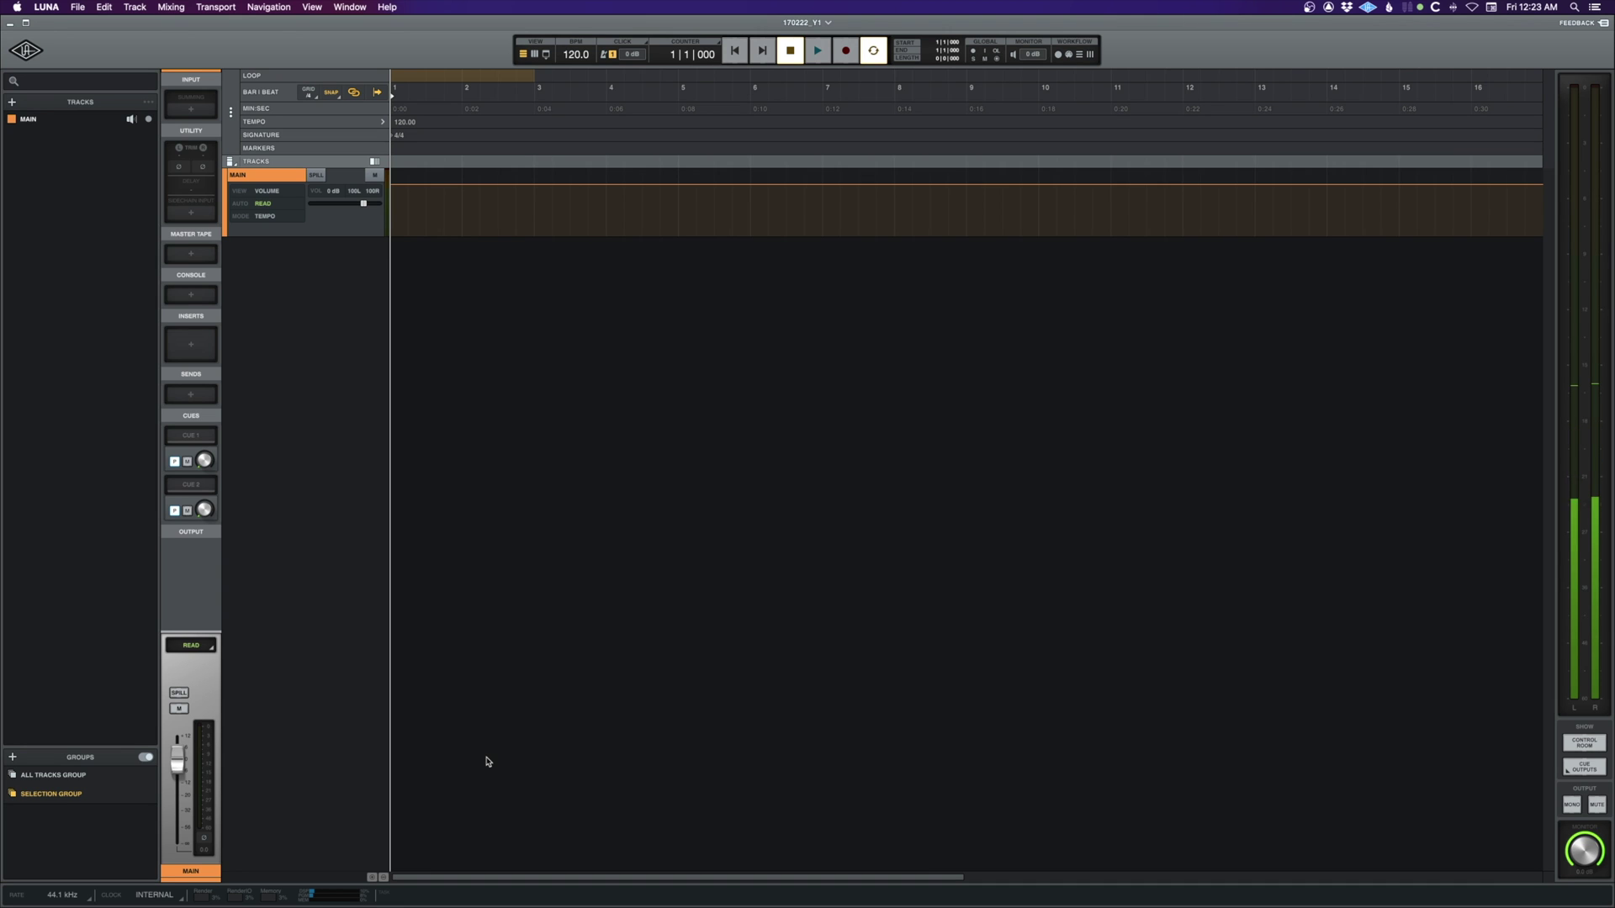
Select all 17 files in the ToLuna copy folder and drag them into LUNA's Tracks panel
{"action": "key", "text": "super+Tab"}
{"action": "left_click", "coordinate": [755, 236], "text": "shift"}
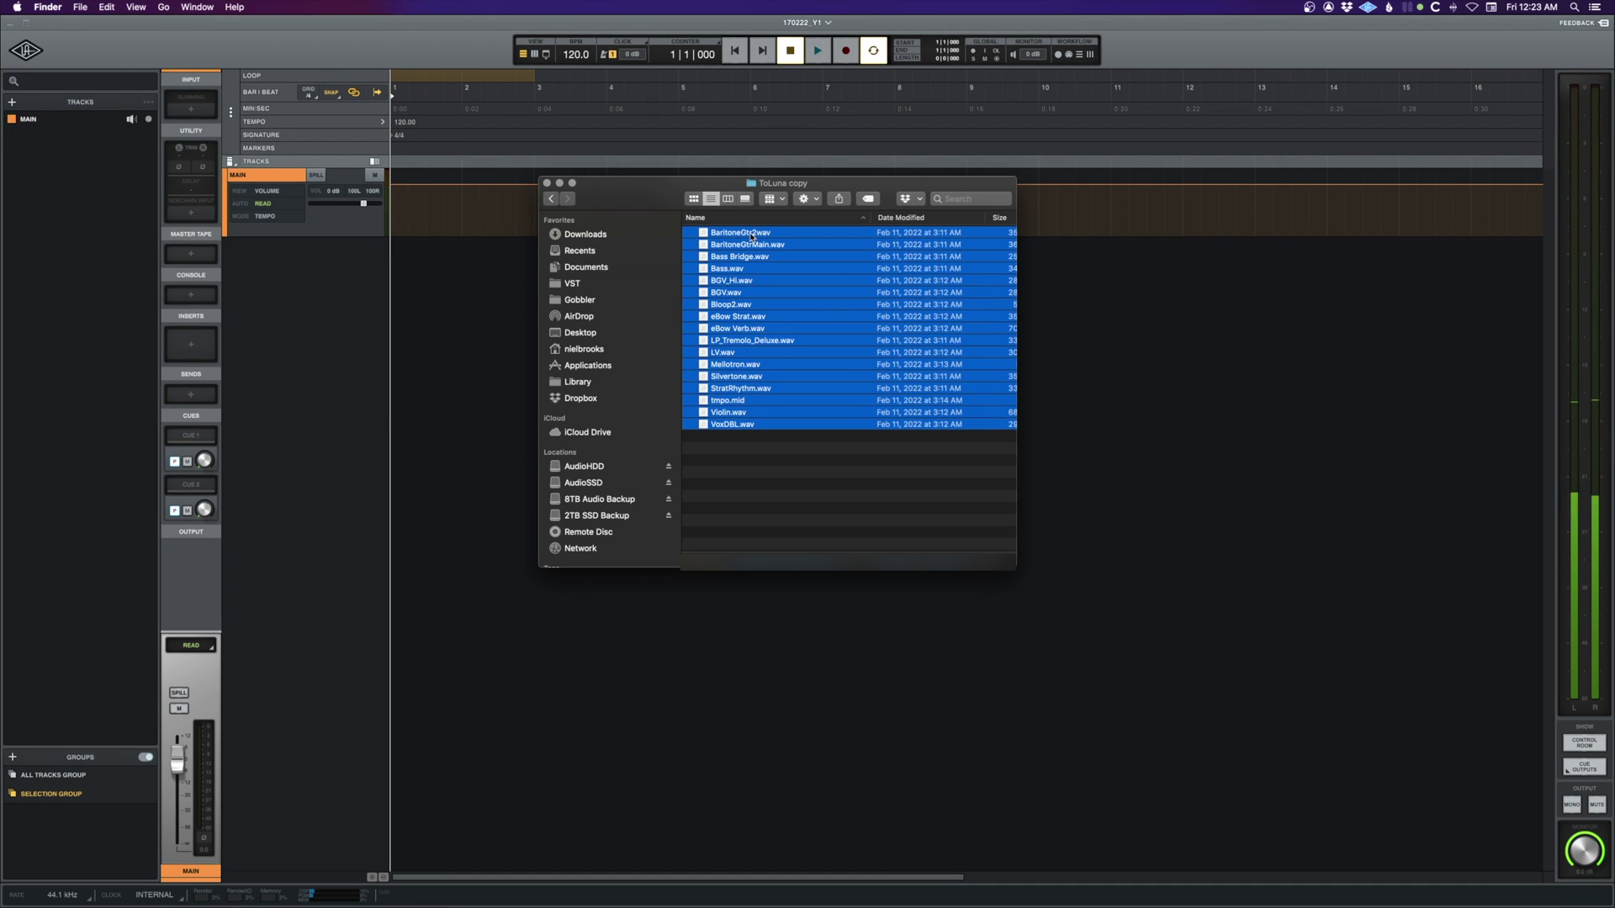
{"action": "left_click_drag", "start_coordinate": [756, 237], "coordinate": [89, 115]}
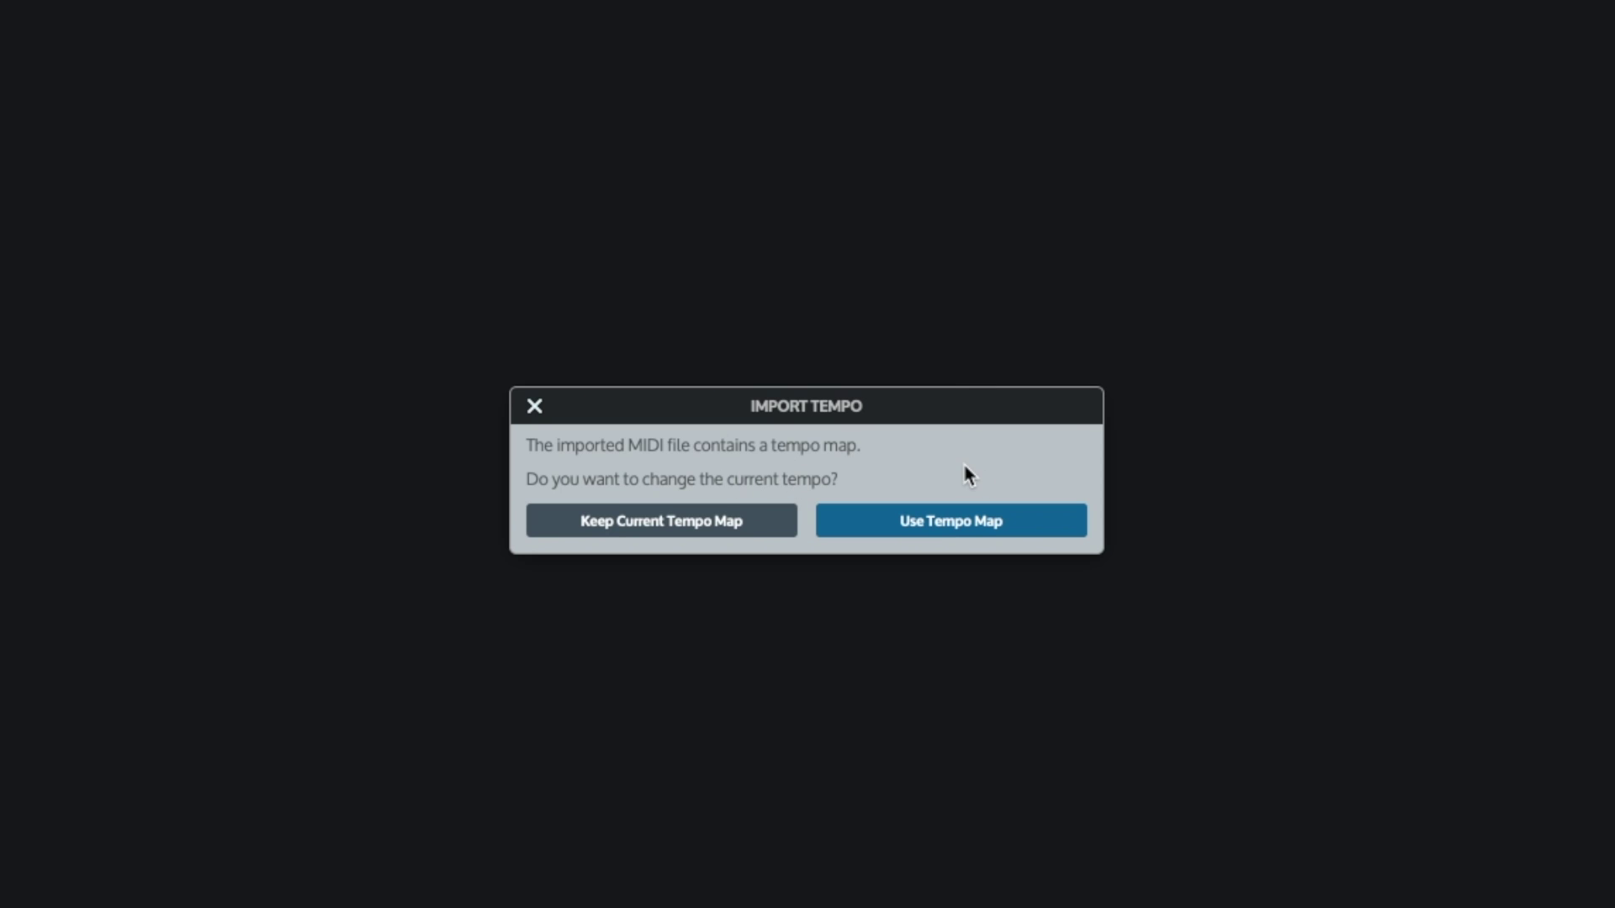
Use the MIDI file's tempo map, fit the whole song in view, and enlarge the TEMPO graph
{"action": "left_click", "coordinate": [930, 522]}
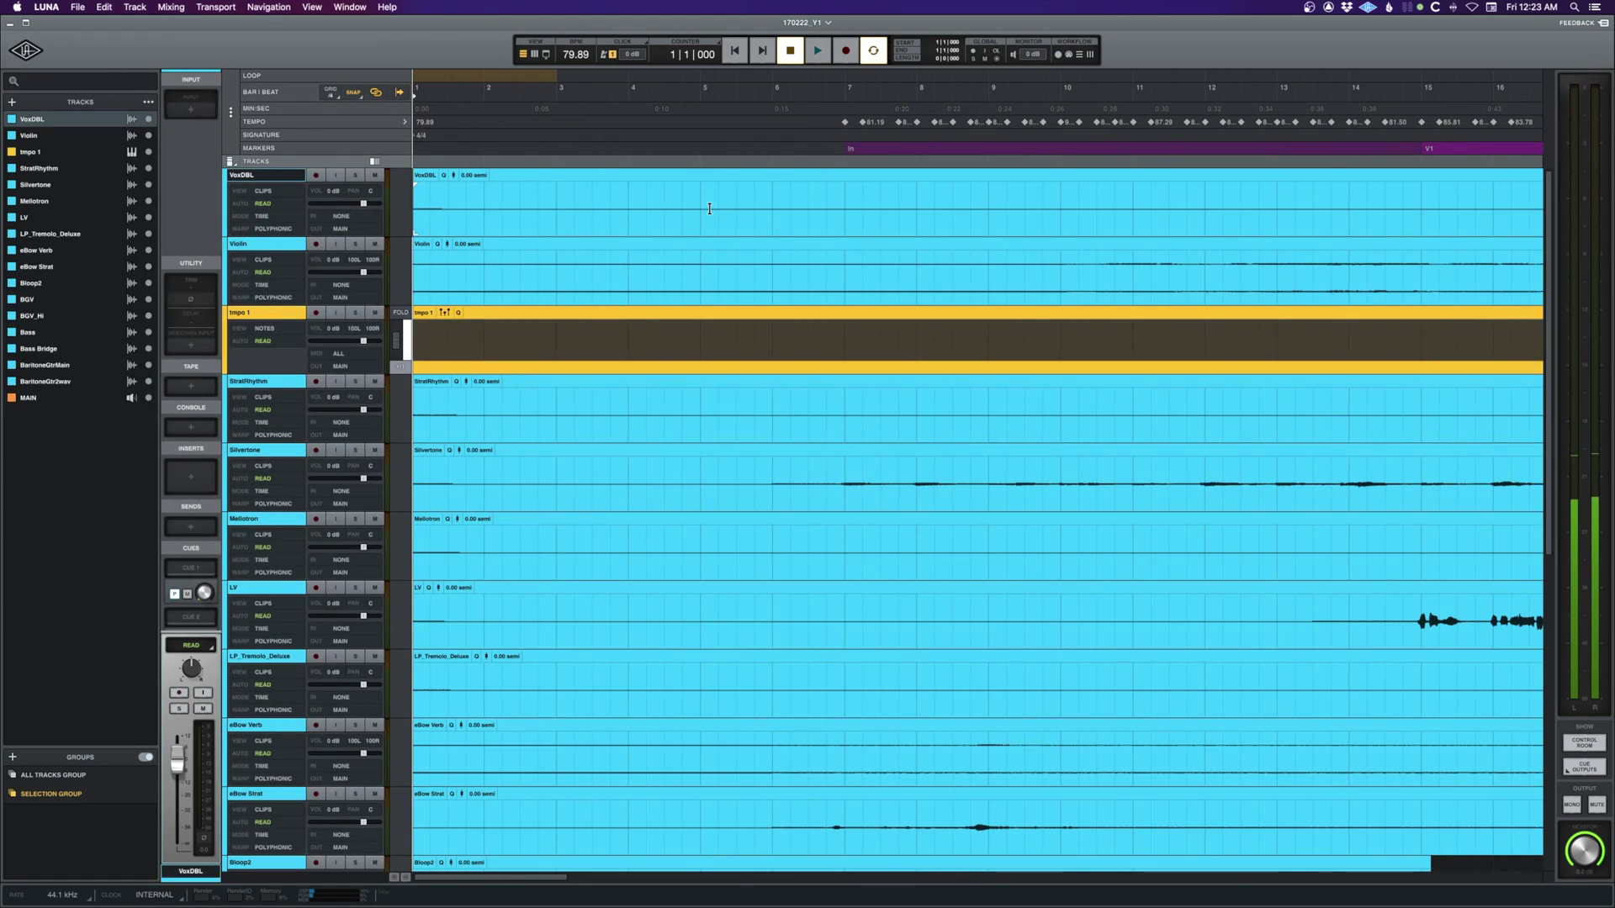
{"action": "key", "text": "alt+a"}
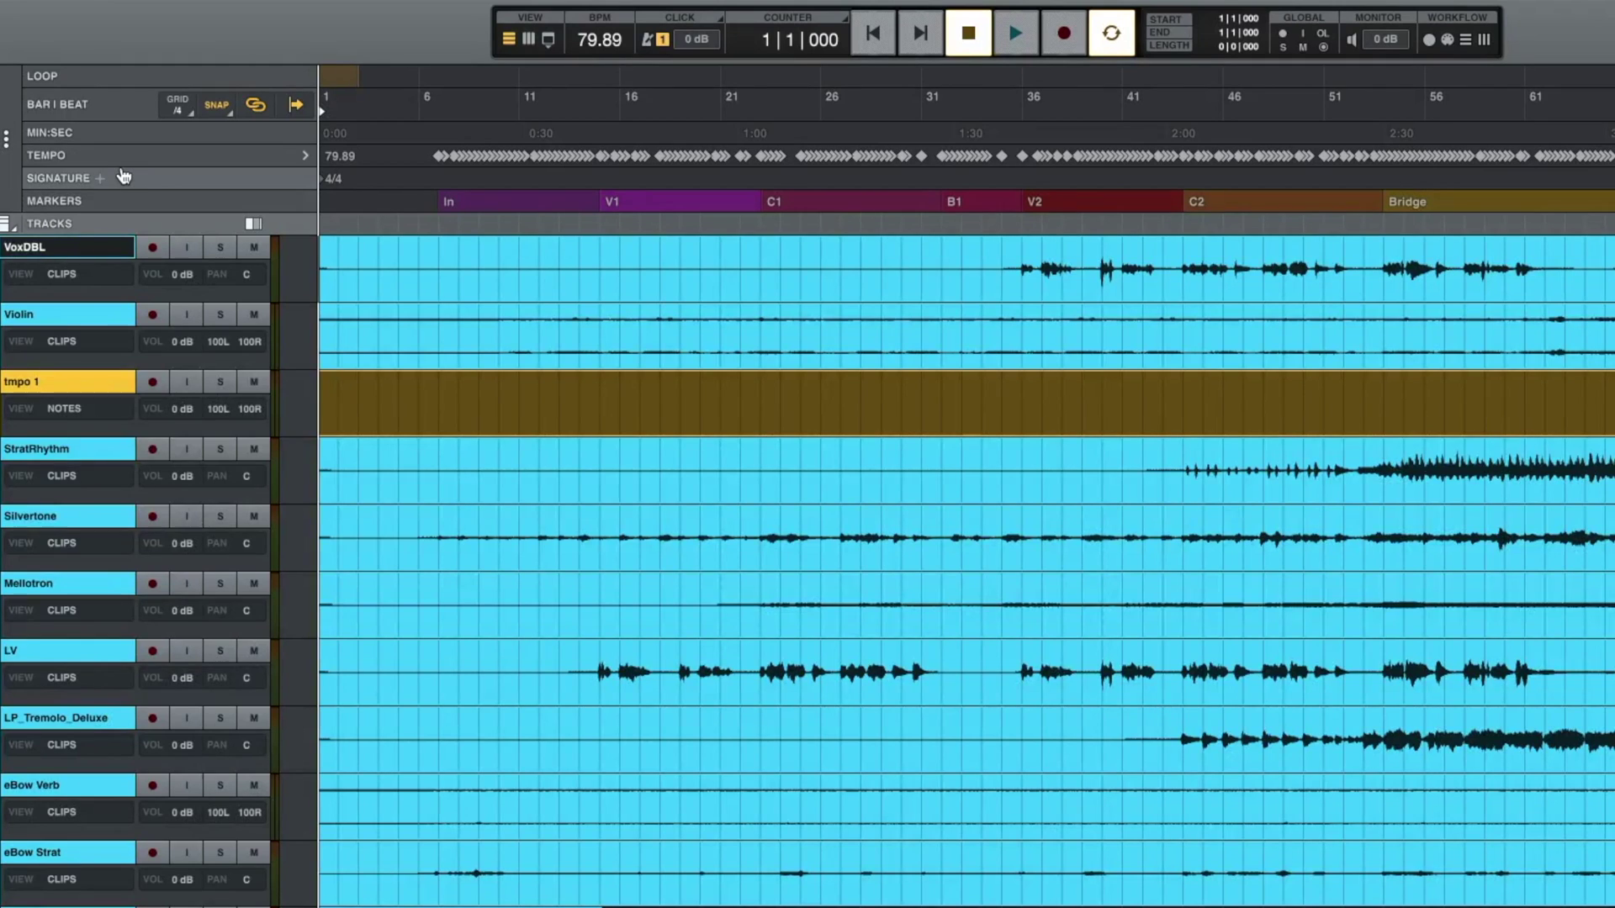
{"action": "left_click", "coordinate": [305, 156]}
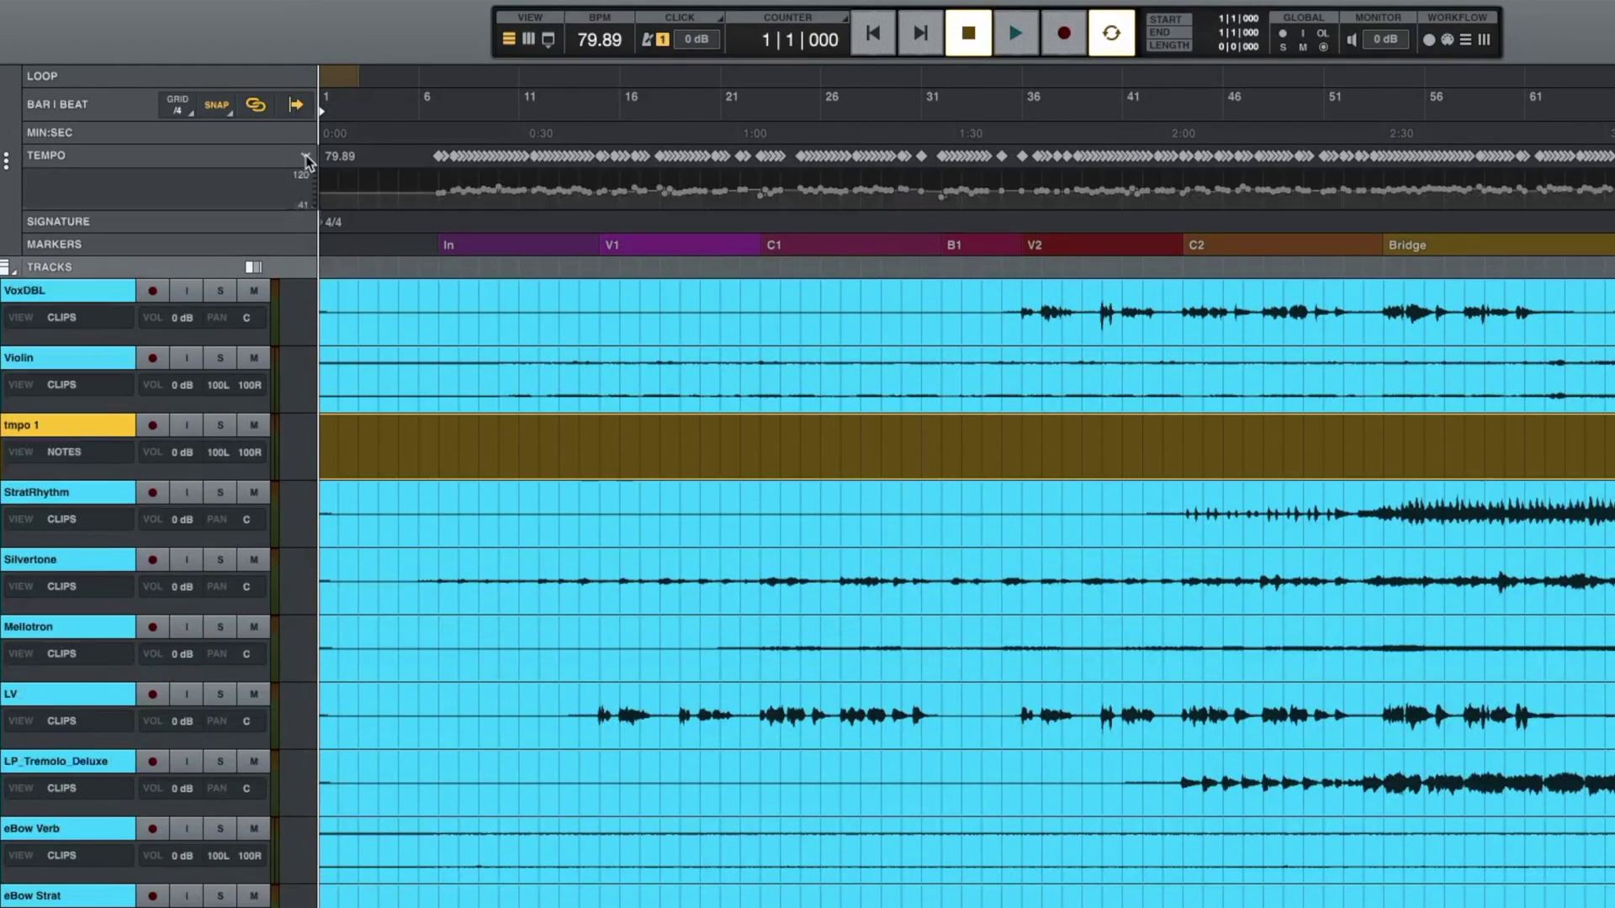
{"action": "left_click_drag", "start_coordinate": [211, 210], "coordinate": [211, 427]}
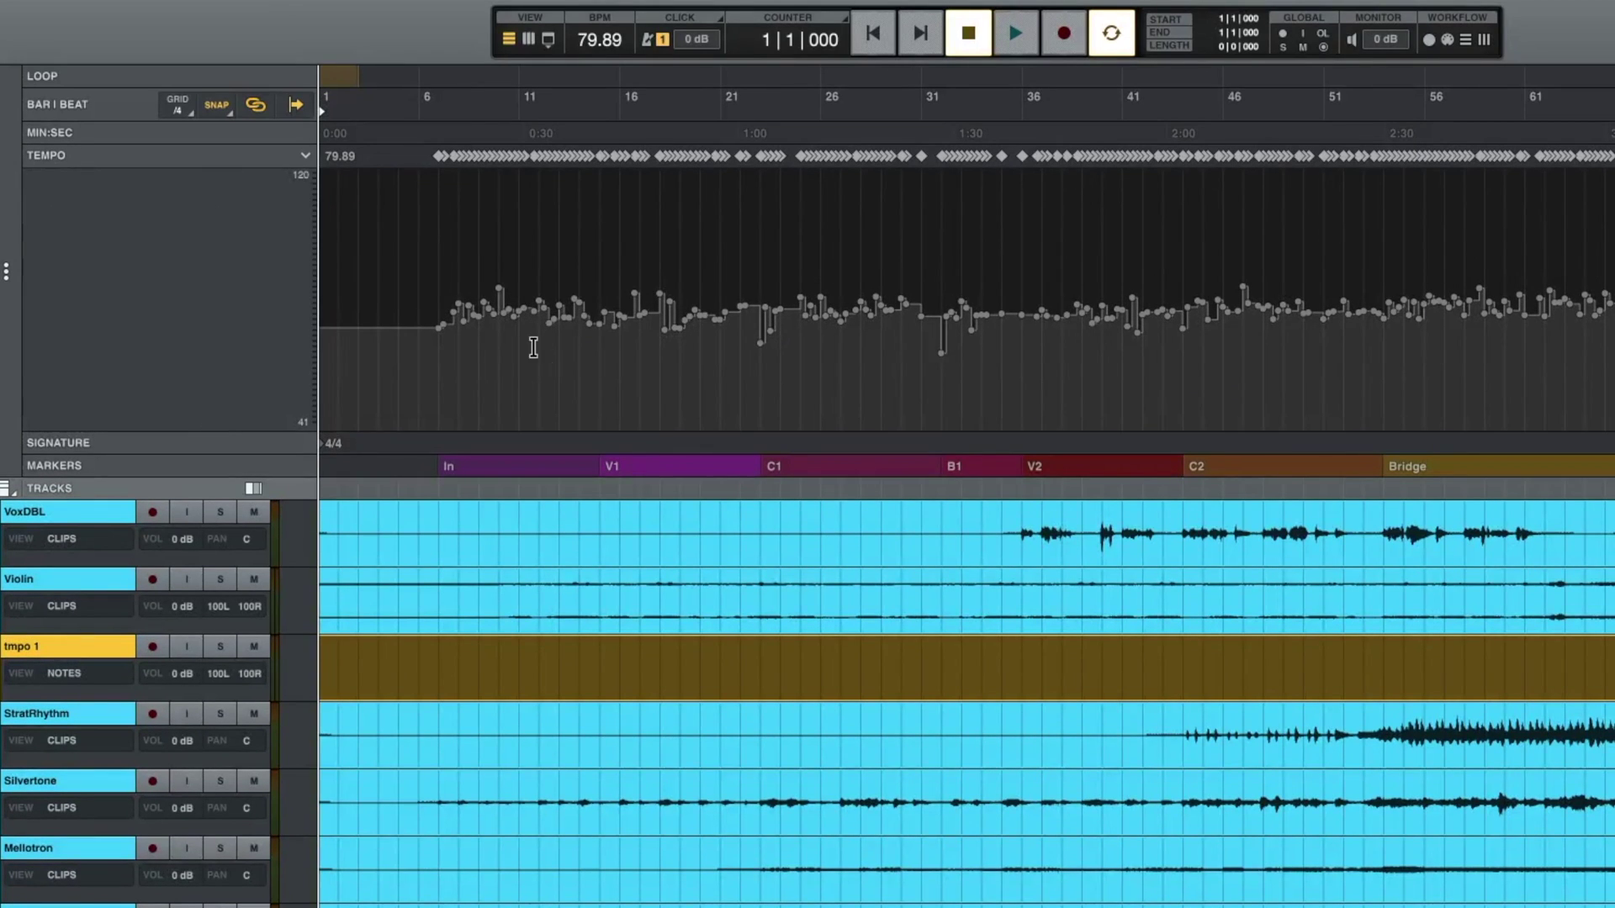
{"action": "mouse_move", "coordinate": [440, 336]}
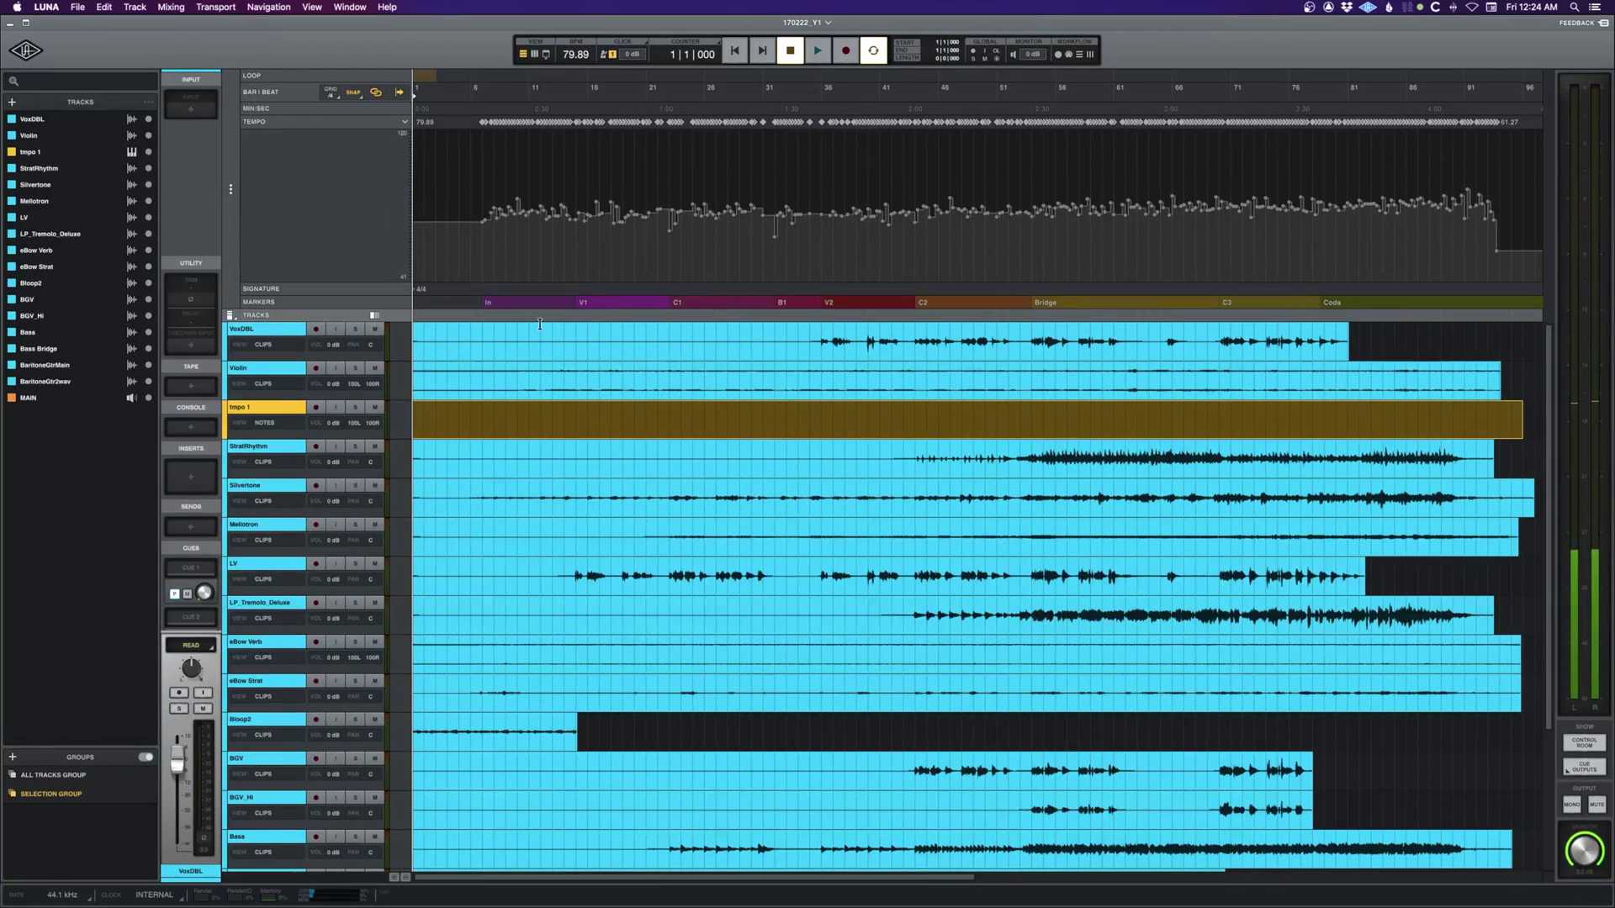
Solo Silvertone and StratRhythm, play them from bar 27, then shrink the tempo lane
{"action": "left_click", "coordinate": [480, 336]}
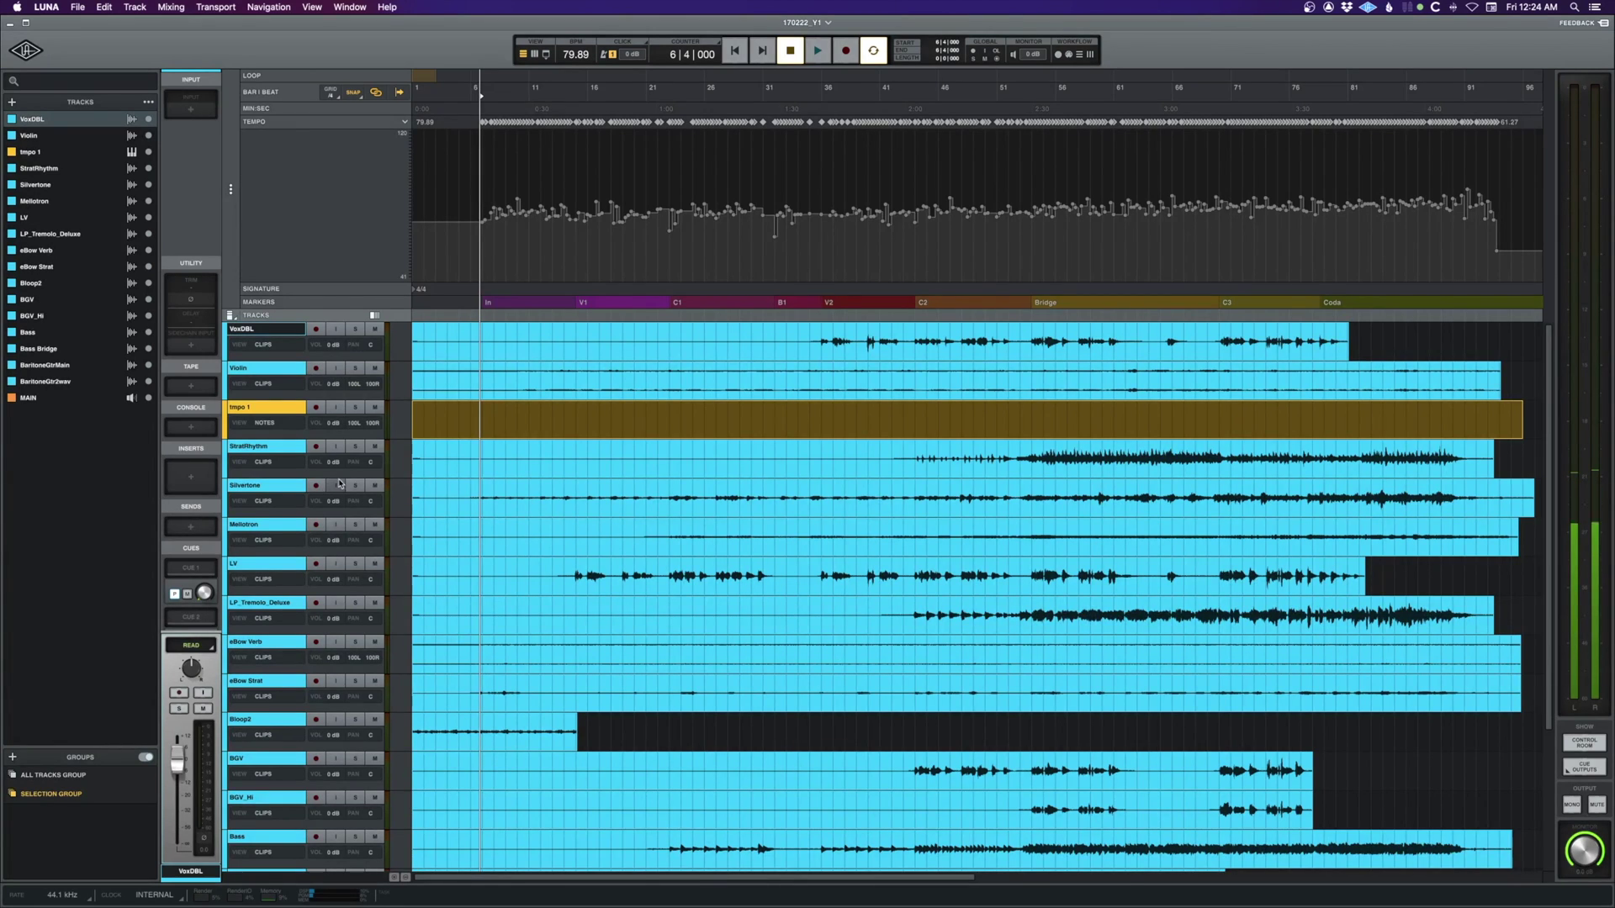
{"action": "left_click_drag", "start_coordinate": [354, 487], "coordinate": [356, 450]}
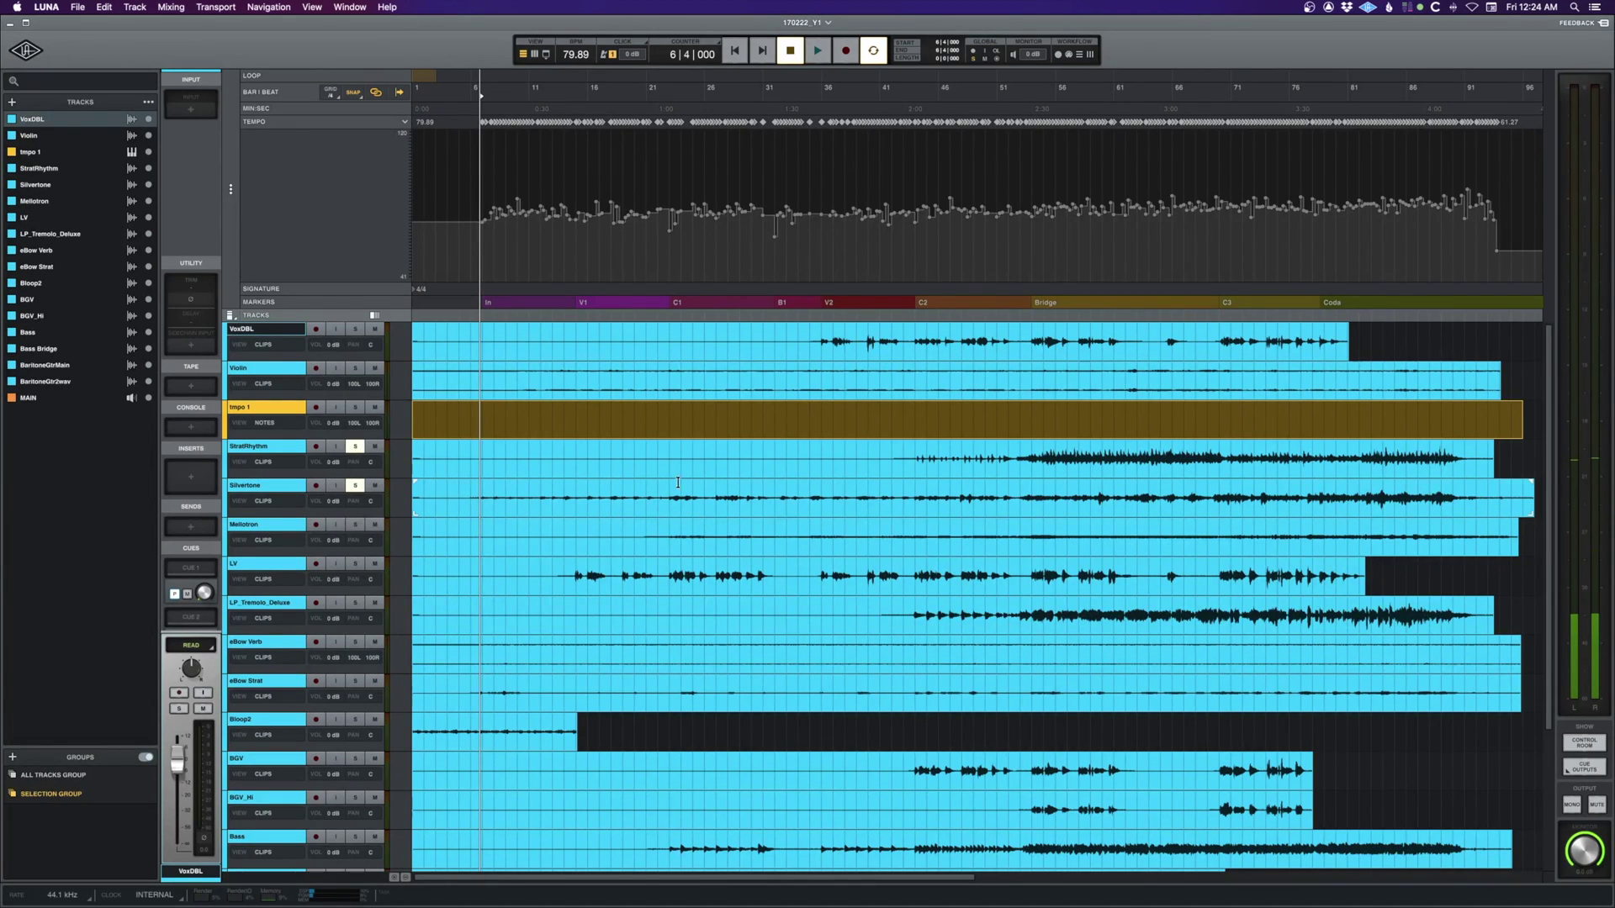
{"action": "left_click", "coordinate": [726, 492]}
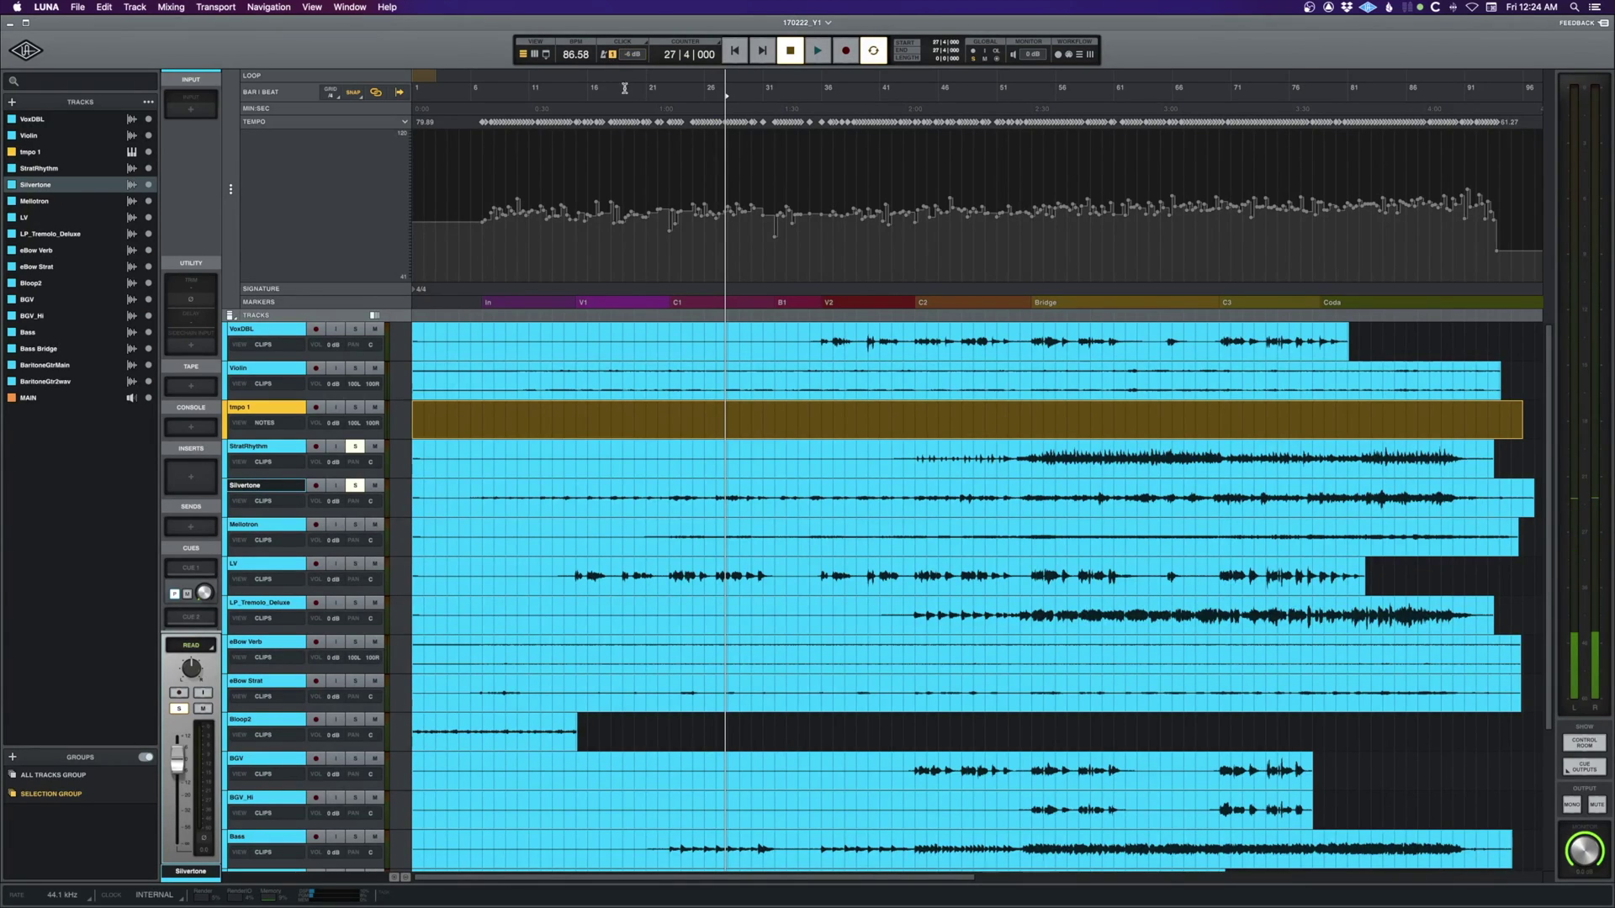
{"action": "key", "text": "space"}
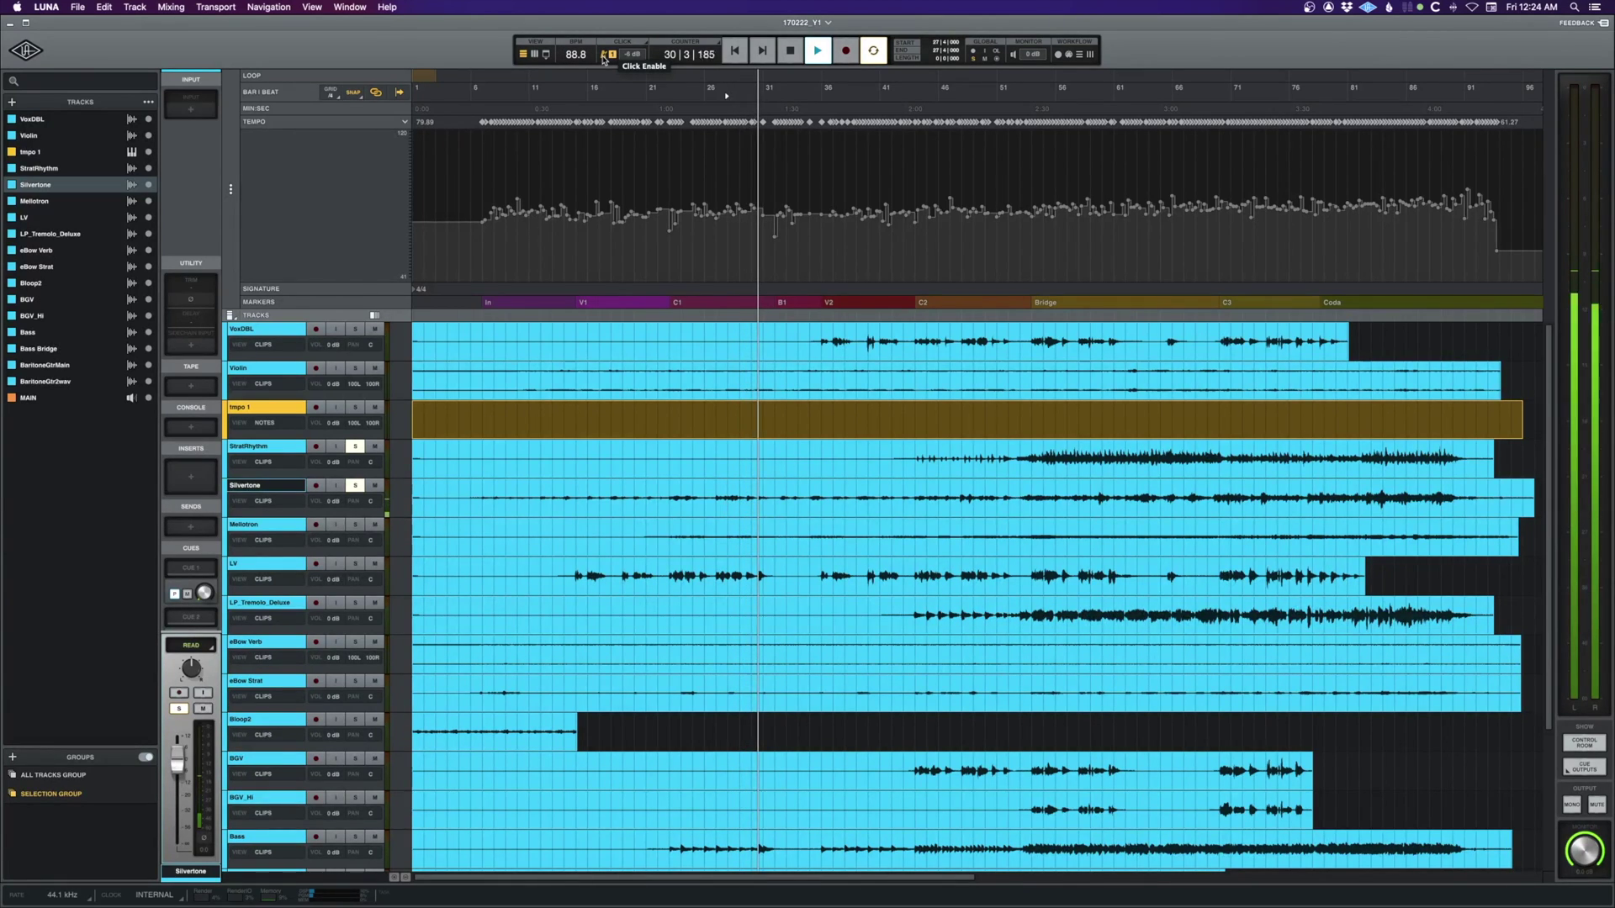
{"action": "key", "text": "space"}
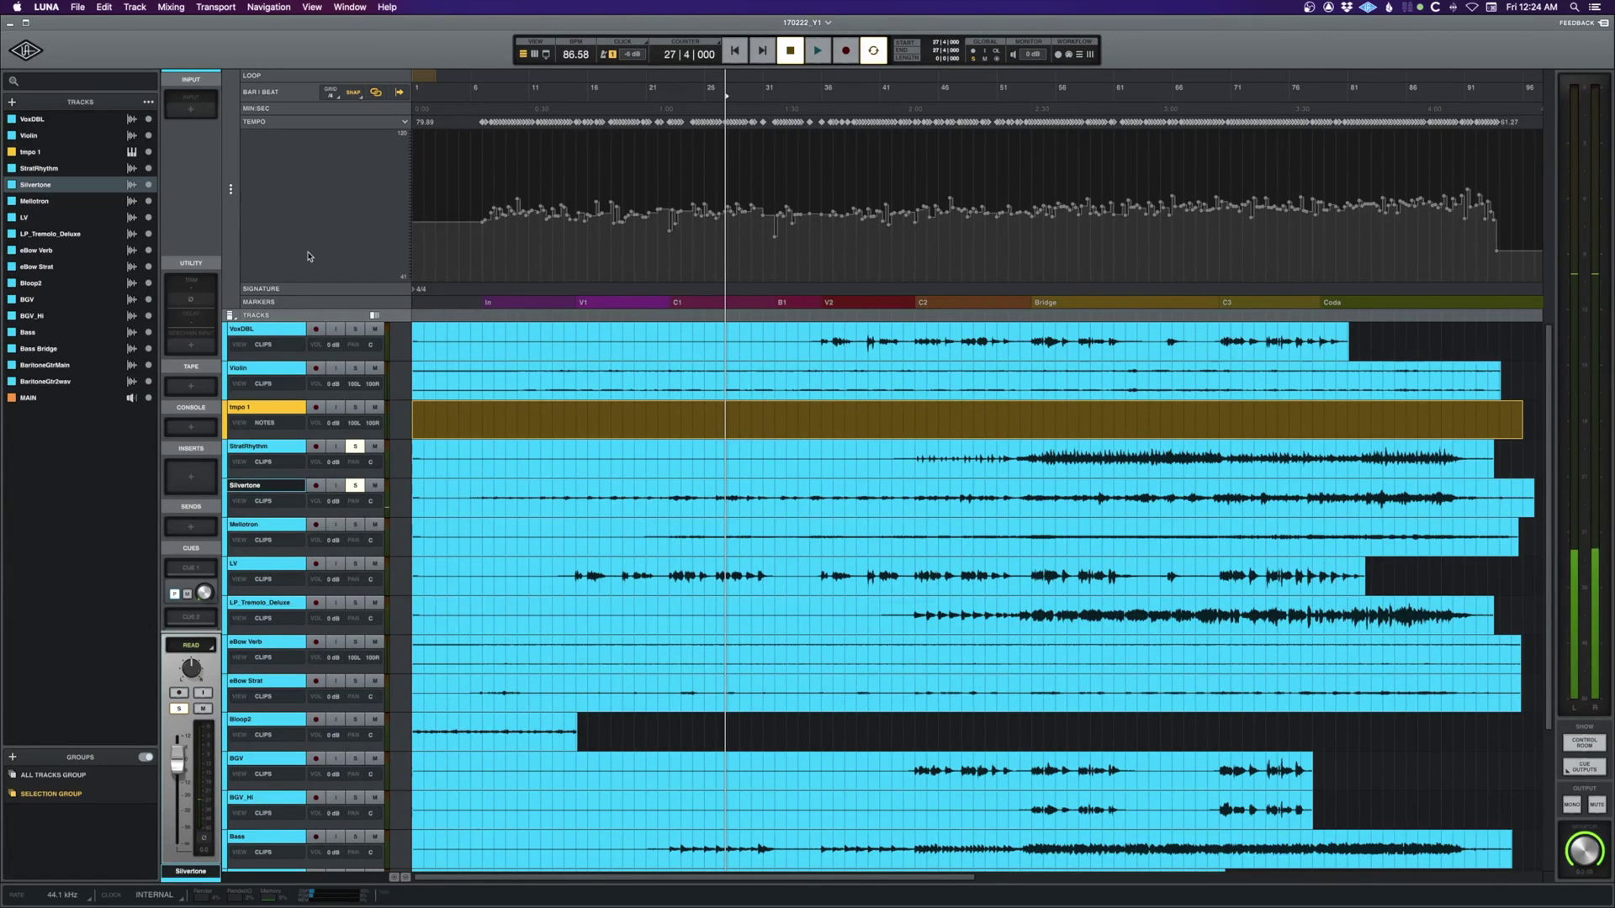
{"action": "left_click_drag", "start_coordinate": [298, 283], "coordinate": [300, 177]}
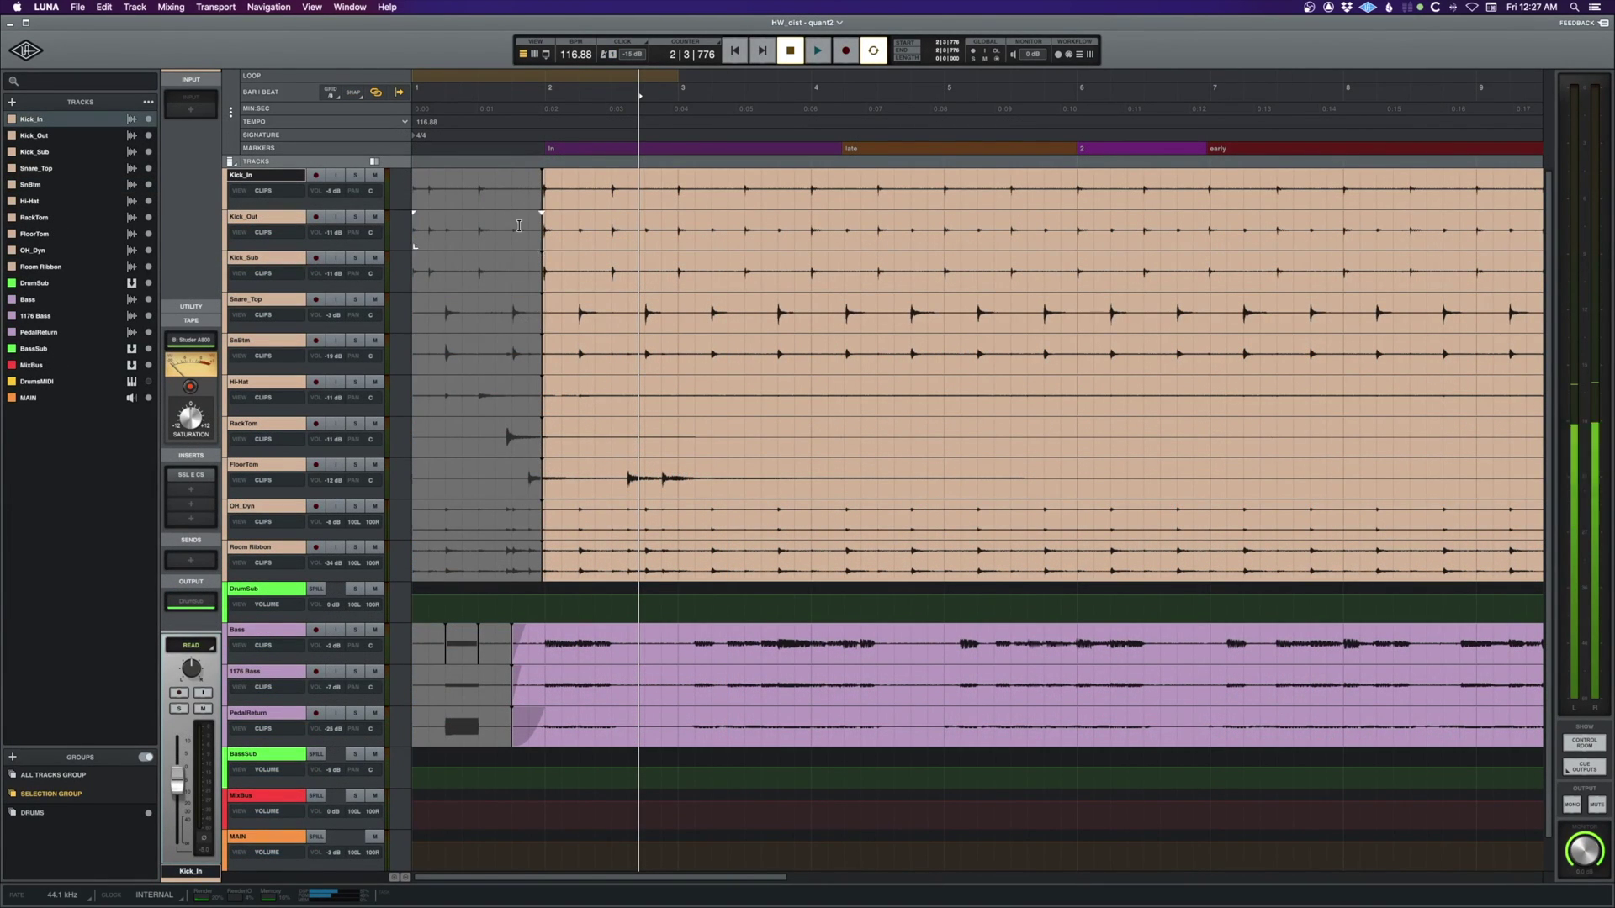
Play the HW_dist - quant2 drums from just before bar 2, then stop
{"action": "left_click", "coordinate": [521, 185]}
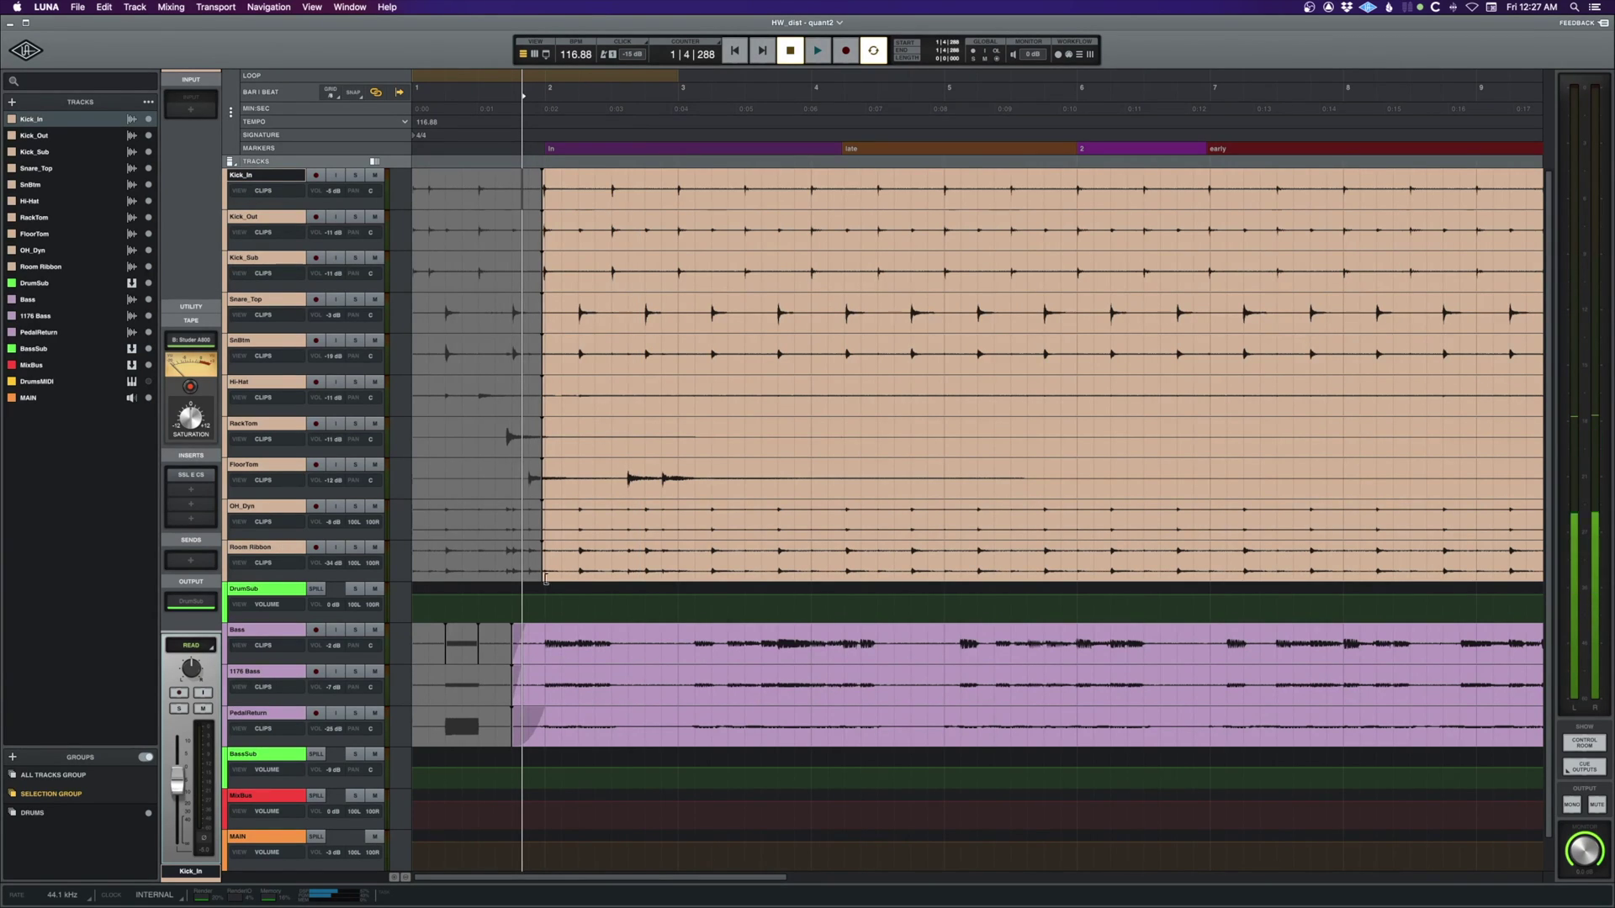
{"action": "left_click", "coordinate": [505, 183]}
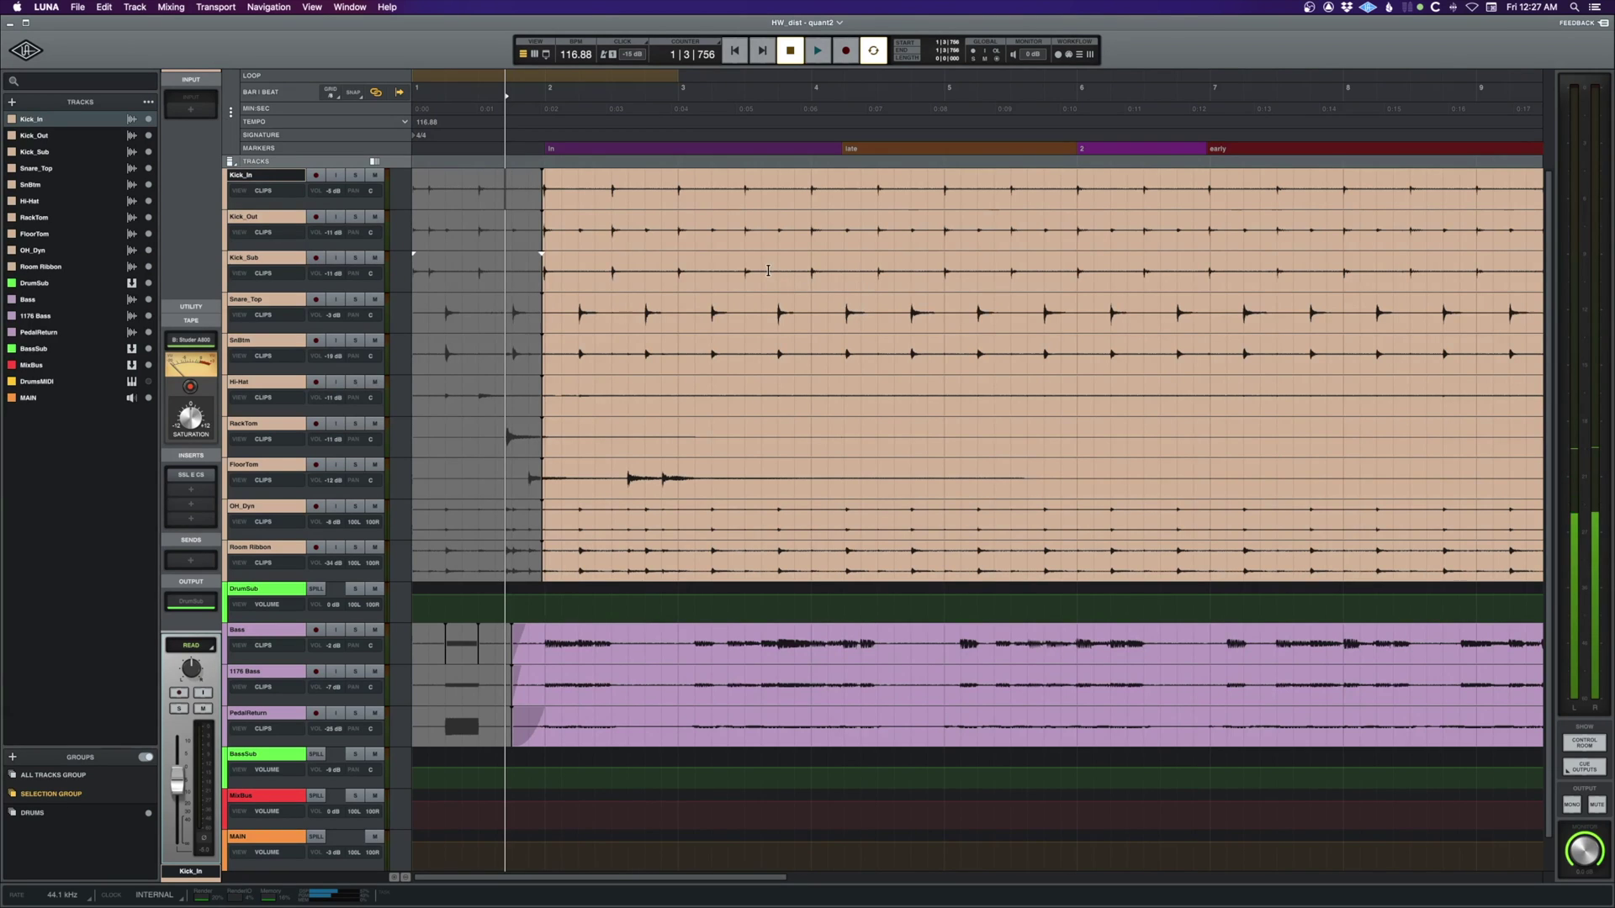
{"action": "key", "text": "space"}
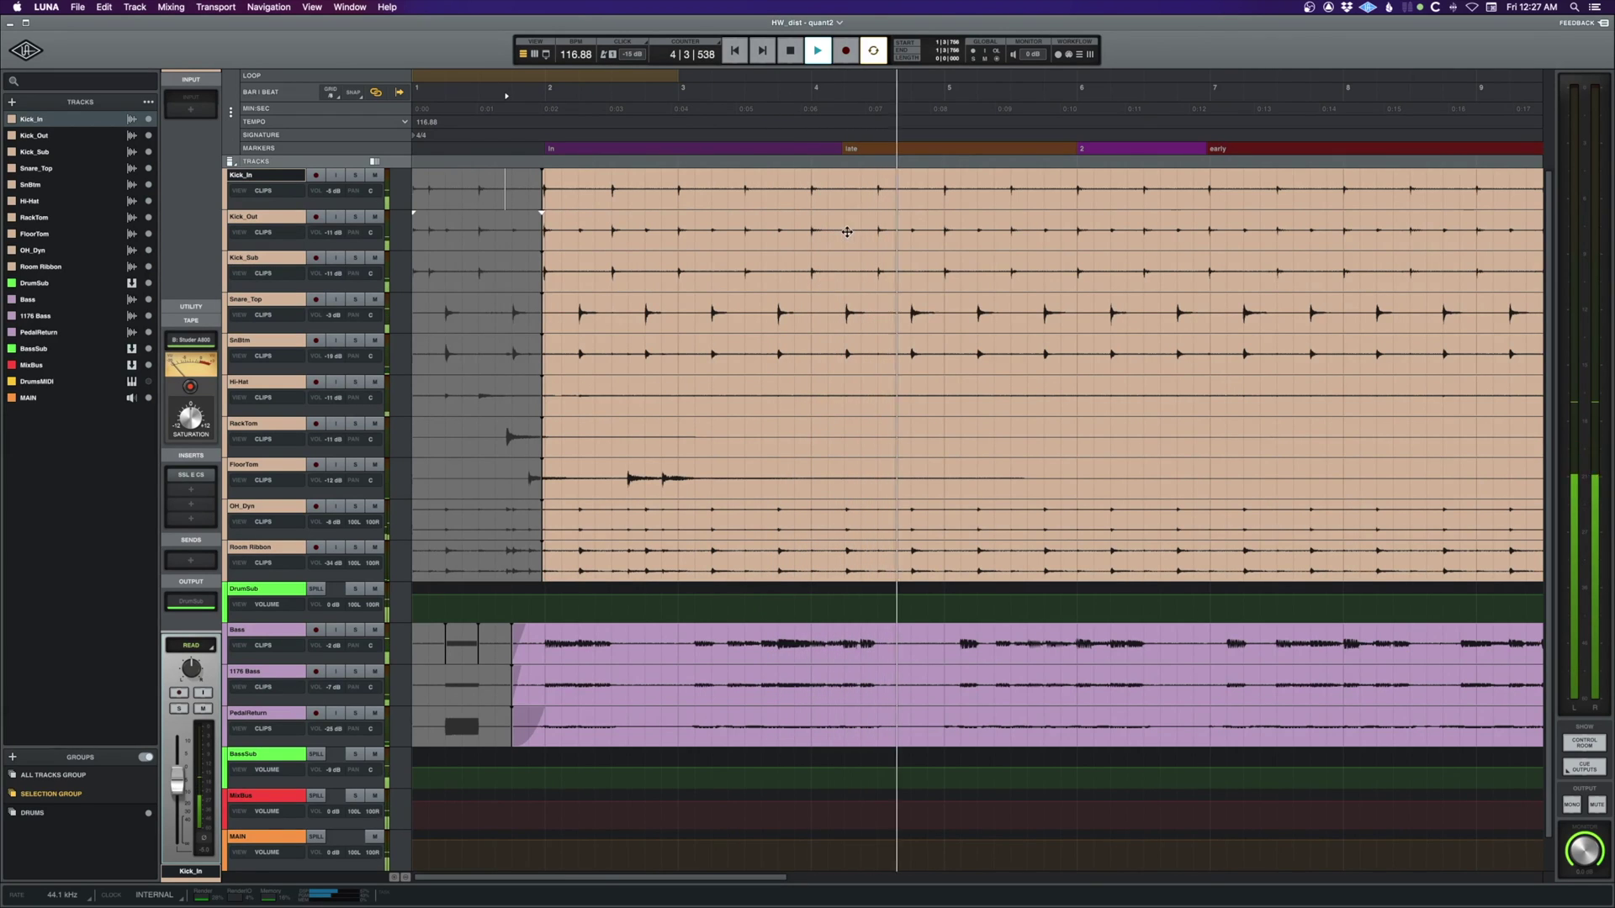
{"action": "key", "text": "space"}
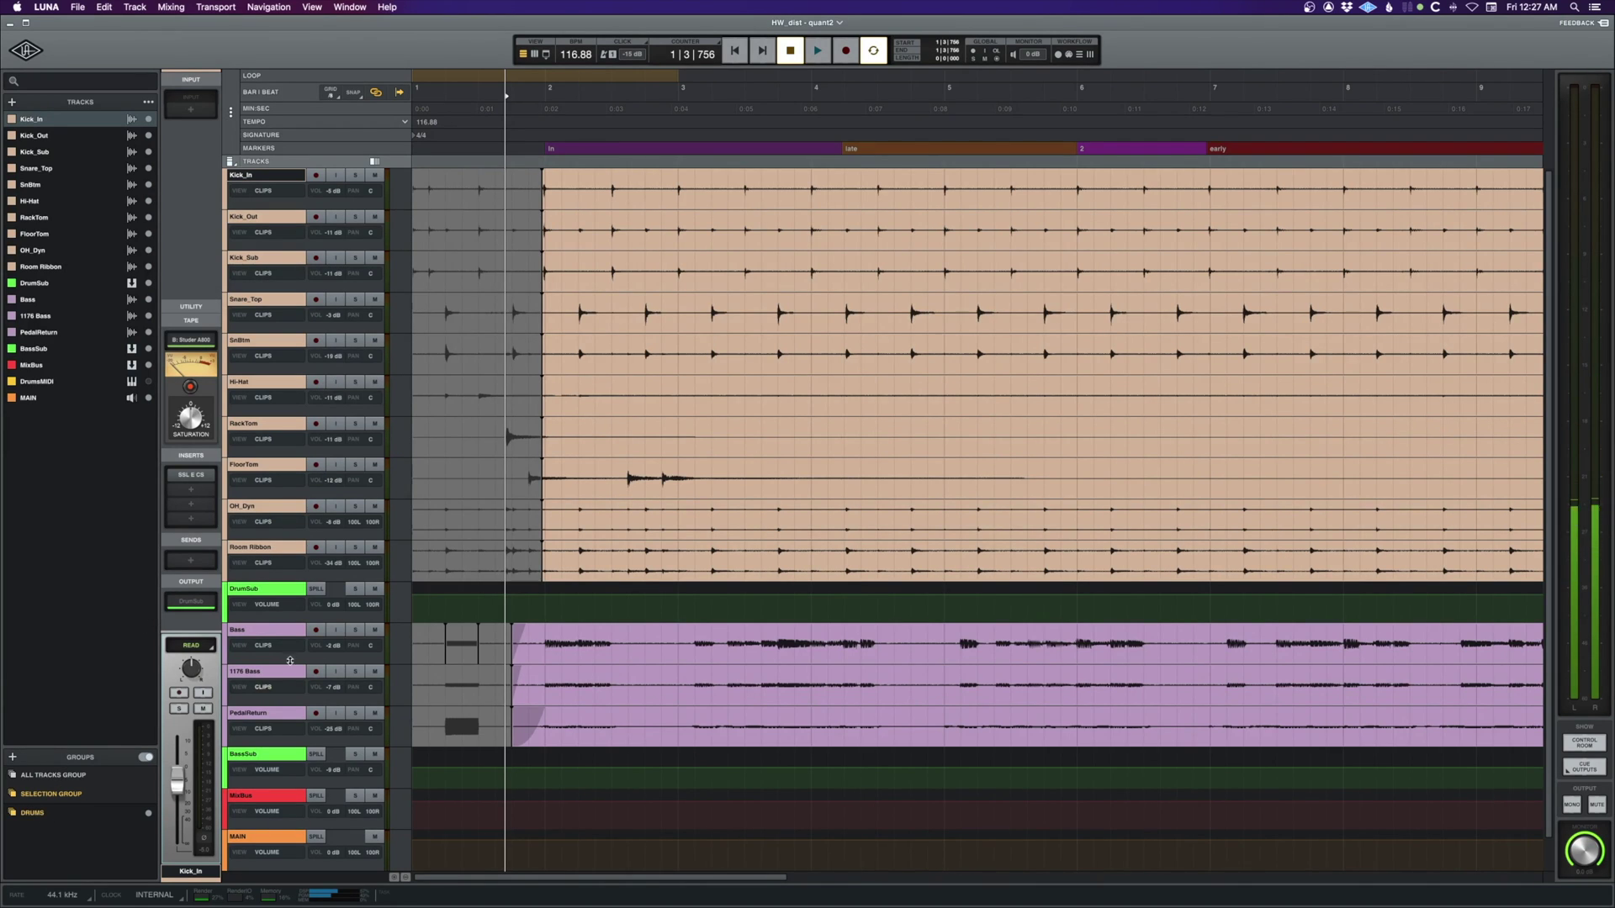
{"action": "key", "text": "ctrl+Up"}
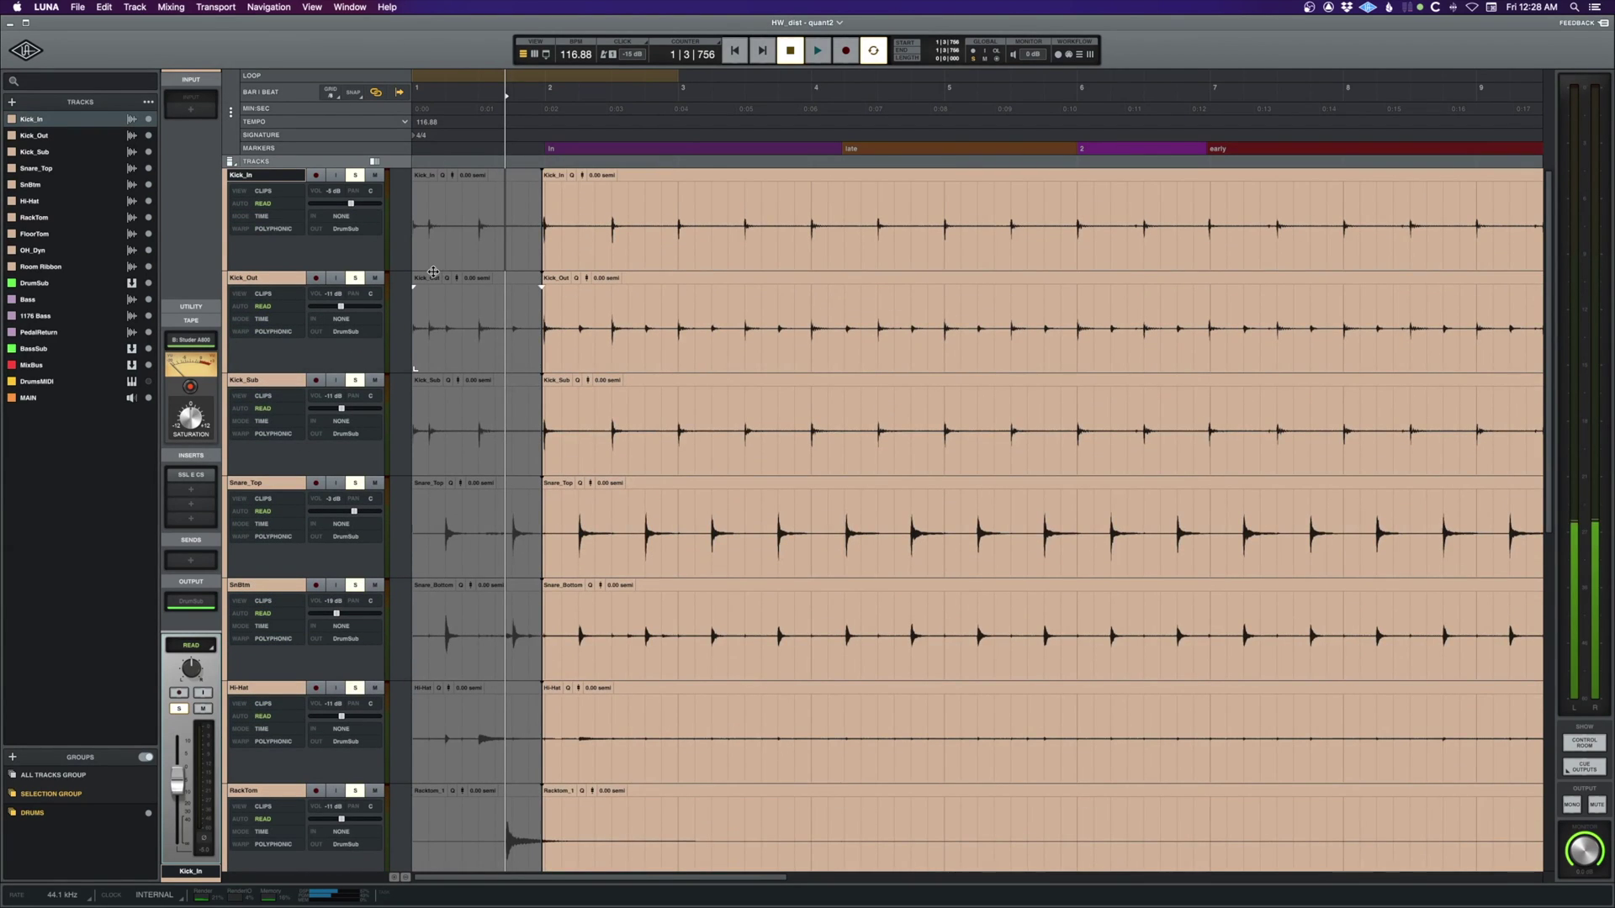
{"action": "key", "text": "ctrl+Right"}
{"action": "scroll", "coordinate": [655, 211], "scroll_direction": "right", "scroll_amount": 2}
{"action": "left_click", "coordinate": [655, 211]}
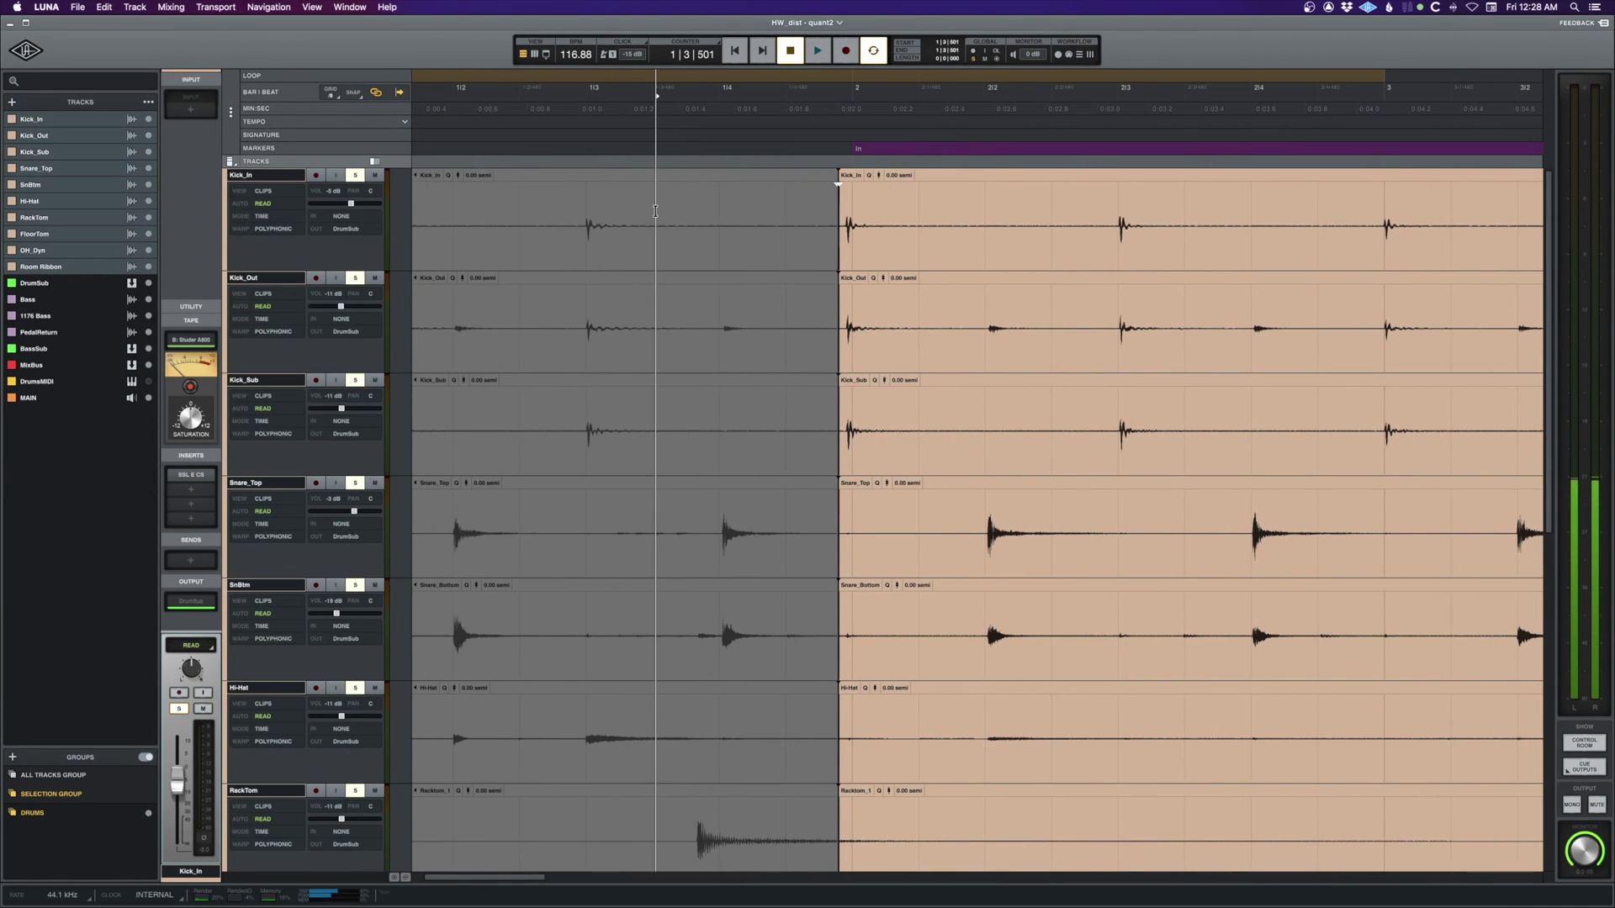
{"action": "scroll", "coordinate": [655, 211], "scroll_direction": "right", "scroll_amount": 3}
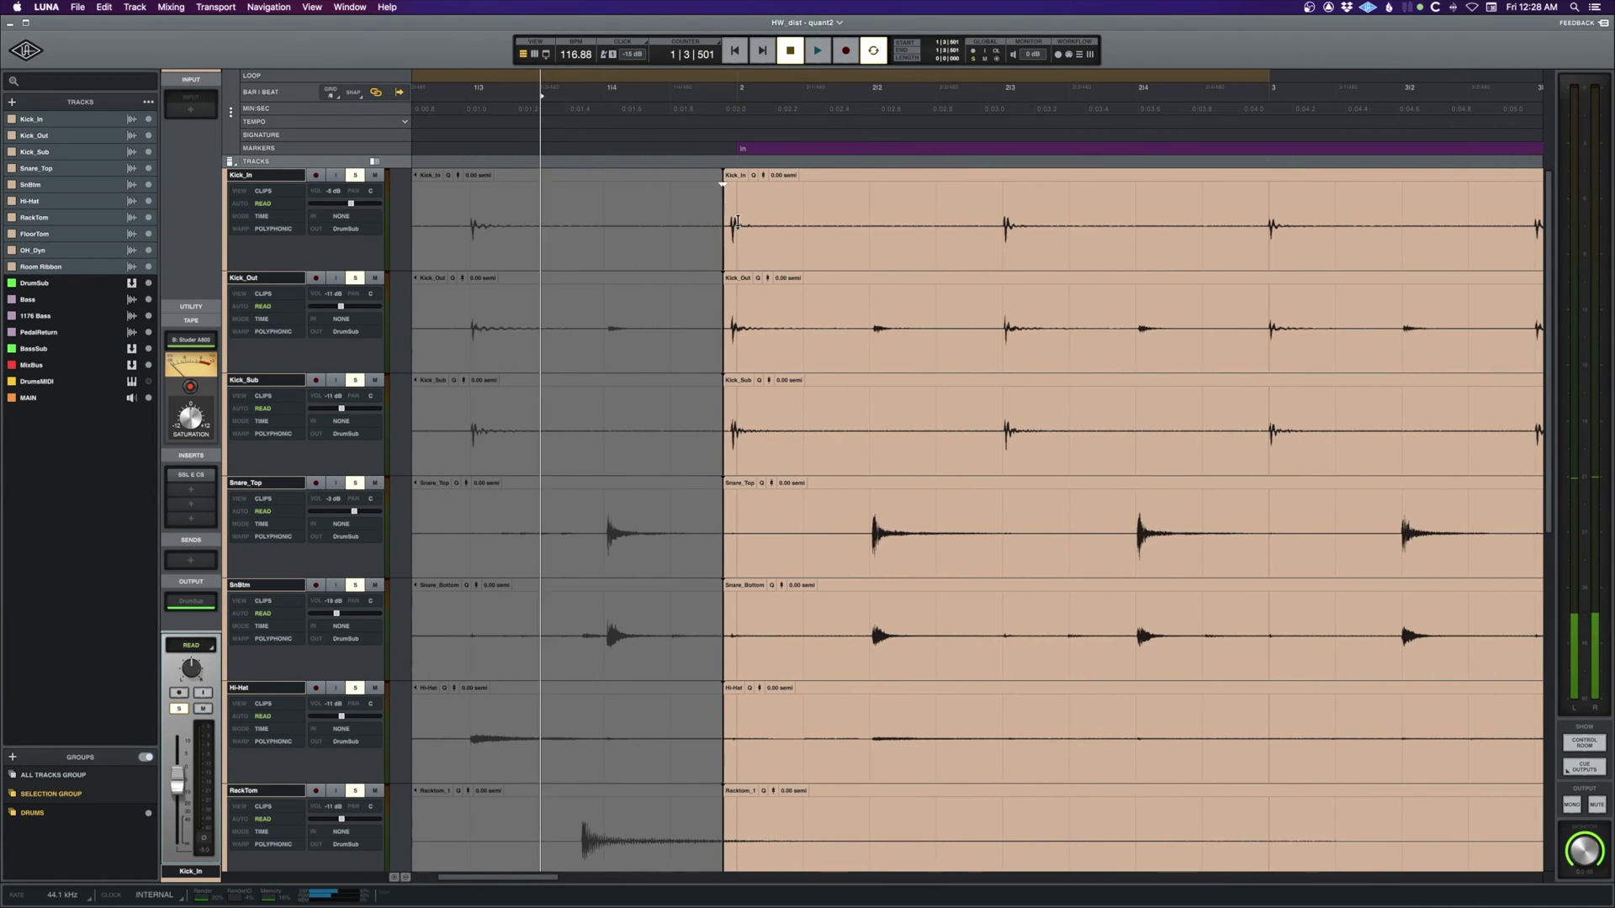
{"action": "scroll", "coordinate": [723, 223], "scroll_direction": "right", "scroll_amount": 1}
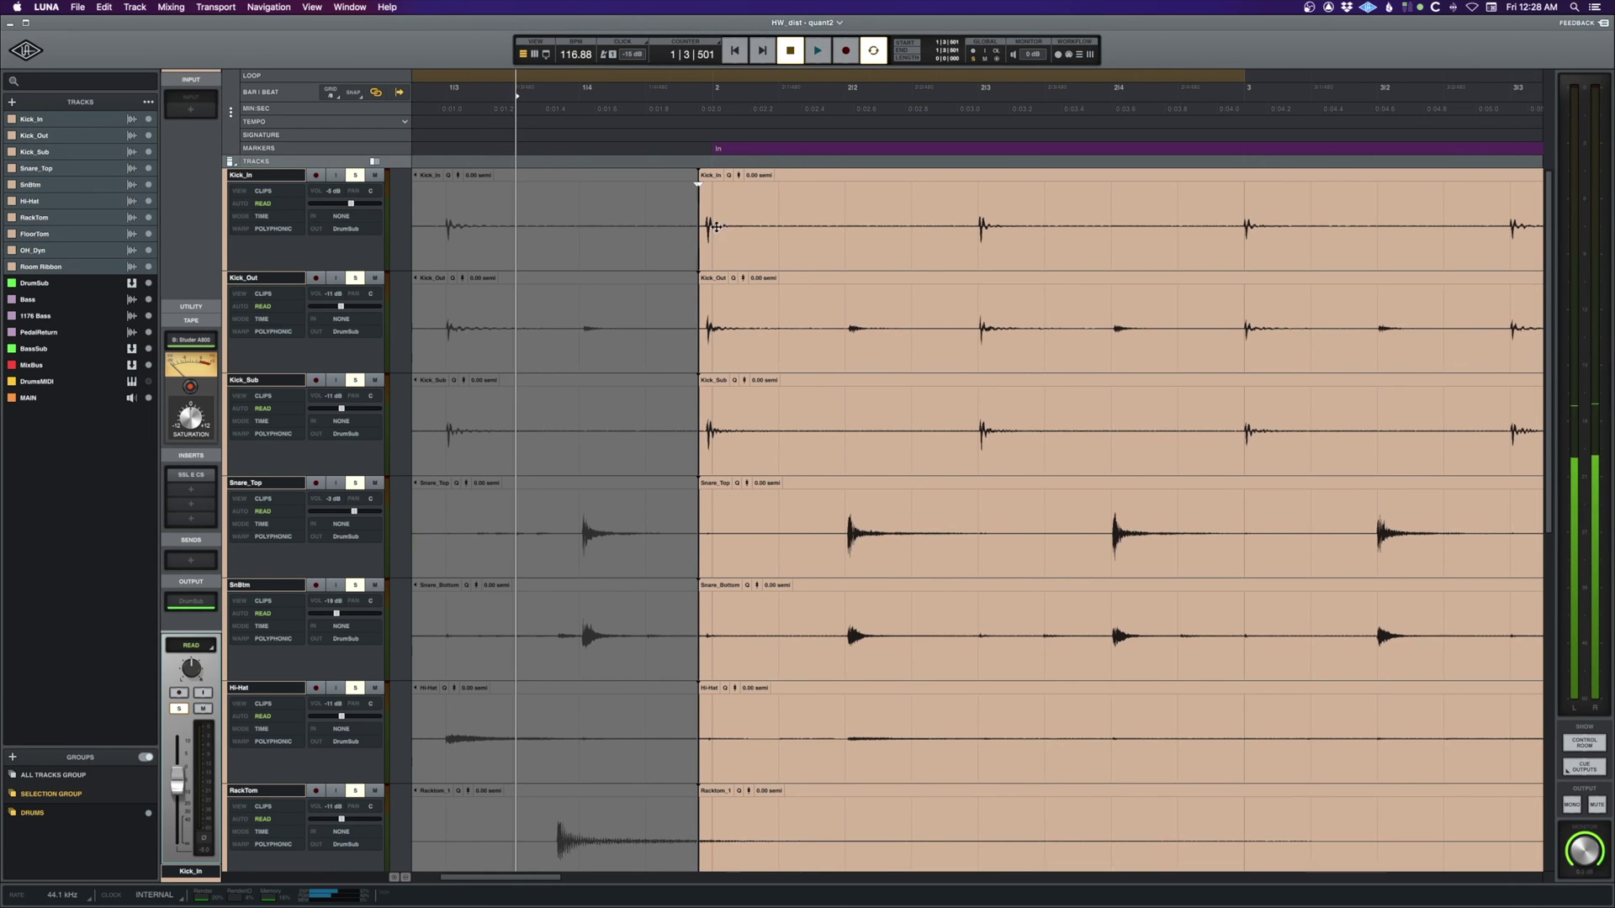
{"action": "scroll", "coordinate": [709, 224], "scroll_direction": "right", "scroll_amount": 4}
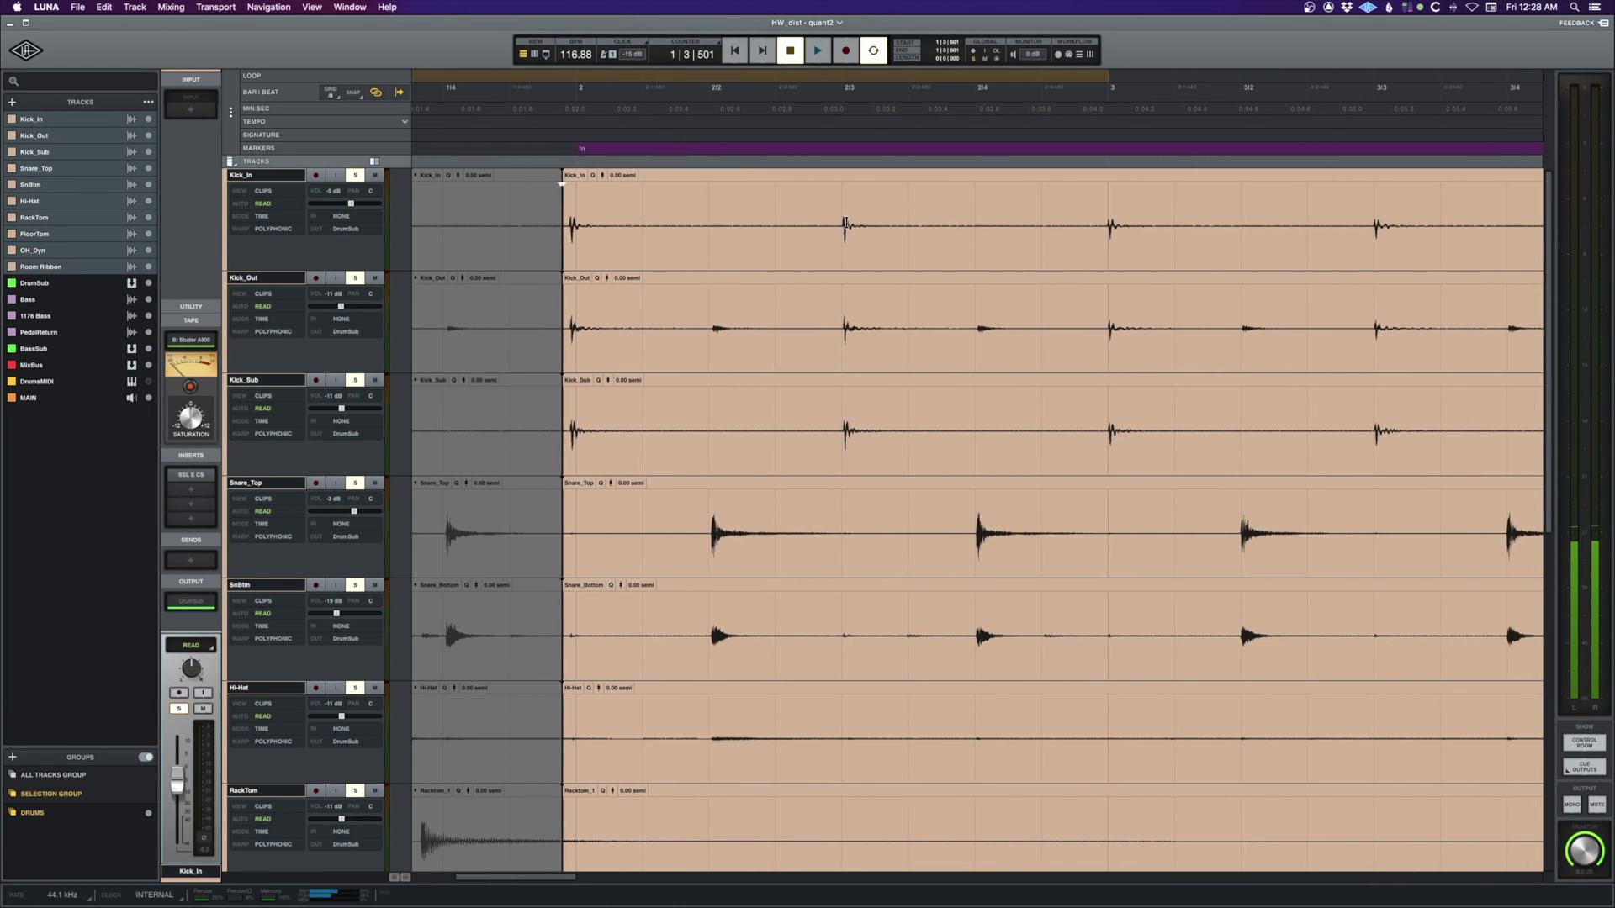
{"action": "scroll", "coordinate": [846, 225], "scroll_direction": "right", "scroll_amount": 10}
{"action": "scroll", "coordinate": [759, 225], "scroll_direction": "right", "scroll_amount": 5}
{"action": "scroll", "coordinate": [759, 224], "scroll_direction": "right", "scroll_amount": 17}
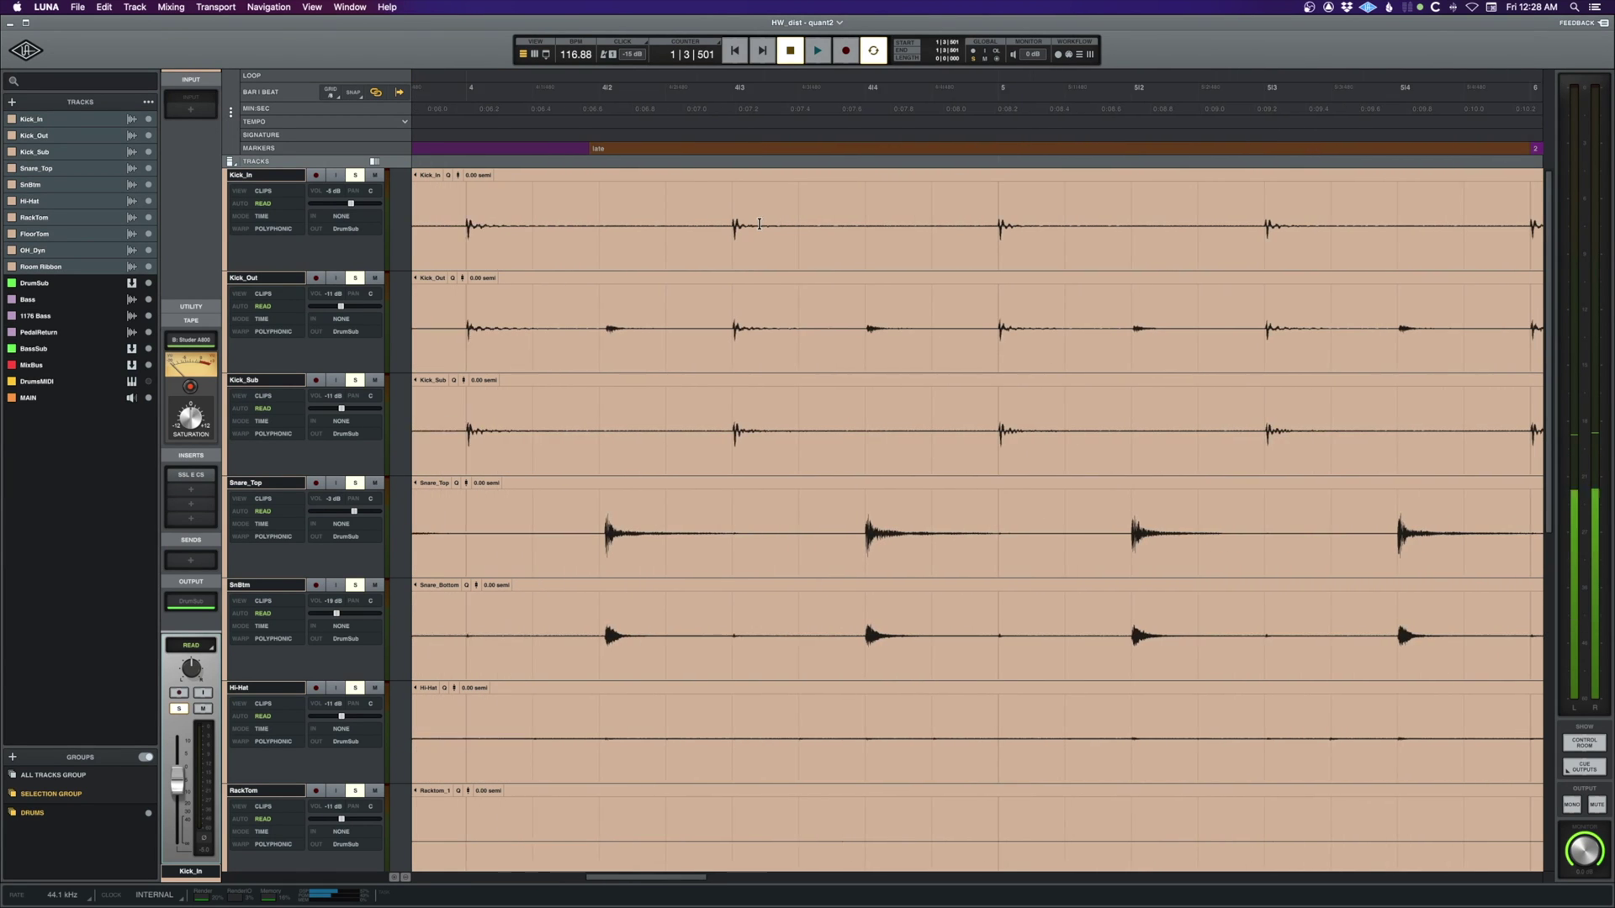
{"action": "scroll", "coordinate": [759, 225], "scroll_direction": "left", "scroll_amount": 5}
{"action": "left_click", "coordinate": [543, 207]}
{"action": "key", "text": "space"}
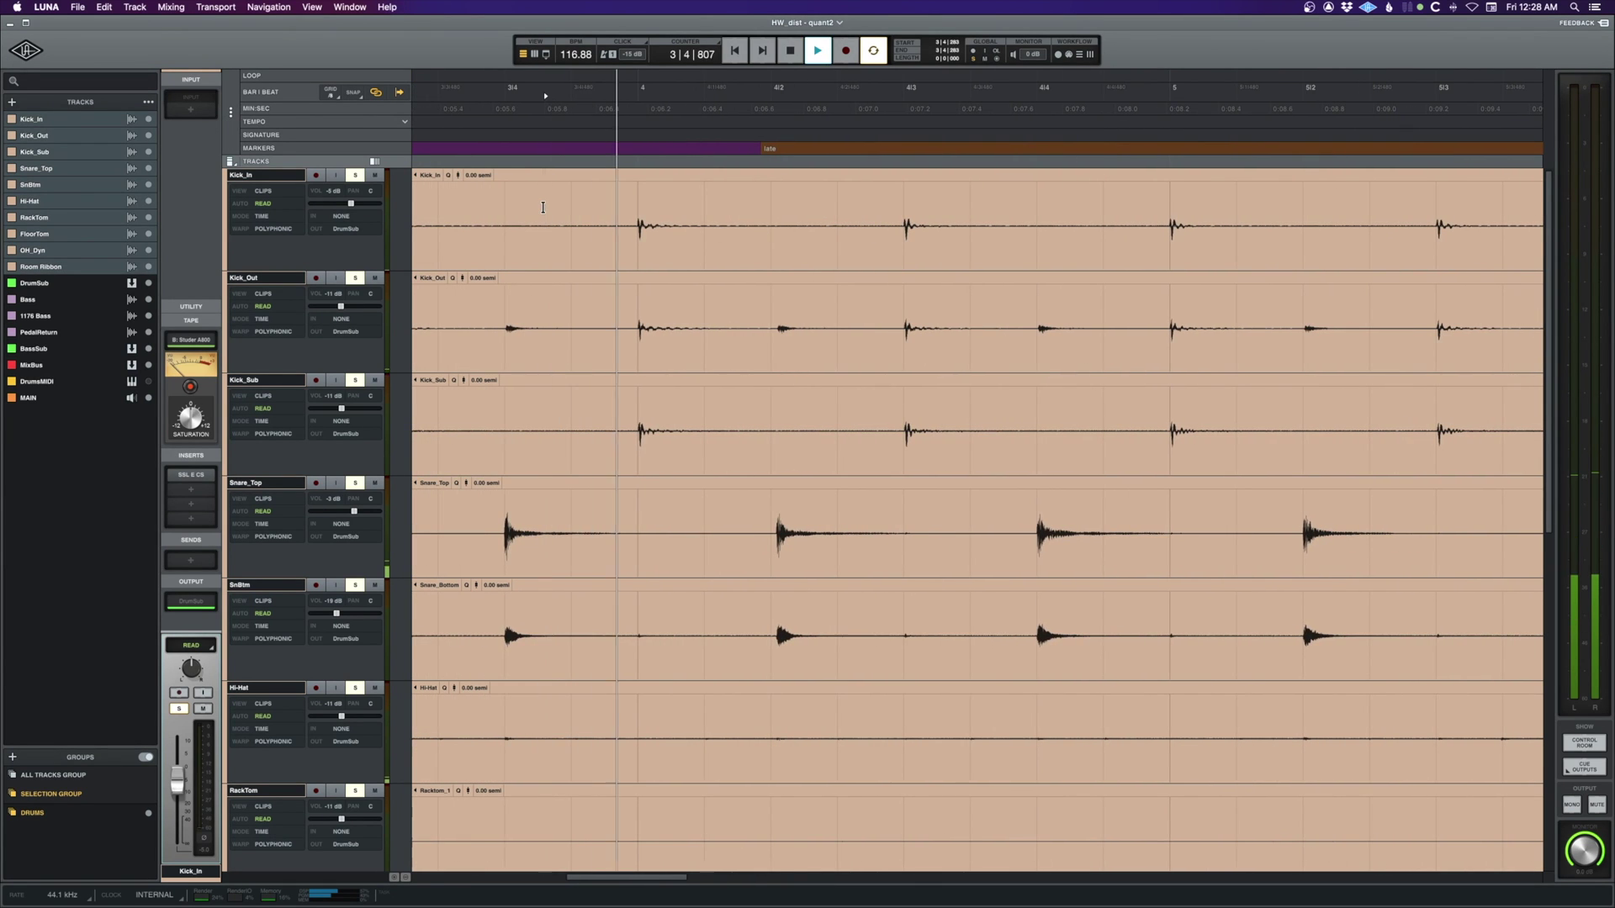
{"action": "key", "text": "space"}
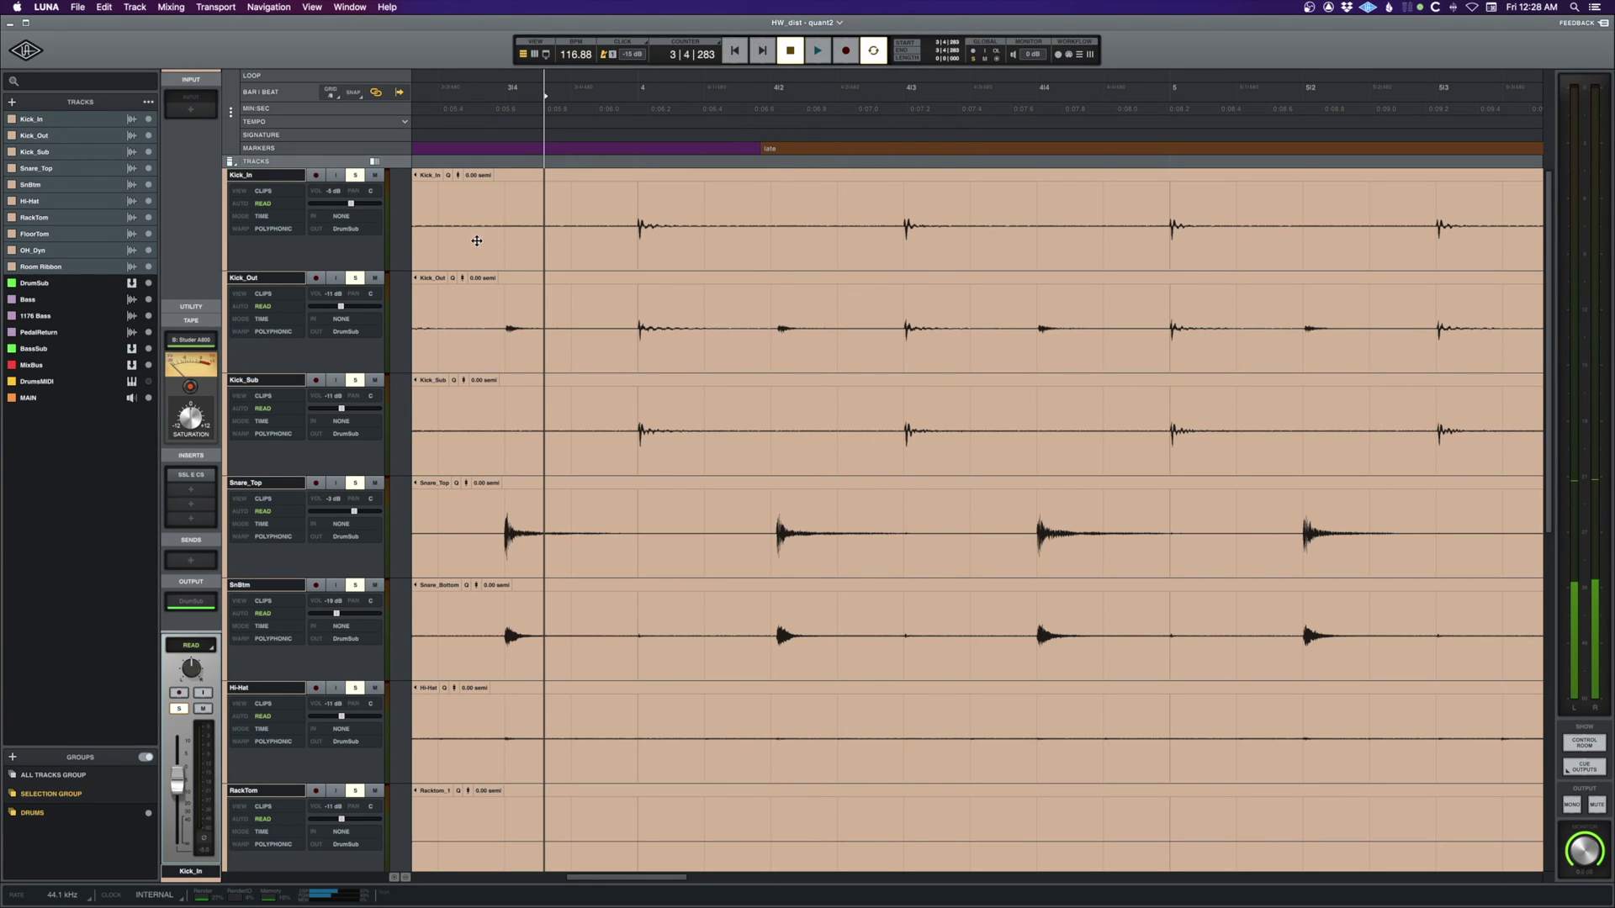
{"action": "key", "text": "space"}
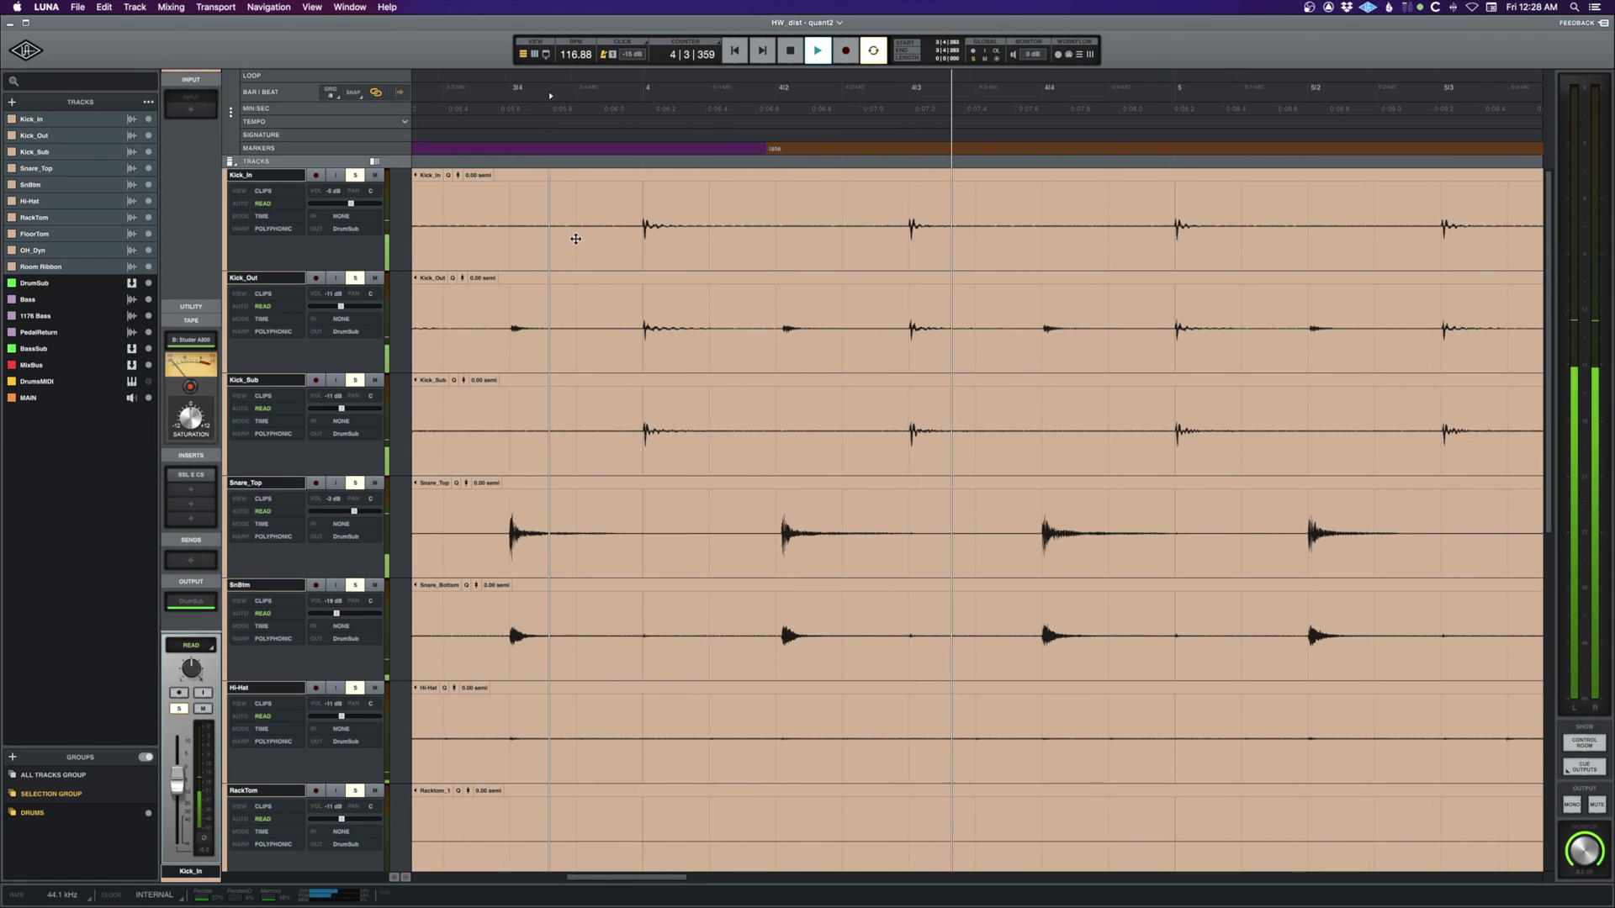
{"action": "left_click", "coordinate": [509, 214]}
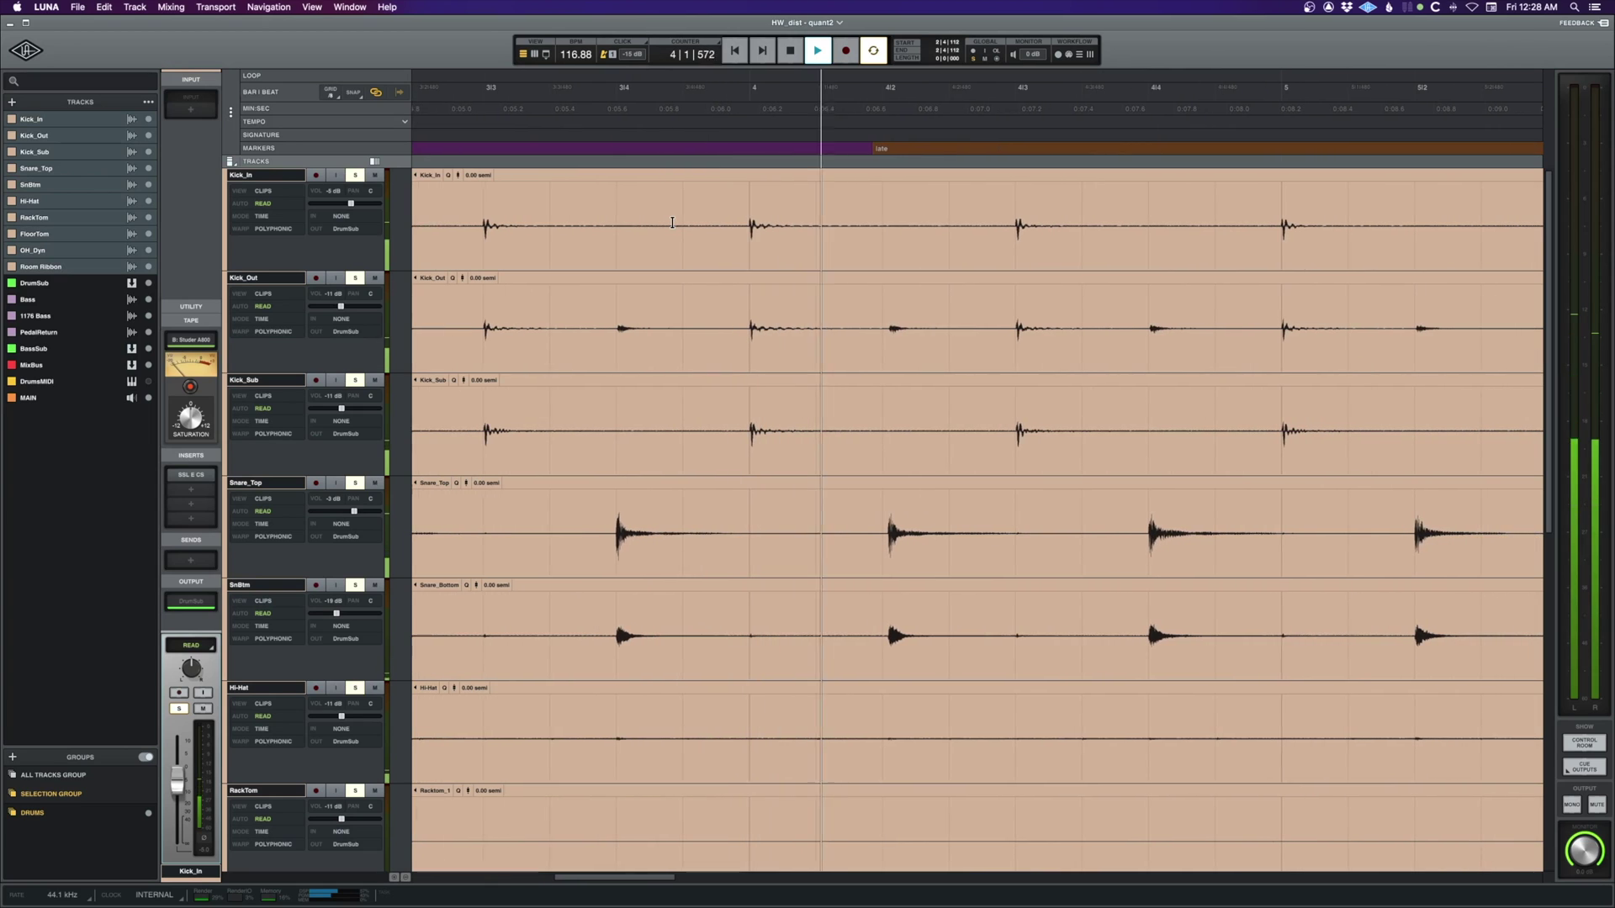
{"action": "key", "text": "space"}
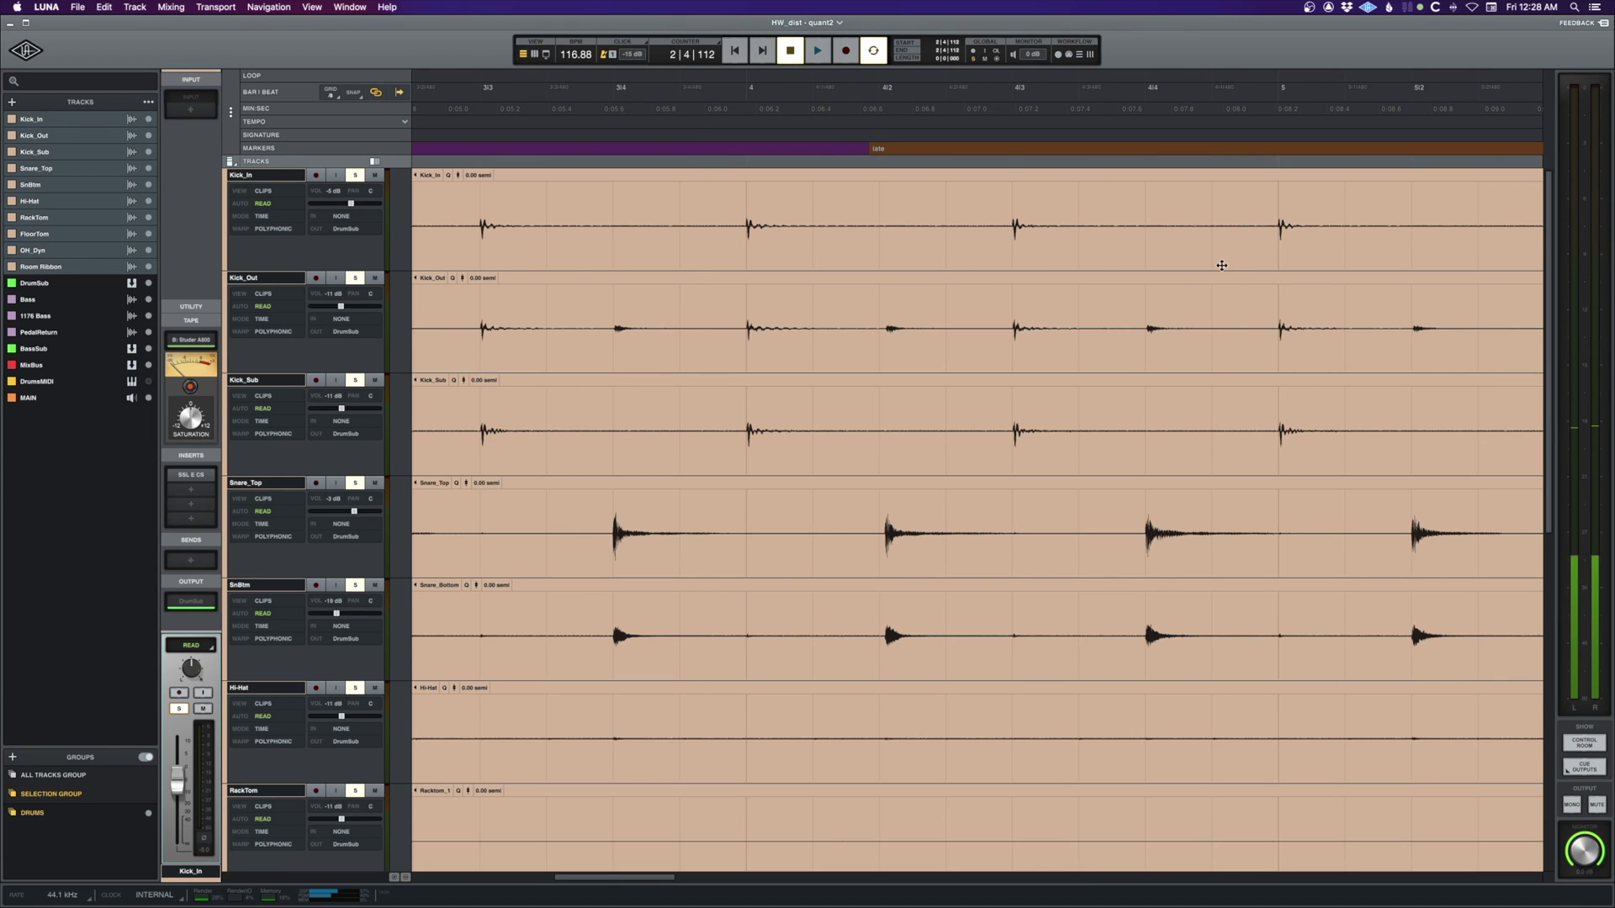
{"action": "left_click", "coordinate": [546, 260]}
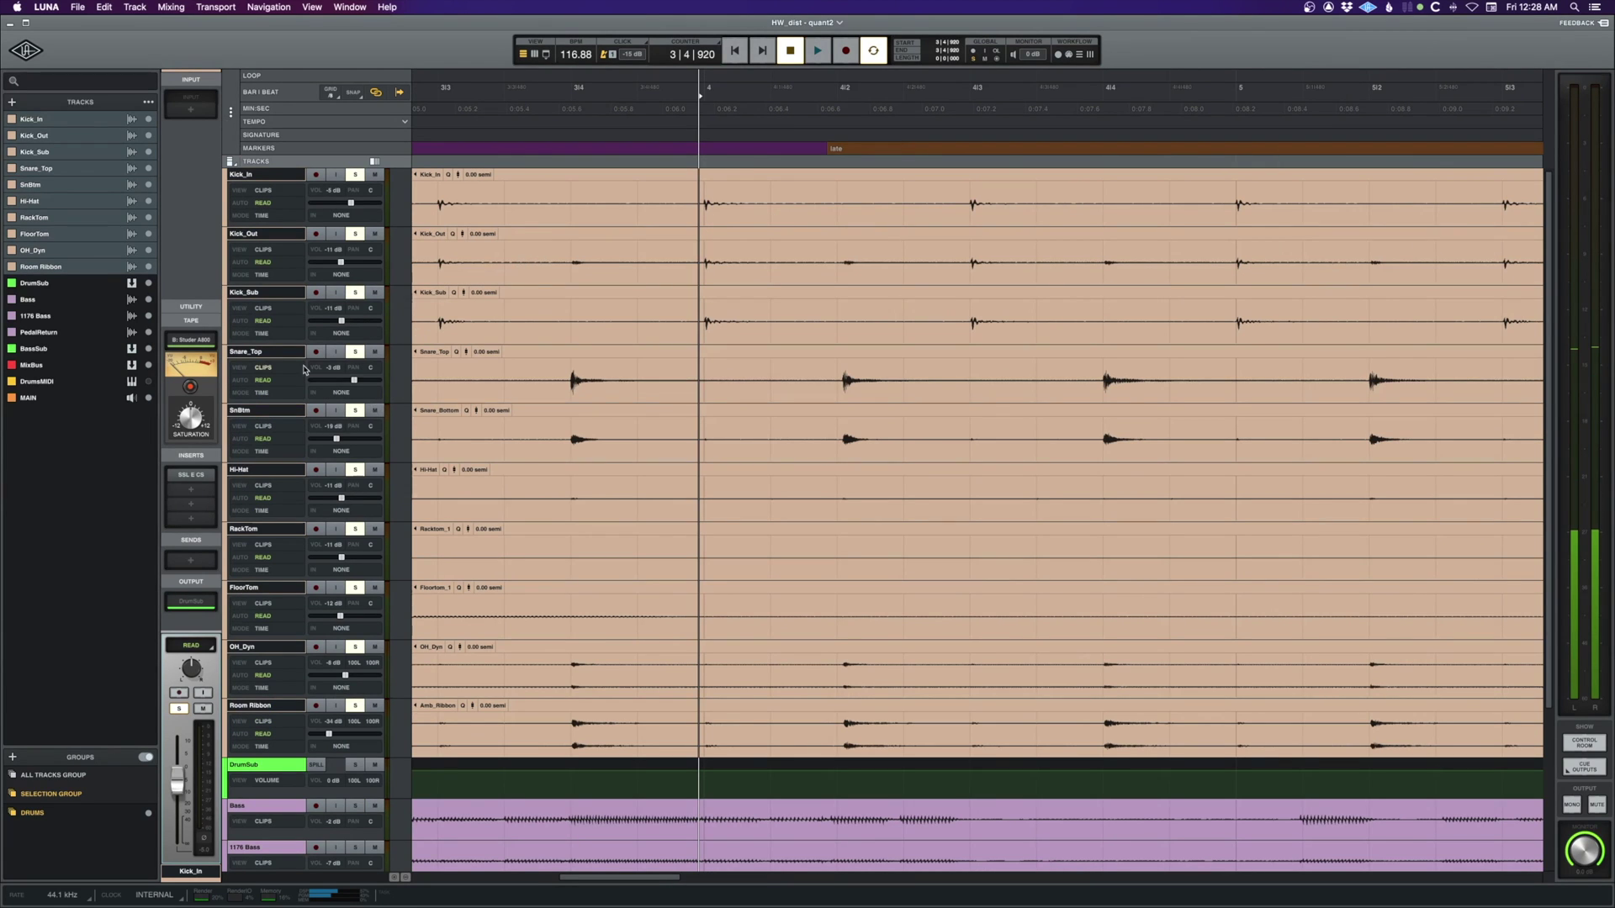
{"action": "left_click", "coordinate": [700, 193]}
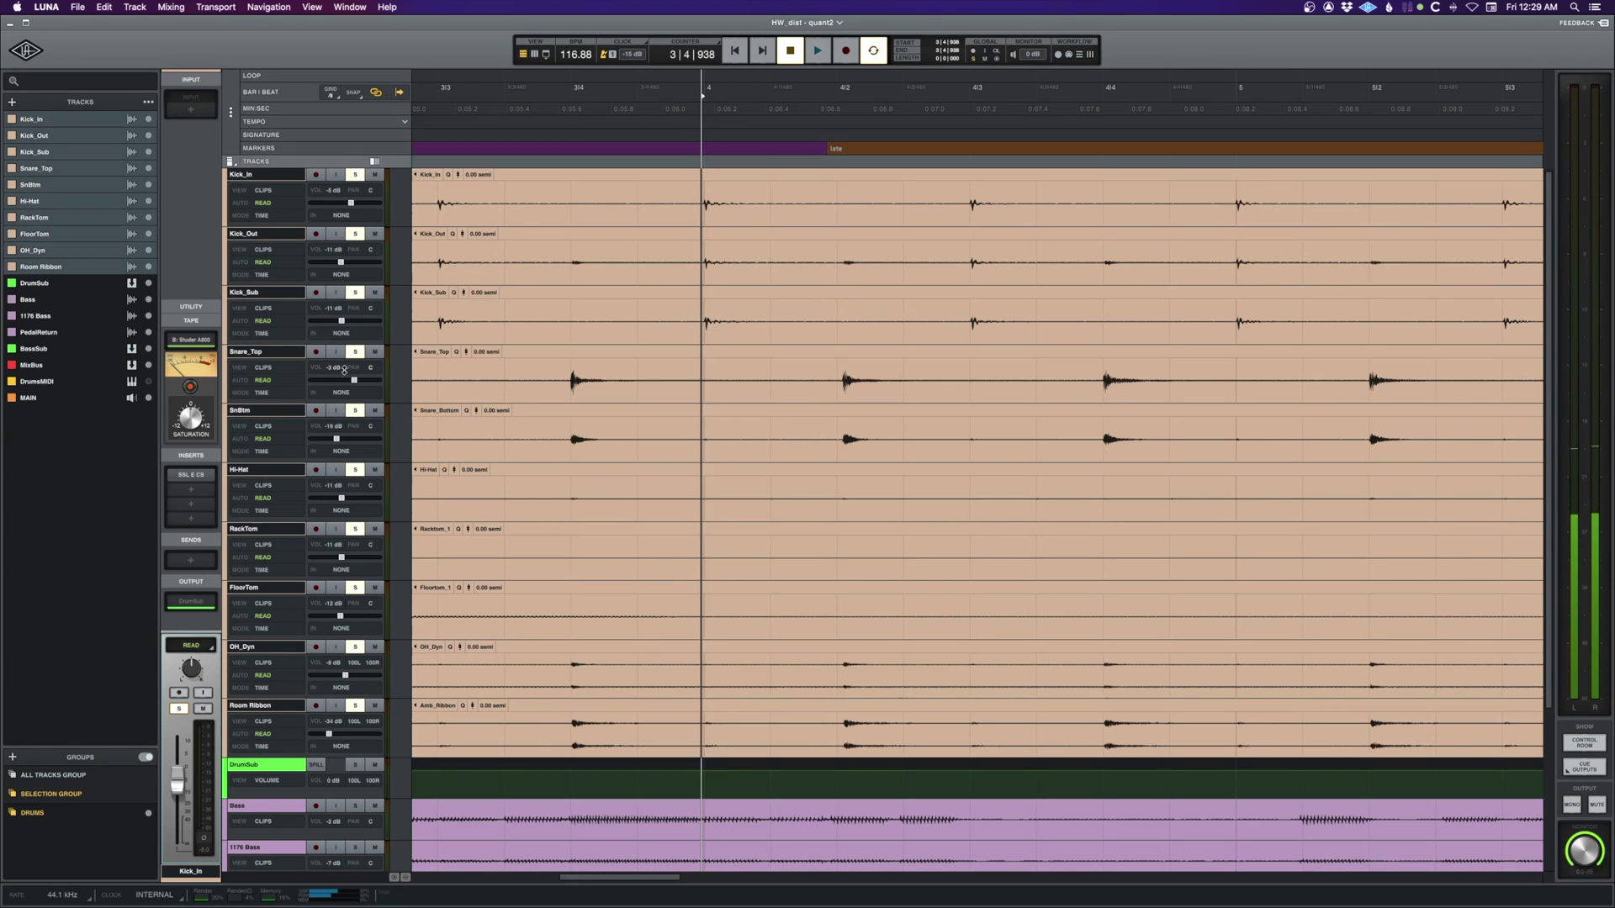
Select Snare_Top and mark it as a quantize priority track
{"action": "left_click", "coordinate": [584, 353]}
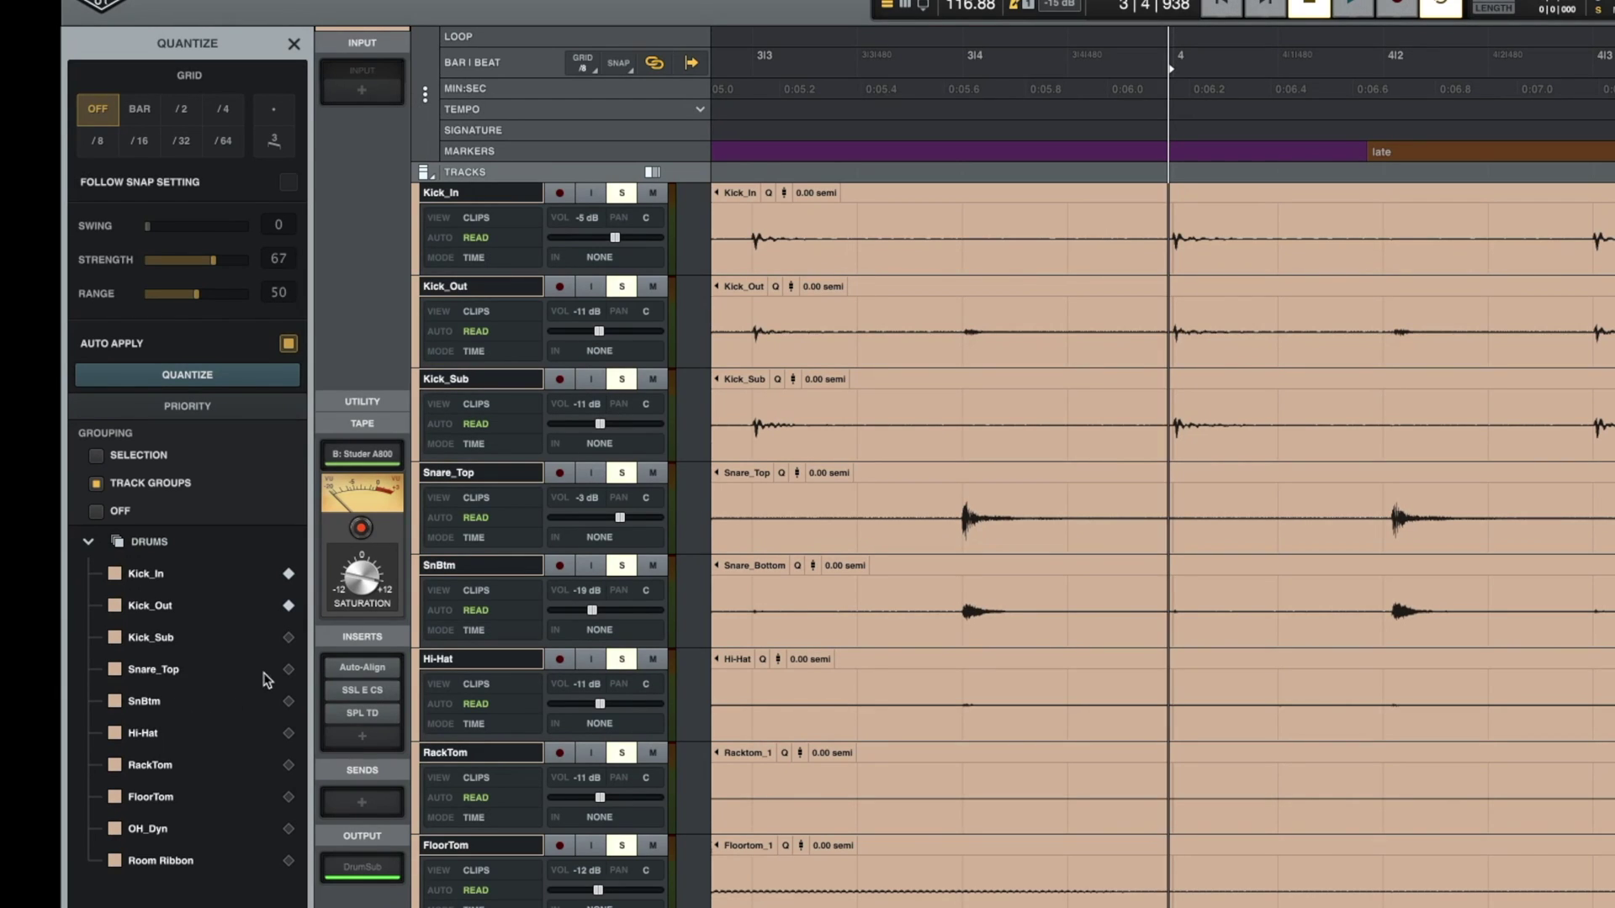
{"action": "left_click", "coordinate": [288, 670]}
Mark Kick_Out as priority and quantize bar 4 to beat 2 on all drums to an /8 grid
{"action": "left_click", "coordinate": [288, 606]}
{"action": "left_click_drag", "start_coordinate": [1113, 226], "coordinate": [1590, 429]}
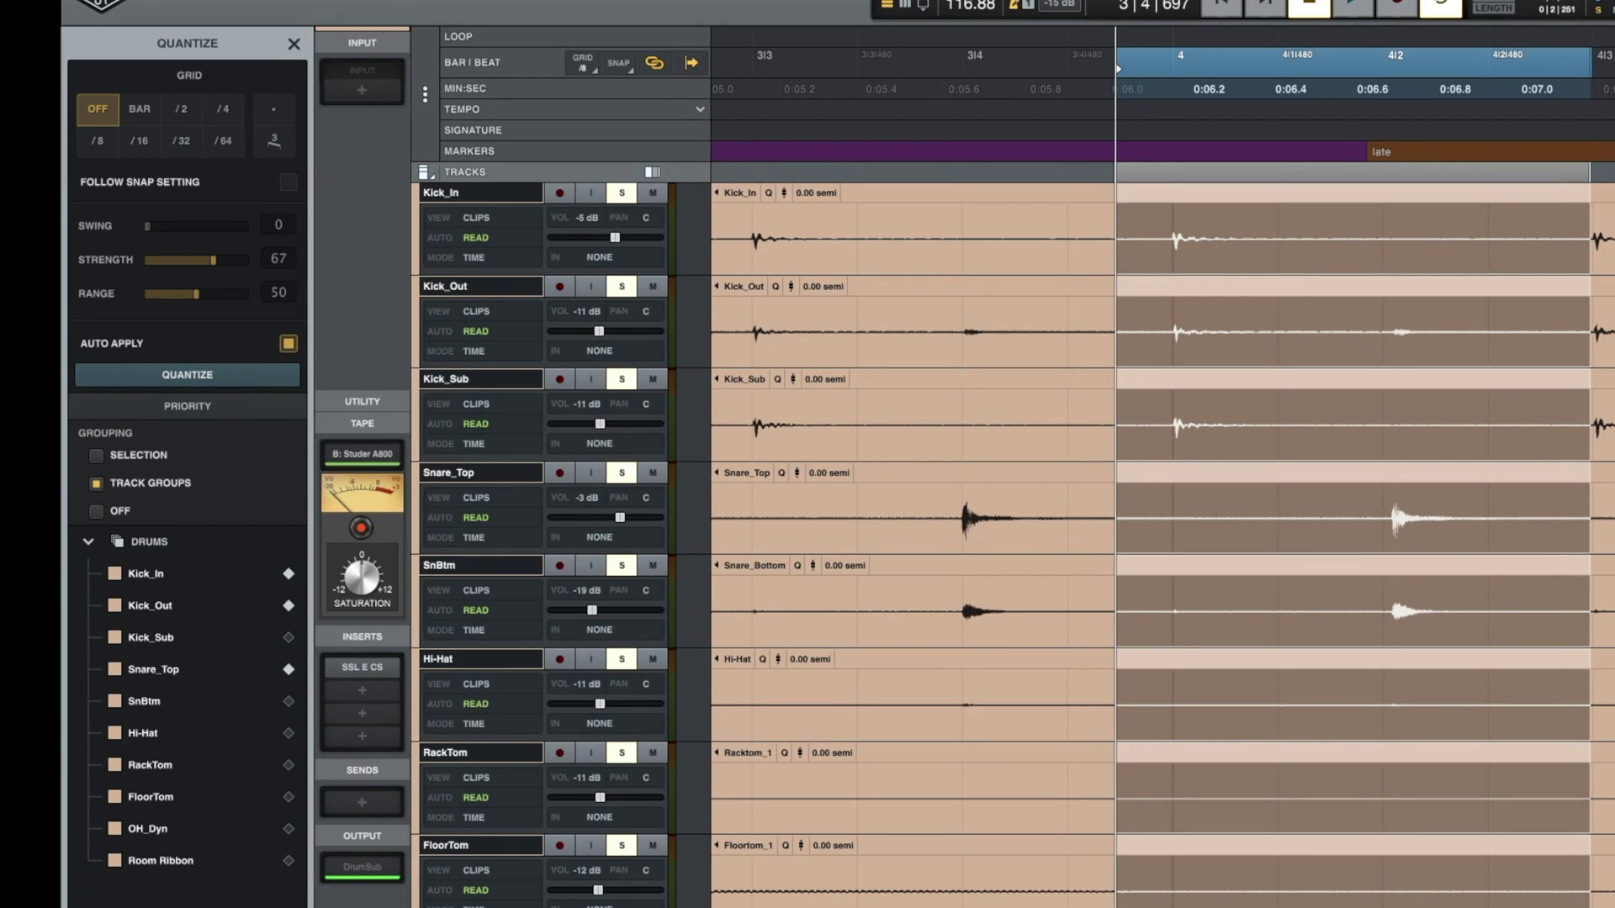
{"action": "left_click", "coordinate": [98, 145]}
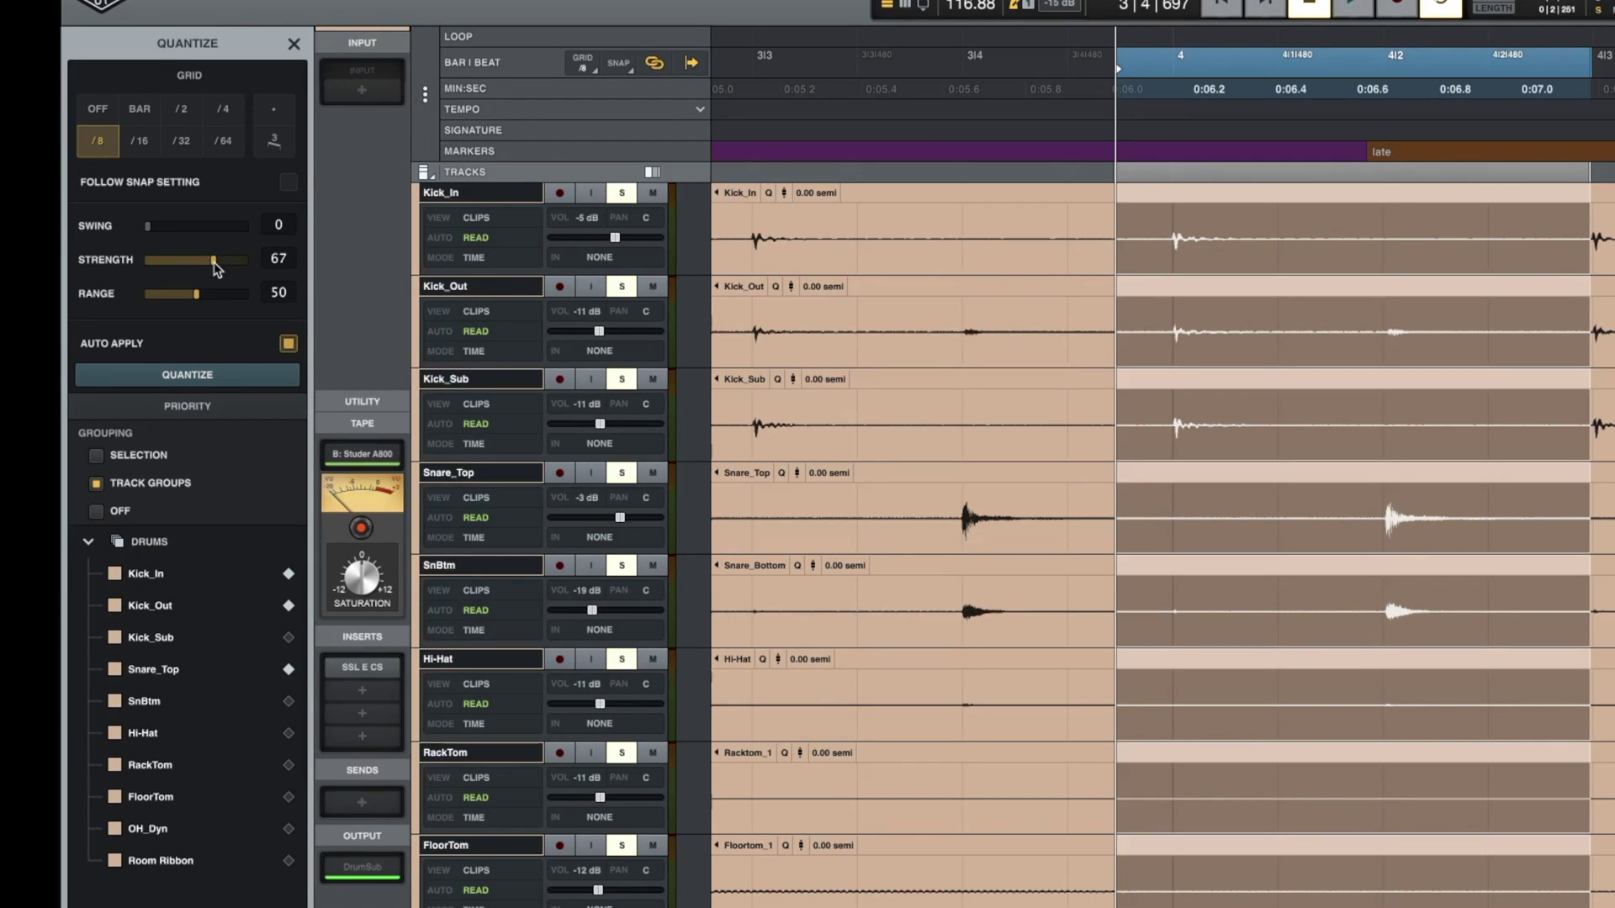
Zoom in on the quantized hits, raise strength to full, then lower it to soften the snare
{"action": "key", "text": "ctrl+equal"}
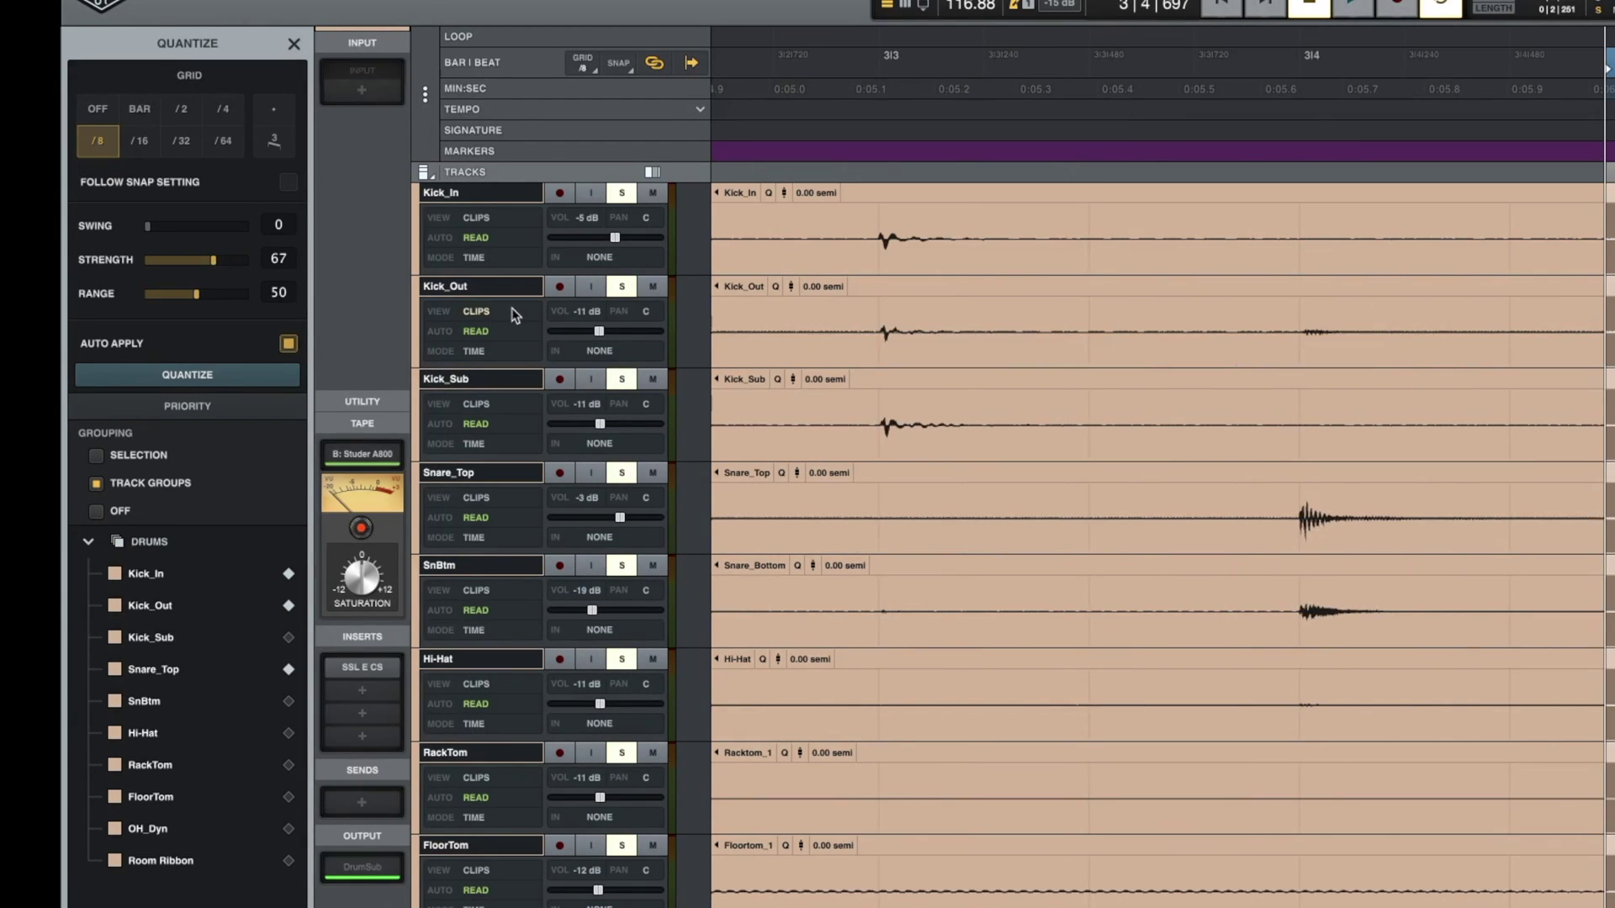
{"action": "scroll", "coordinate": [1097, 386], "scroll_direction": "right", "scroll_amount": 5}
{"action": "scroll", "coordinate": [1094, 387], "scroll_direction": "left", "scroll_amount": 3}
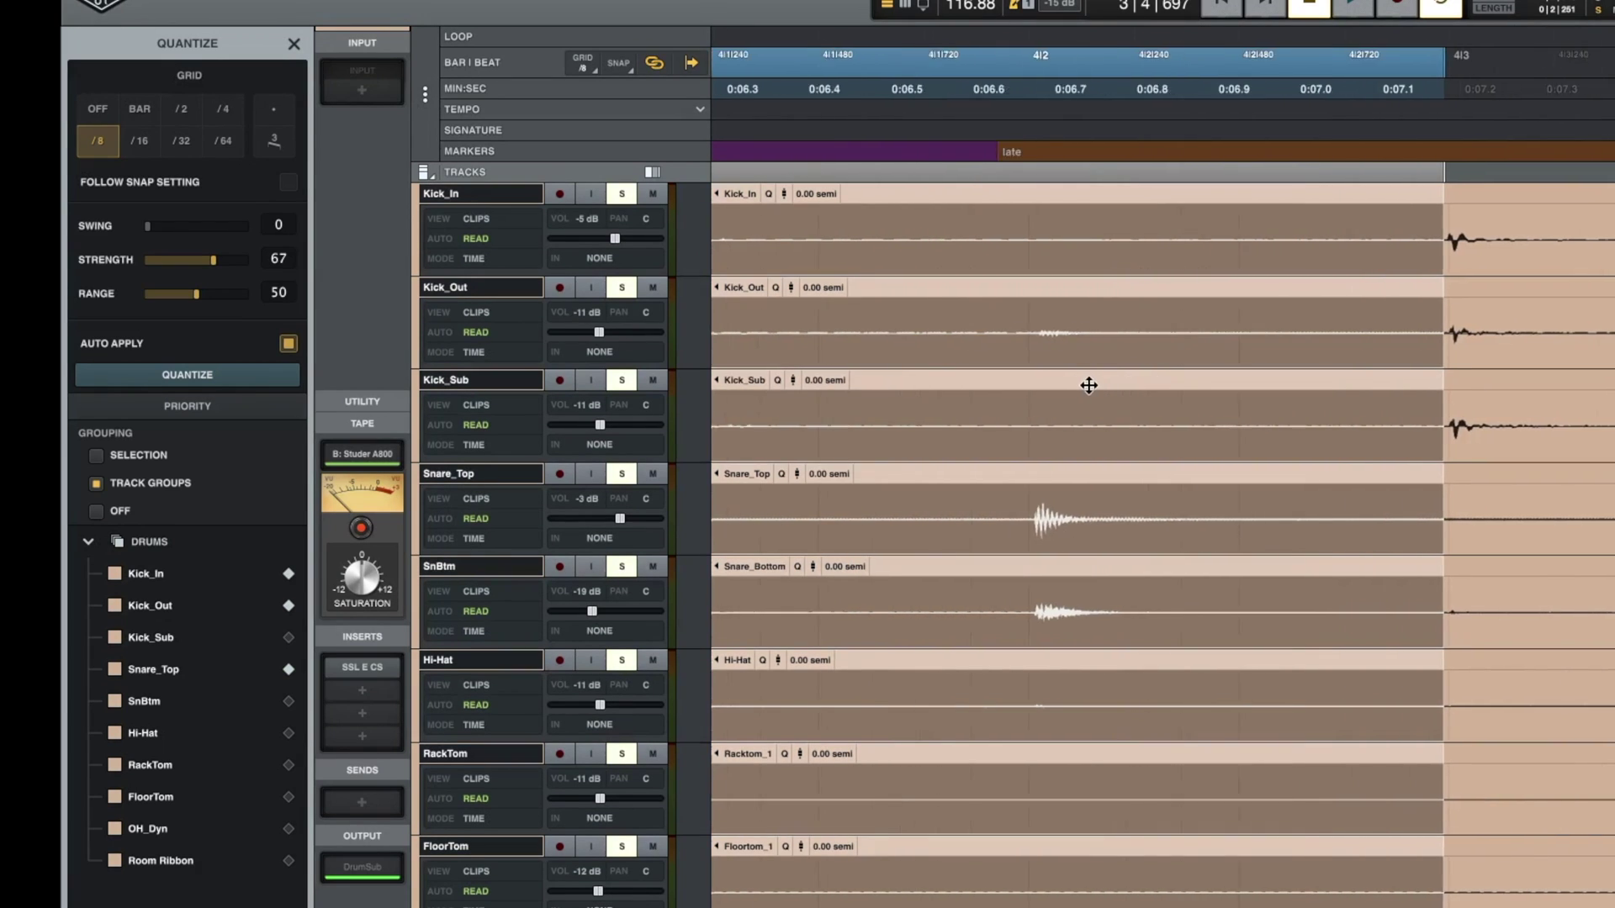
{"action": "scroll", "coordinate": [1093, 386], "scroll_direction": "right", "scroll_amount": 6}
{"action": "scroll", "coordinate": [1092, 385], "scroll_direction": "left", "scroll_amount": 1}
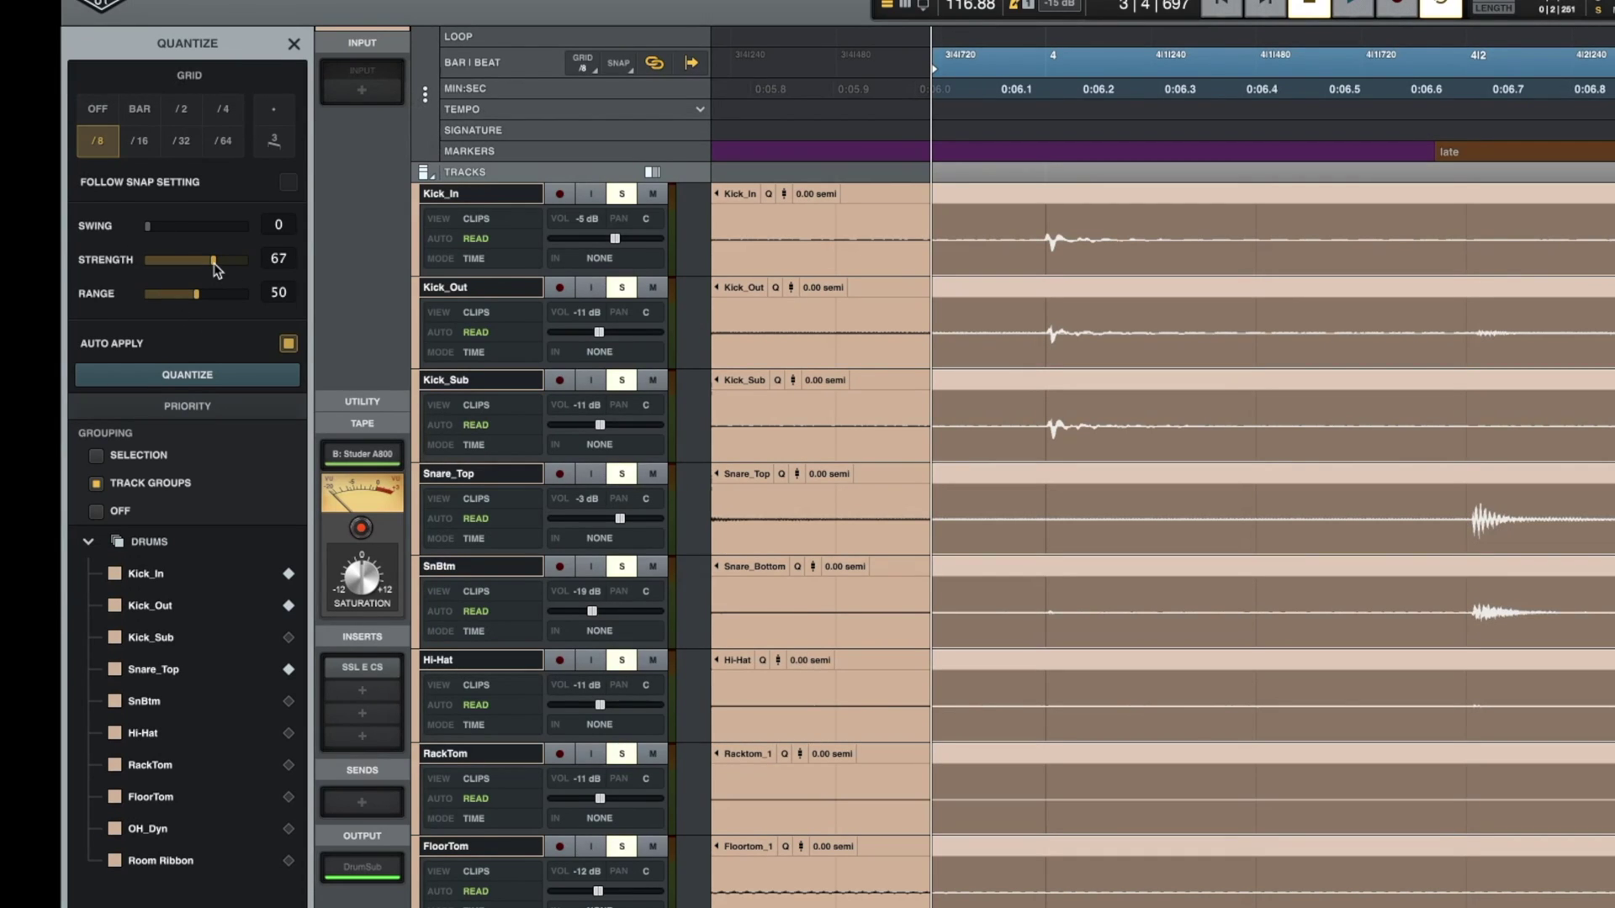
{"action": "left_click_drag", "start_coordinate": [217, 268], "coordinate": [257, 271]}
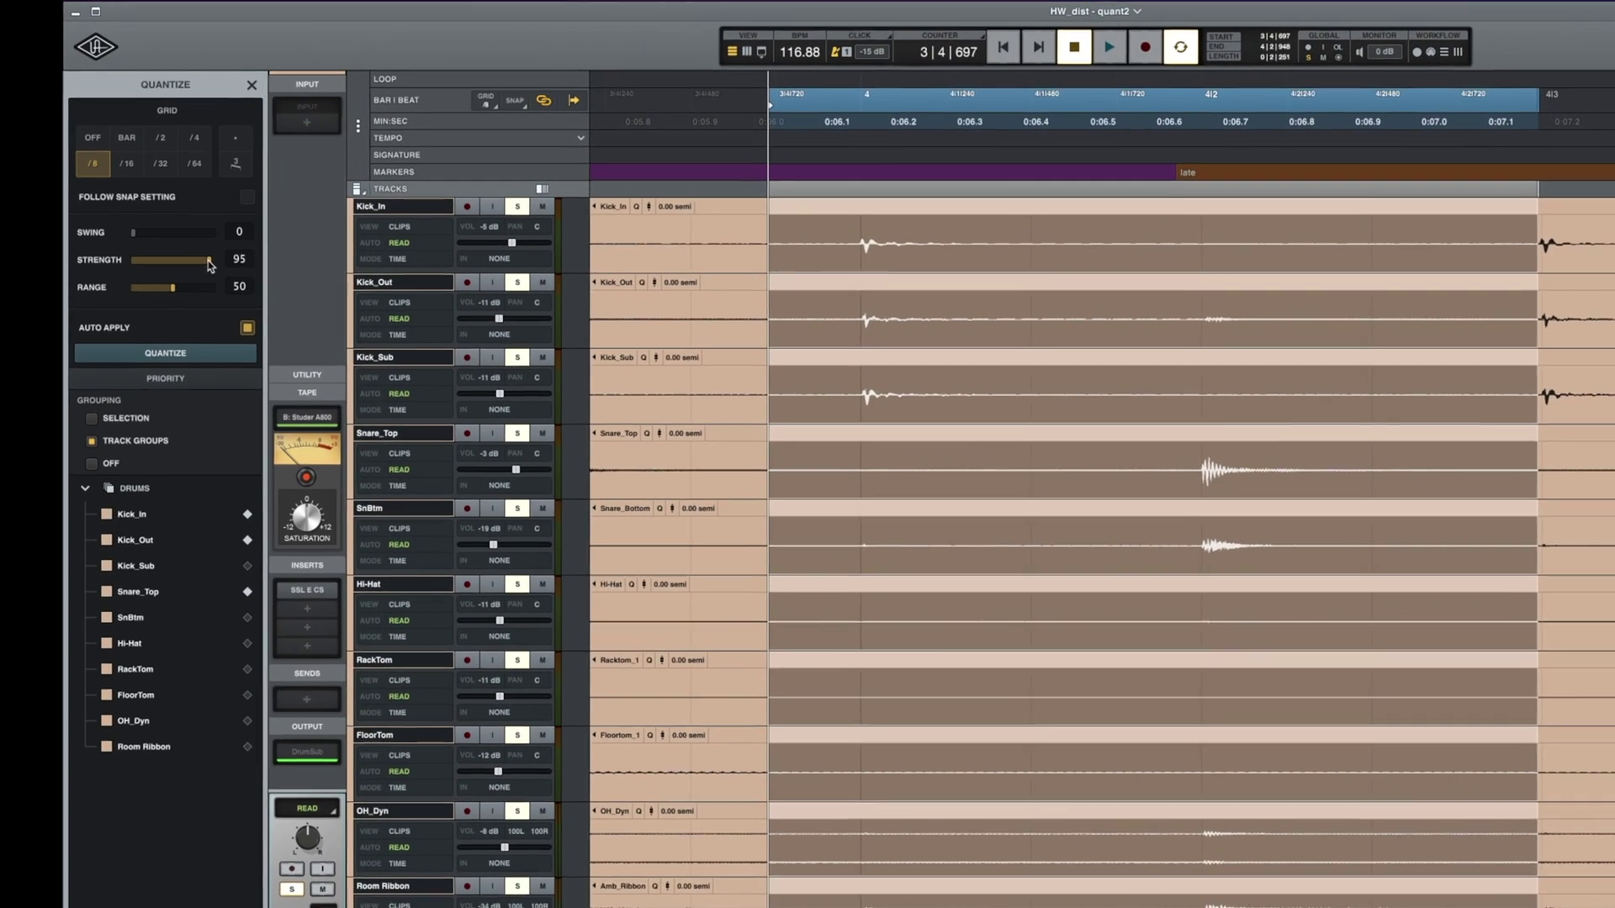
{"action": "left_click_drag", "start_coordinate": [168, 244], "coordinate": [196, 267]}
Play back the quantized drums, then reselect bar 4 through beat 2 across all tracks
{"action": "scroll", "coordinate": [835, 334], "scroll_direction": "down", "scroll_amount": 3}
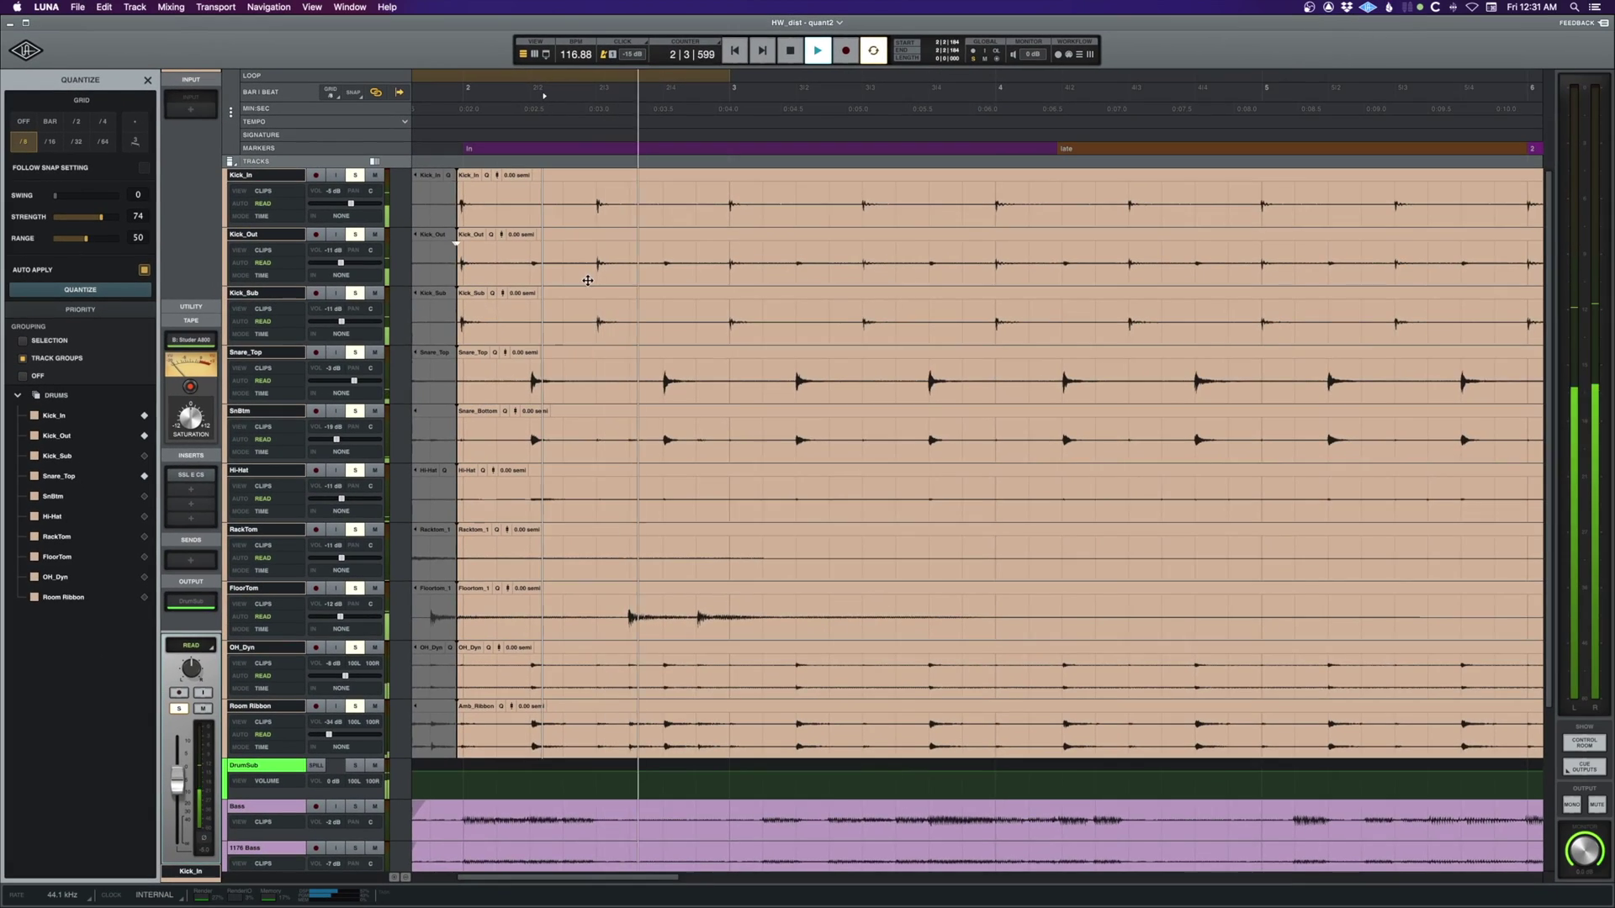
{"action": "scroll", "coordinate": [723, 315], "scroll_direction": "right", "scroll_amount": 2}
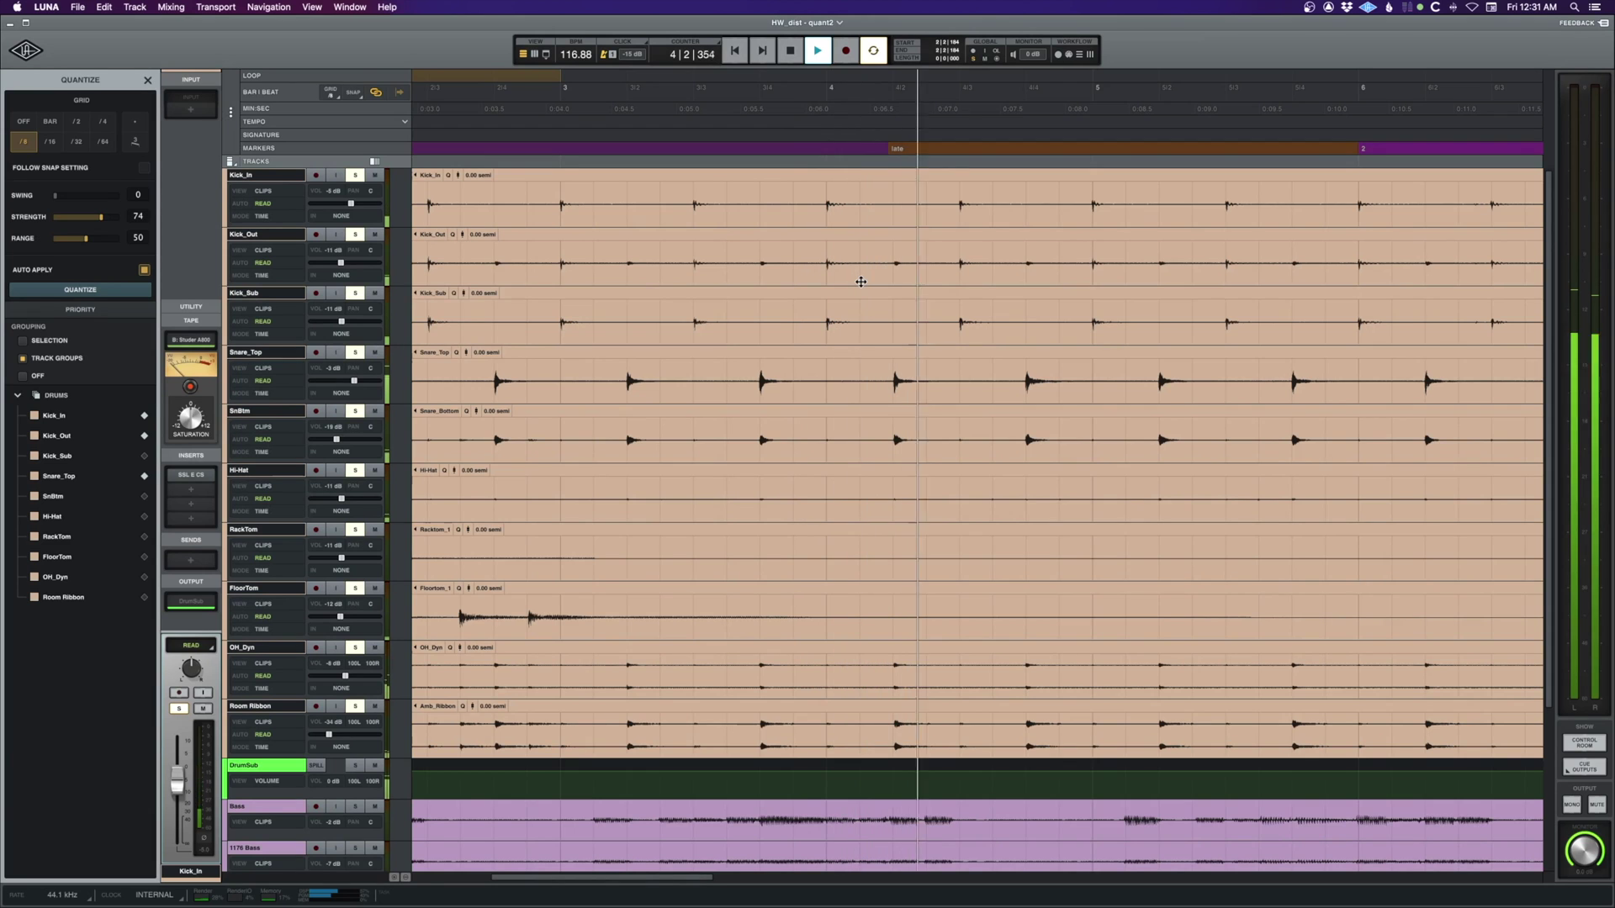
{"action": "key", "text": "space"}
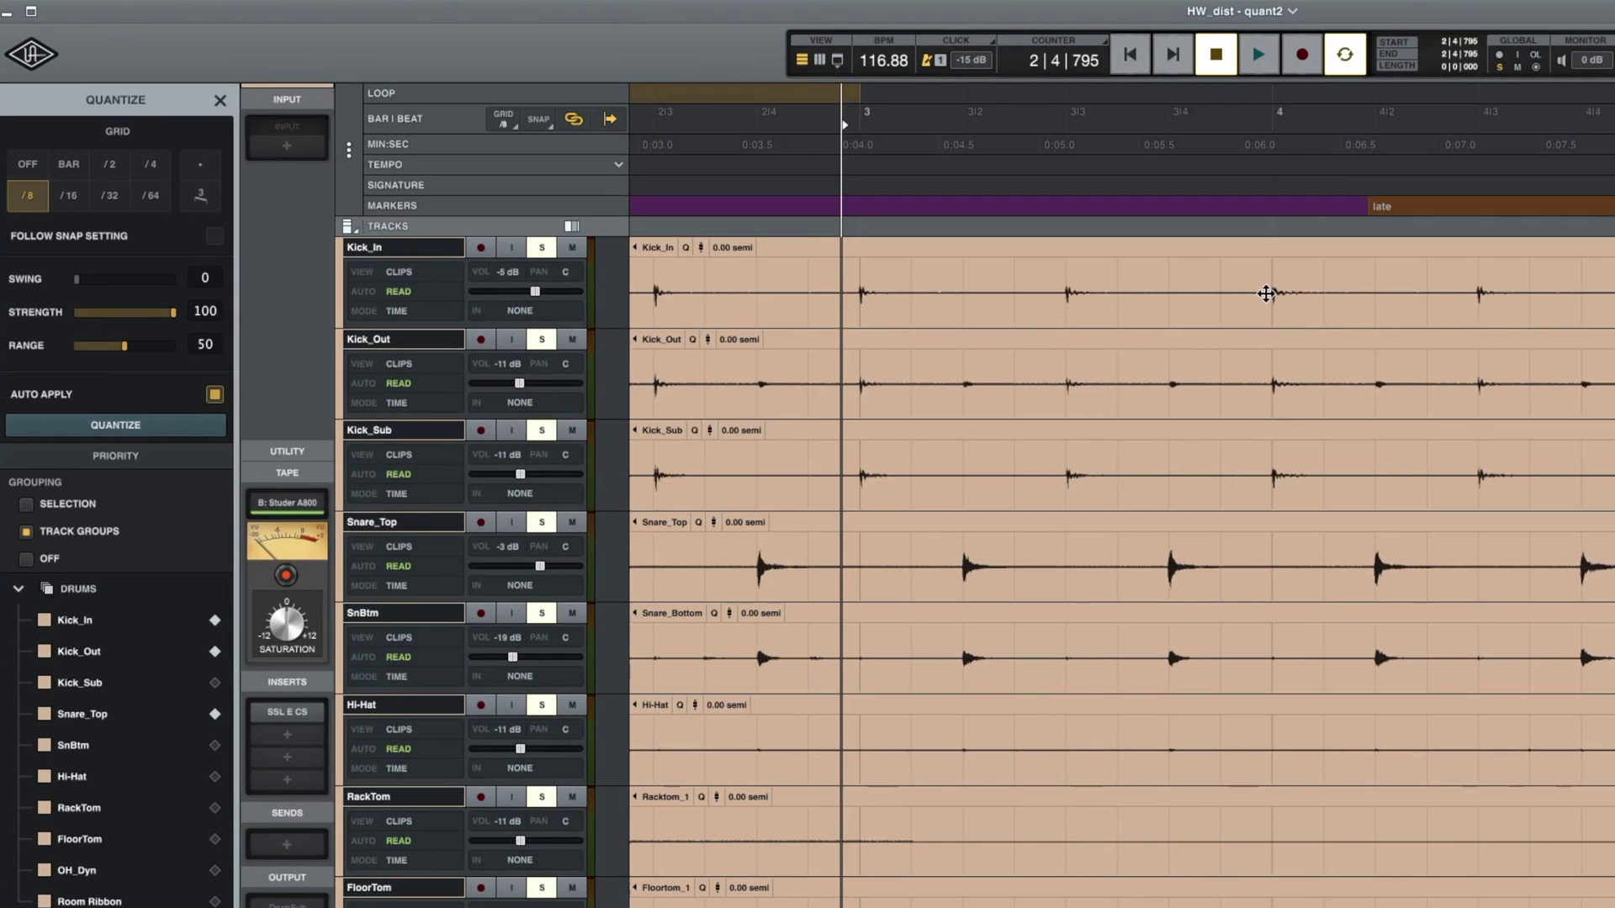
{"action": "left_click_drag", "start_coordinate": [1187, 312], "coordinate": [1475, 617]}
Toggle the quantize grid off and back to /8, reselect bar 4 to beat 2, and narrow the range
{"action": "left_click", "coordinate": [25, 177]}
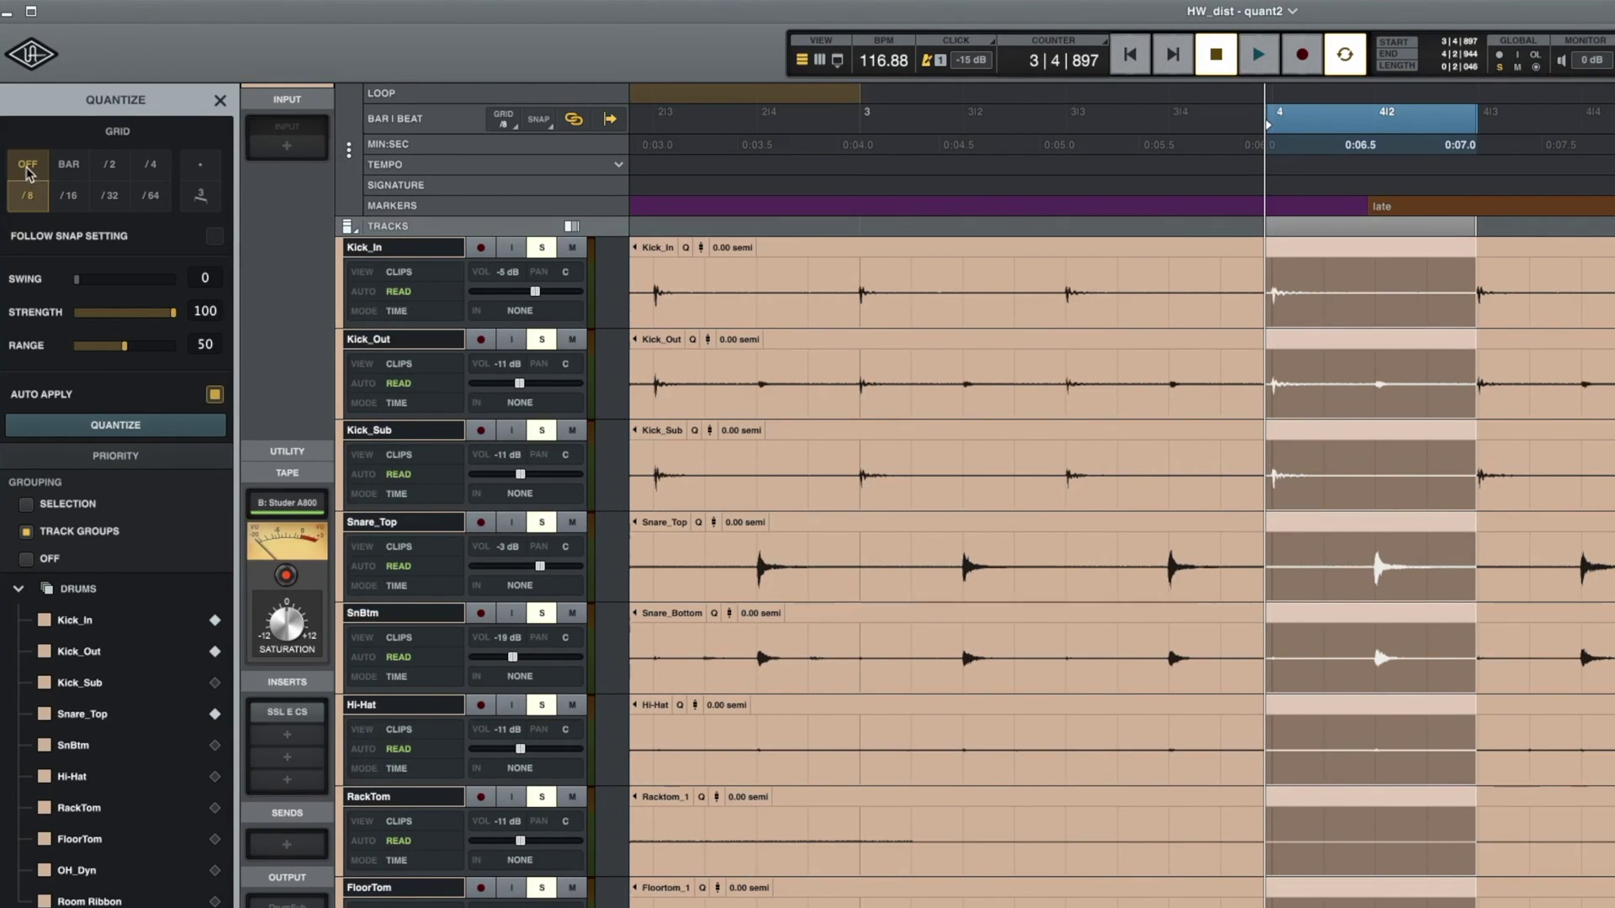
{"action": "left_click", "coordinate": [32, 171]}
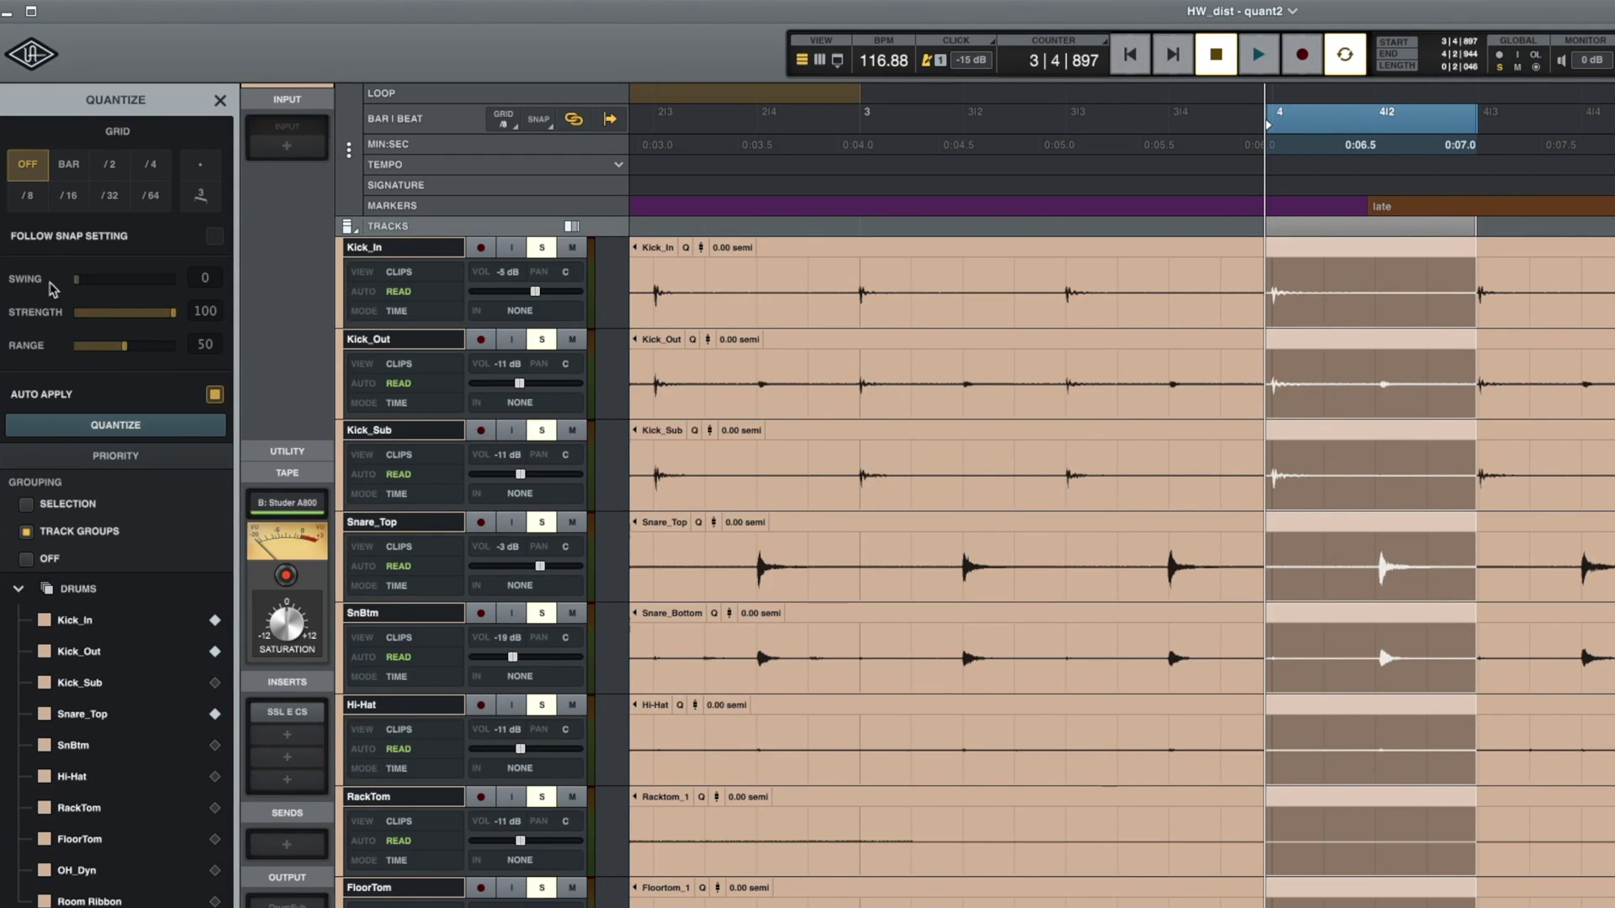
{"action": "left_click", "coordinate": [74, 281]}
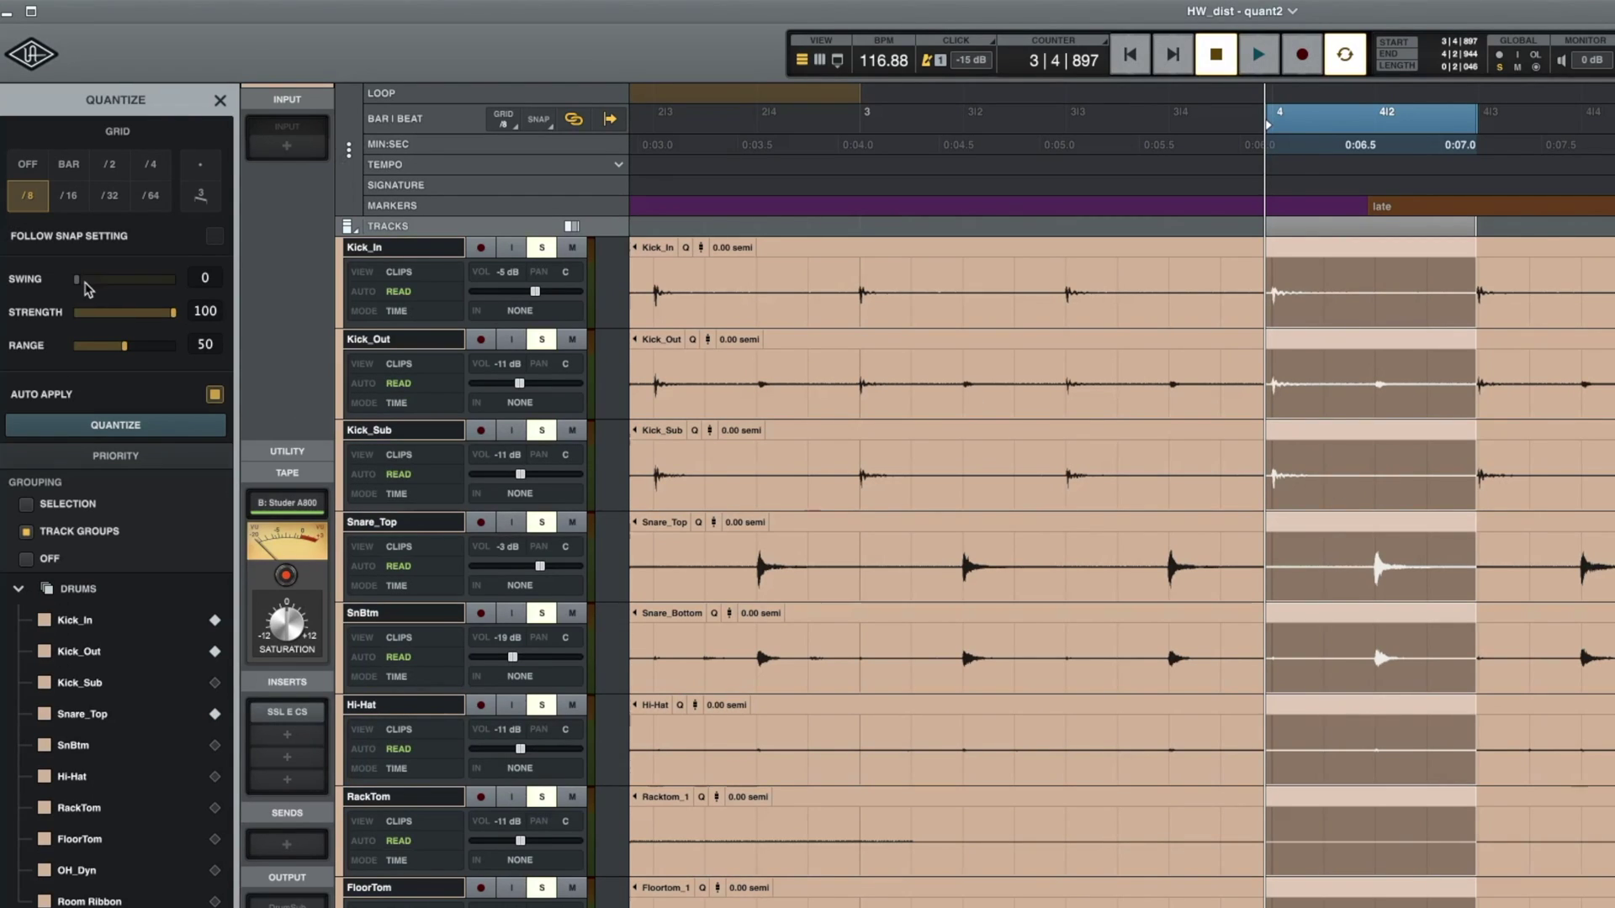
{"action": "left_click", "coordinate": [1247, 379]}
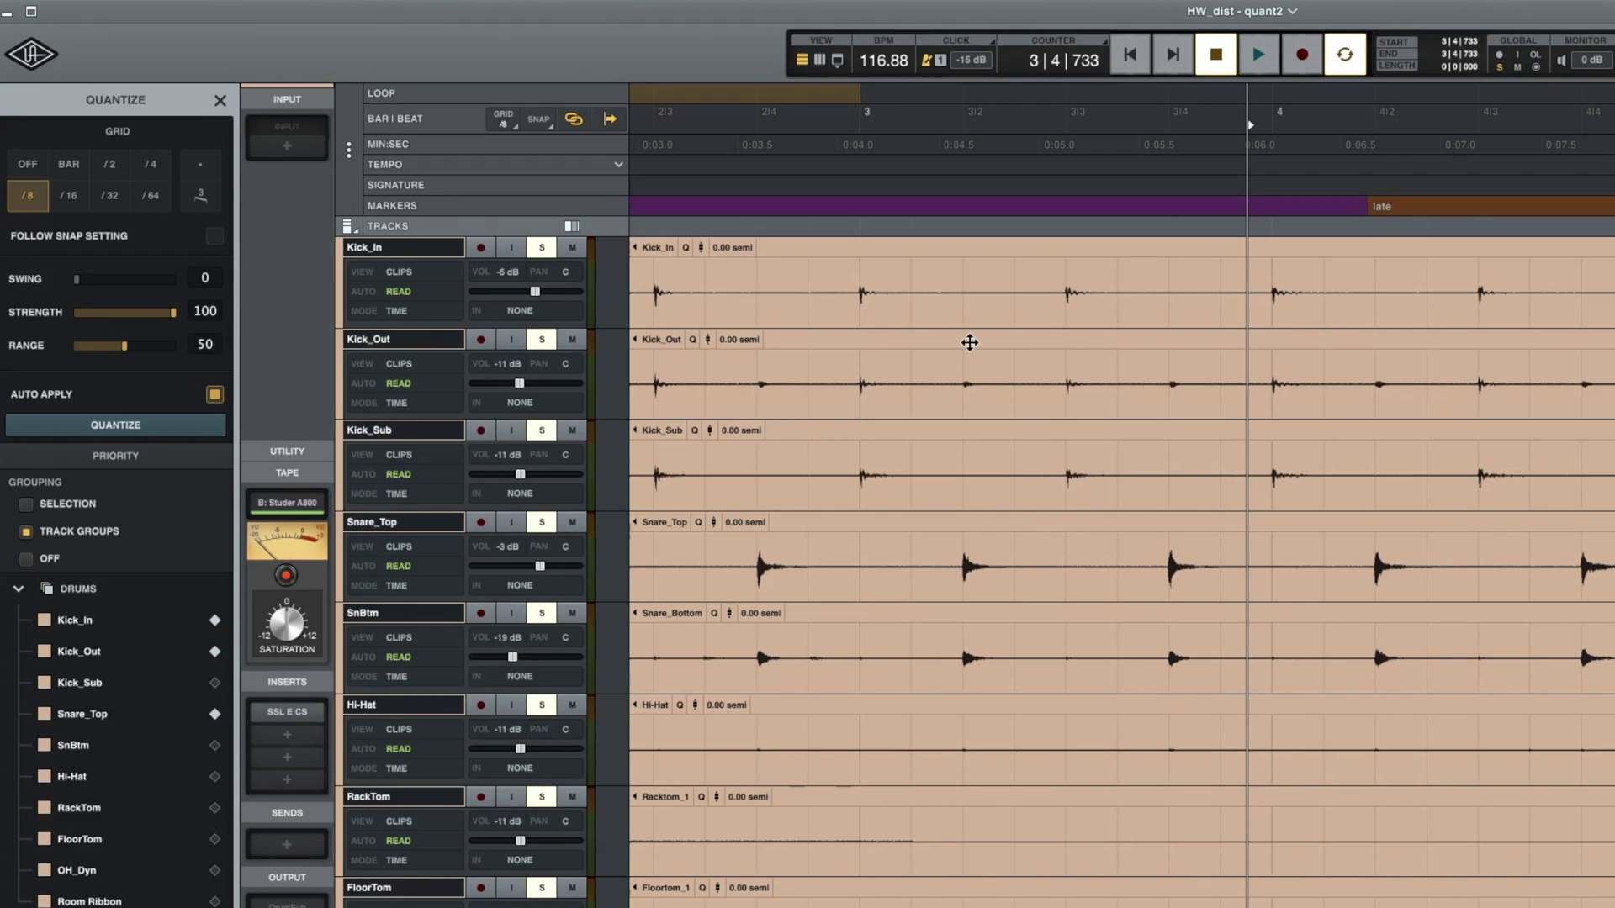
{"action": "left_click_drag", "start_coordinate": [1247, 284], "coordinate": [1469, 472]}
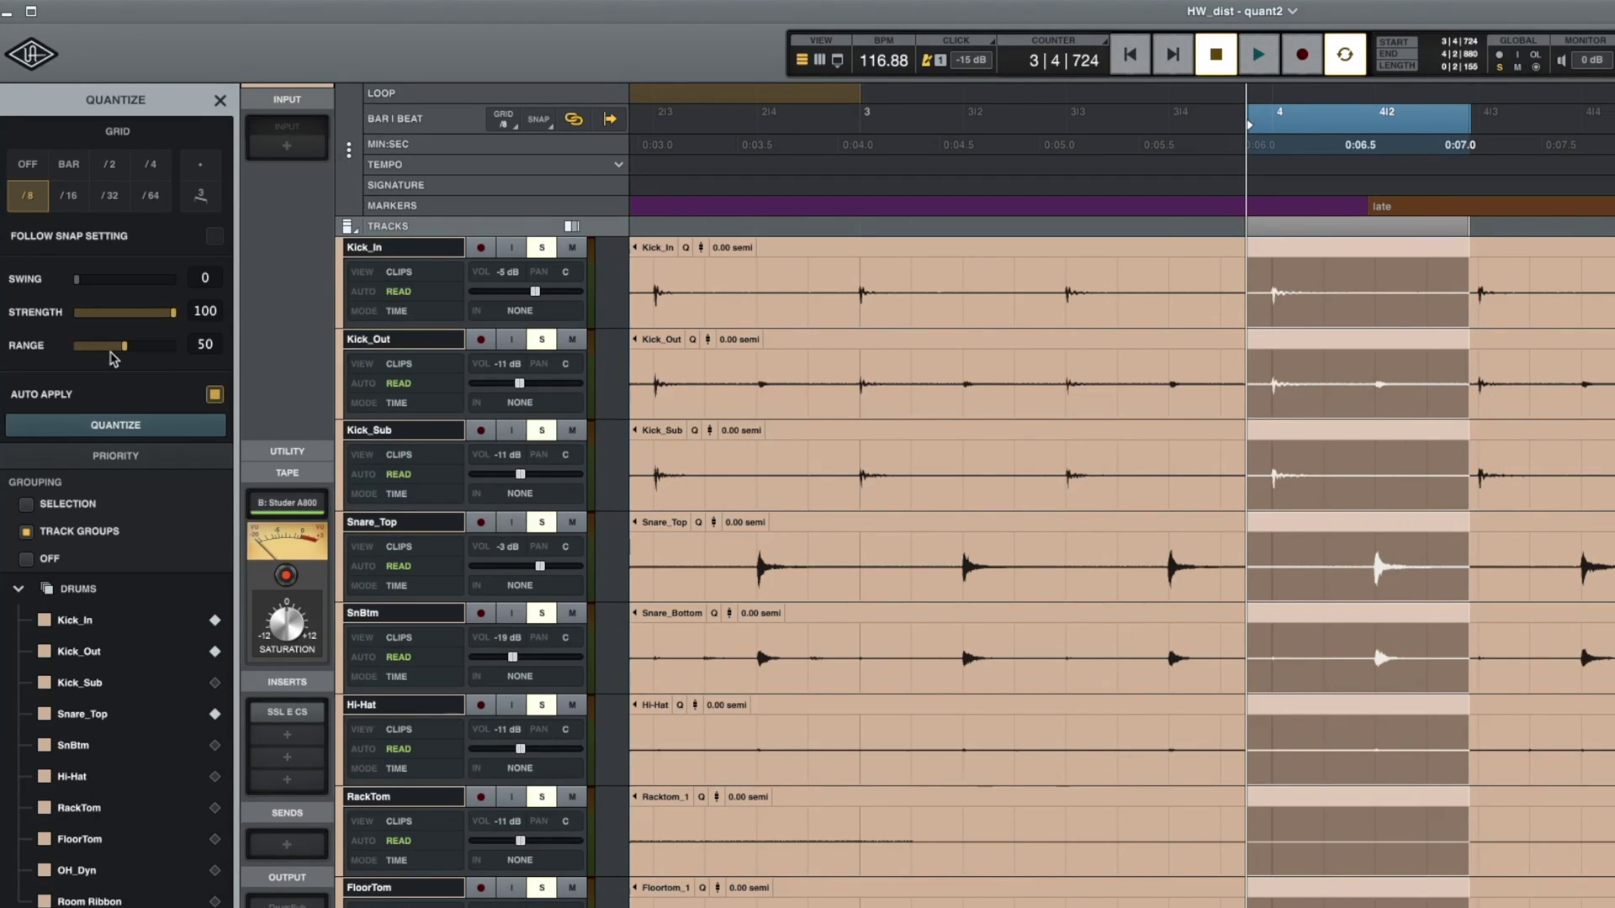
{"action": "left_click_drag", "start_coordinate": [124, 349], "coordinate": [119, 350]}
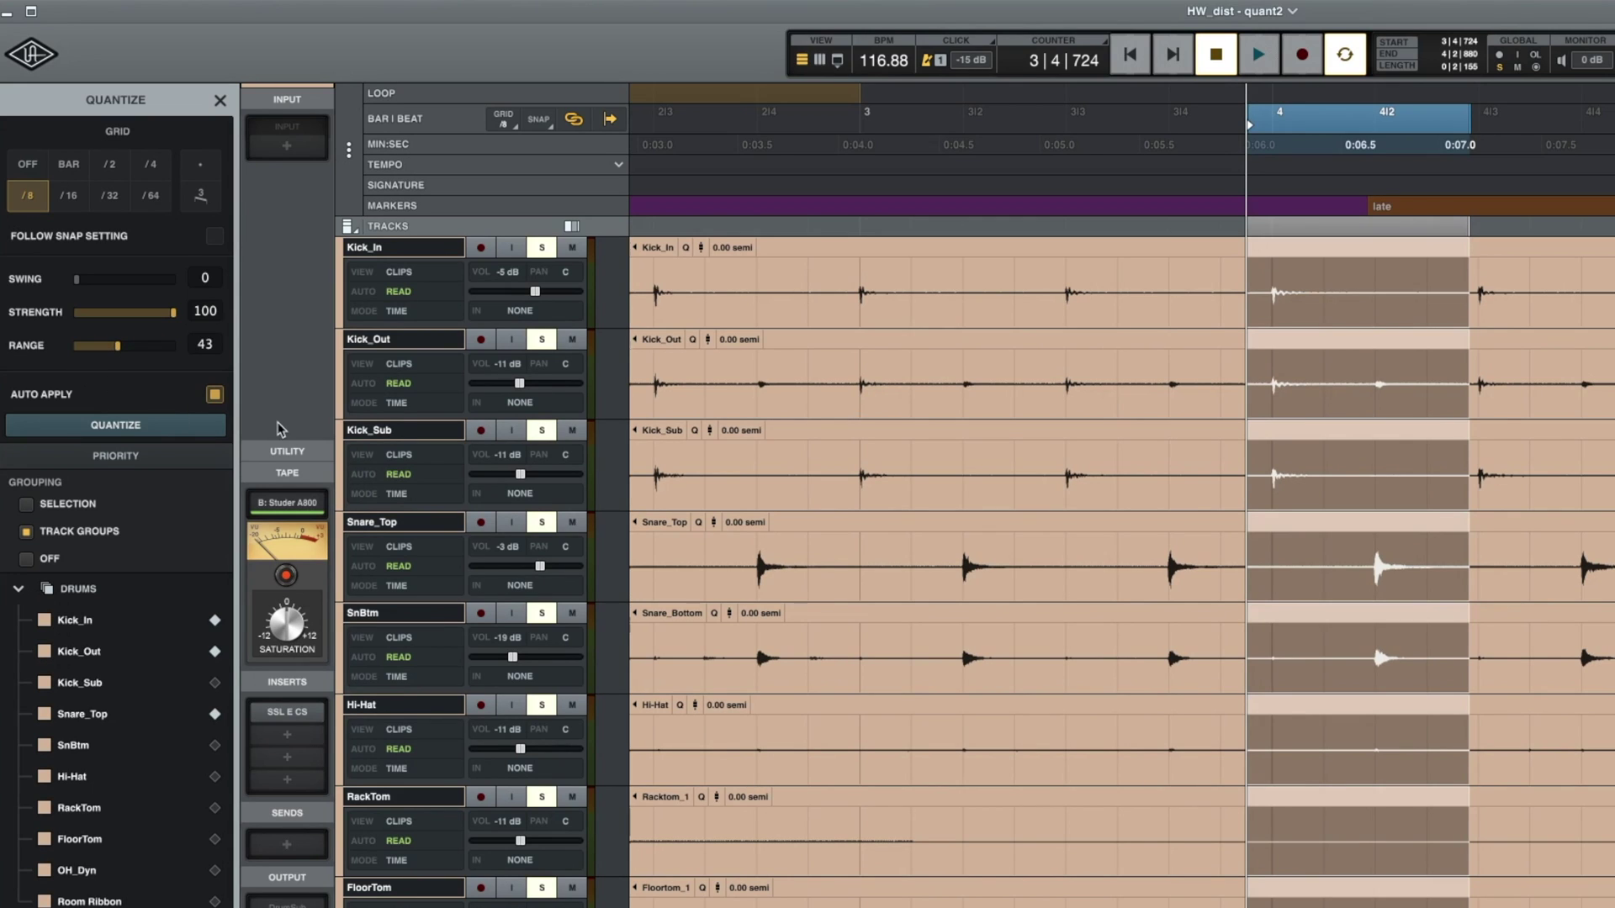
Switch the drum tracks to Warps view and make their lanes taller
{"action": "left_click", "coordinate": [398, 273]}
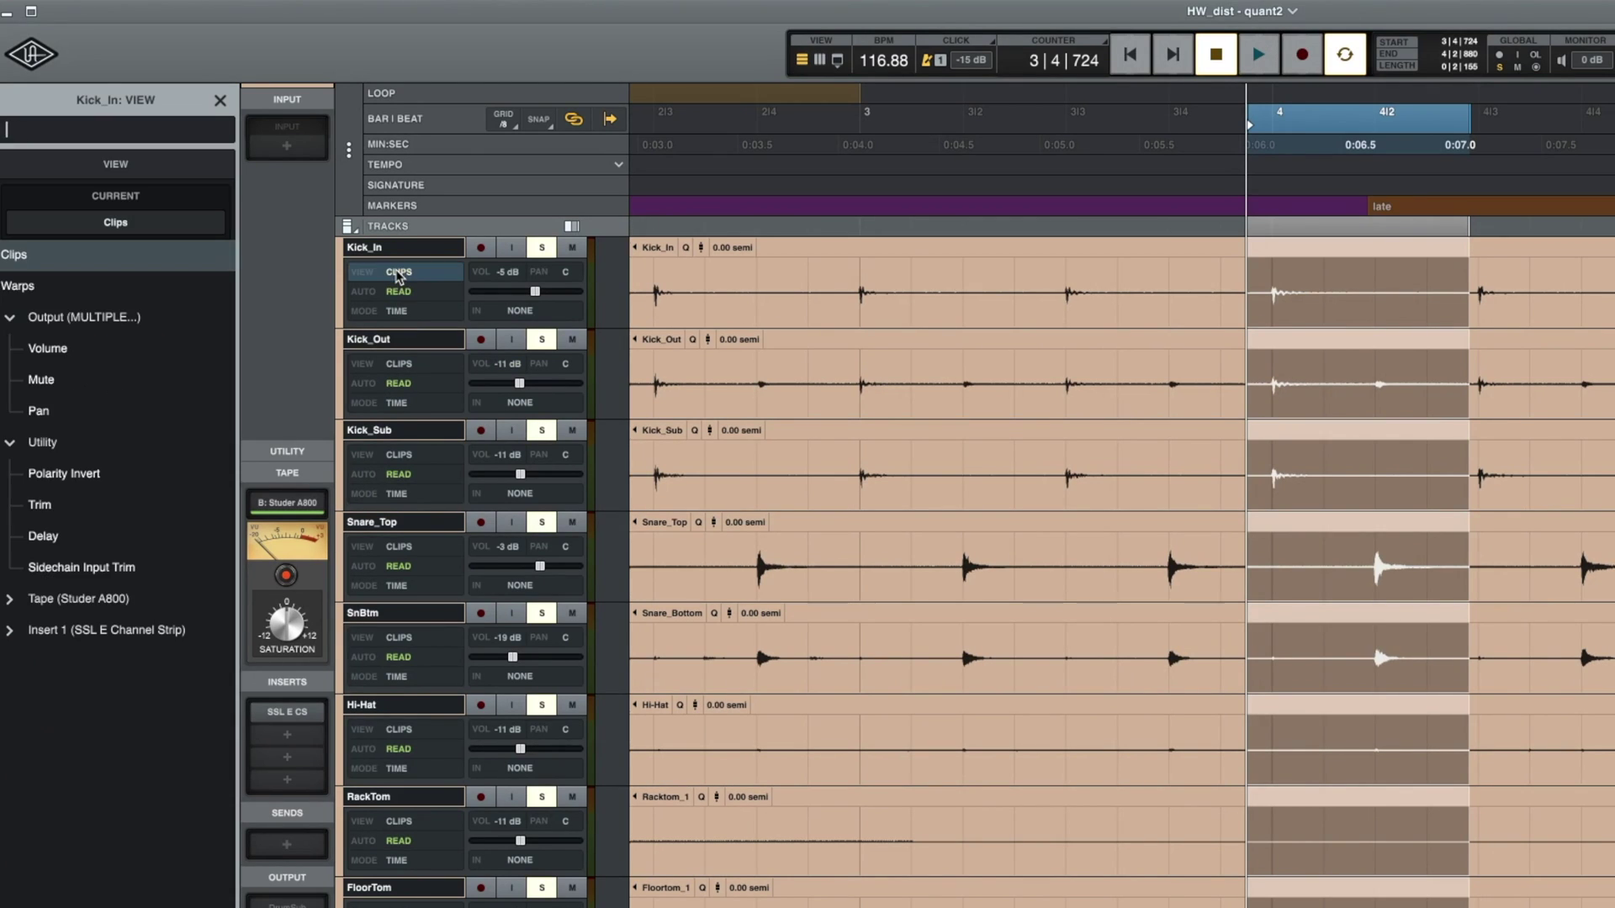
{"action": "left_click", "coordinate": [17, 288]}
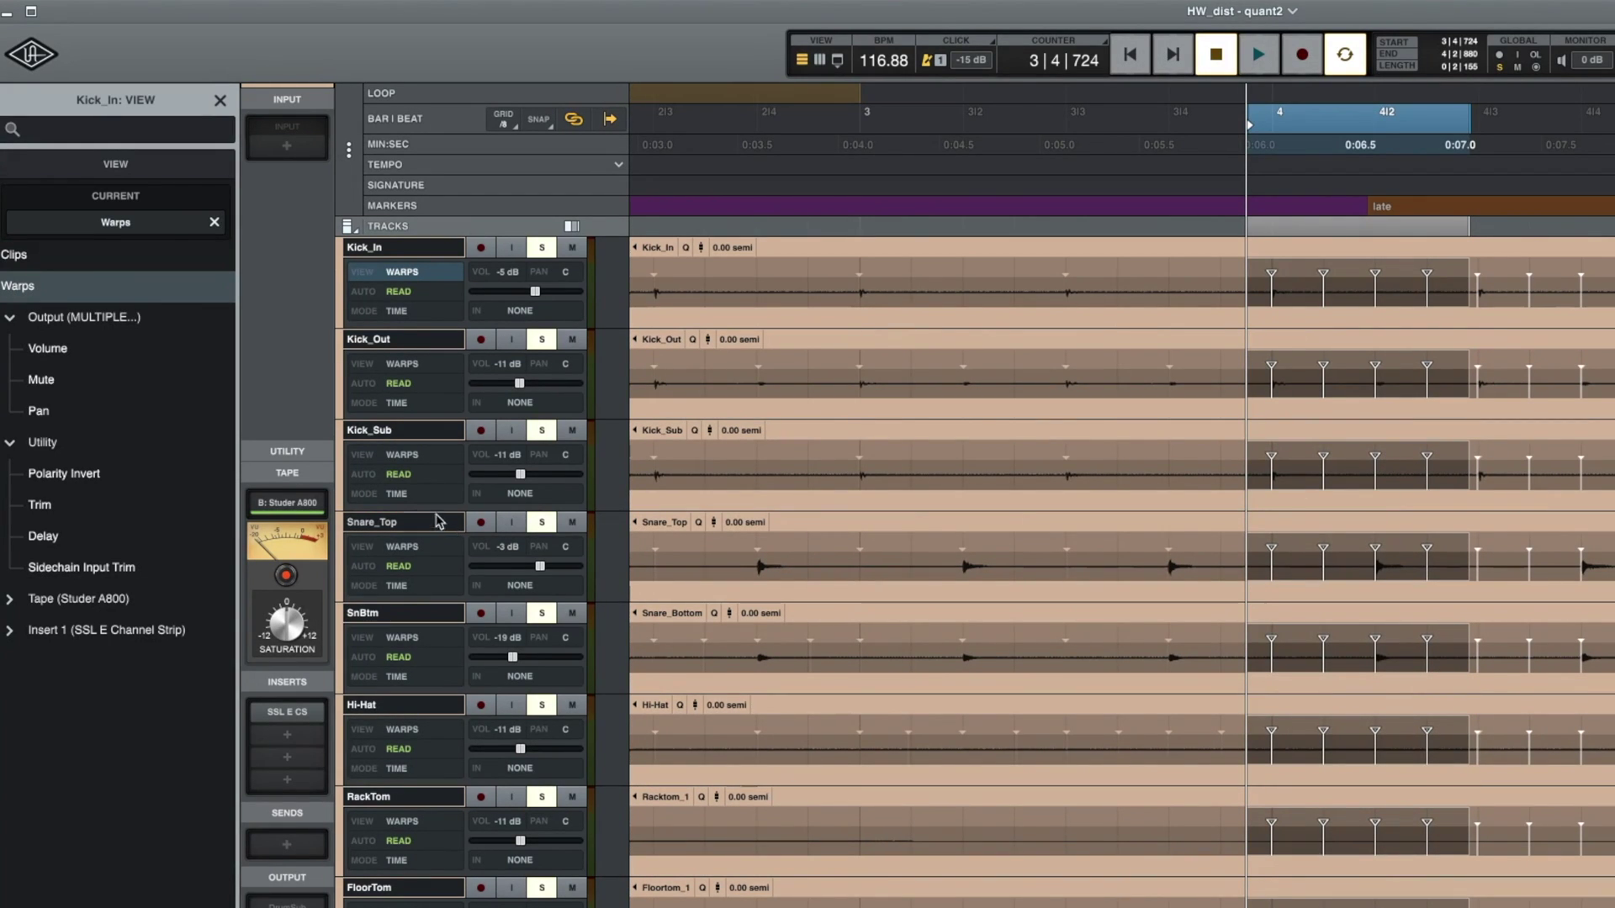
{"action": "left_click_drag", "start_coordinate": [406, 505], "coordinate": [409, 589]}
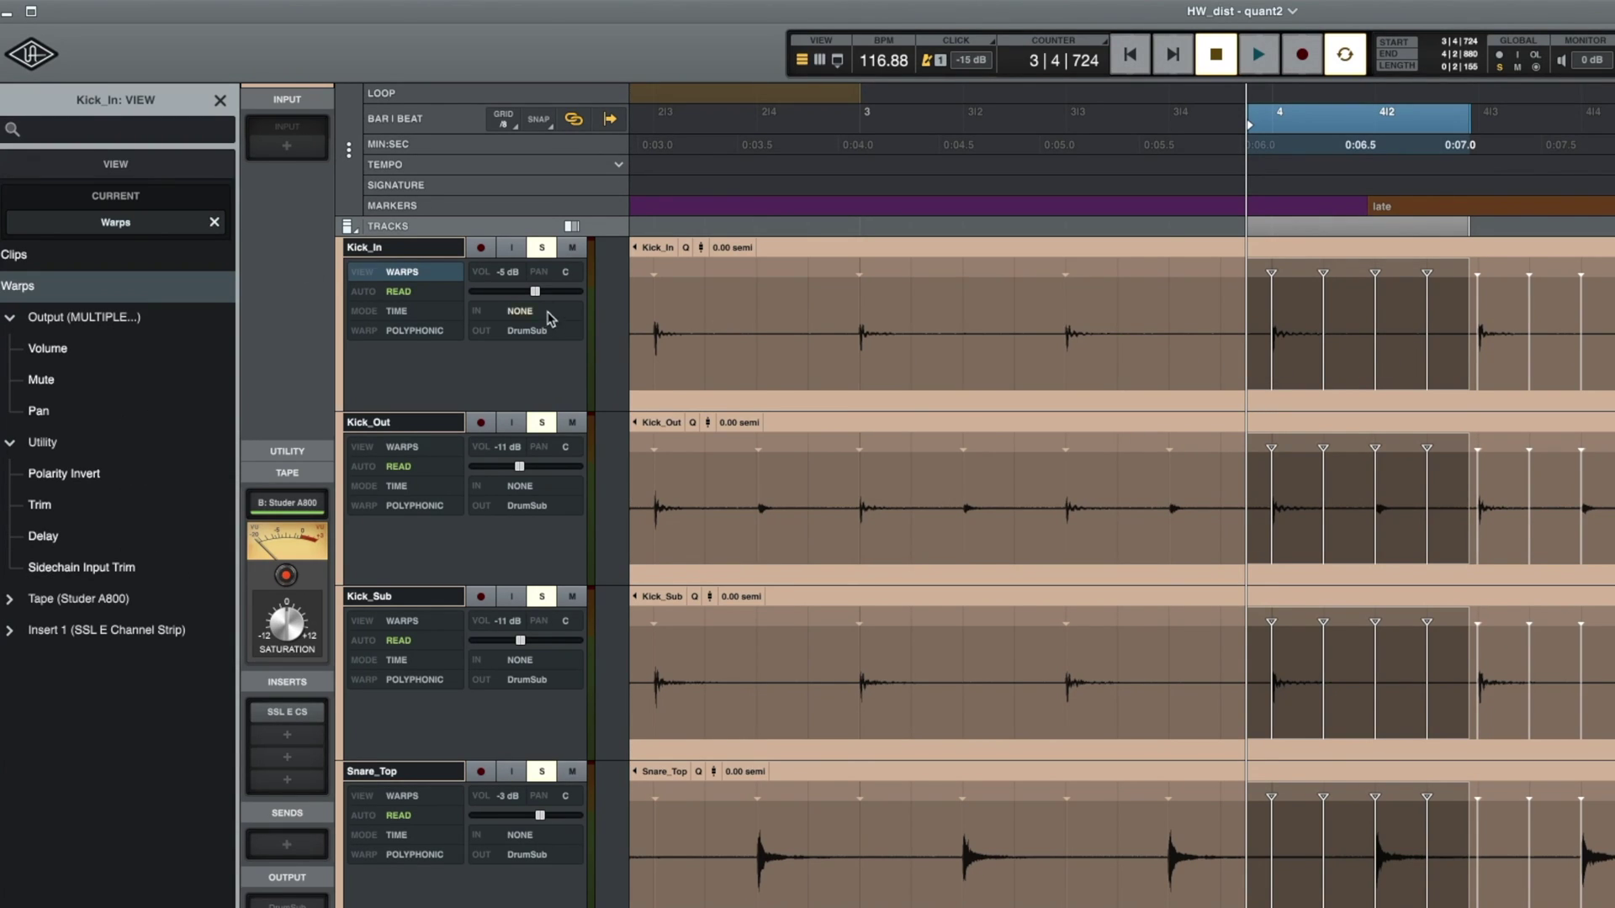
Requantize bar 4 to a /16 grid at strength 100 and range 50, then clear the selection
{"action": "left_click", "coordinate": [685, 247]}
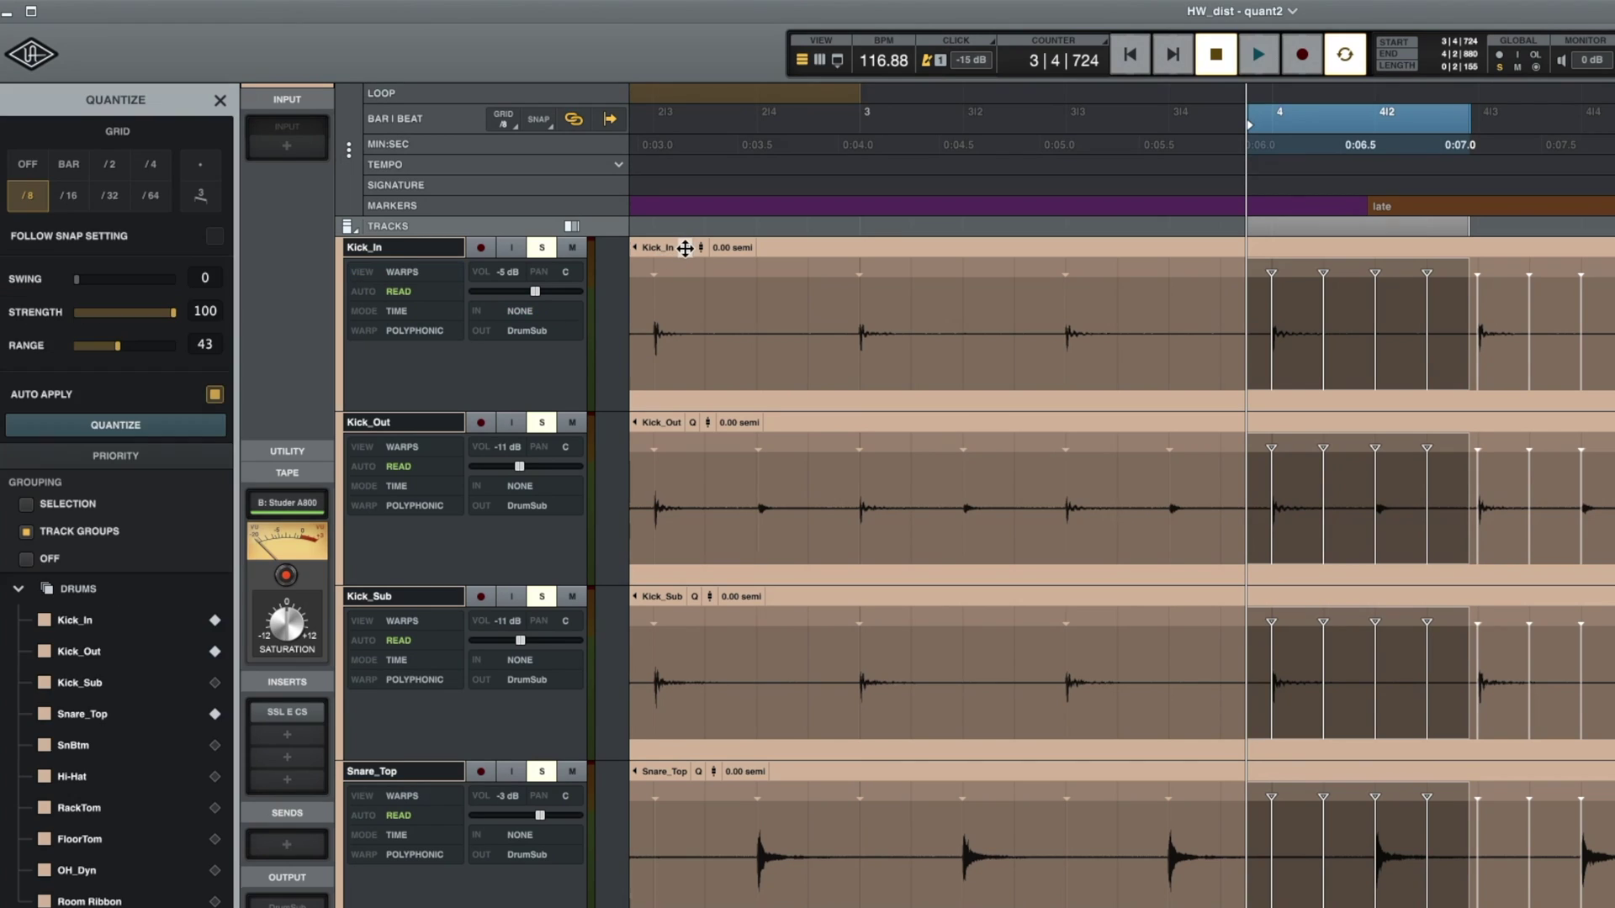
{"action": "left_click", "coordinate": [67, 199]}
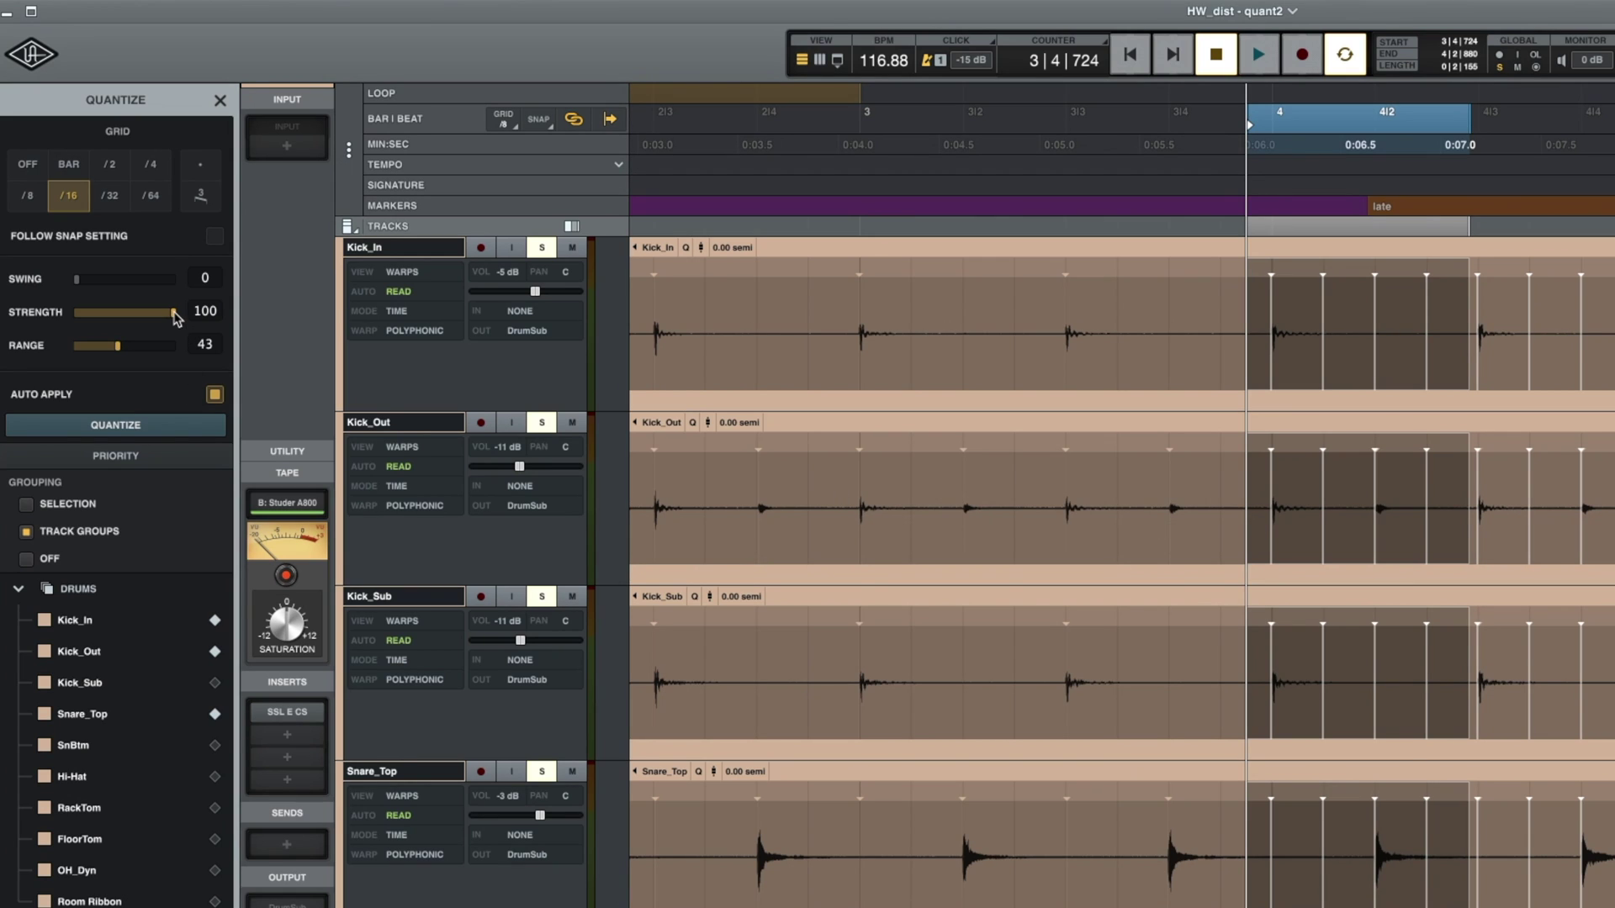
{"action": "mouse_move", "coordinate": [175, 317]}
{"action": "left_mouse_down"}
{"action": "mouse_move", "coordinate": [90, 318]}
{"action": "mouse_move", "coordinate": [175, 321]}
{"action": "mouse_move", "coordinate": [148, 319]}
{"action": "mouse_move", "coordinate": [141, 352]}
{"action": "mouse_move", "coordinate": [168, 352]}
{"action": "mouse_move", "coordinate": [78, 350]}
{"action": "mouse_move", "coordinate": [118, 351]}
{"action": "left_mouse_up"}
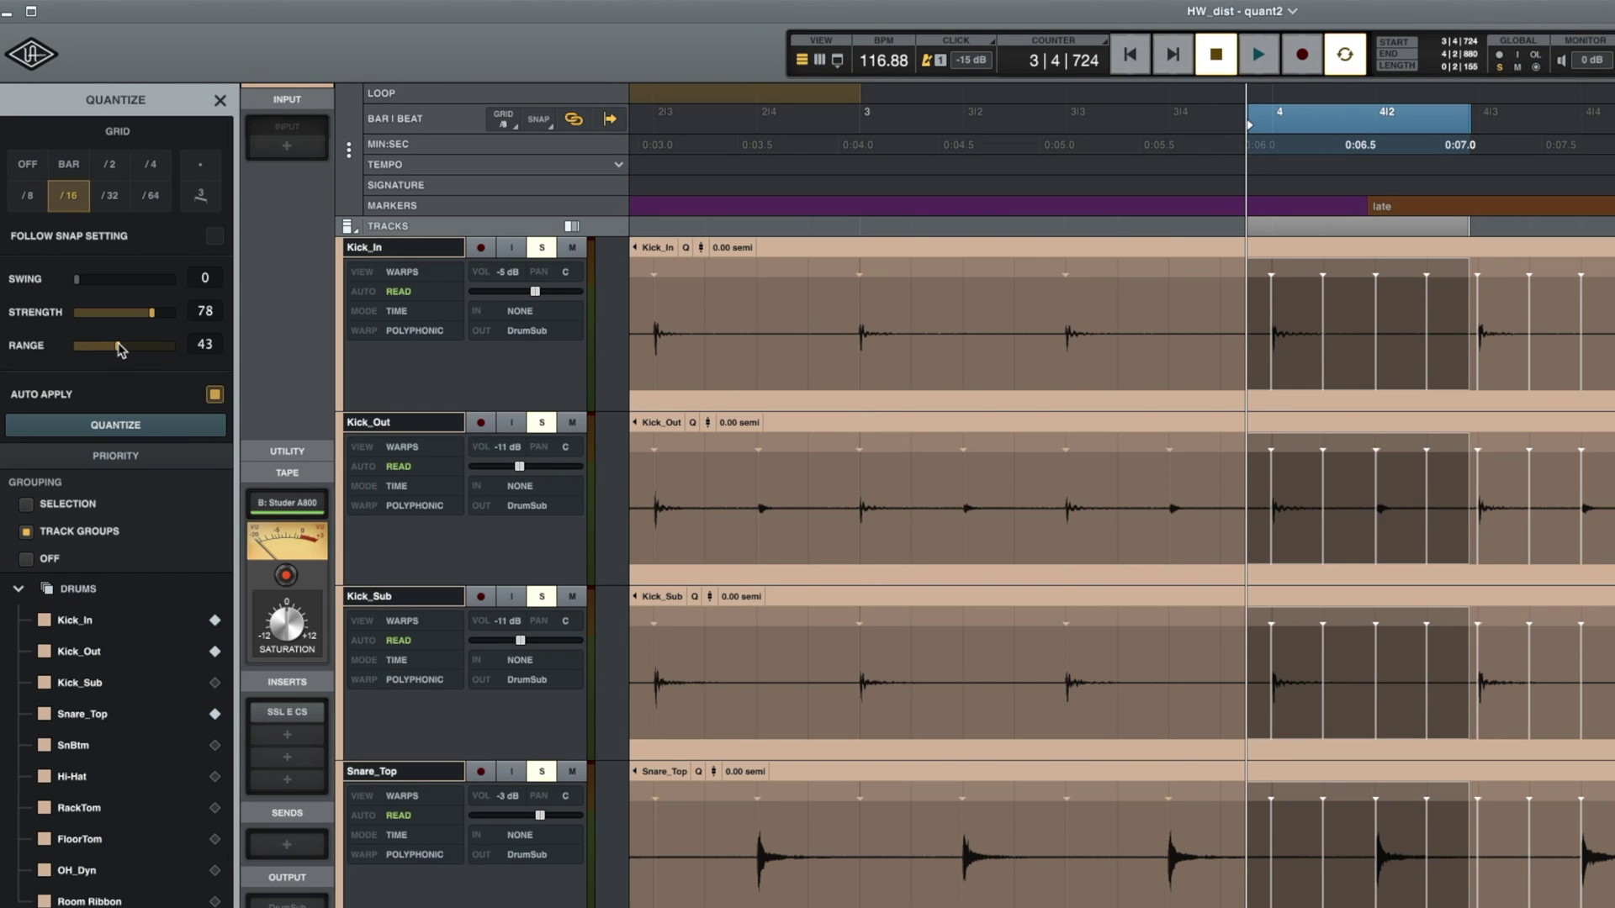
{"action": "left_click_drag", "start_coordinate": [126, 349], "coordinate": [130, 351]}
{"action": "left_click_drag", "start_coordinate": [150, 311], "coordinate": [188, 313]}
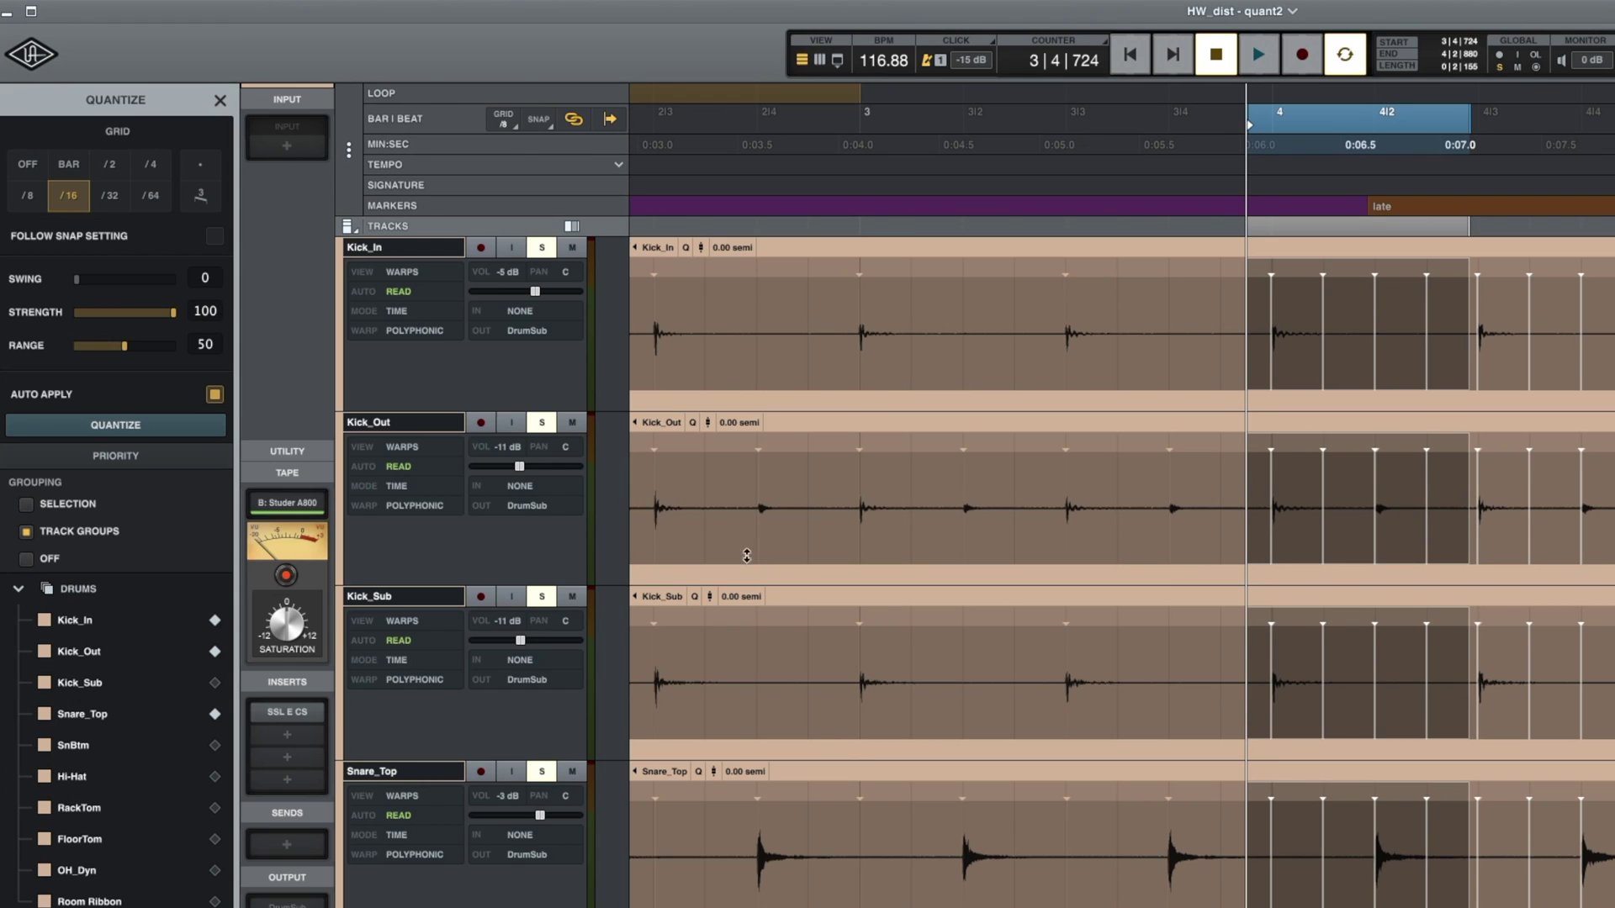
{"action": "left_click", "coordinate": [110, 425]}
{"action": "left_click", "coordinate": [162, 422]}
{"action": "left_click", "coordinate": [971, 320]}
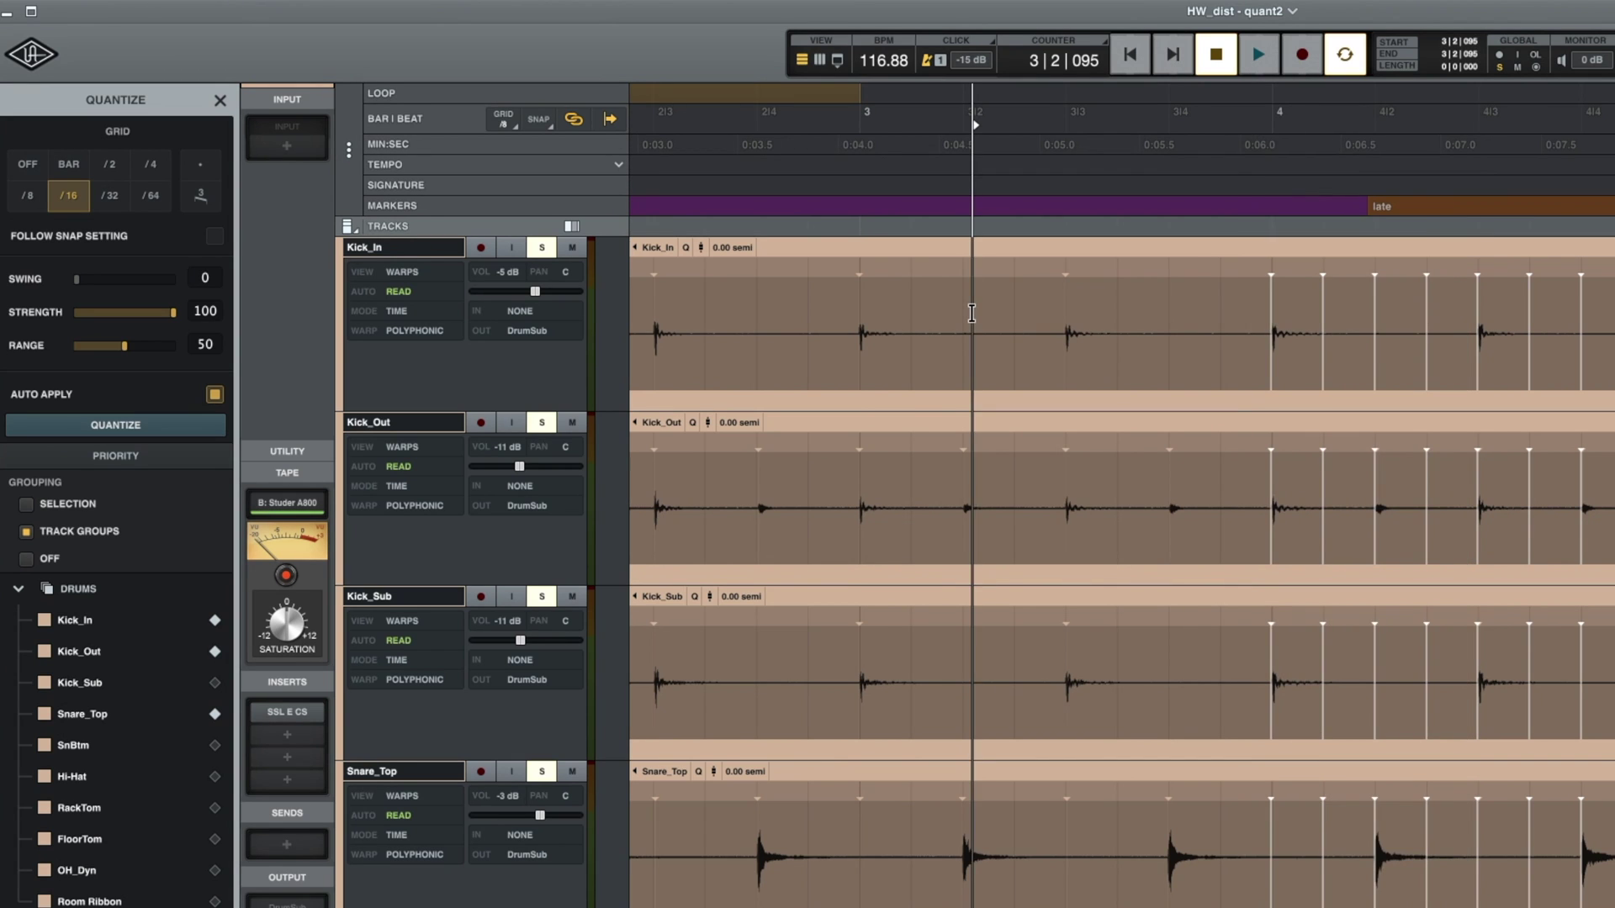
Zoom out to bars 1-10, return the drums to Clips view, and play them from just after bar 2
{"action": "key", "text": "minus"}
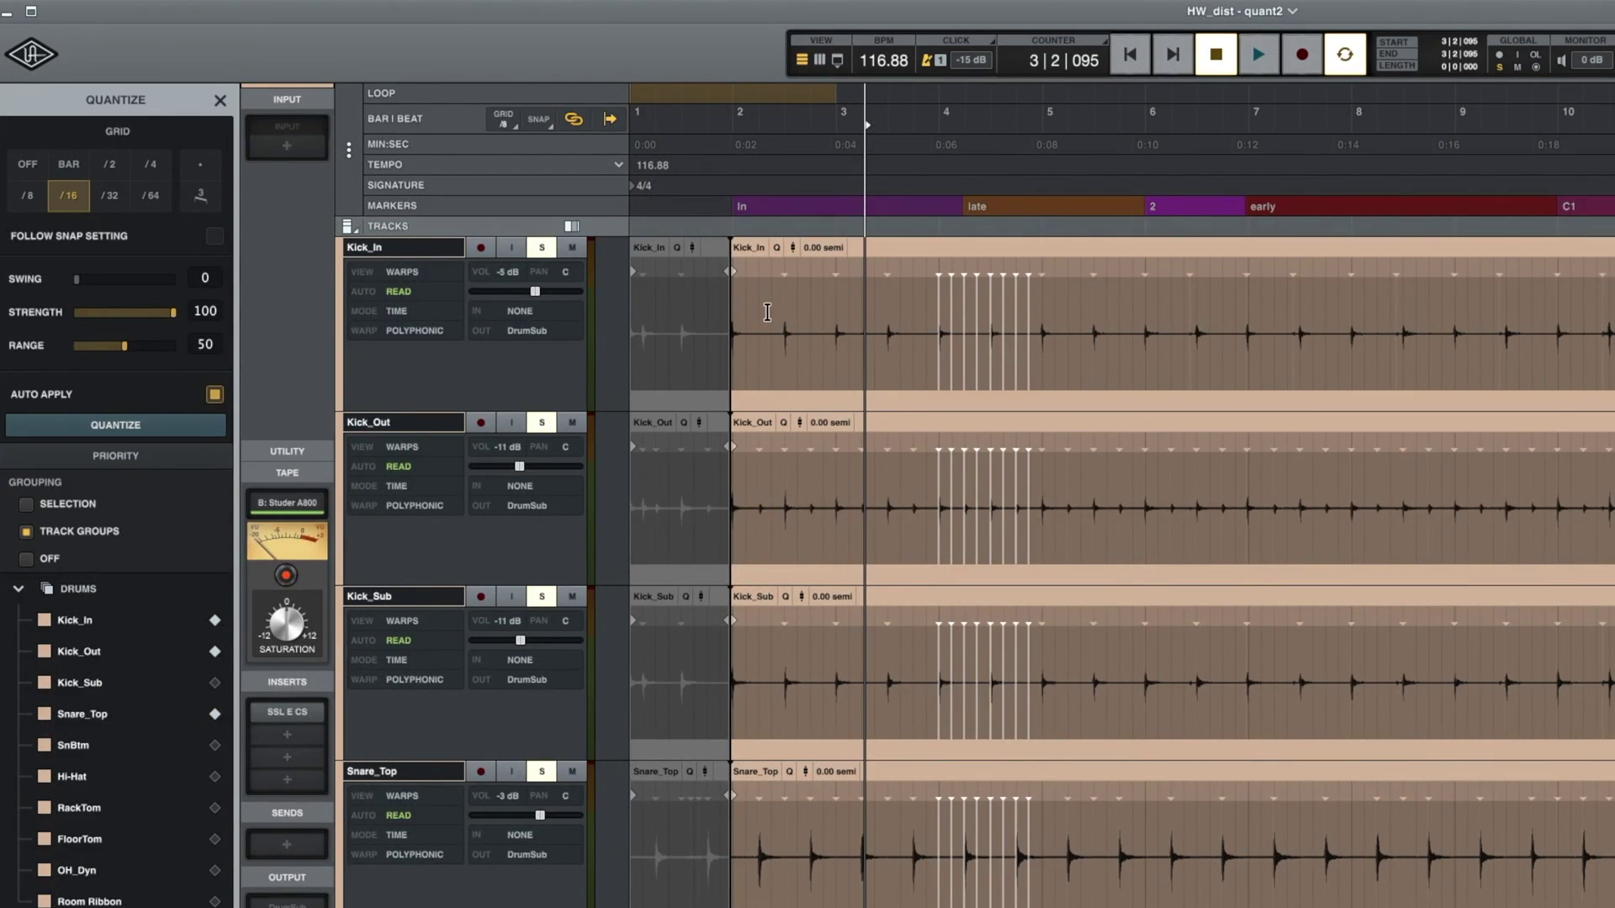
{"action": "left_click", "coordinate": [761, 313]}
{"action": "left_click", "coordinate": [402, 272]}
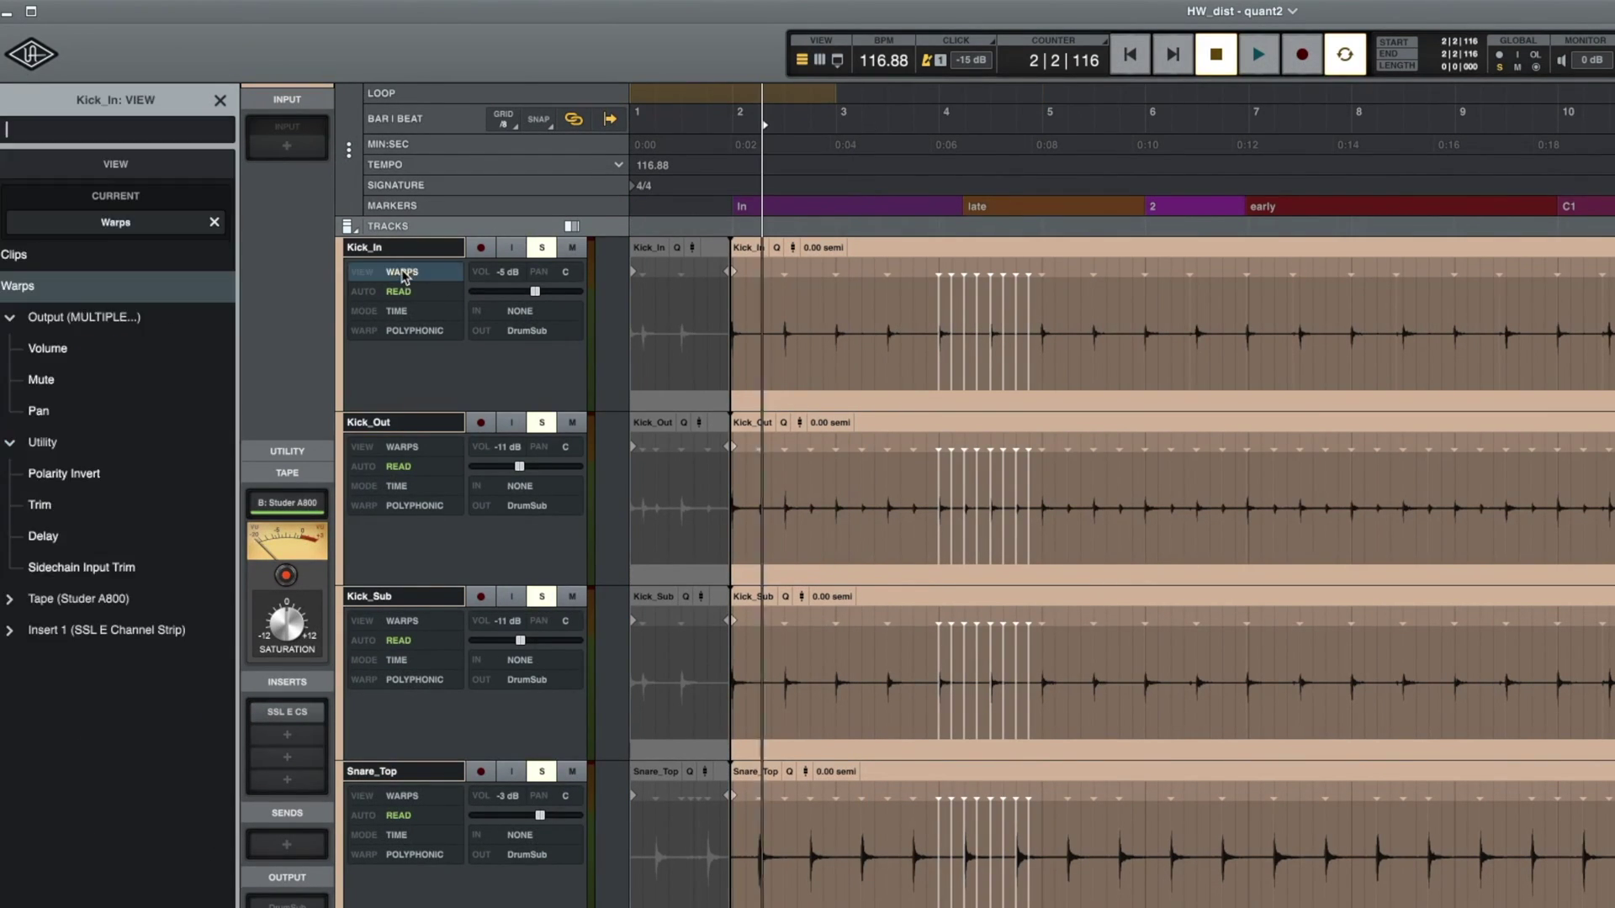
{"action": "left_click", "coordinate": [51, 258]}
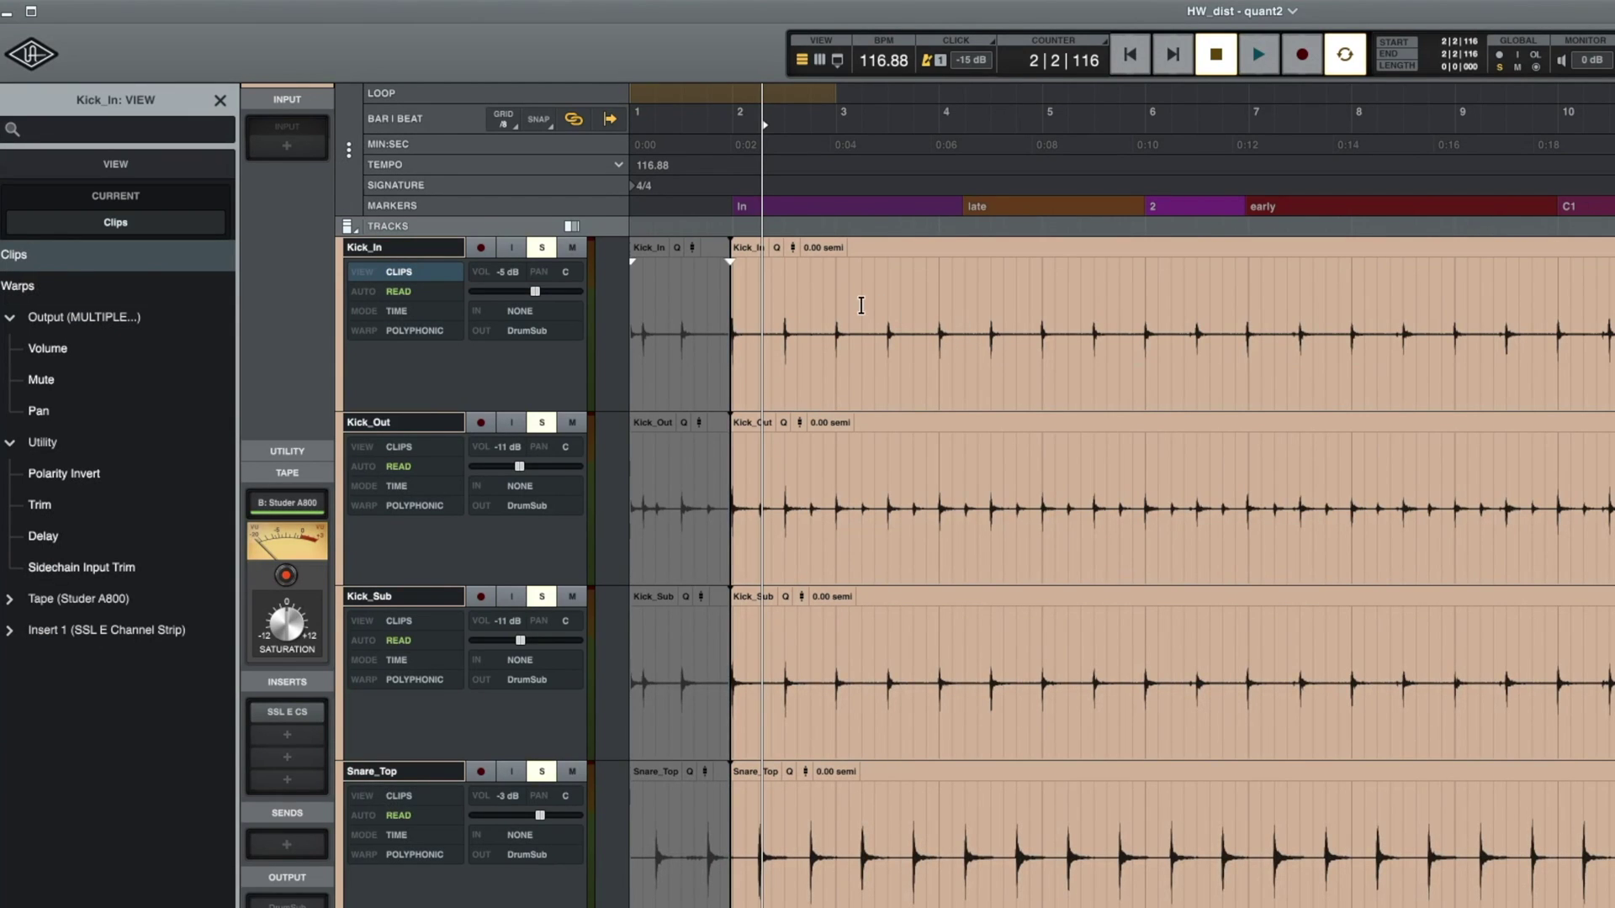
{"action": "key", "text": "space"}
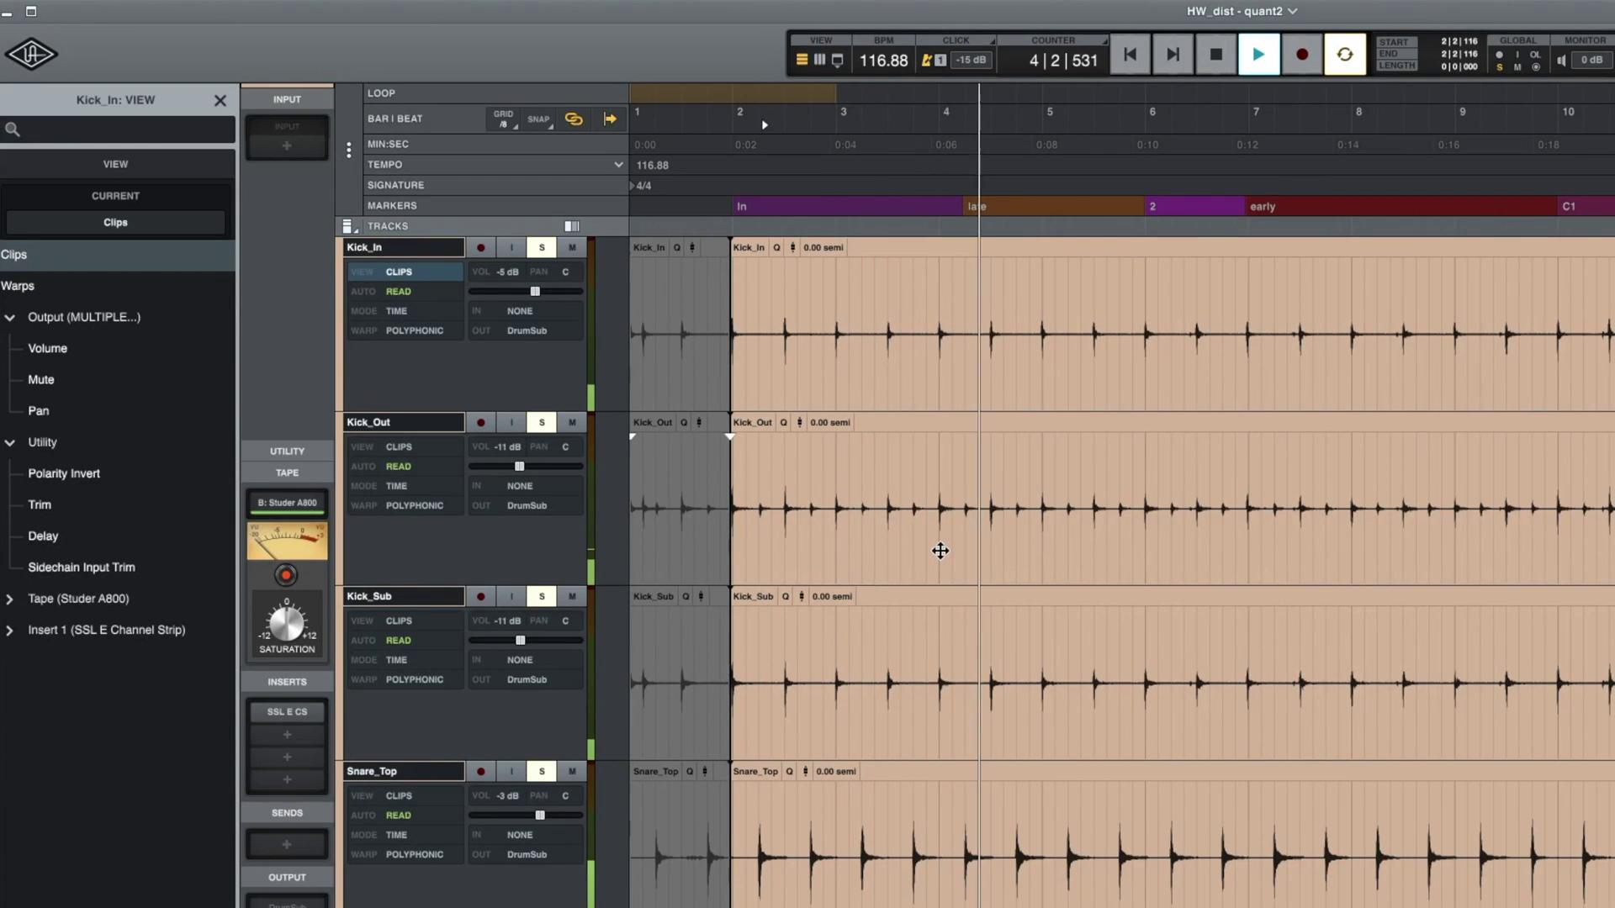
{"action": "key", "text": "space"}
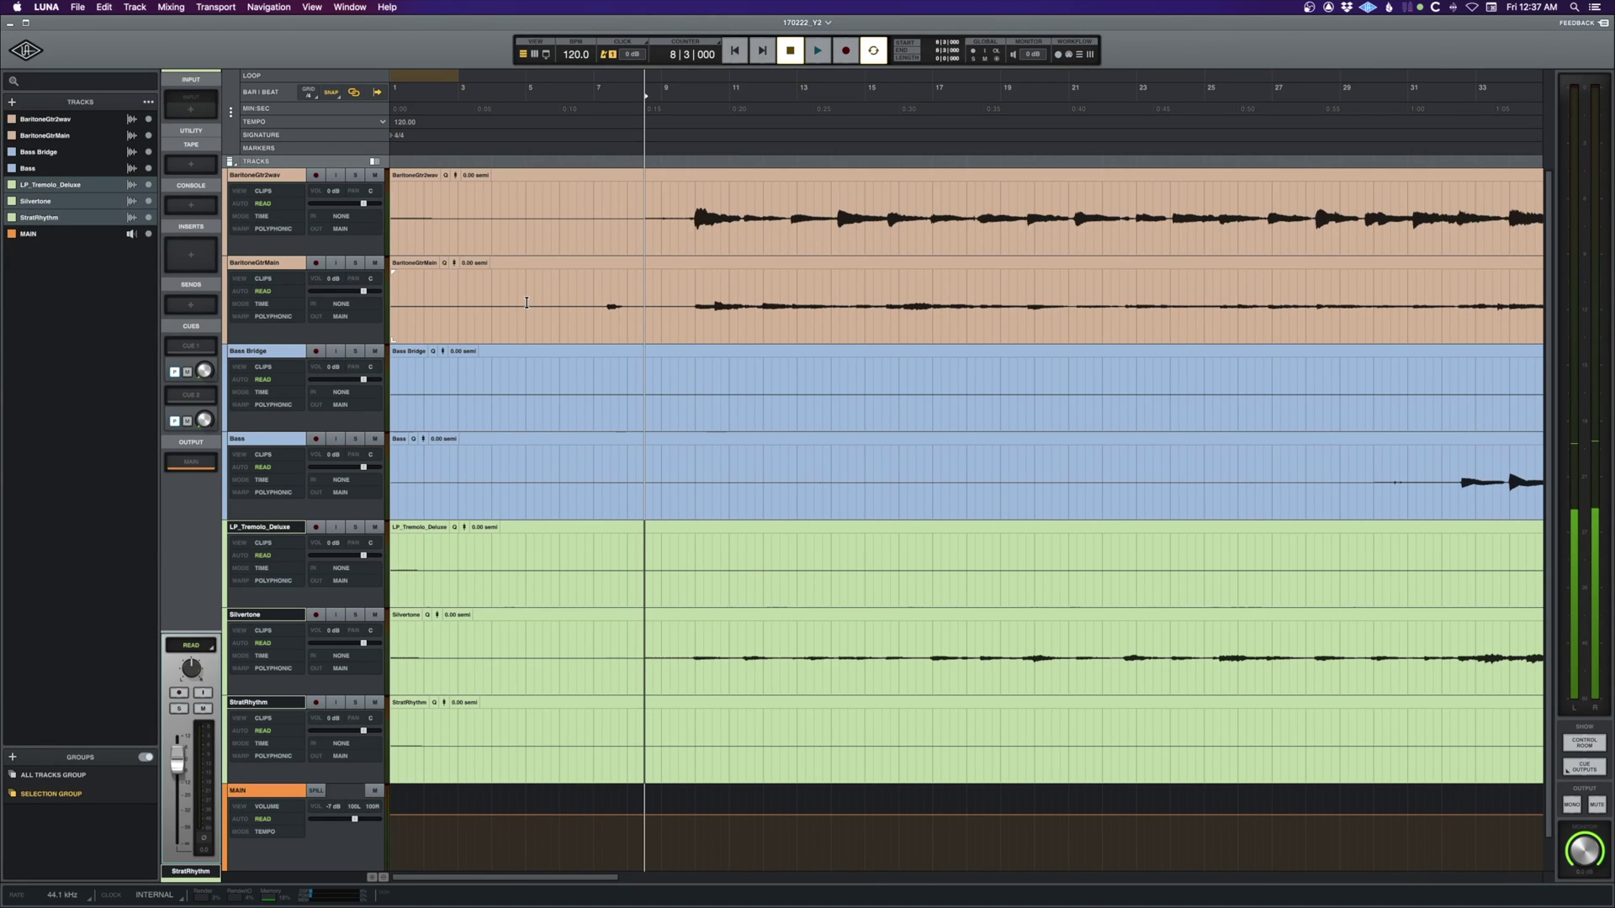
Play BaritoneGtr2wav from bar 9 and raise the Silvertone fader to +4 dB
{"action": "left_click", "coordinate": [650, 242]}
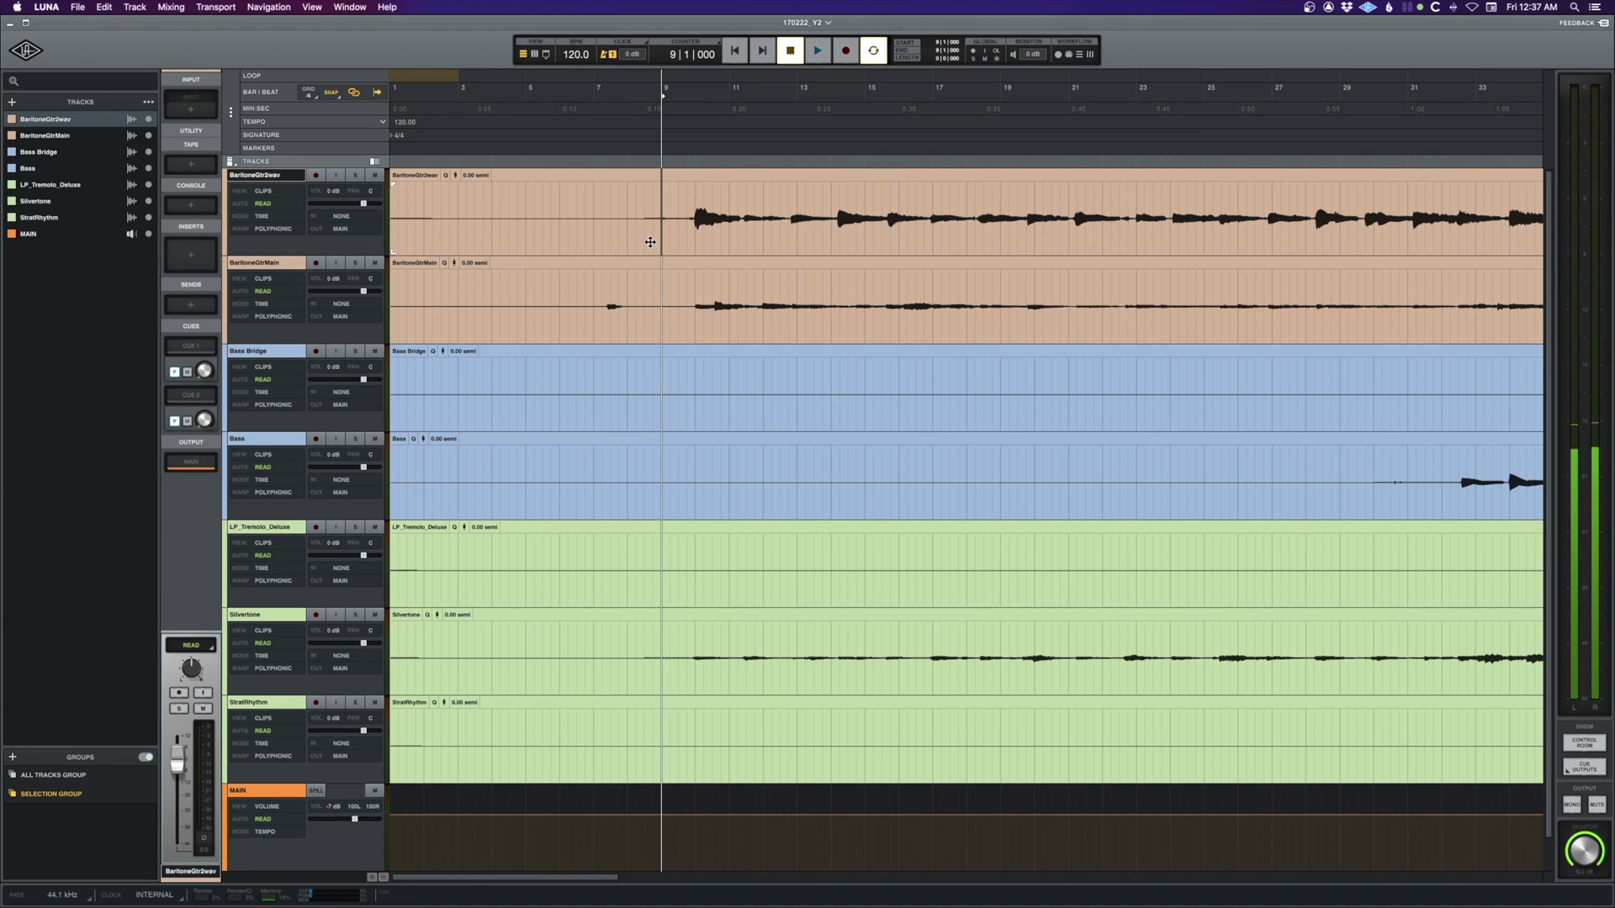
{"action": "key", "text": "space"}
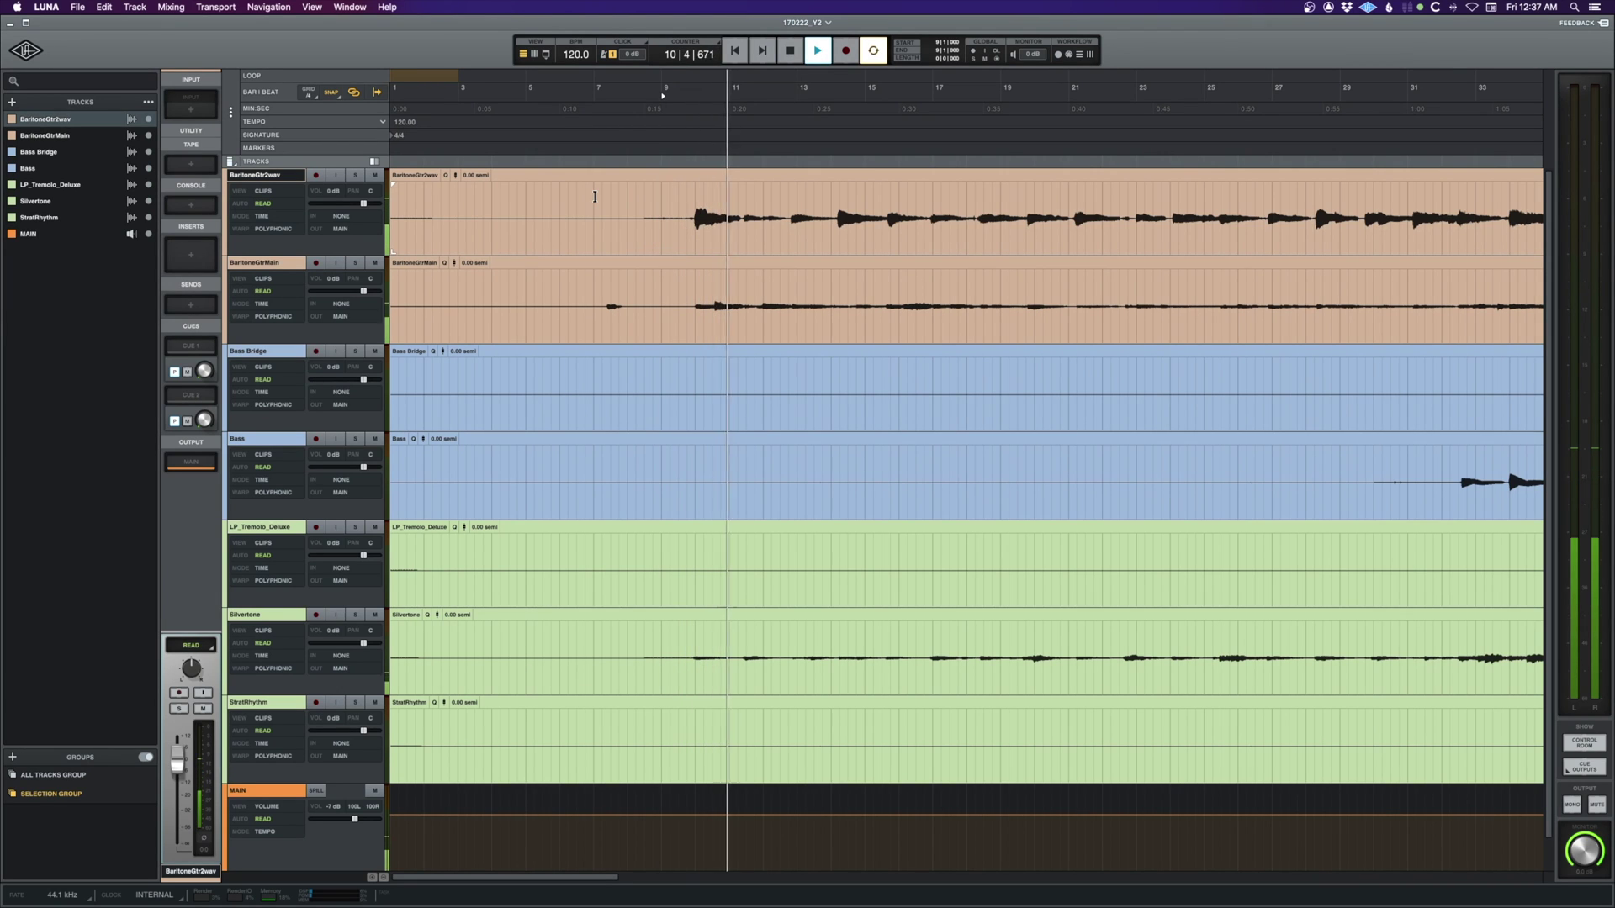
{"action": "left_click", "coordinate": [330, 628]}
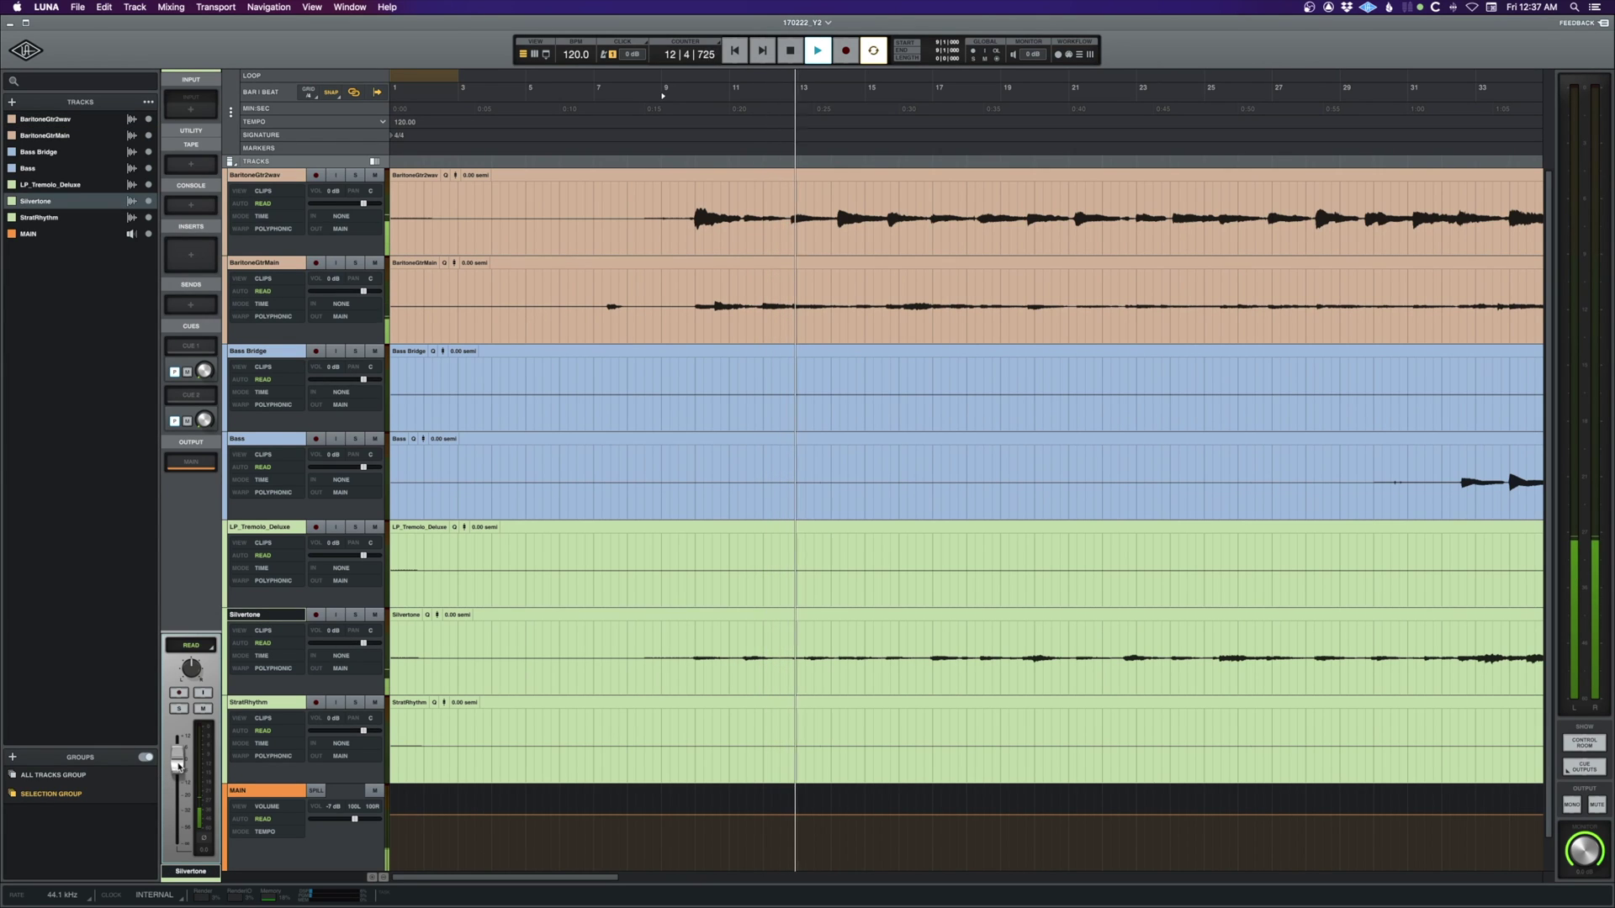
{"action": "left_click_drag", "start_coordinate": [179, 763], "coordinate": [181, 755]}
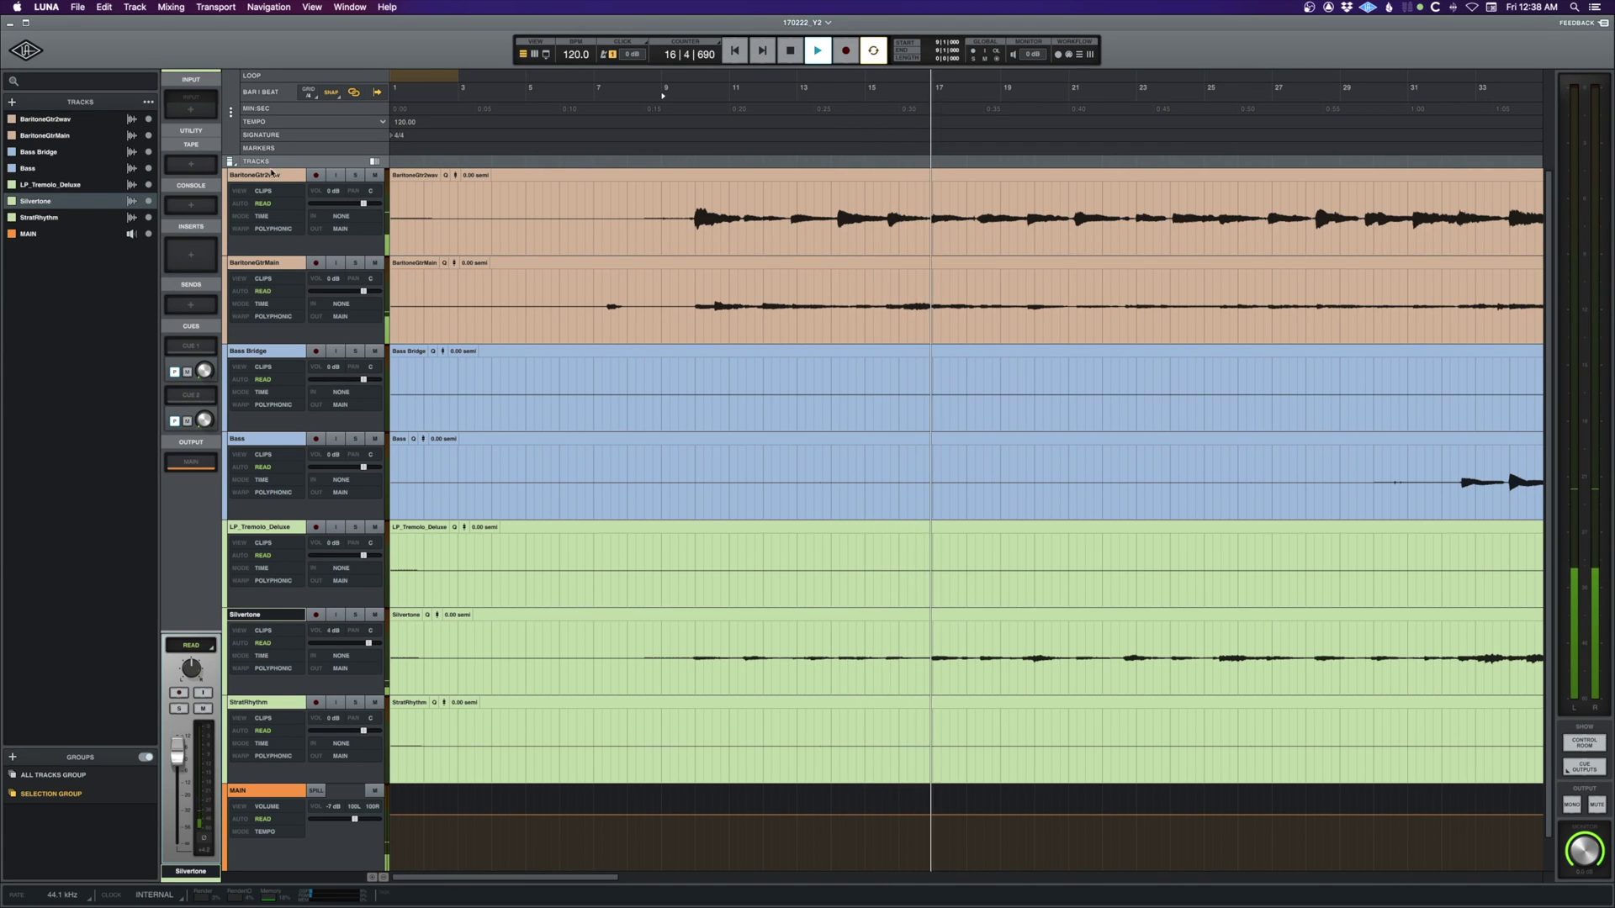
{"action": "key", "text": "space"}
Set the playback start to 9|4 and audition the baritone guitar entry
{"action": "left_click", "coordinate": [689, 207]}
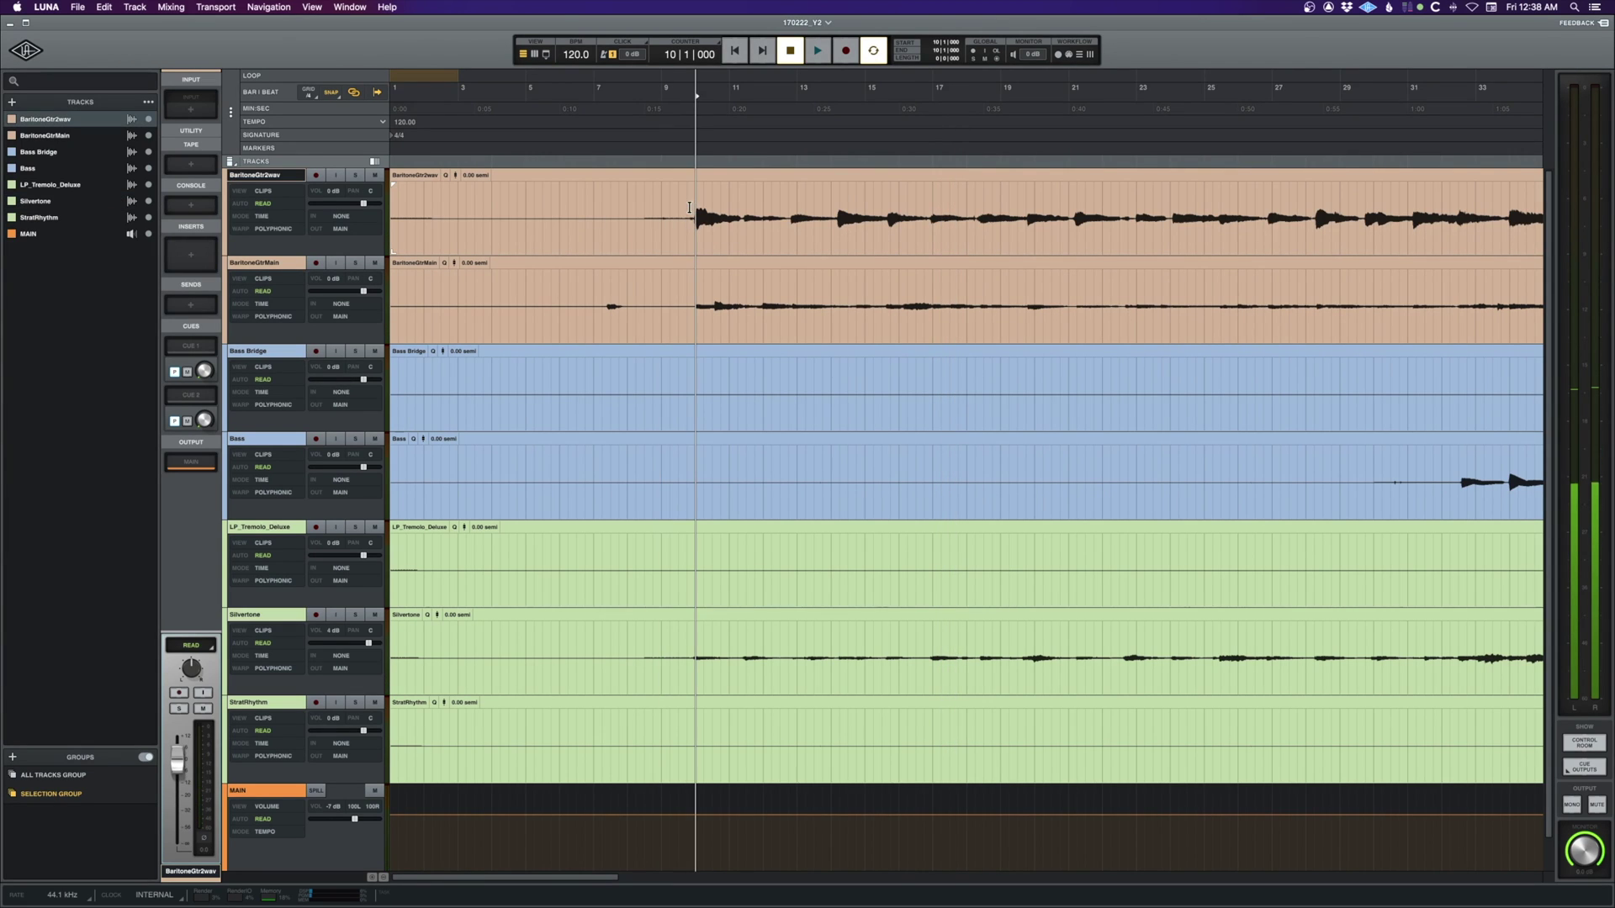
{"action": "left_click", "coordinate": [684, 207]}
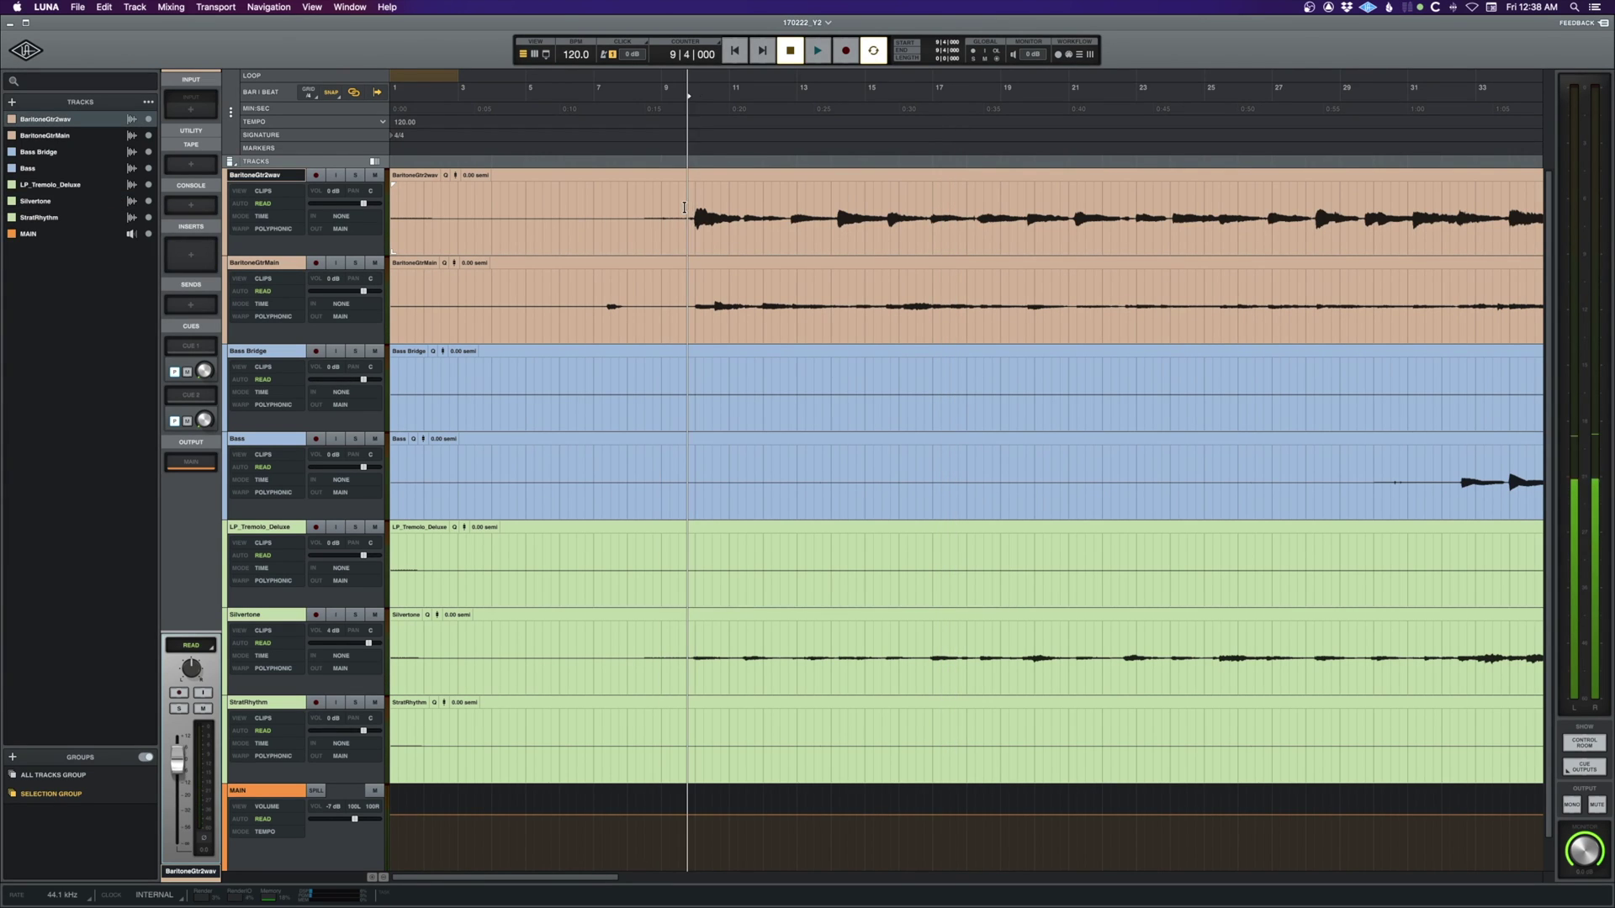
{"action": "key", "text": "space"}
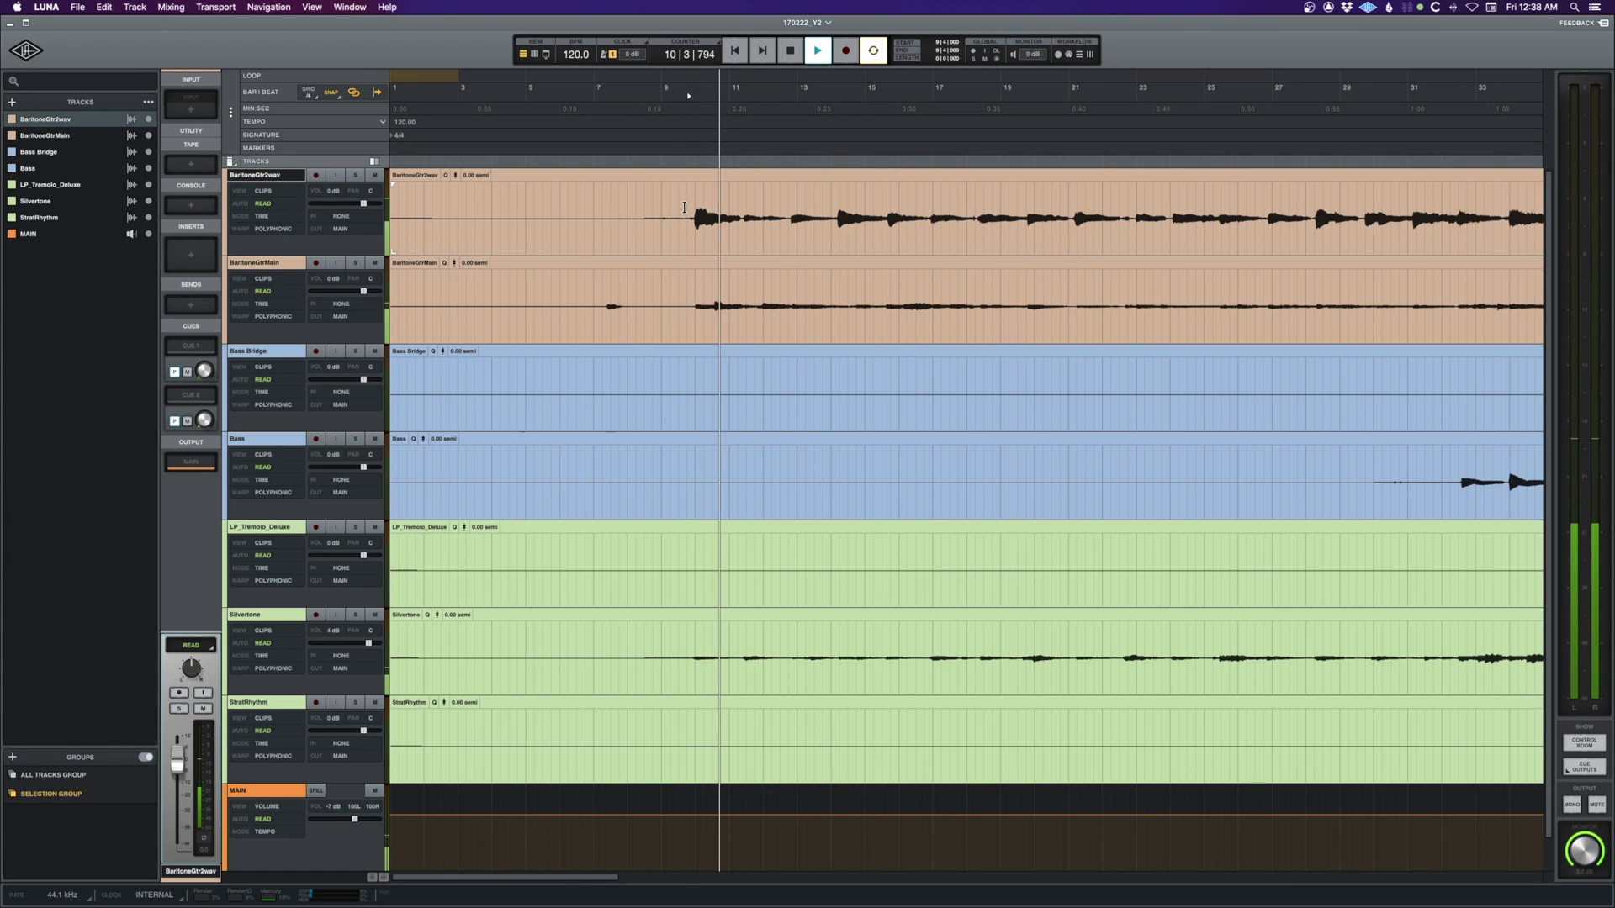
{"action": "key", "text": "space"}
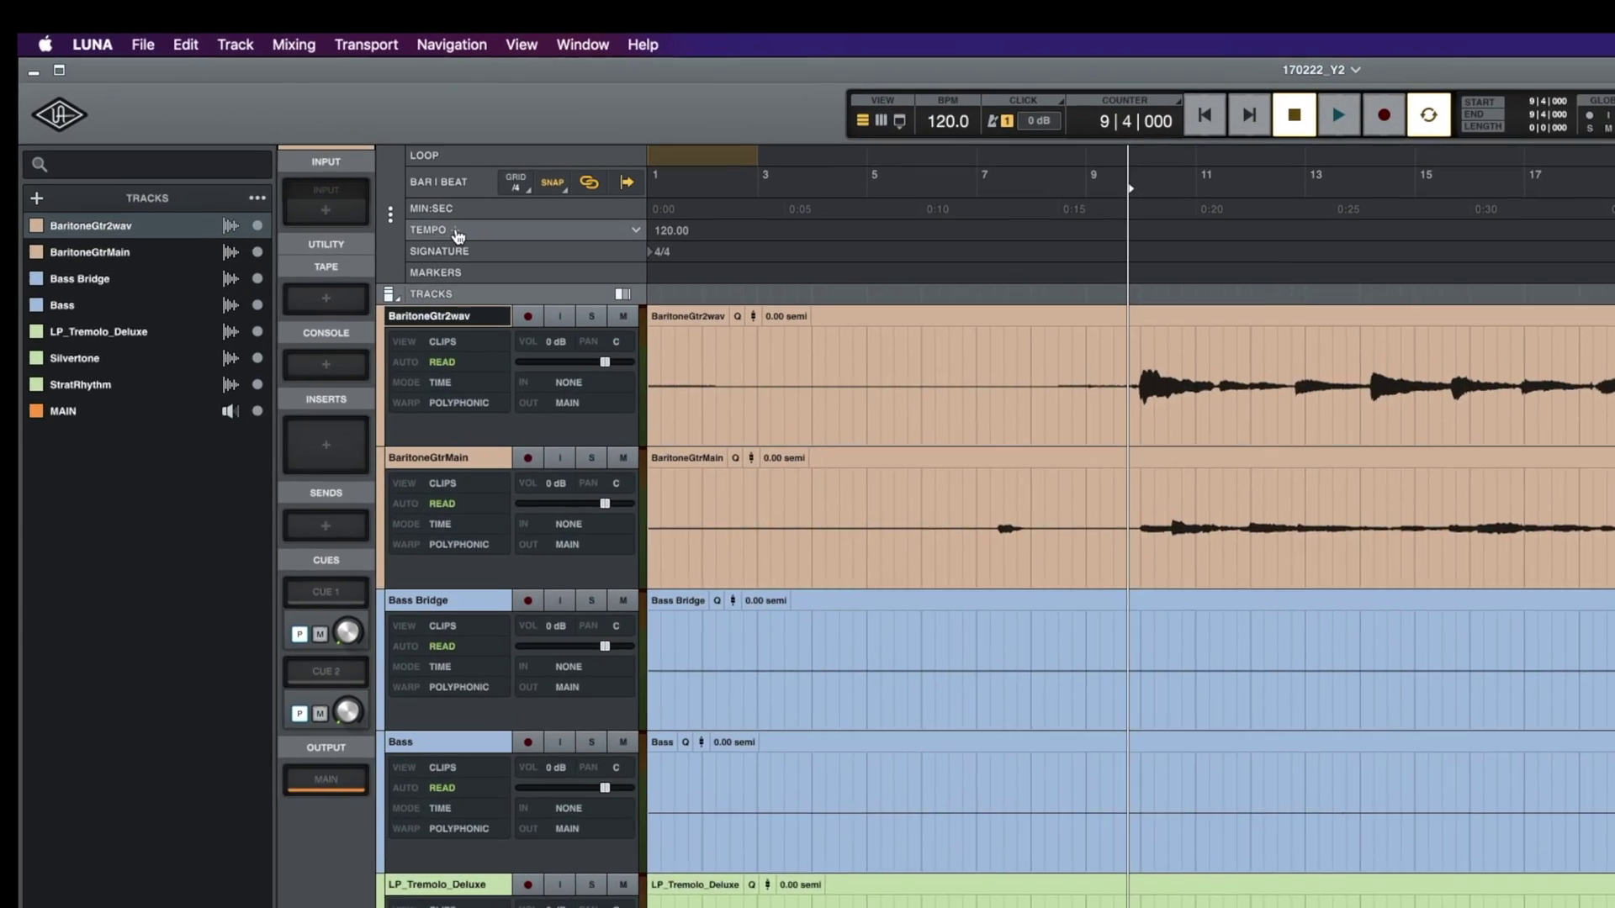
Tap in and apply a session tempo of 78.81 BPM
{"action": "key", "text": "Return"}
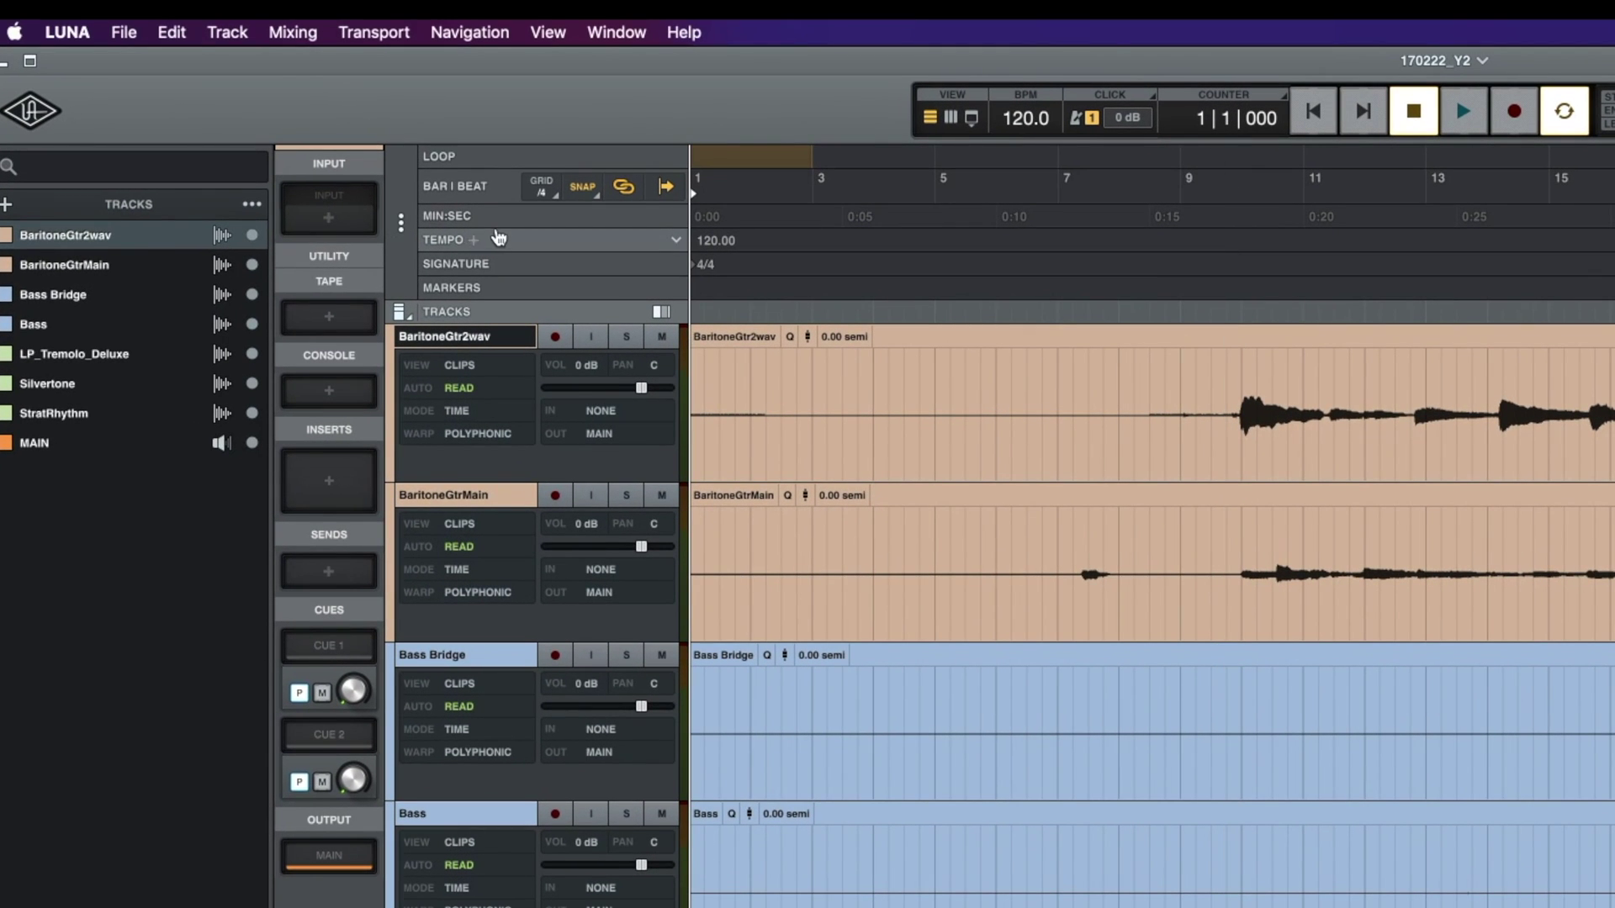
{"action": "left_click", "coordinate": [476, 244]}
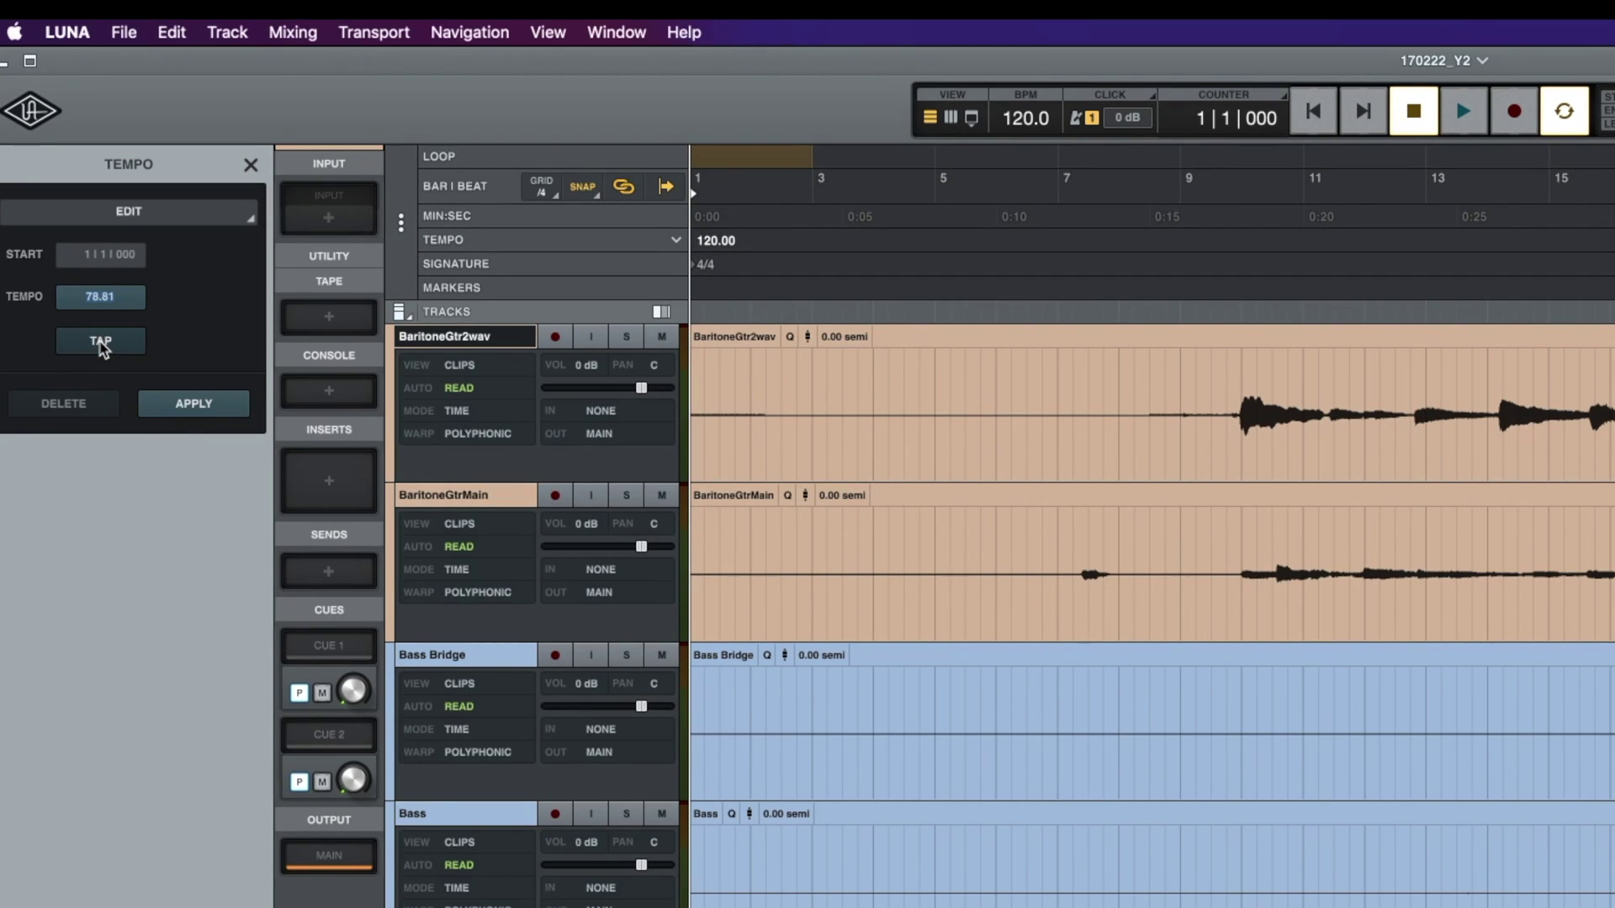
{"action": "left_click", "coordinate": [193, 408]}
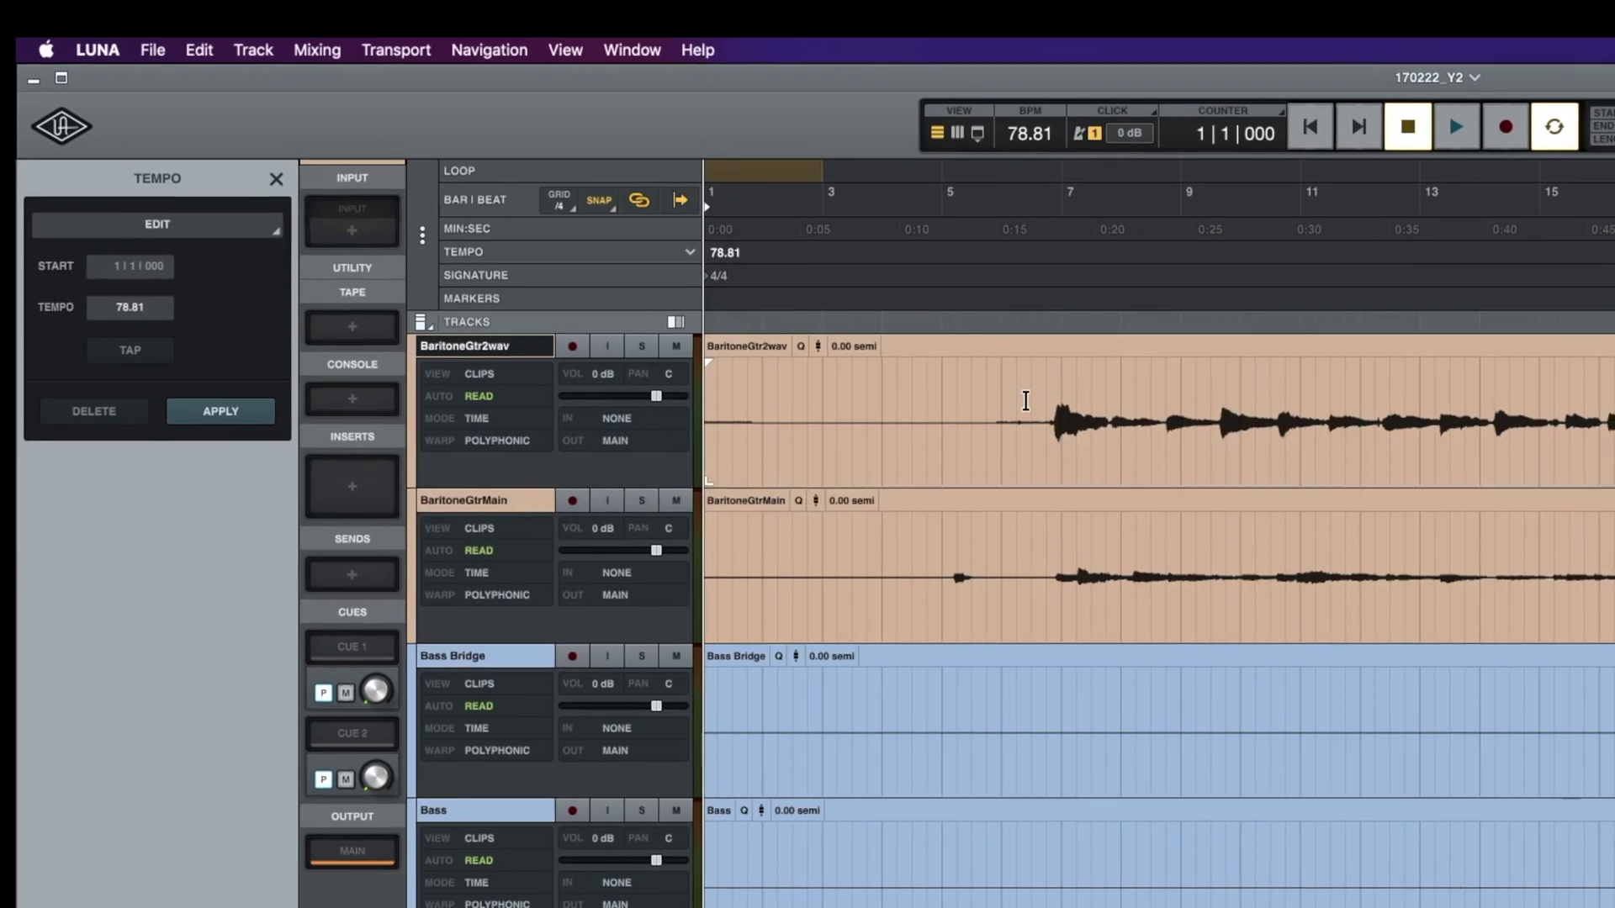
Turn on the metronome click and play from bar 6
{"action": "left_click", "coordinate": [1026, 401]}
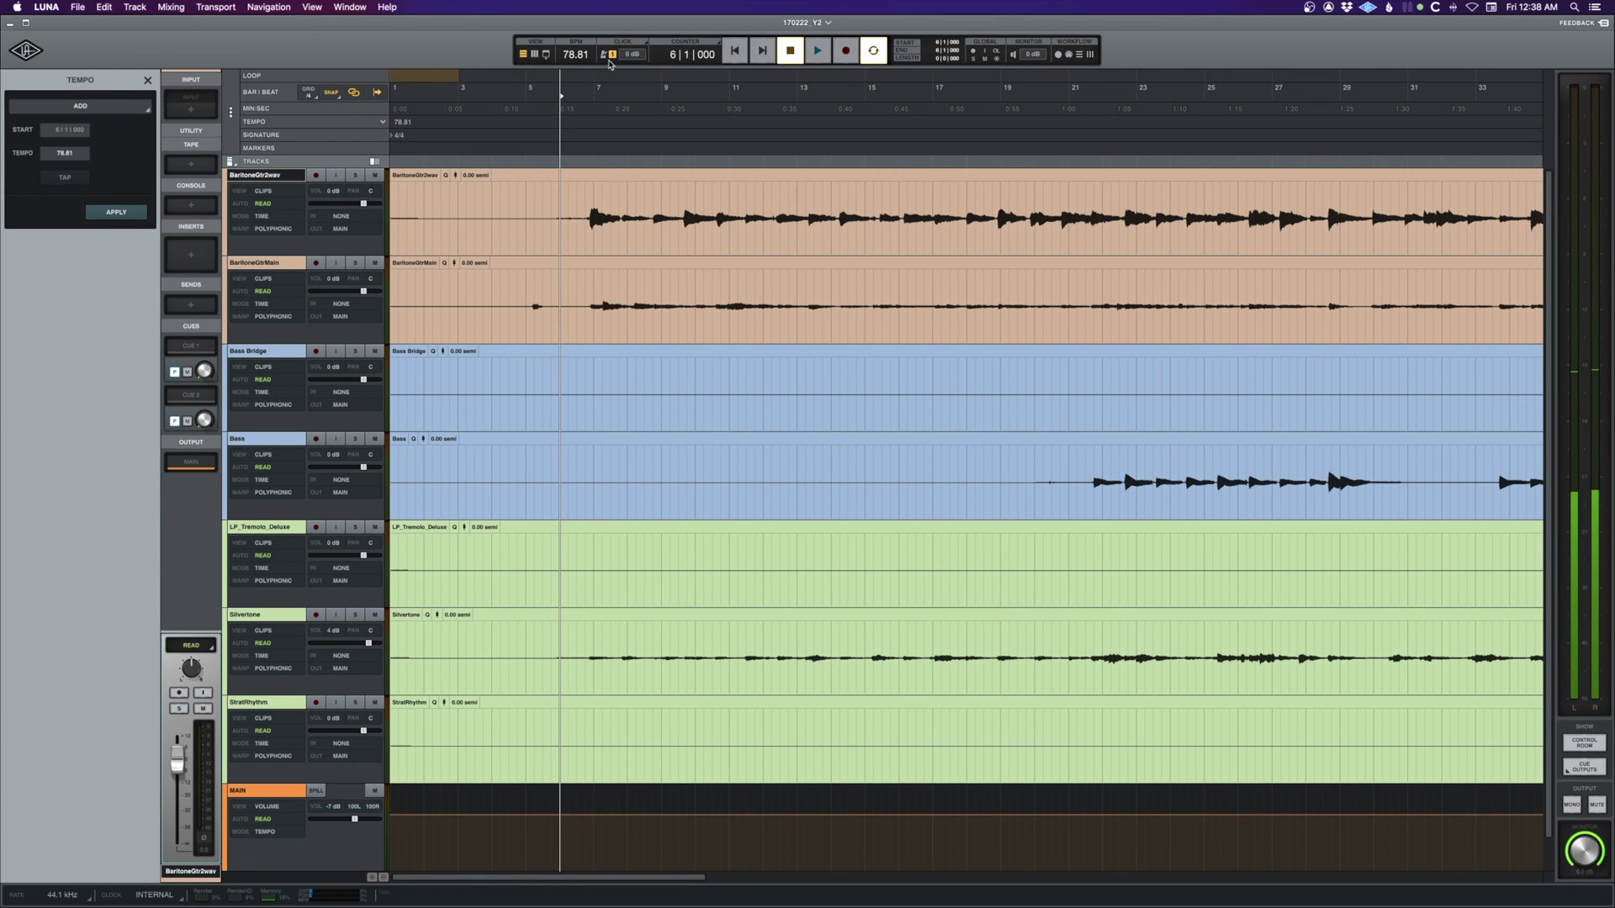
{"action": "left_click", "coordinate": [603, 56]}
{"action": "key", "text": "space"}
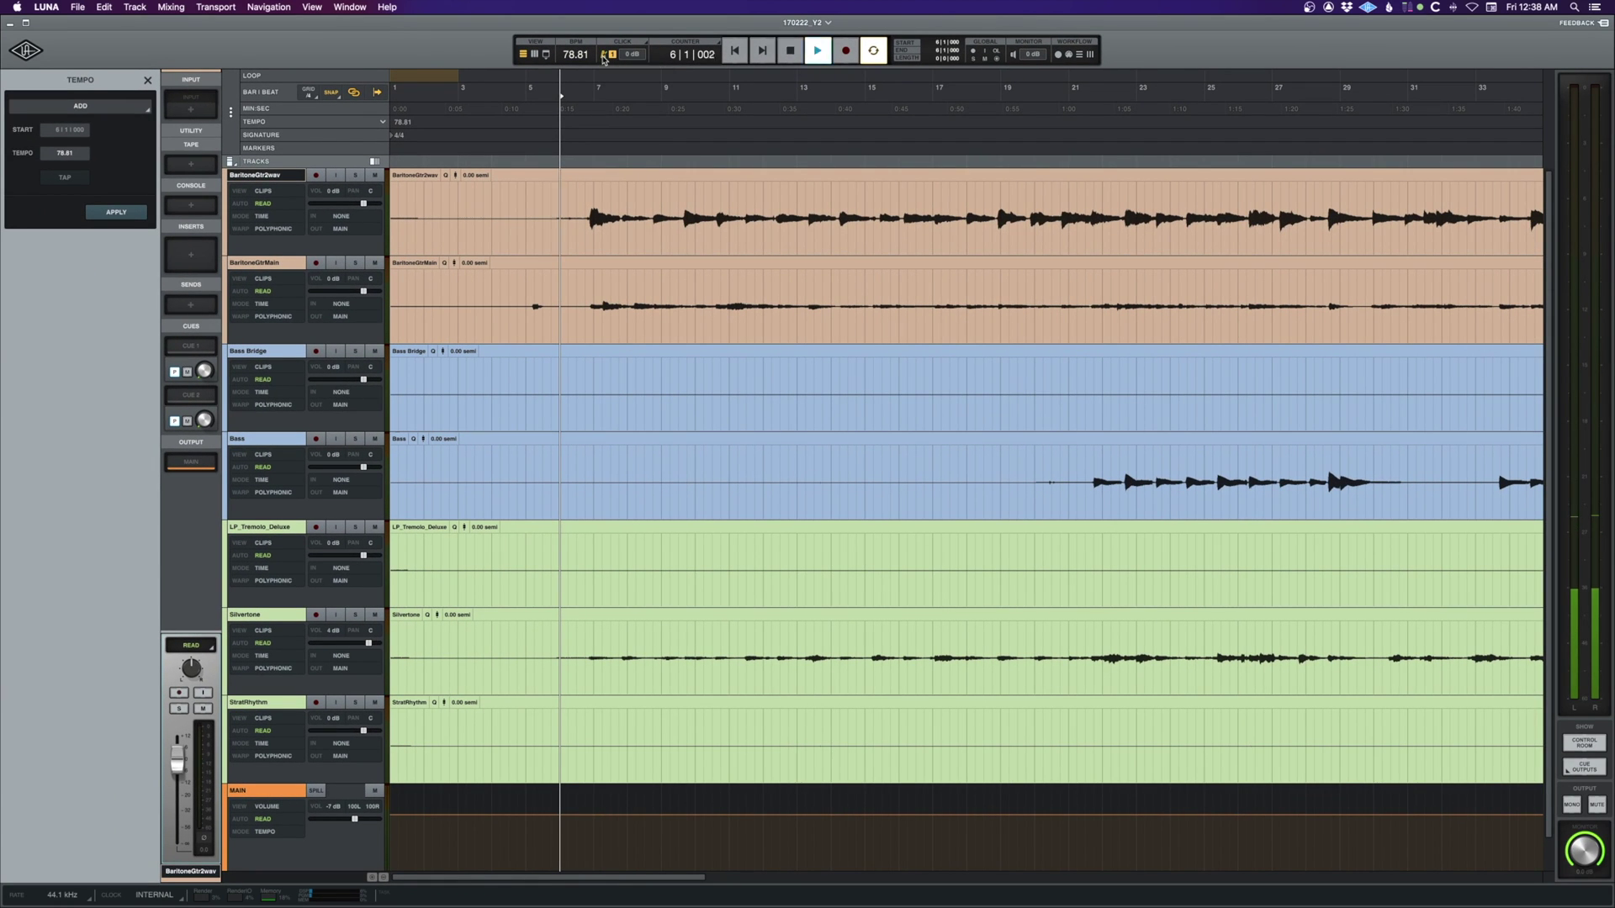
Lower the click to -6 dB, audition from 6|4, and select every track's clip
{"action": "left_click_drag", "start_coordinate": [630, 56], "coordinate": [629, 99]}
{"action": "key", "text": "space"}
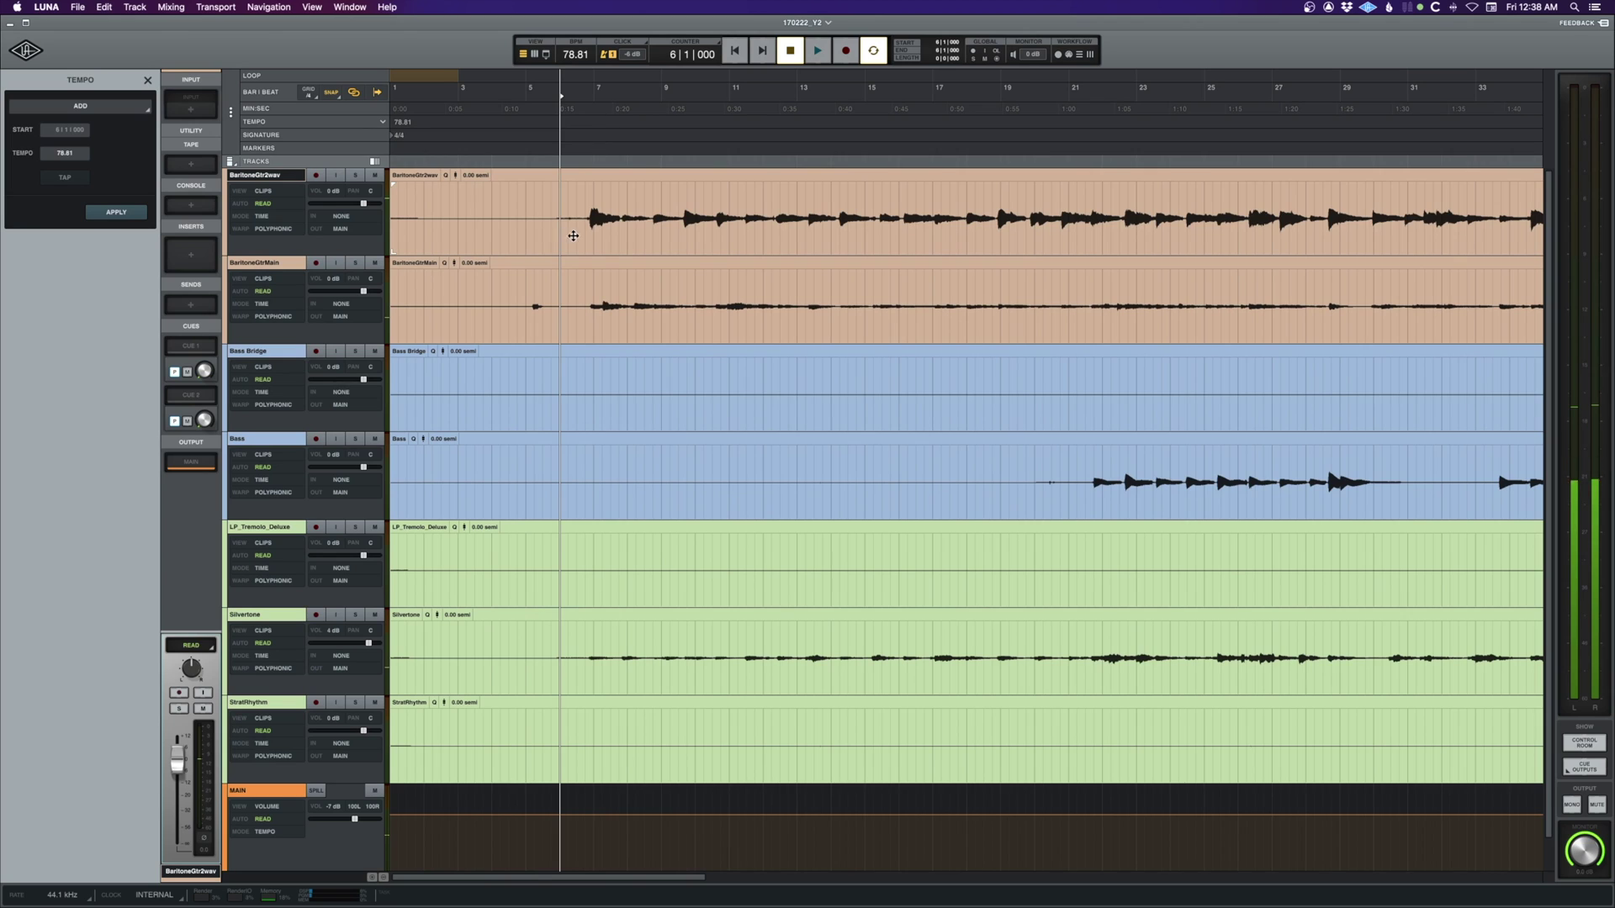
{"action": "left_click", "coordinate": [585, 198]}
{"action": "key", "text": "space"}
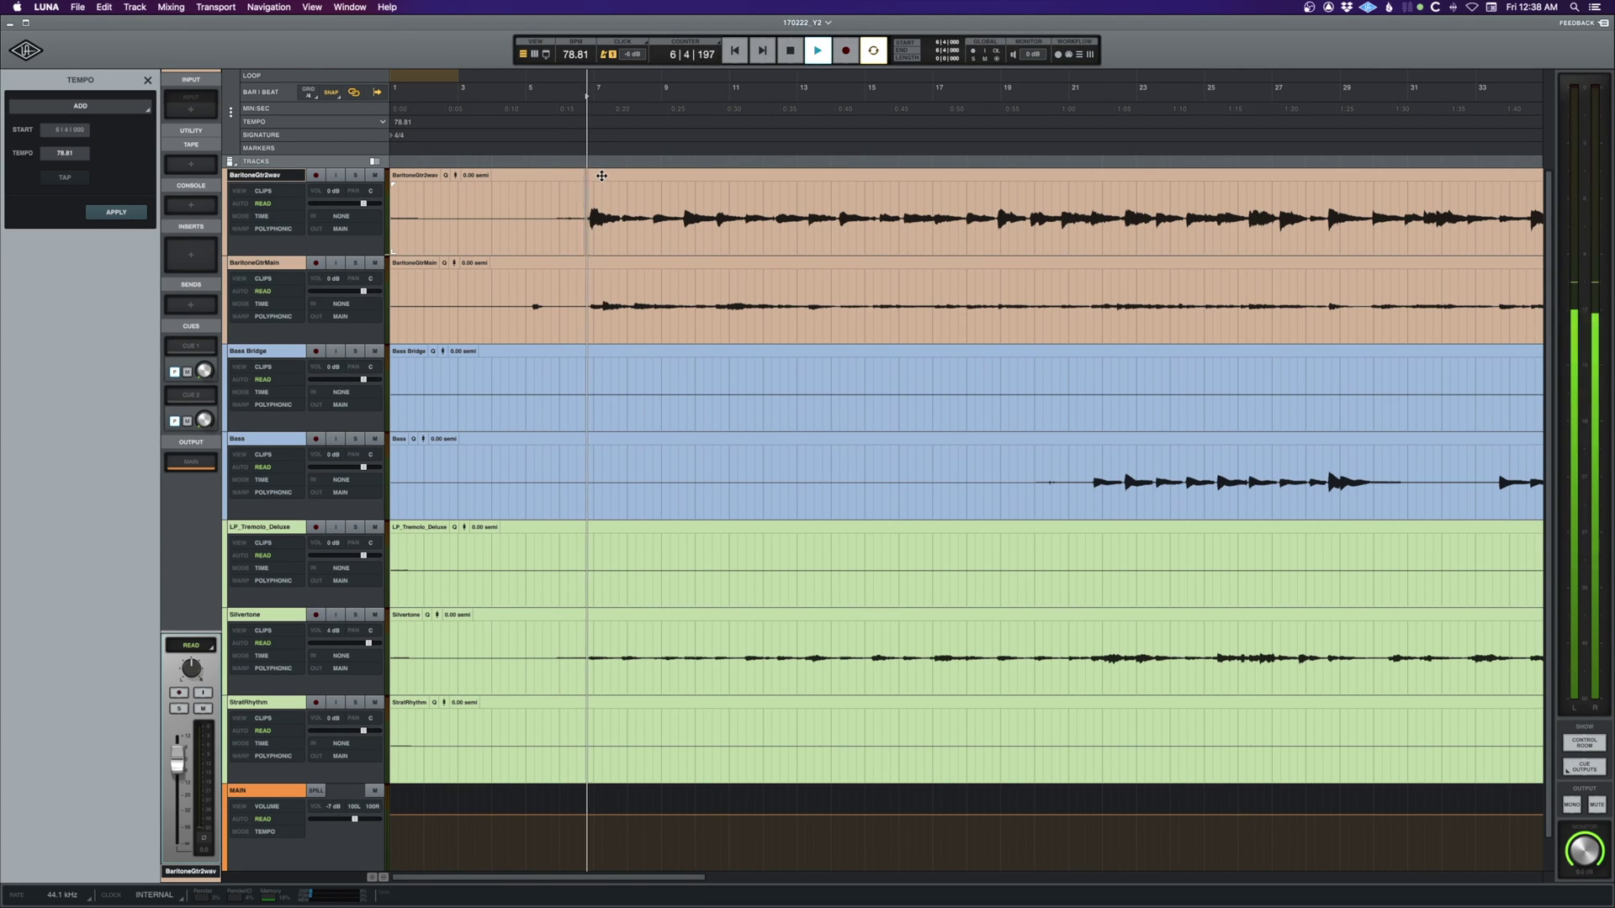
{"action": "key", "text": "space"}
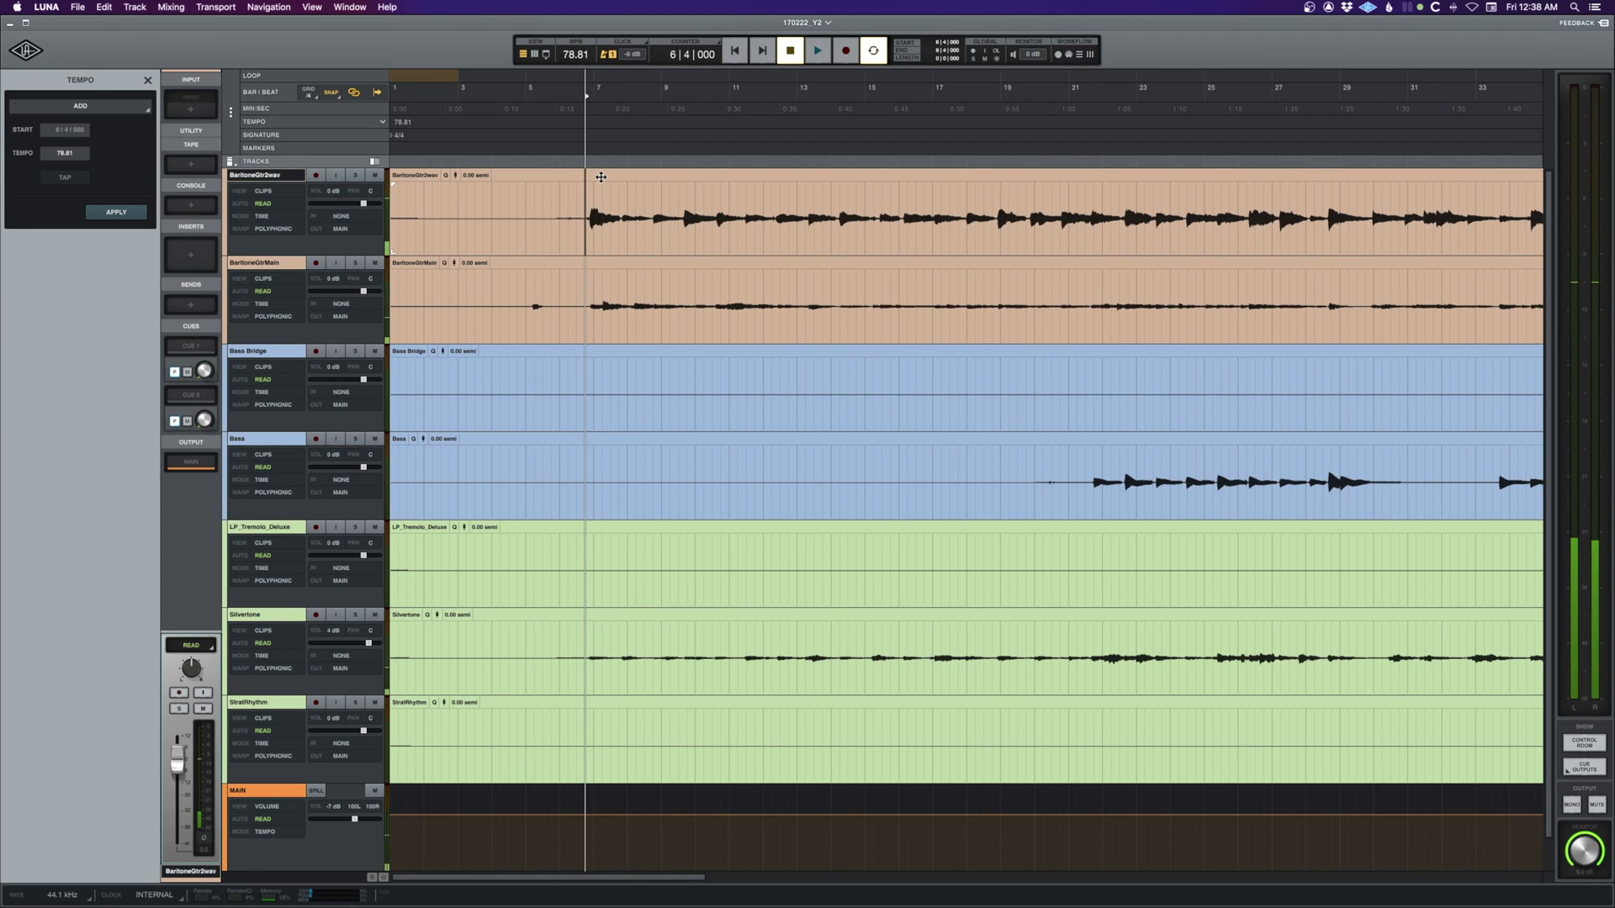
{"action": "left_click", "coordinate": [594, 202]}
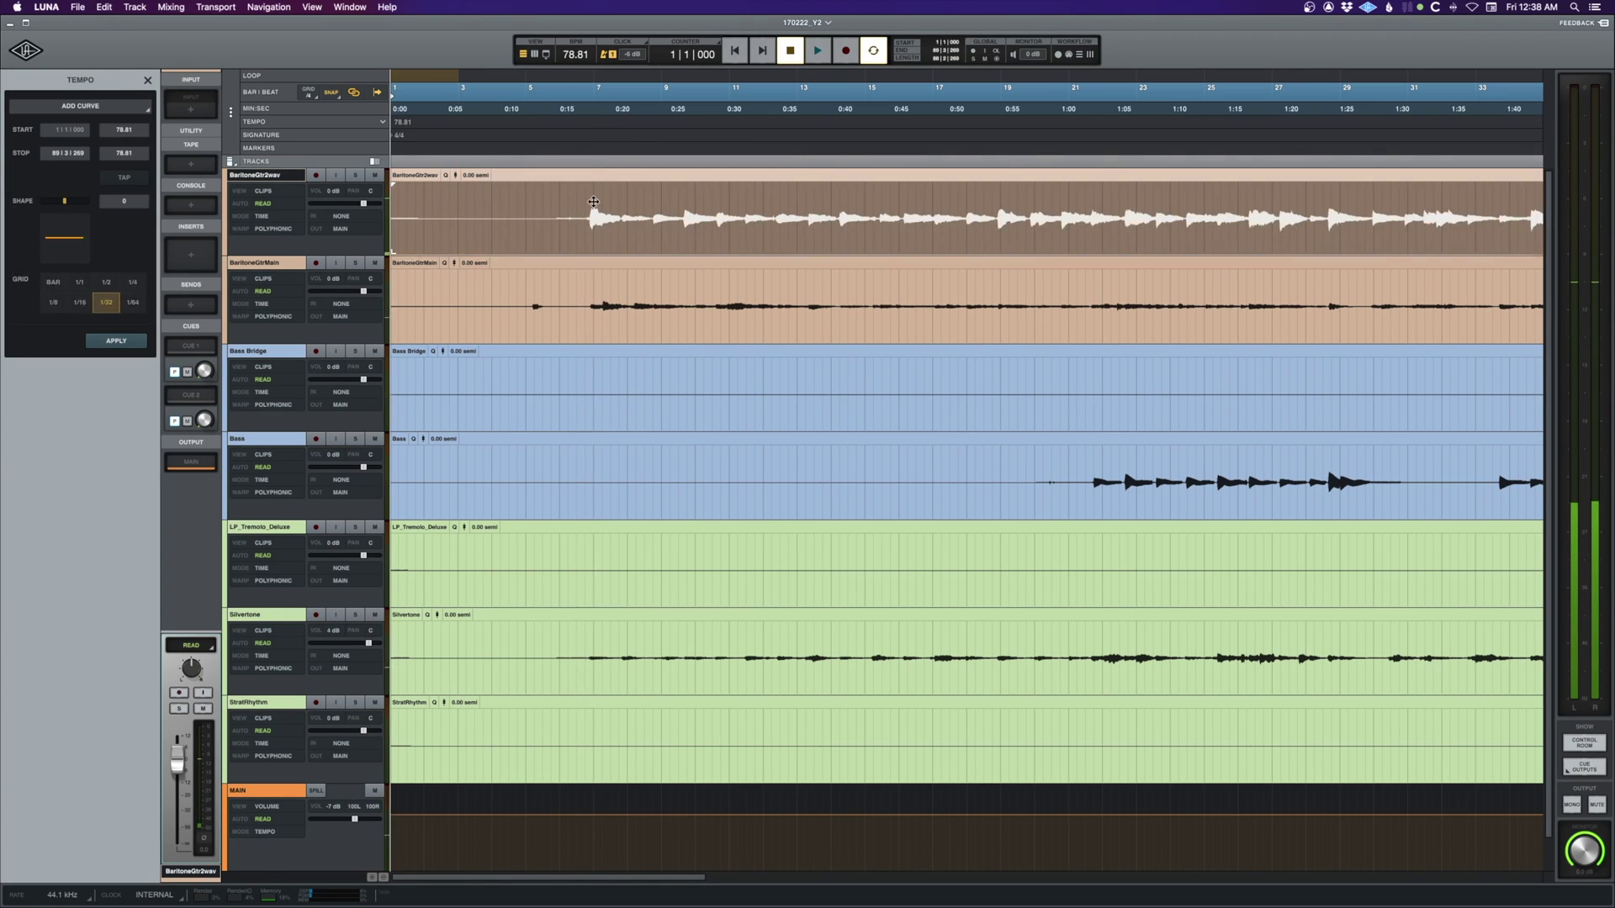
{"action": "left_click", "coordinate": [570, 706], "text": "shift"}
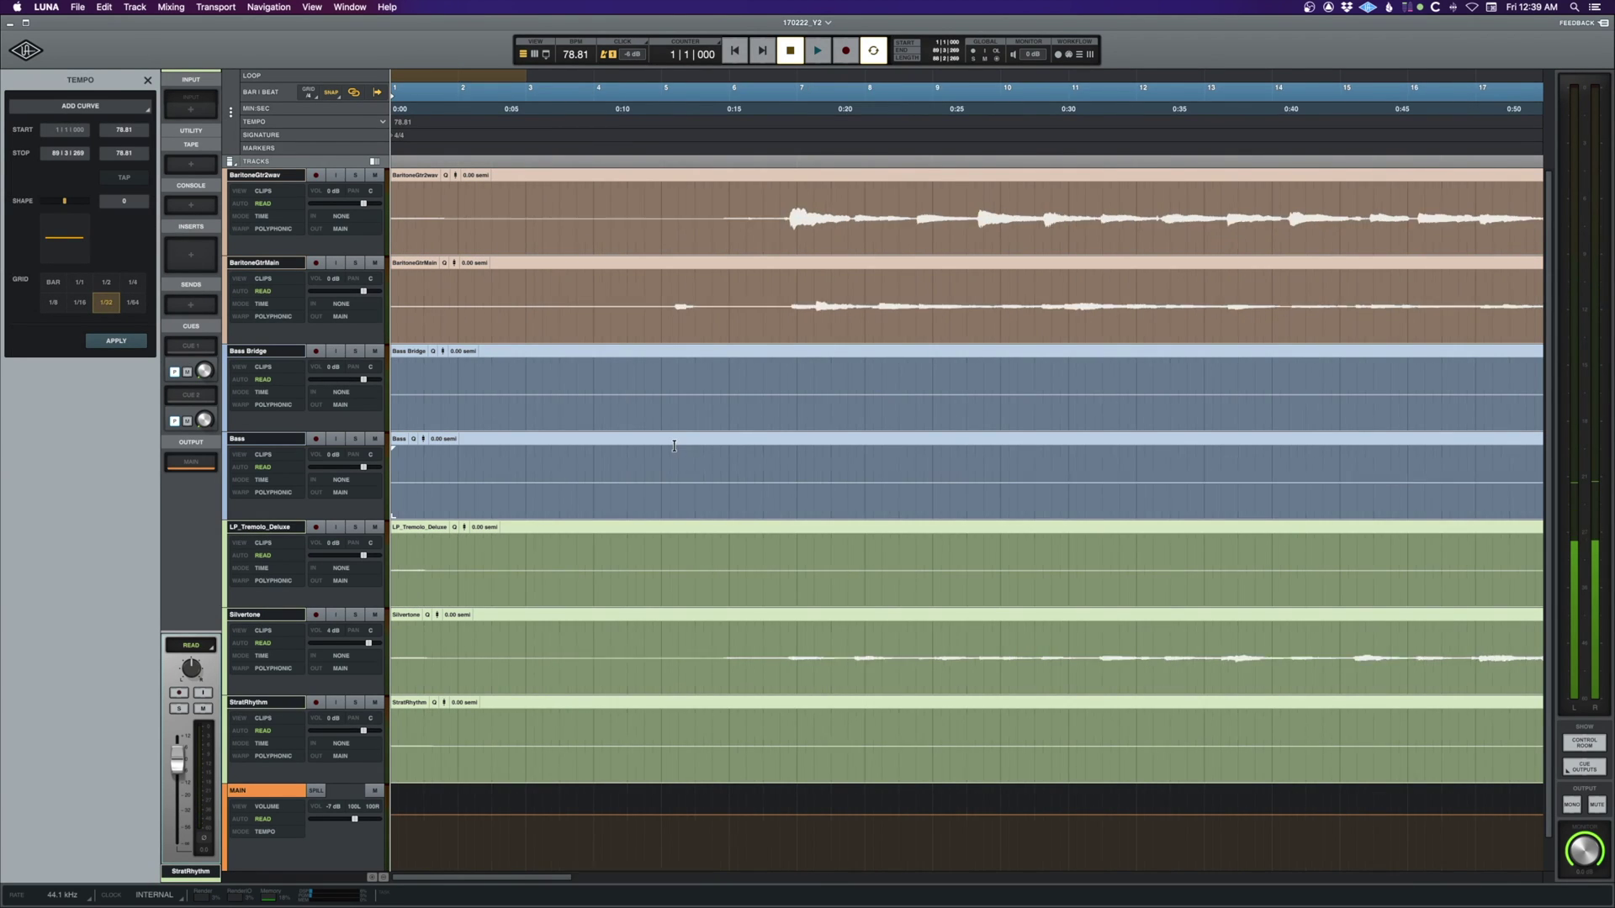
Group all seven tracks together under the name All
{"action": "scroll", "coordinate": [767, 704], "scroll_direction": "up", "scroll_amount": 5}
{"action": "key", "text": "t"}
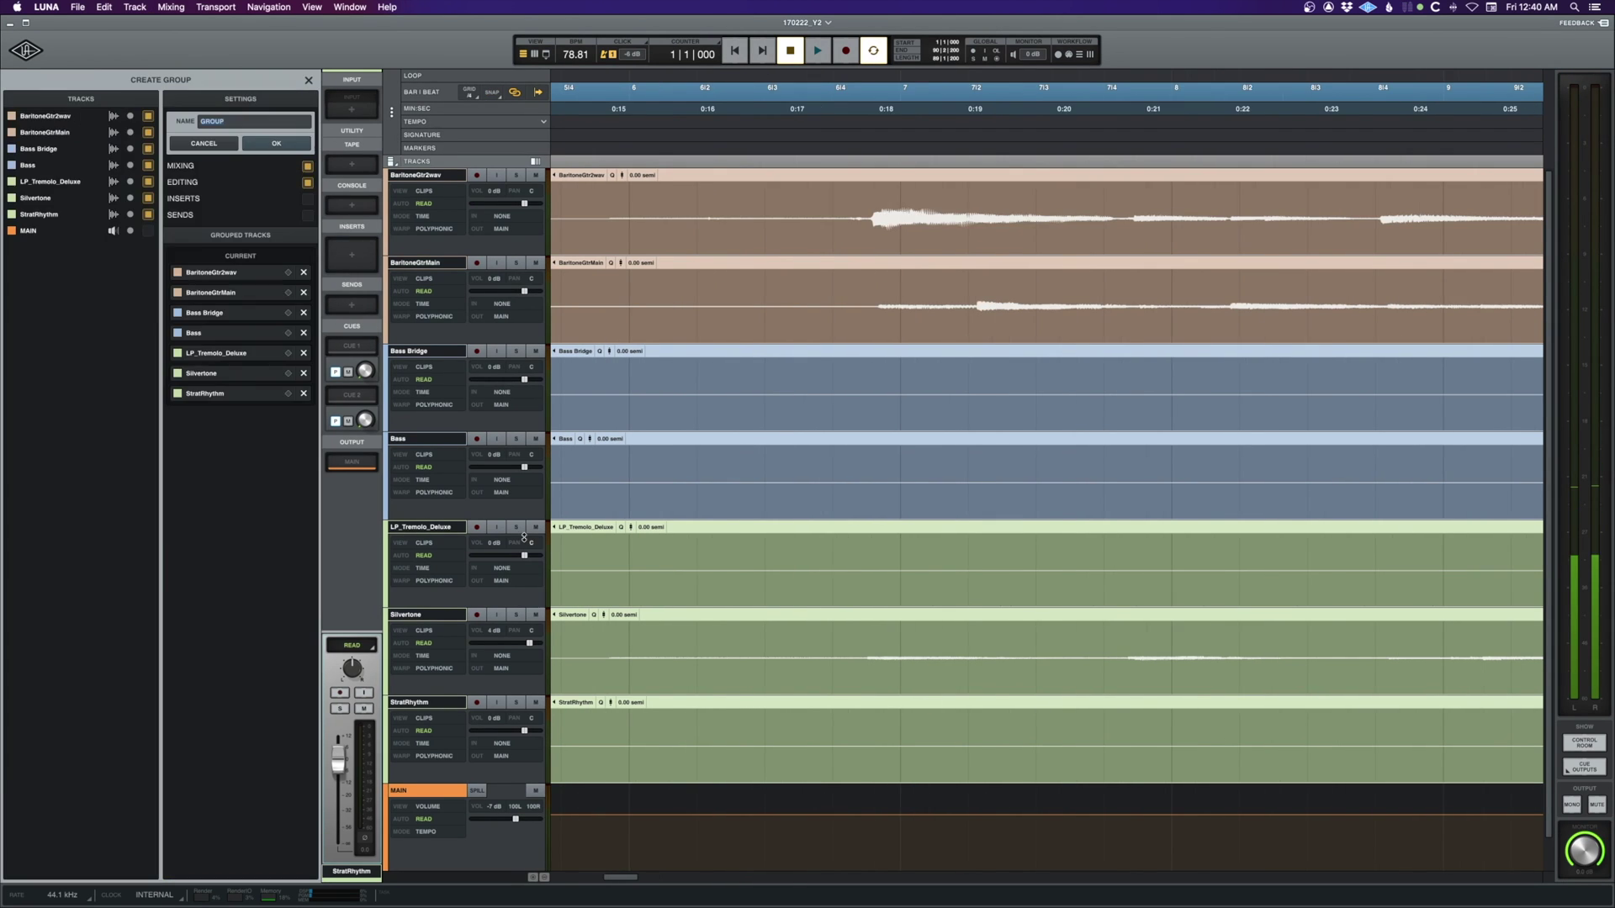
{"action": "left_click", "coordinate": [710, 350]}
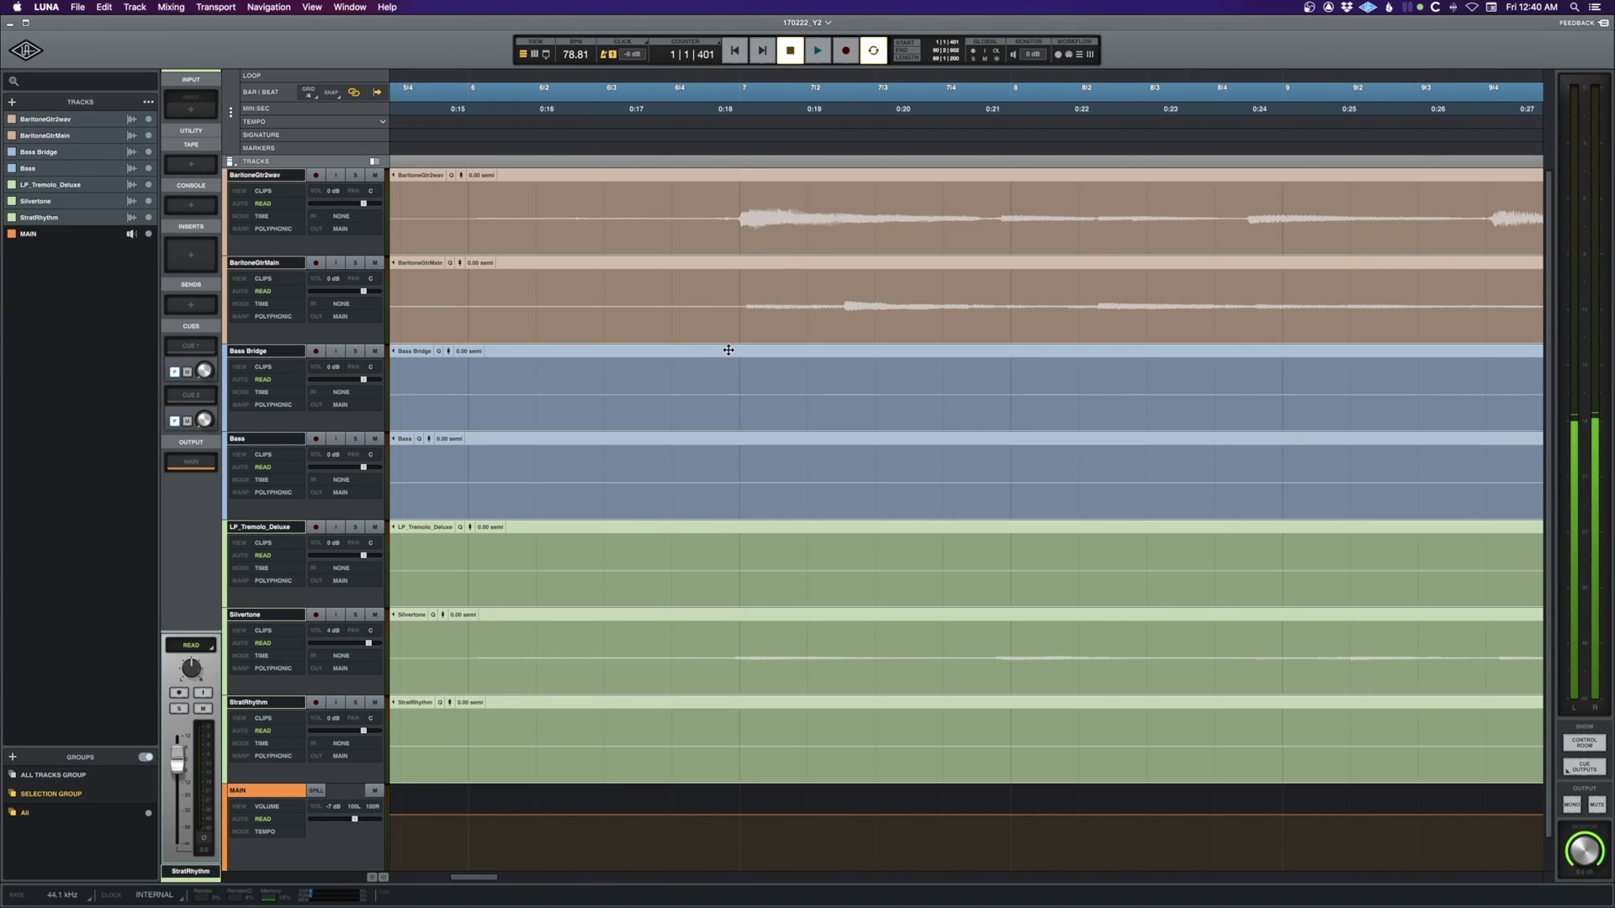
{"action": "key", "text": "Up"}
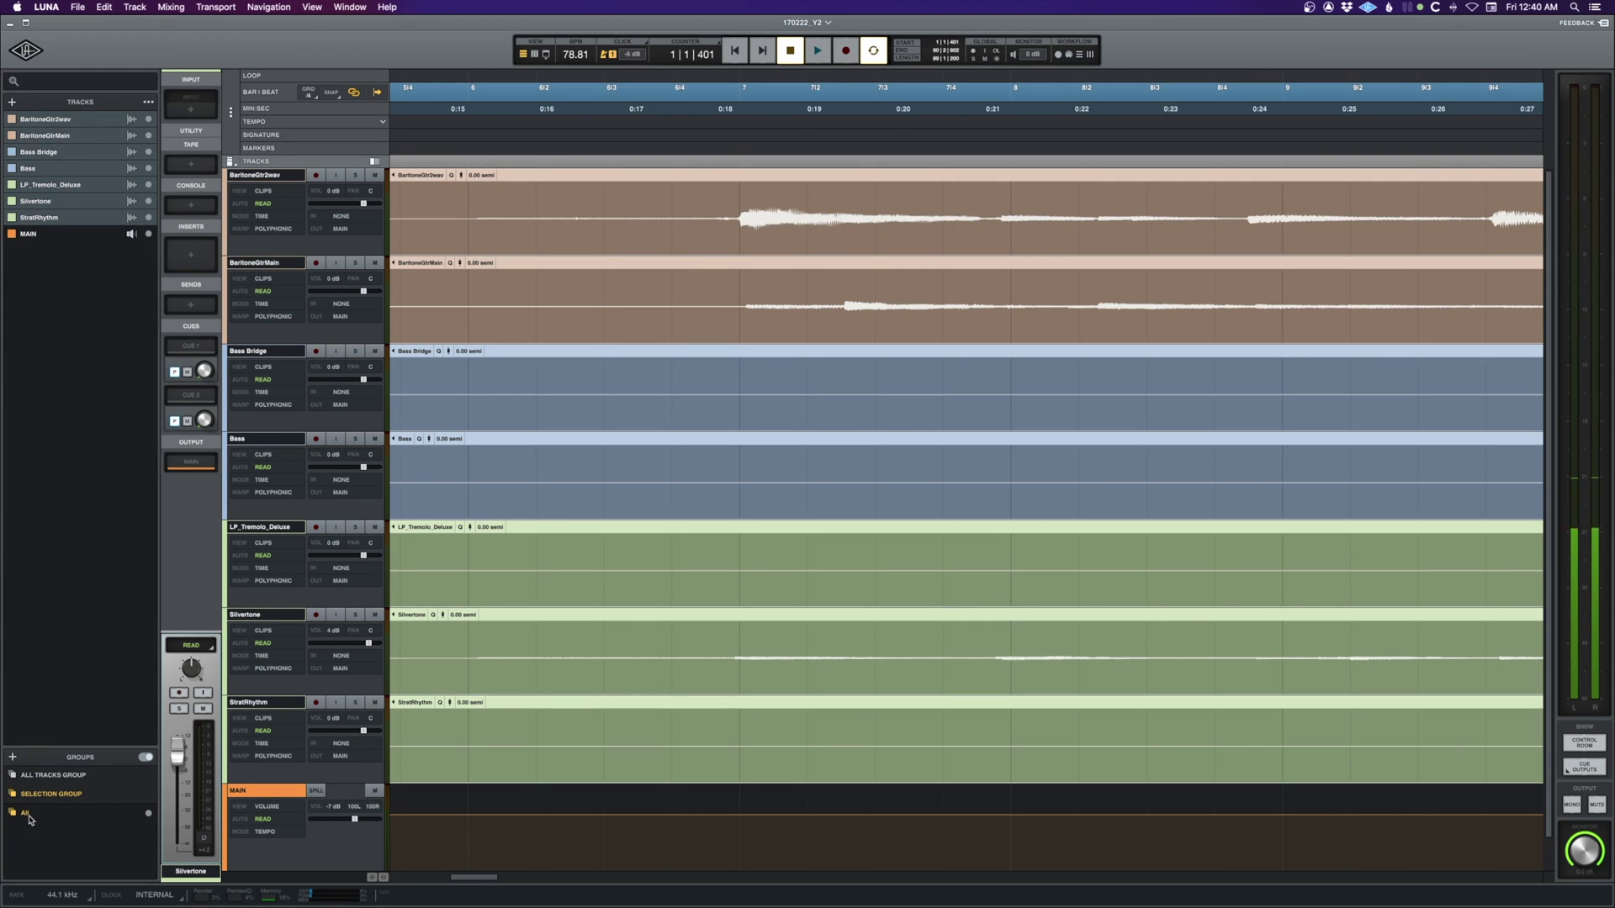
Audition the baritone entry from before bar 7 and from bar 6, ending at bar 7
{"action": "left_click", "coordinate": [715, 294]}
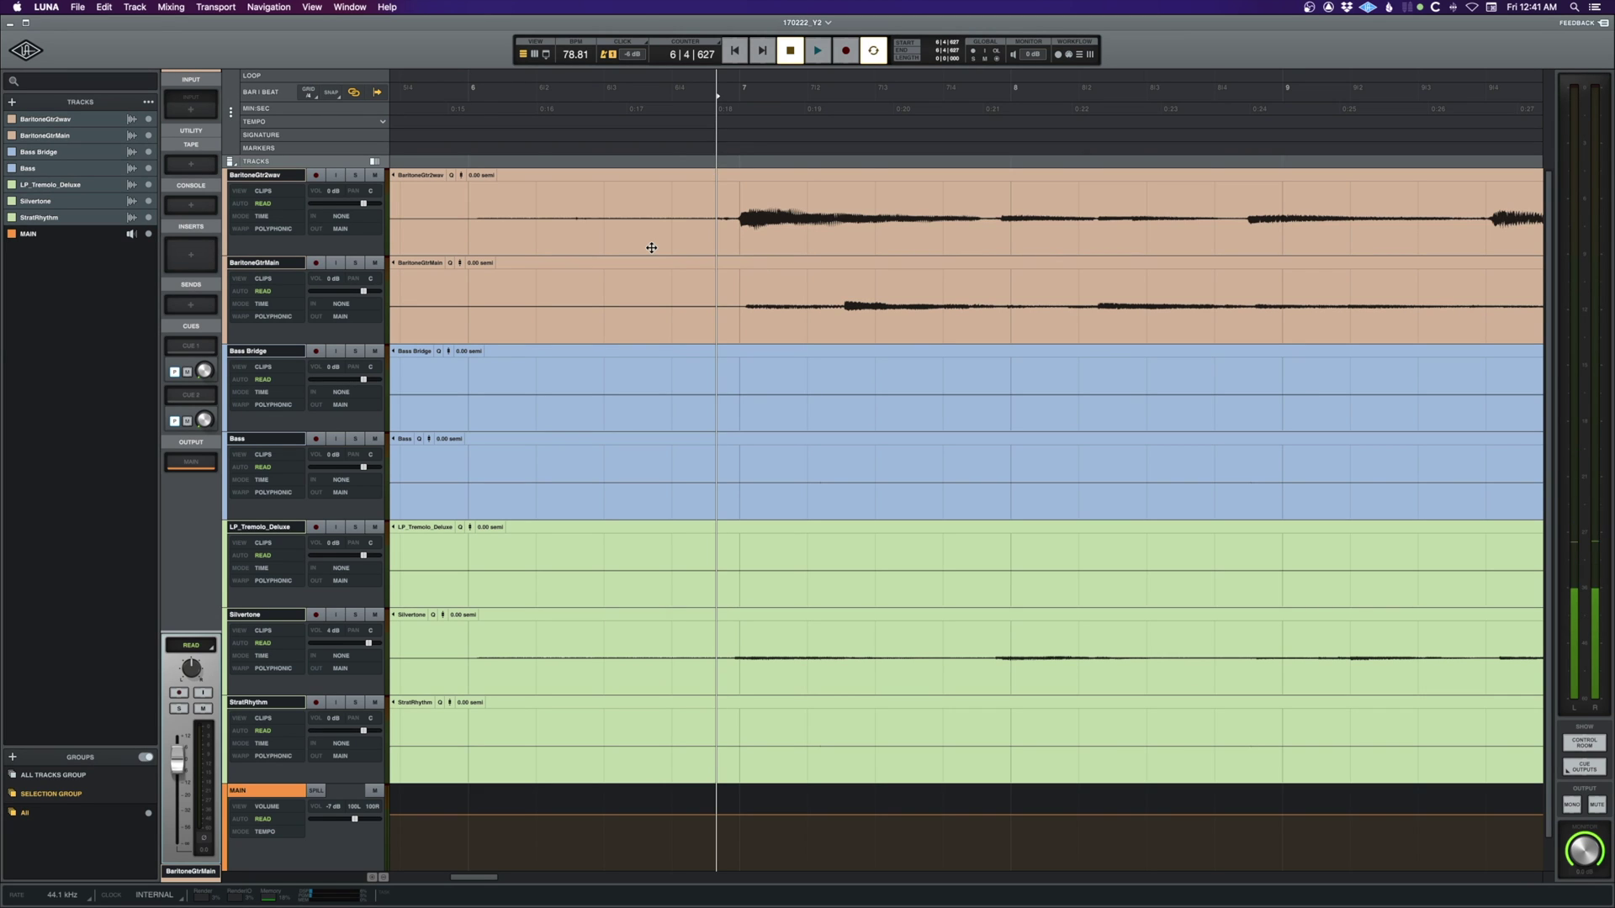
{"action": "key", "text": "space"}
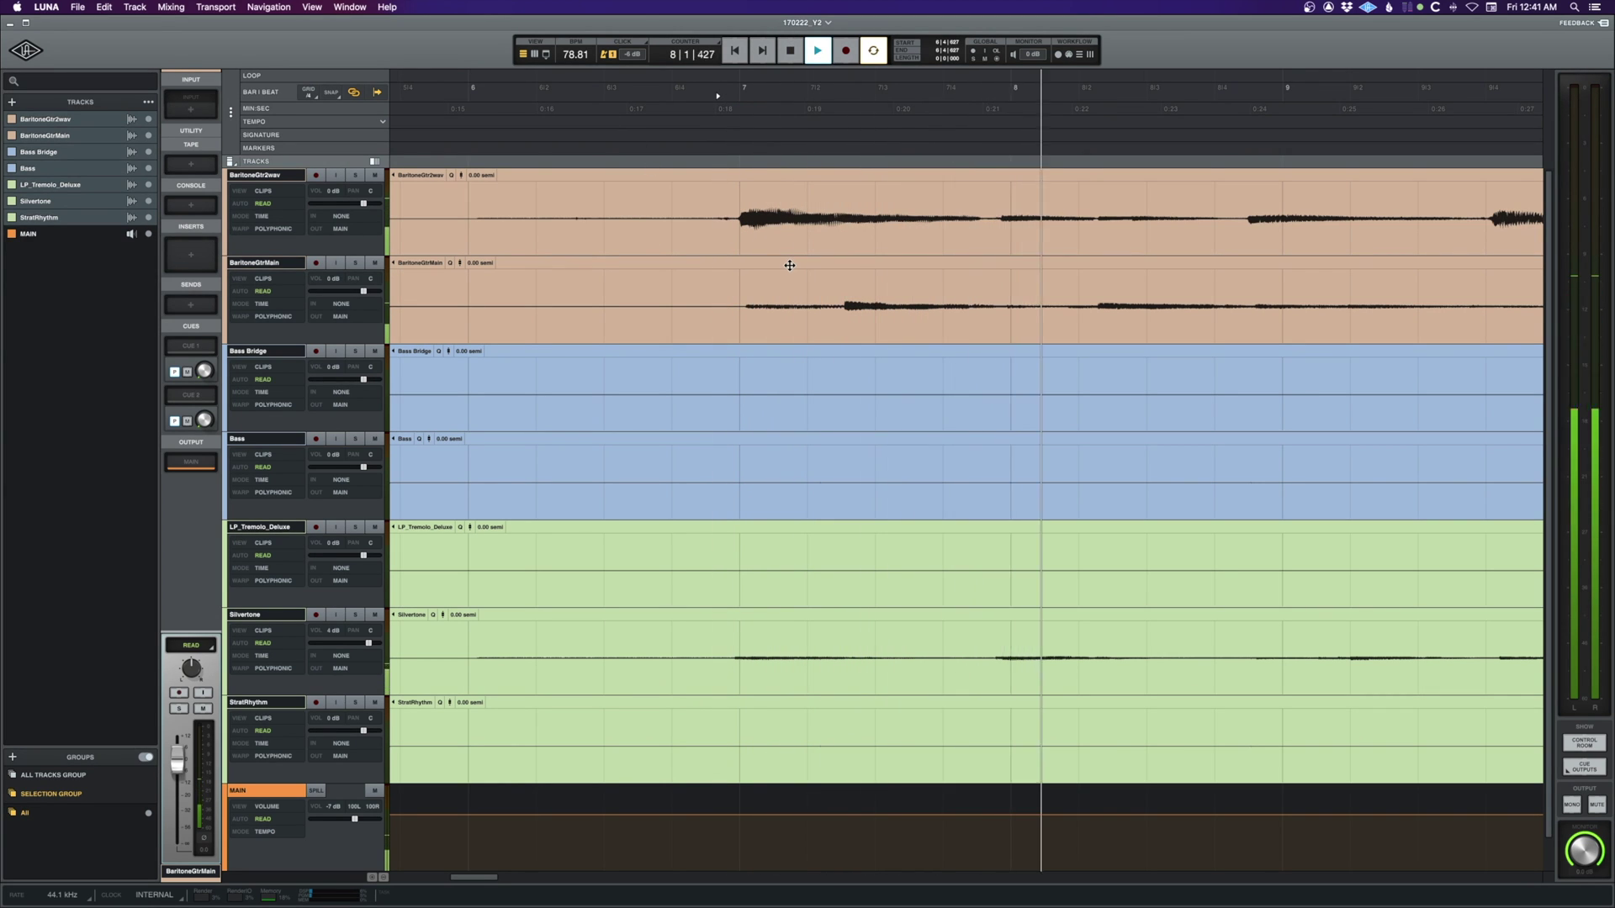
{"action": "key", "text": "space"}
{"action": "left_click", "coordinate": [470, 194]}
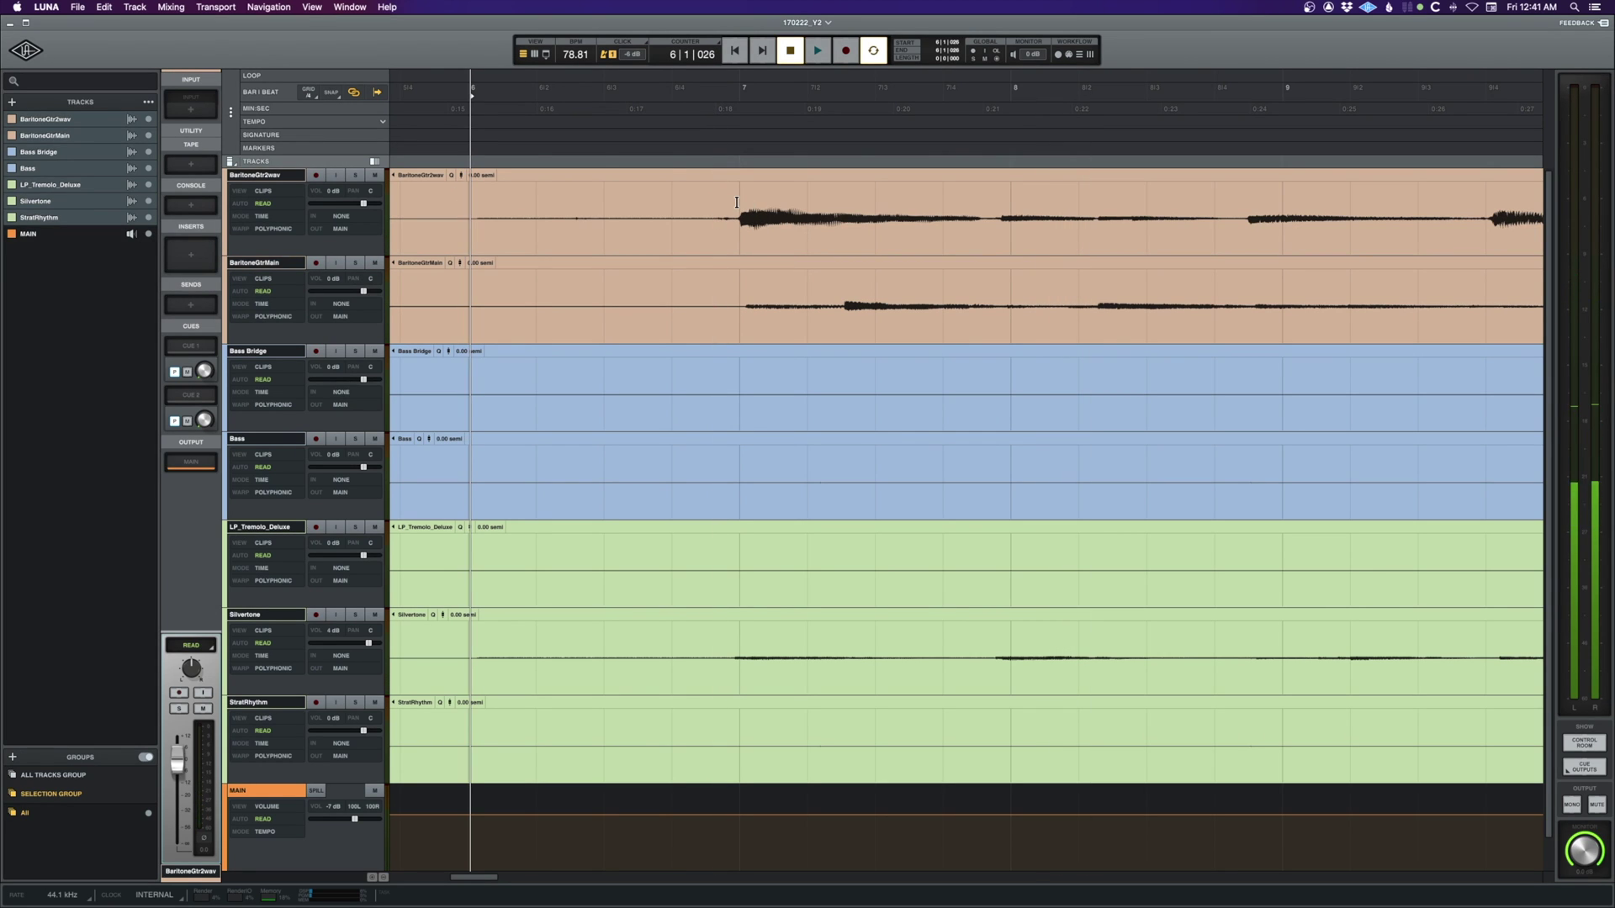
{"action": "key", "text": "space"}
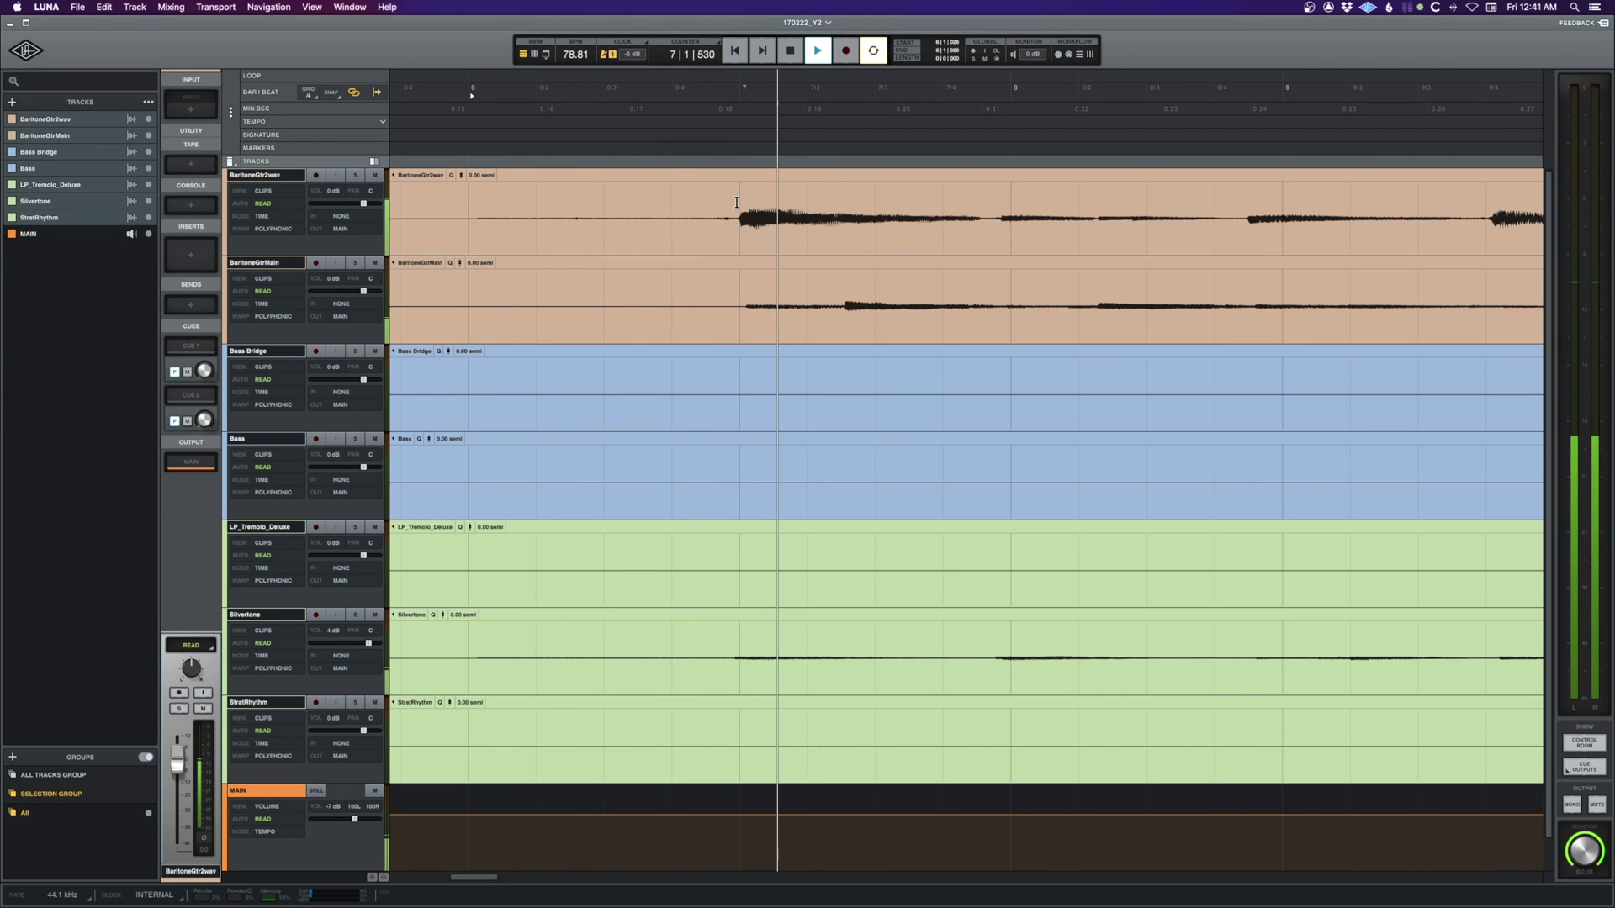
{"action": "key", "text": "space"}
{"action": "left_click", "coordinate": [740, 201]}
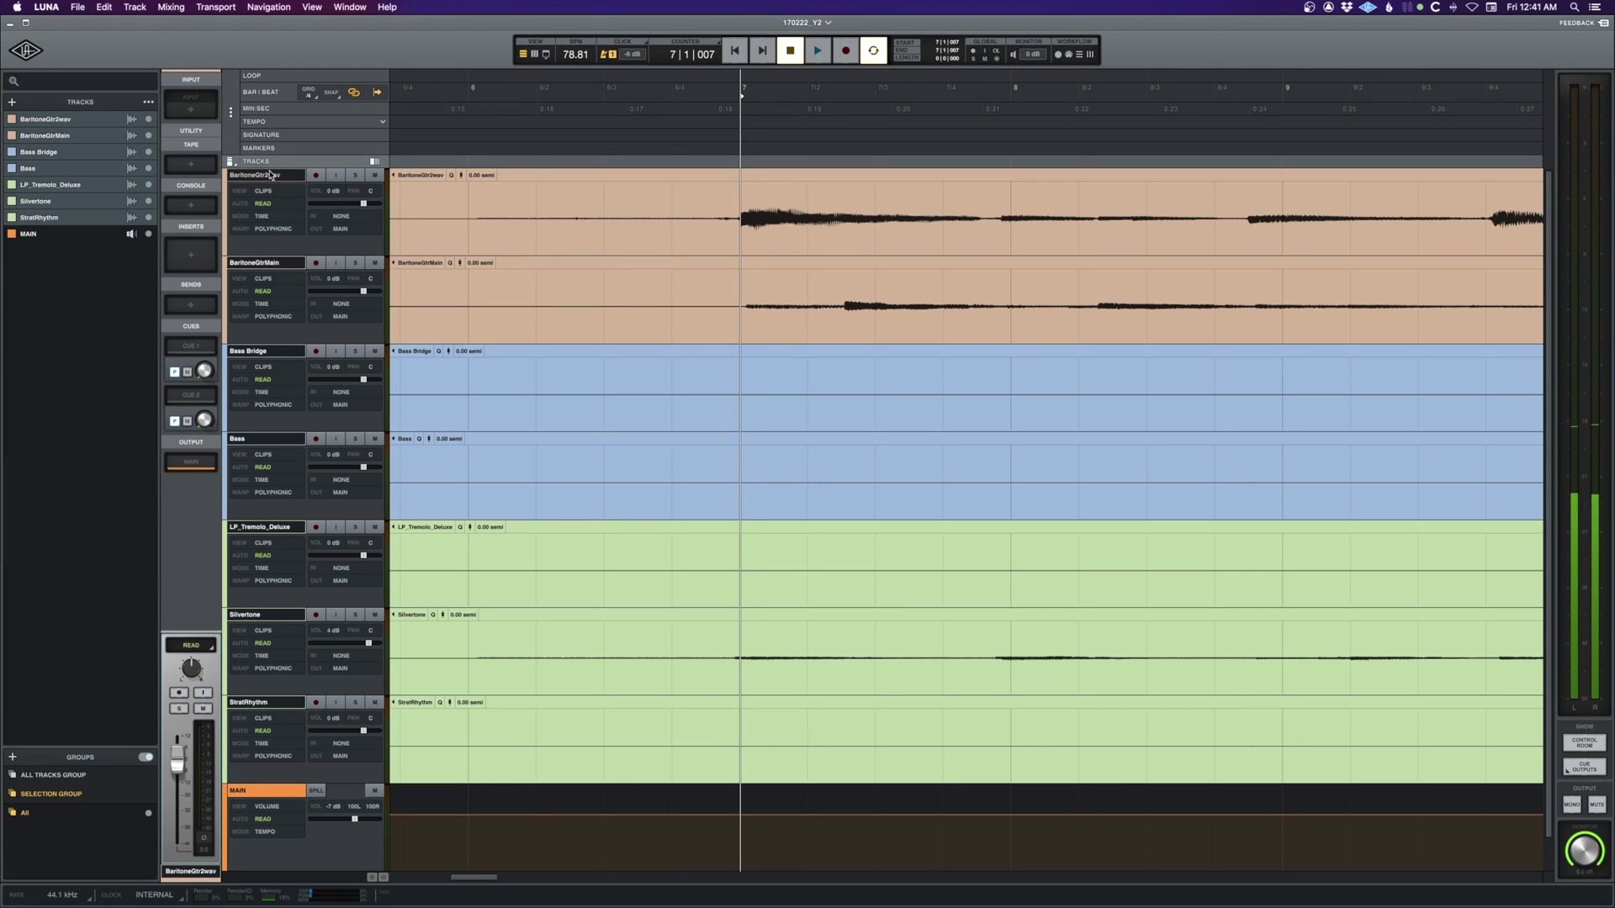
Make the baritone guitar's first note the new bar one of the tempo map
{"action": "left_click", "coordinate": [1001, 189]}
{"action": "left_click", "coordinate": [733, 202]}
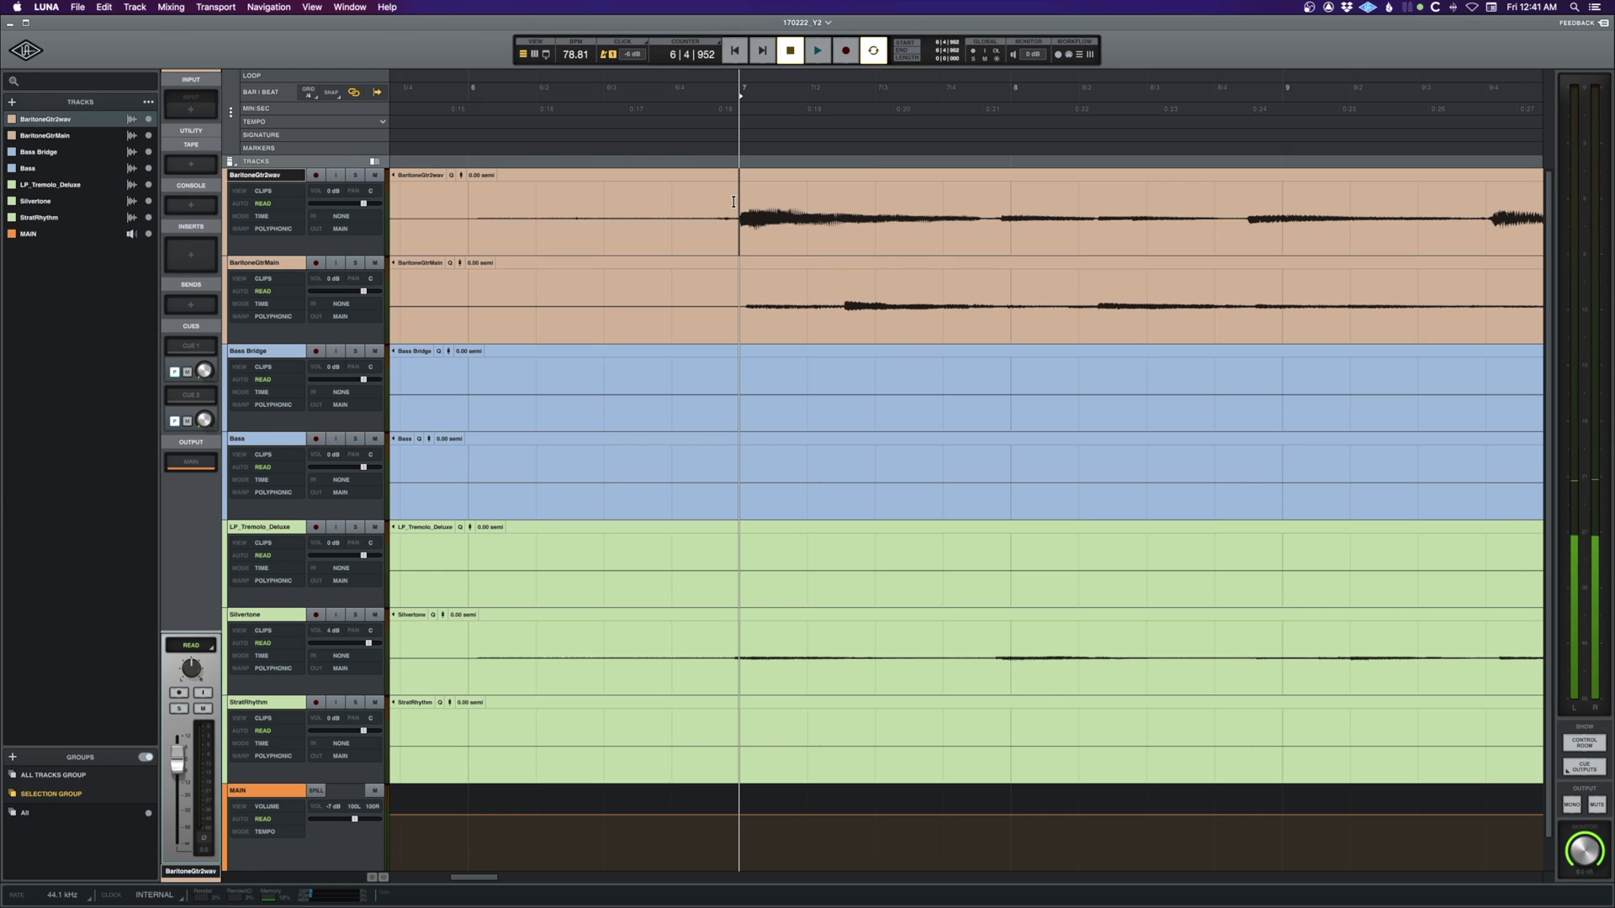
{"action": "left_click", "coordinate": [104, 7]}
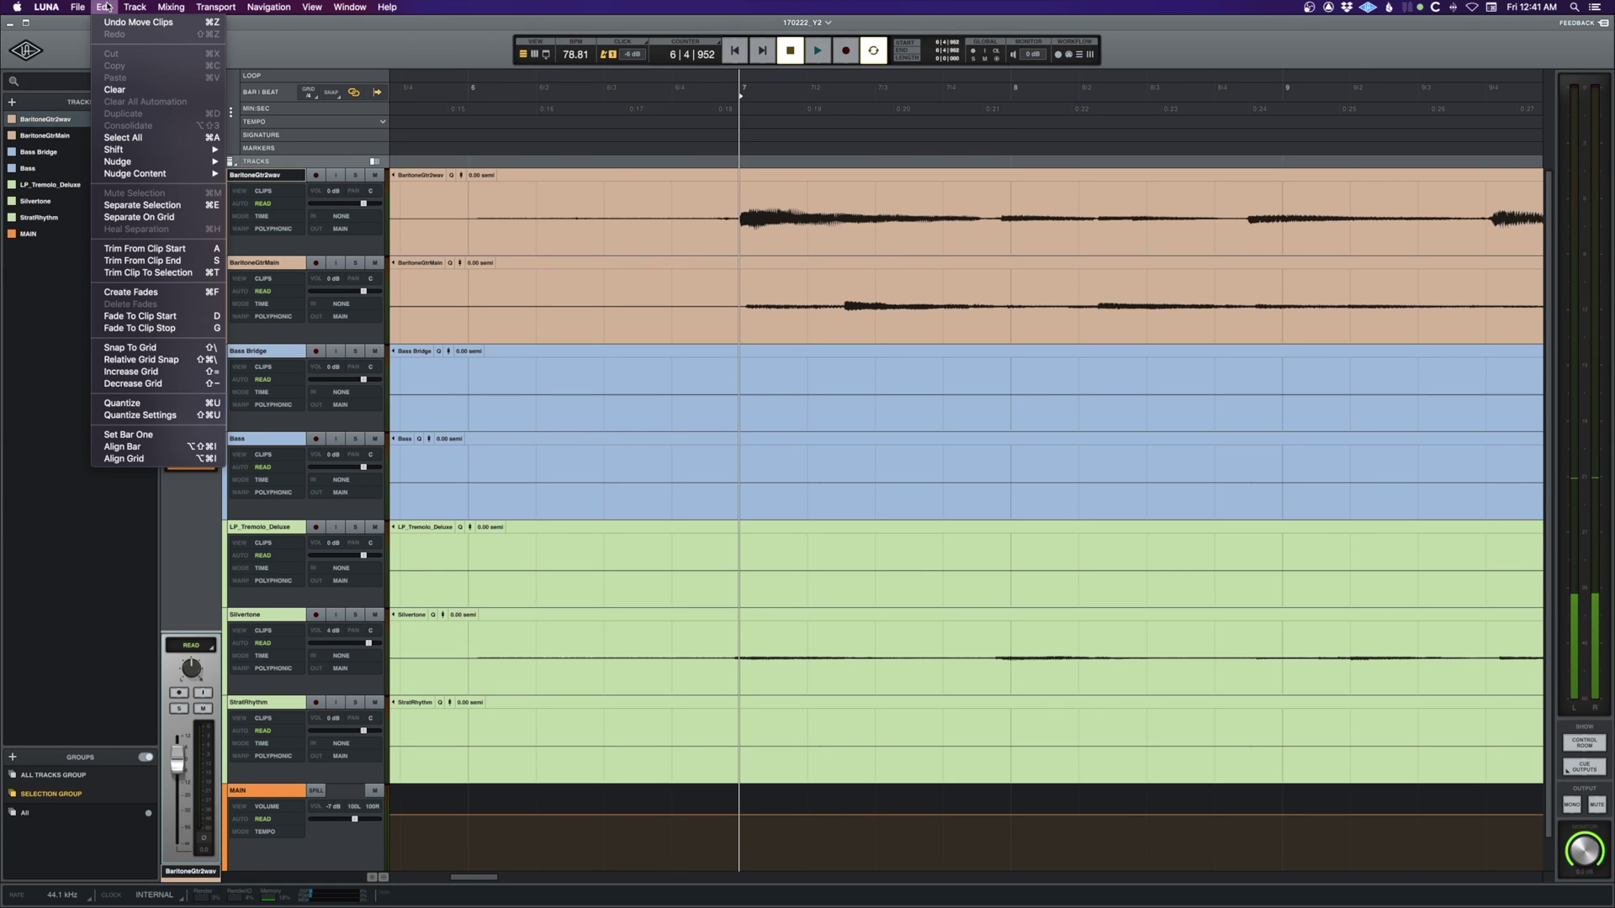
{"action": "left_click", "coordinate": [139, 436]}
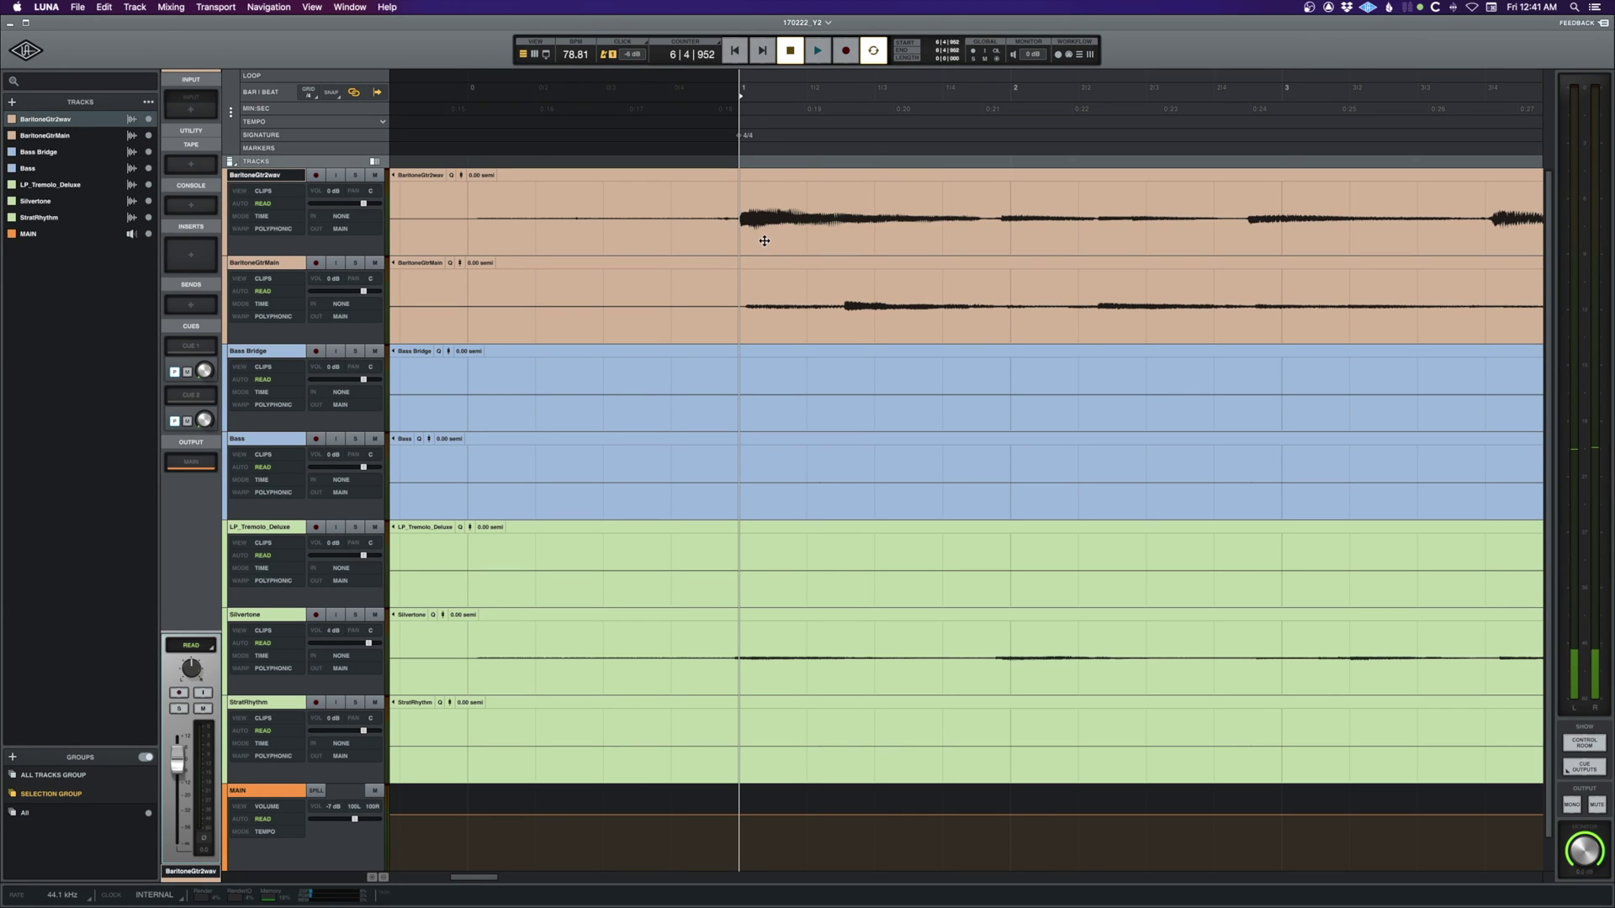
Align bars 2 and 3 to the guitar's next downbeats (81.41 and 86.68 BPM)
{"action": "left_click", "coordinate": [996, 203]}
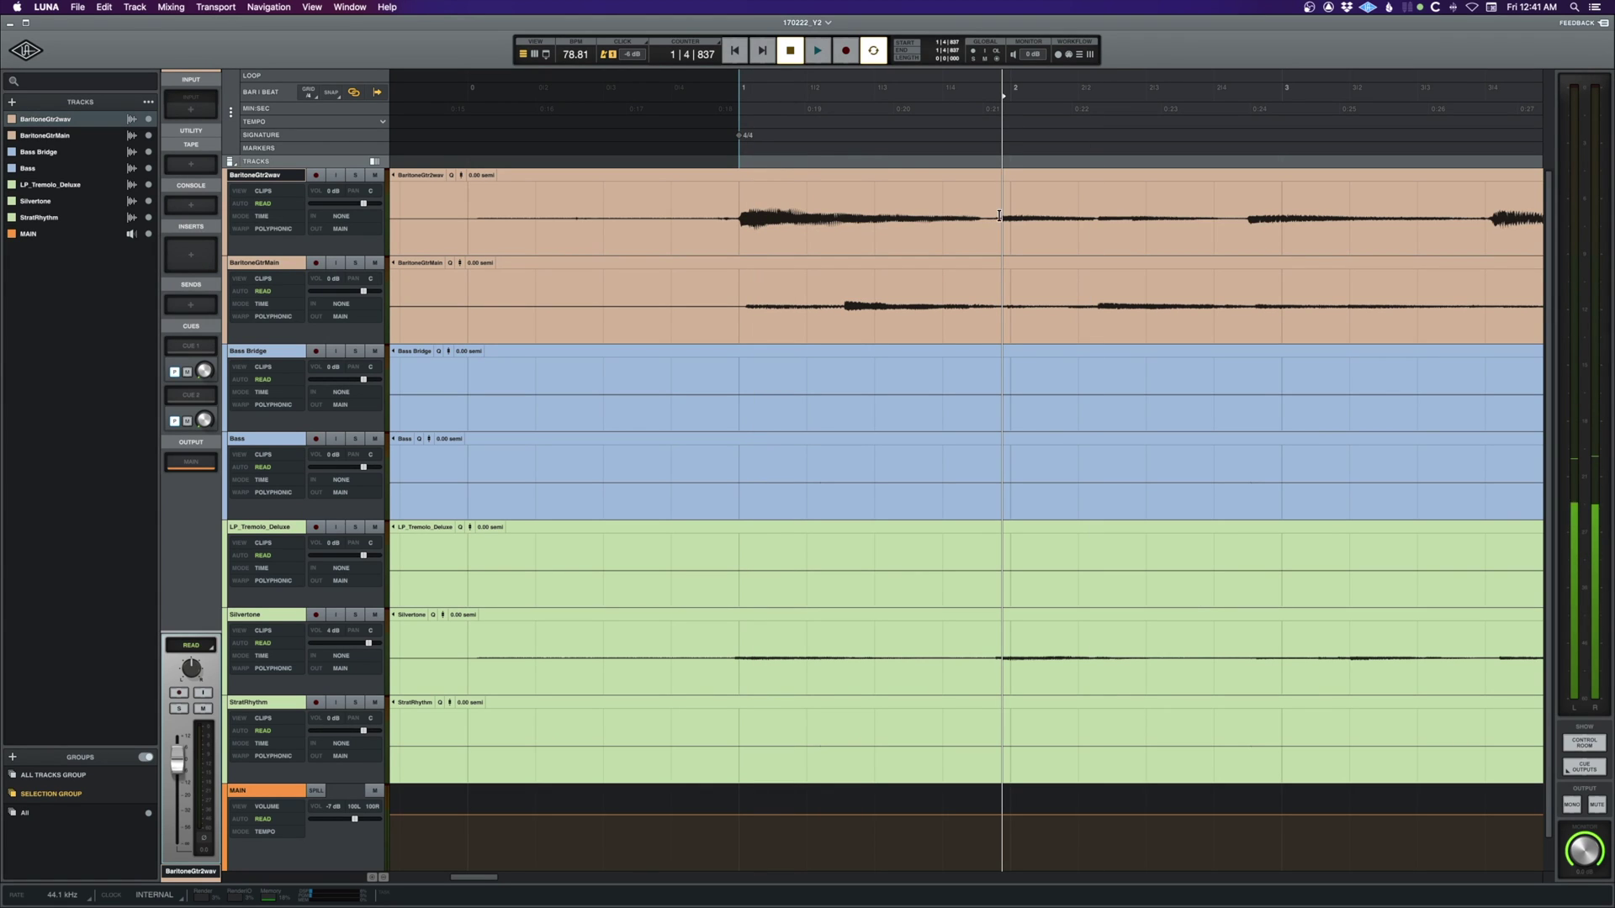
{"action": "left_click", "coordinate": [104, 7]}
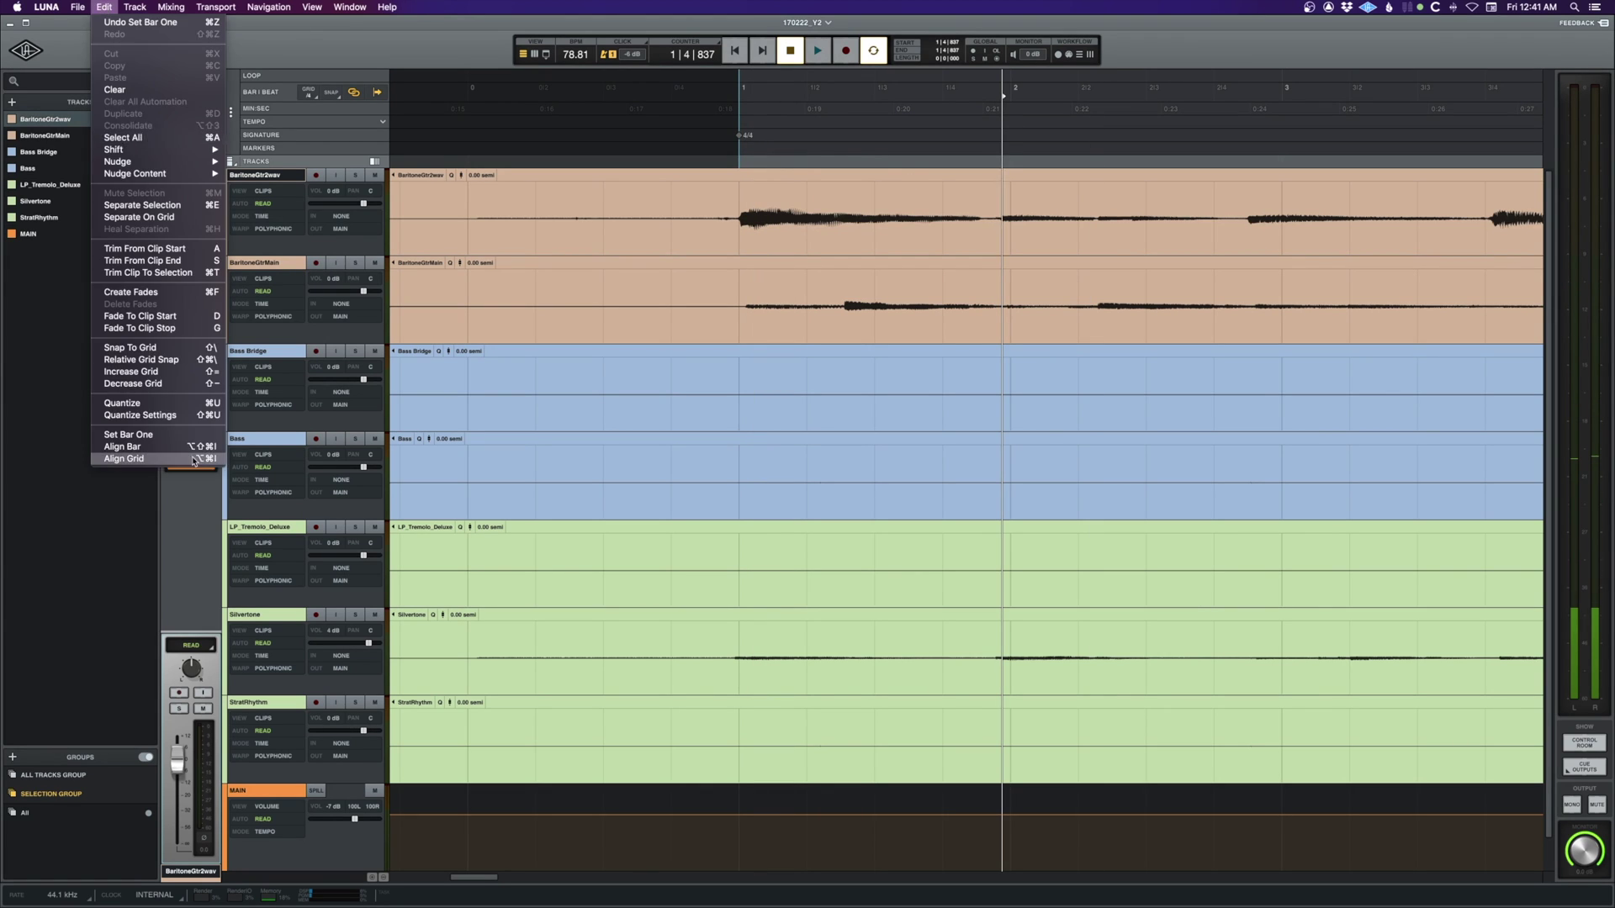
{"action": "left_click", "coordinate": [164, 450]}
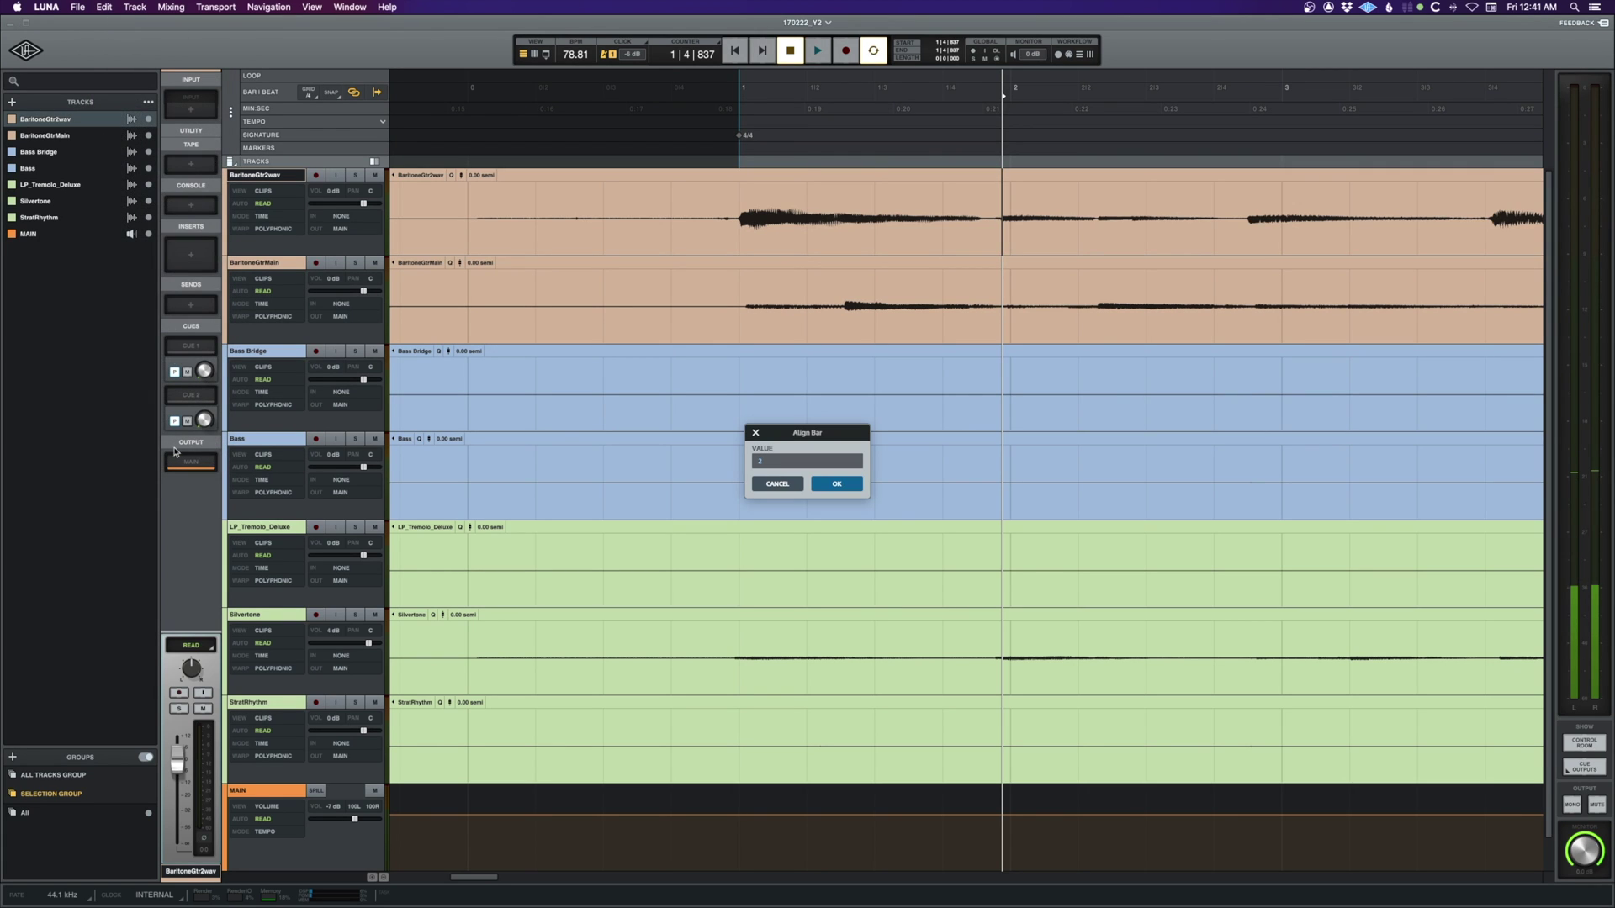
{"action": "left_click", "coordinate": [836, 484]}
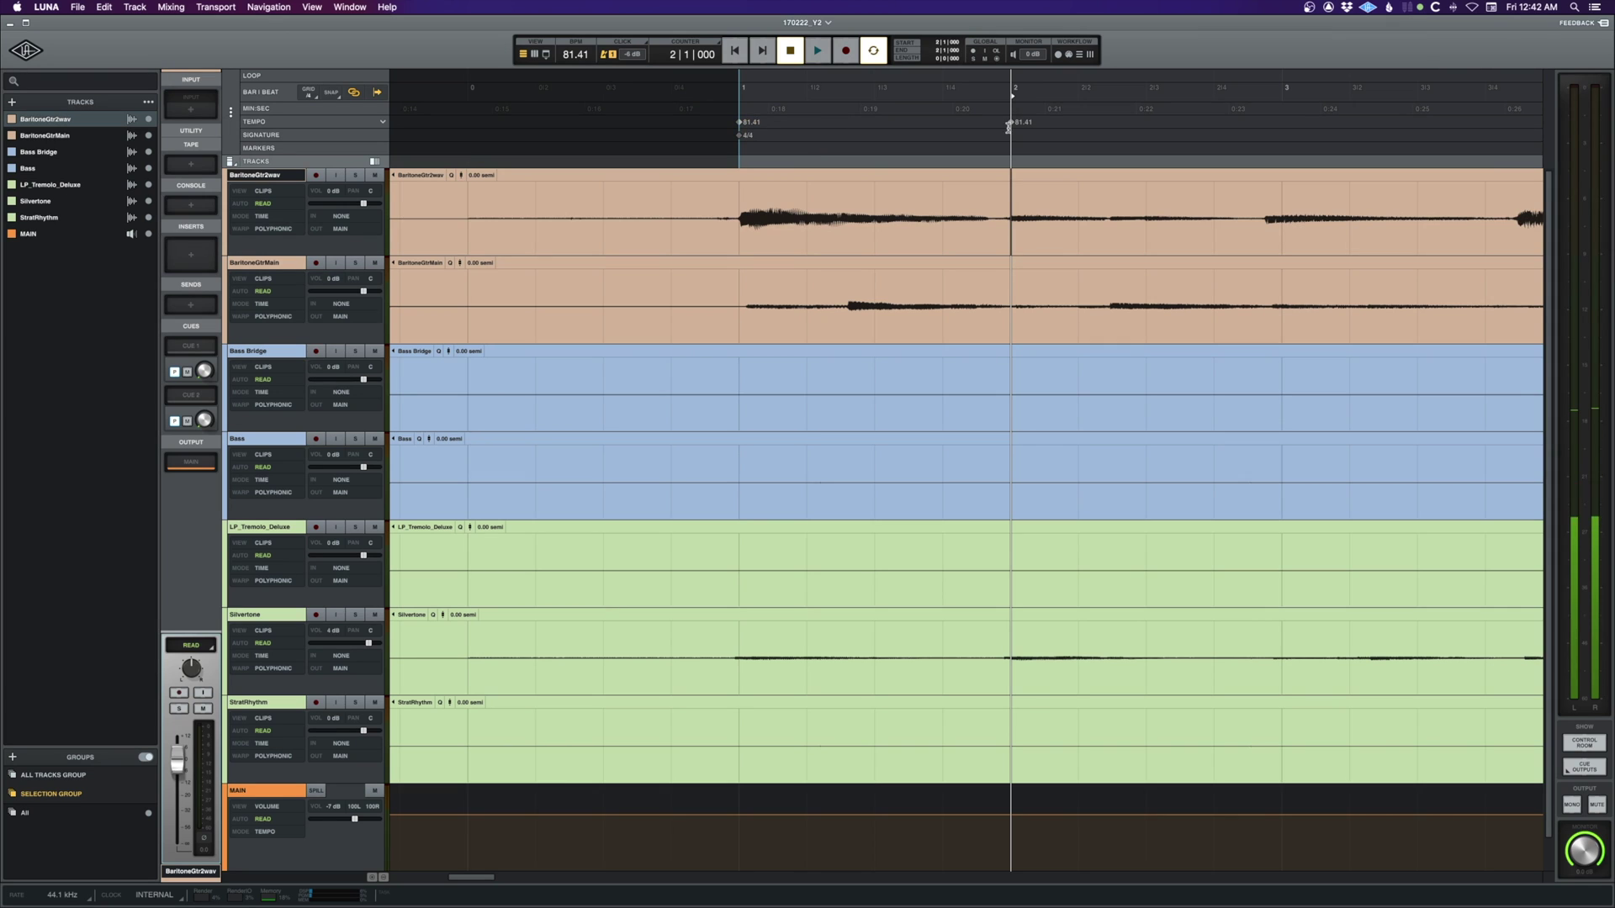
{"action": "left_click", "coordinate": [1068, 201]}
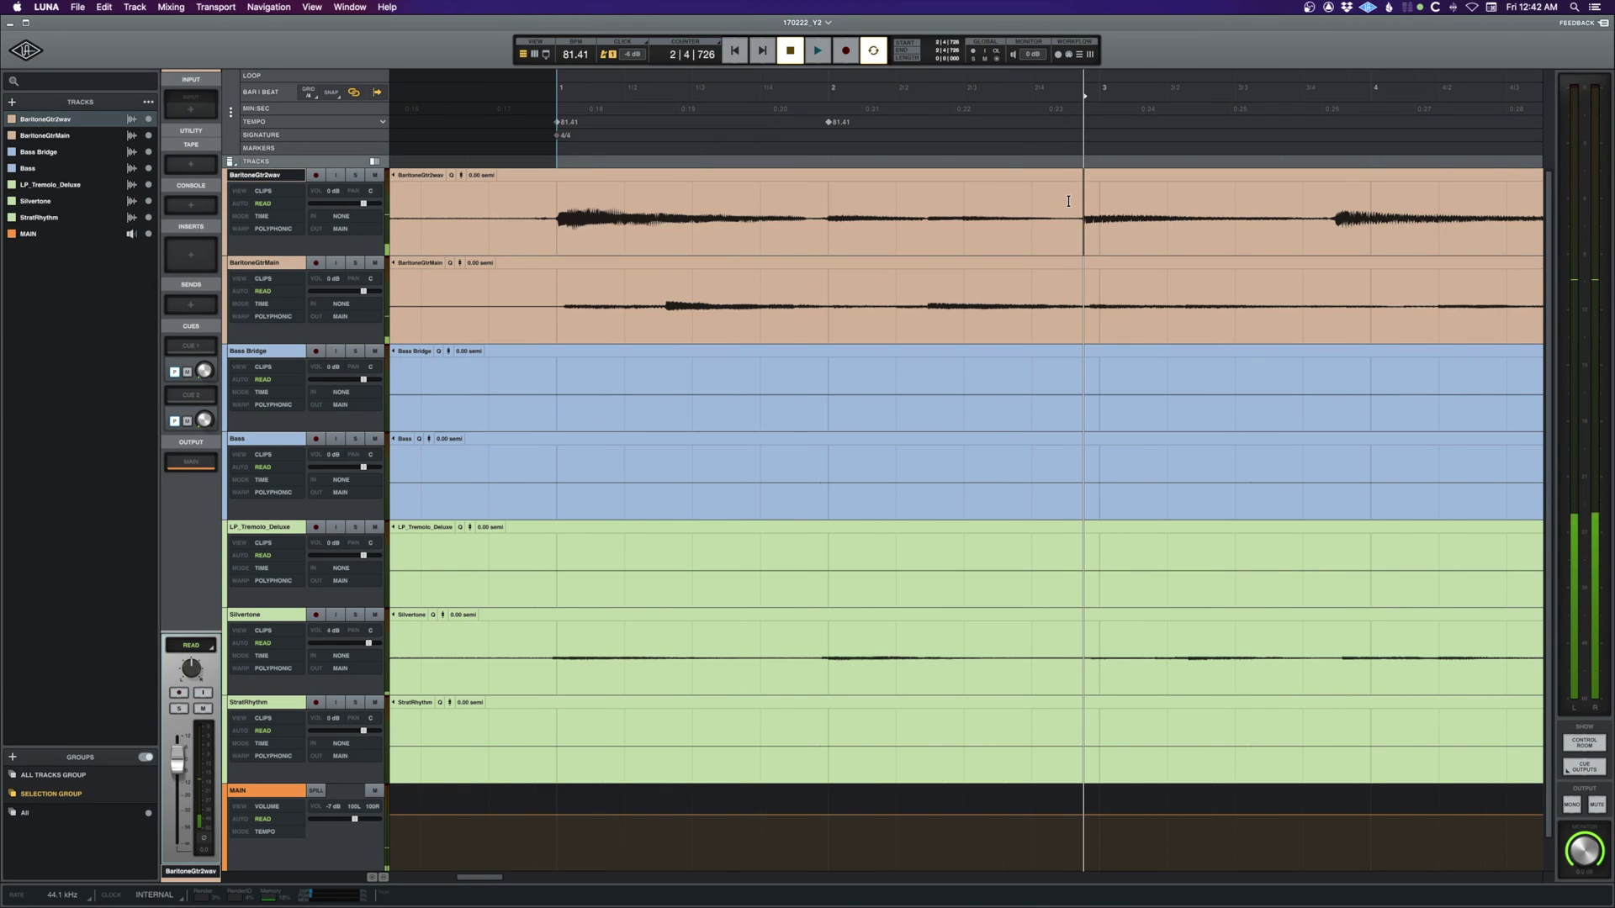
{"action": "left_click", "coordinate": [105, 7]}
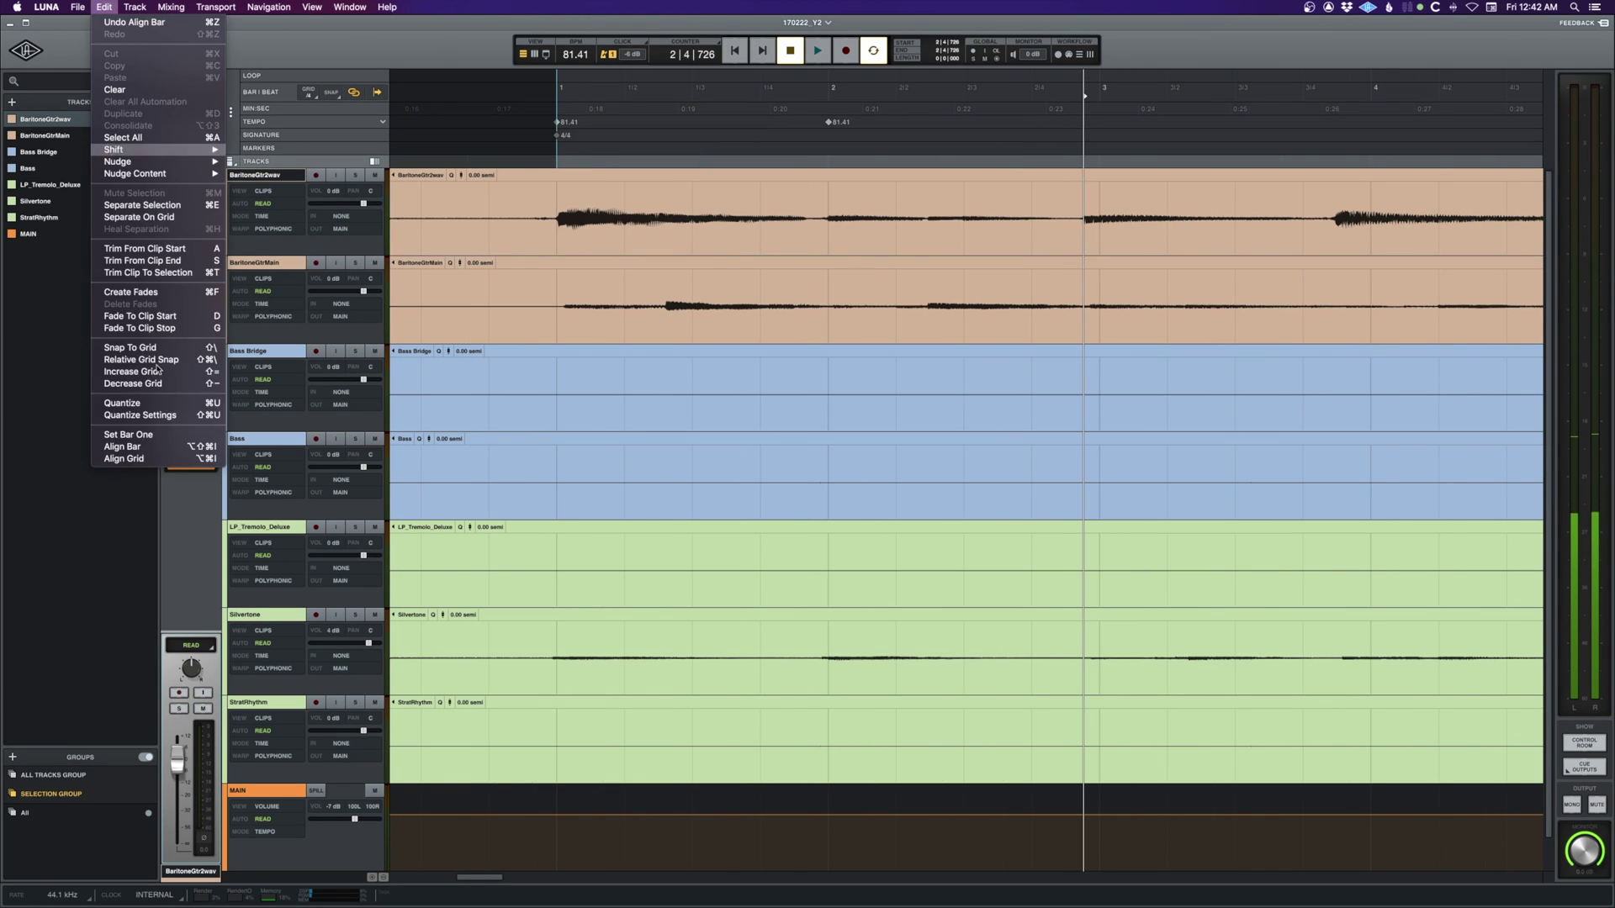
{"action": "left_click", "coordinate": [135, 446]}
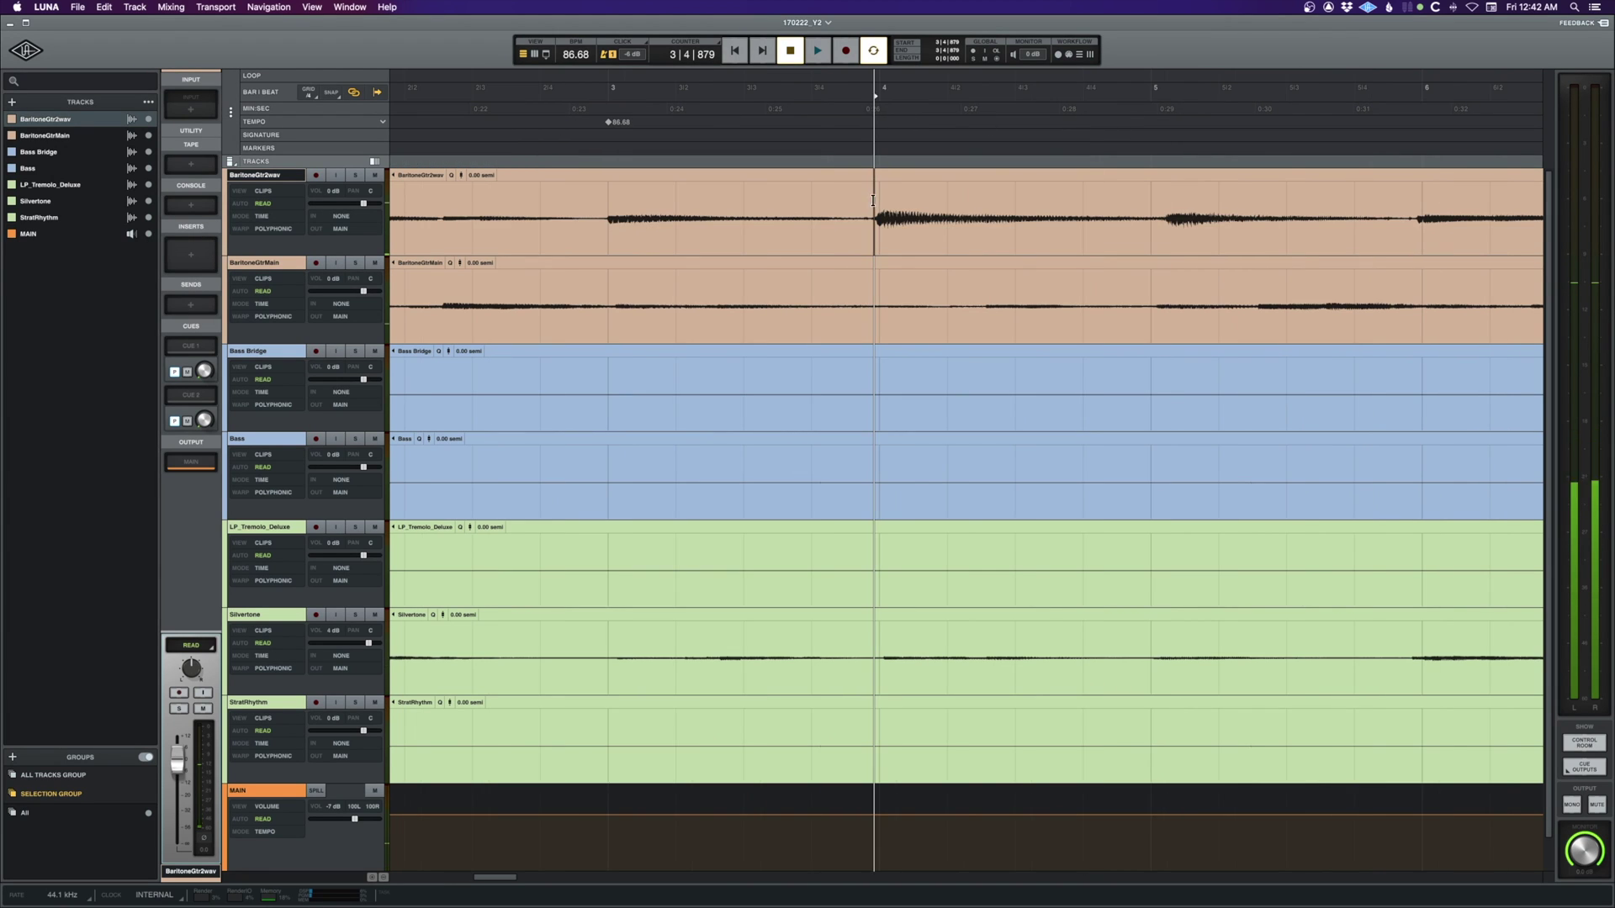
Align bar 4 (87.6 BPM) and play the new tempo map back from bar 1
{"action": "left_click", "coordinate": [104, 7]}
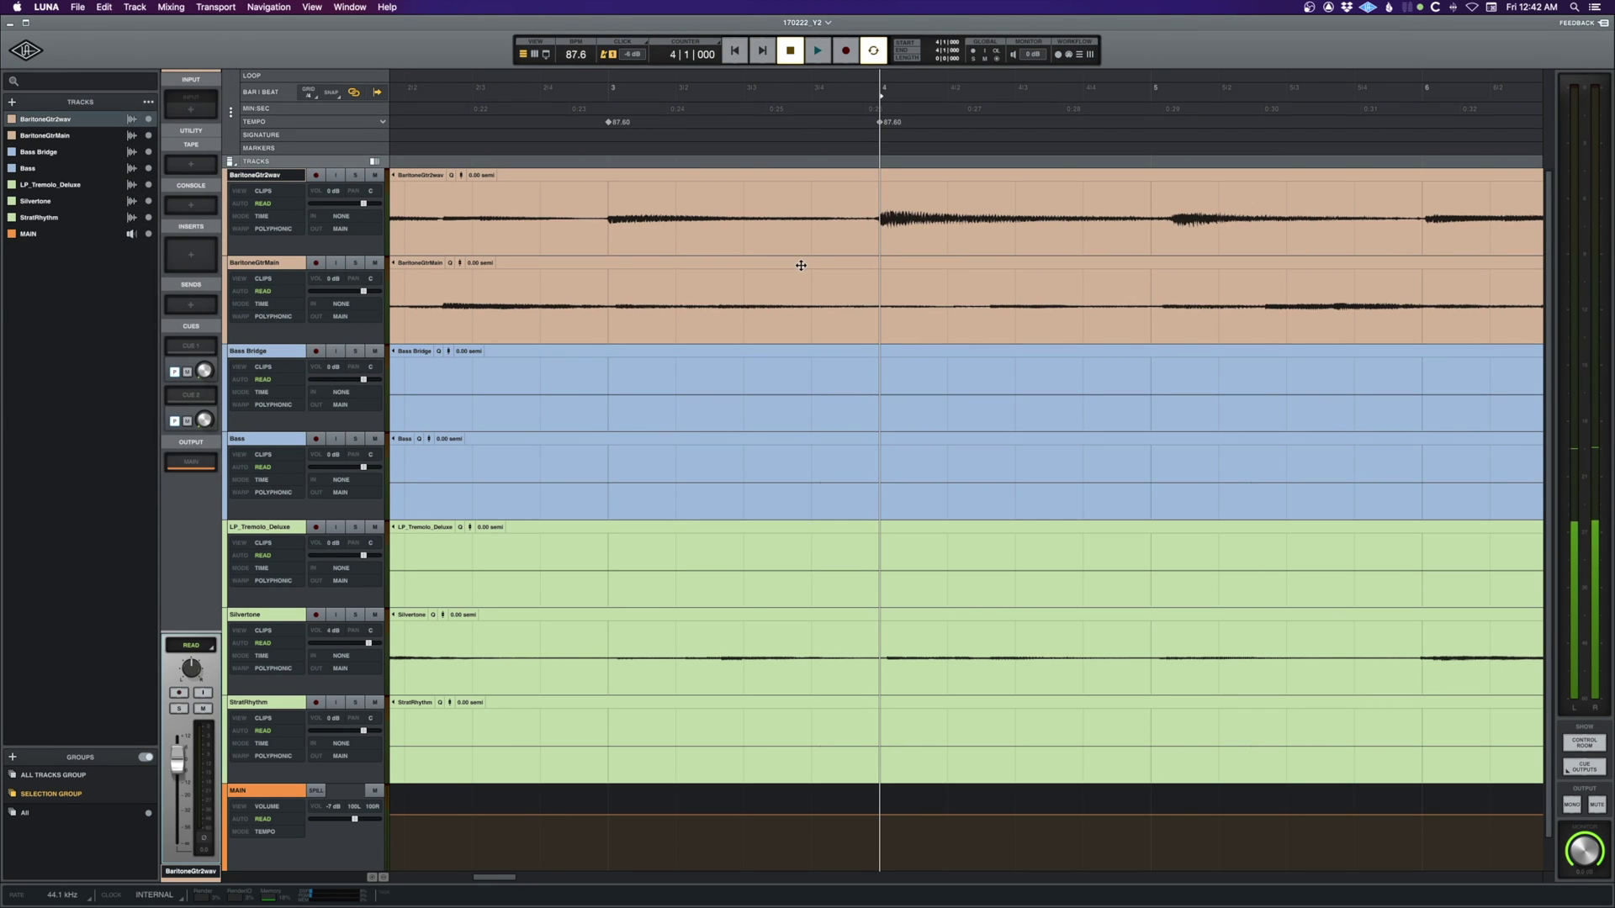
{"action": "left_click", "coordinate": [501, 203]}
{"action": "scroll", "coordinate": [606, 203], "scroll_direction": "left", "scroll_amount": 5}
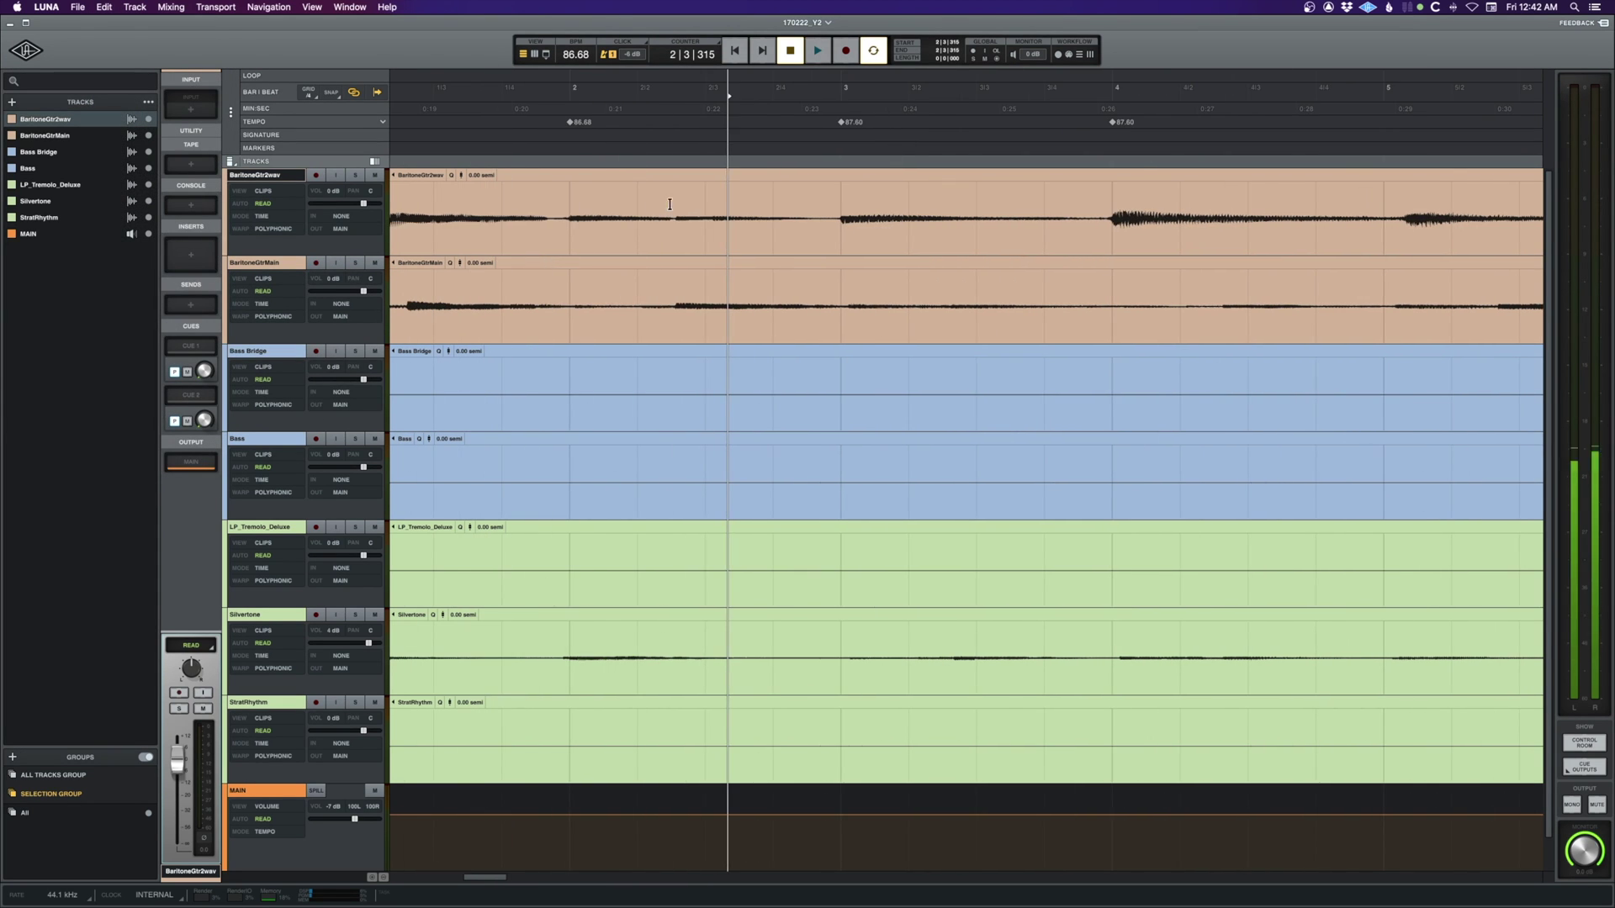
{"action": "scroll", "coordinate": [686, 203], "scroll_direction": "left", "scroll_amount": 3}
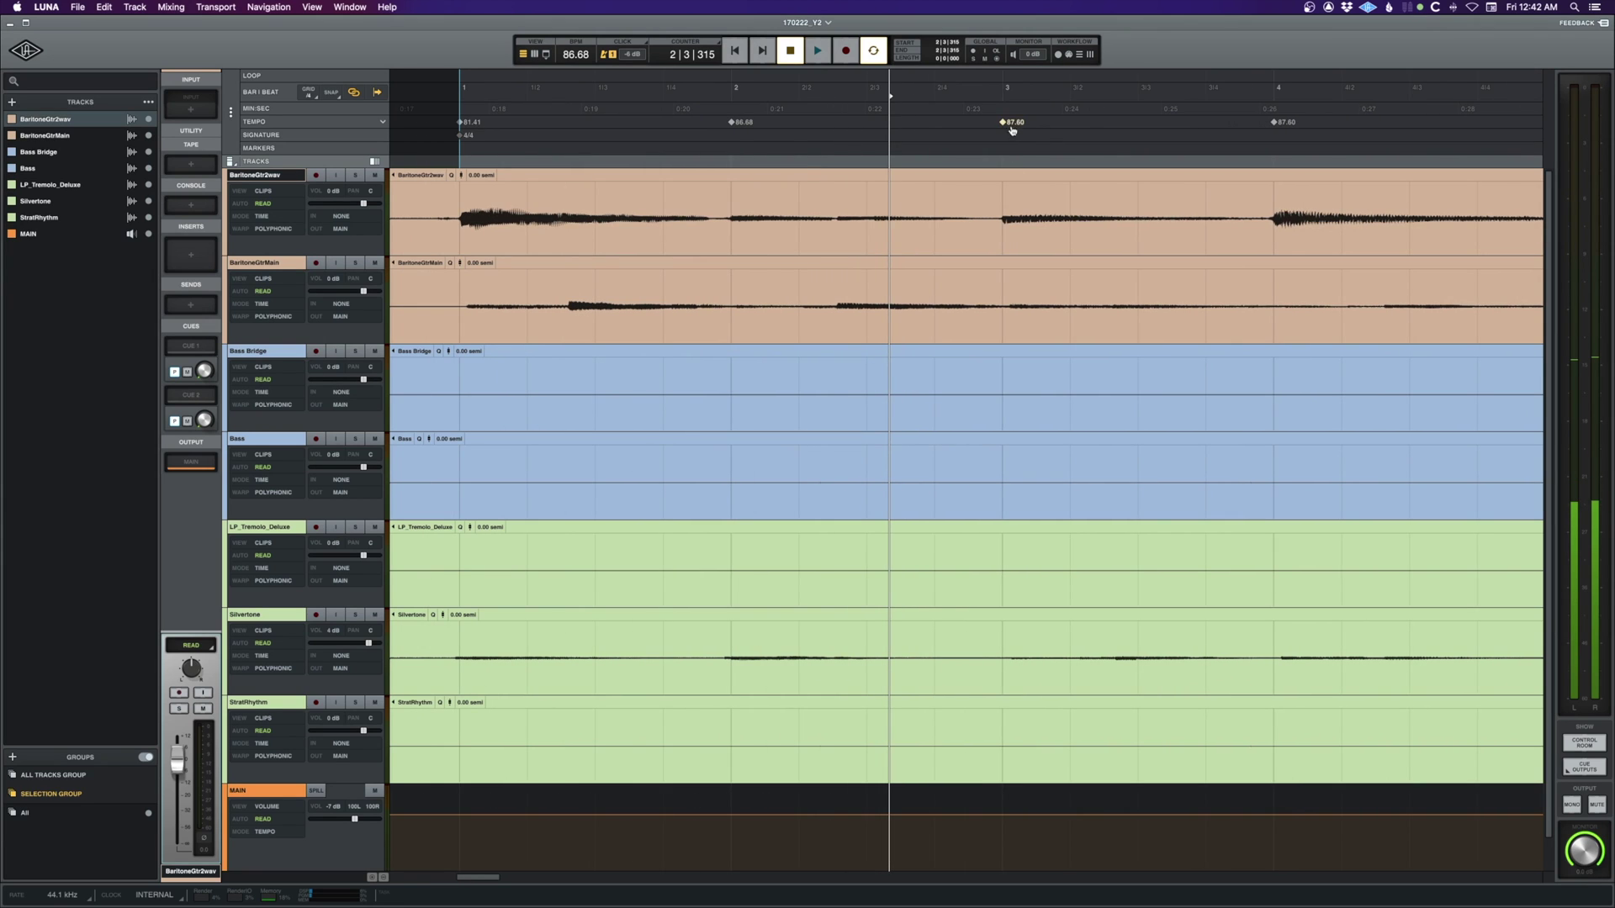
{"action": "left_click", "coordinate": [458, 202]}
{"action": "key", "text": "space"}
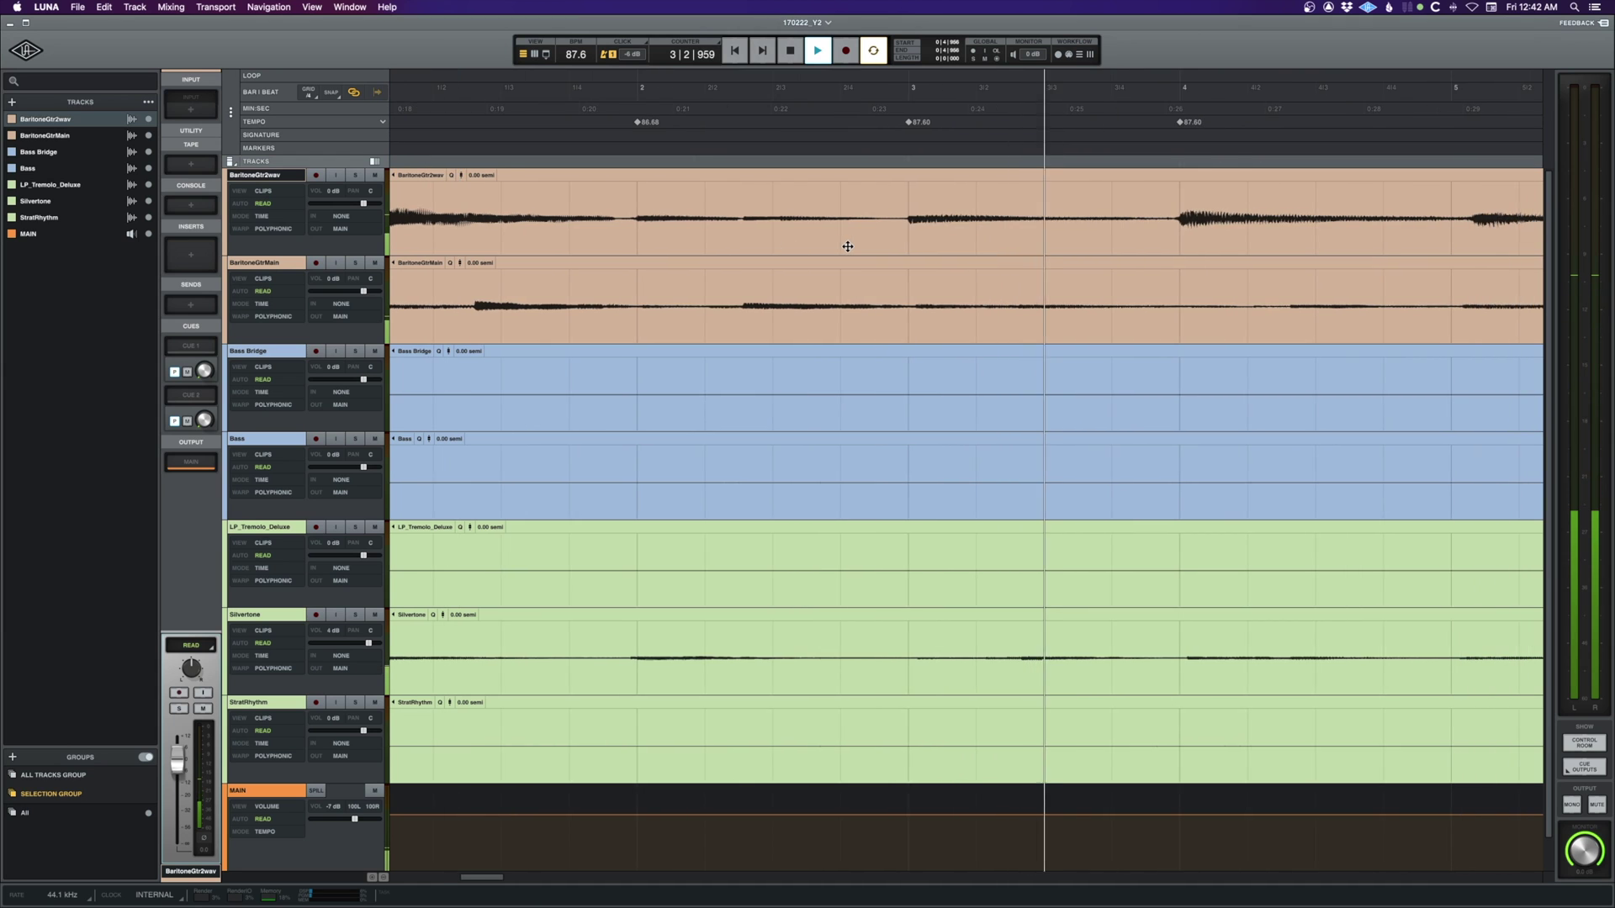
{"action": "key", "text": "space"}
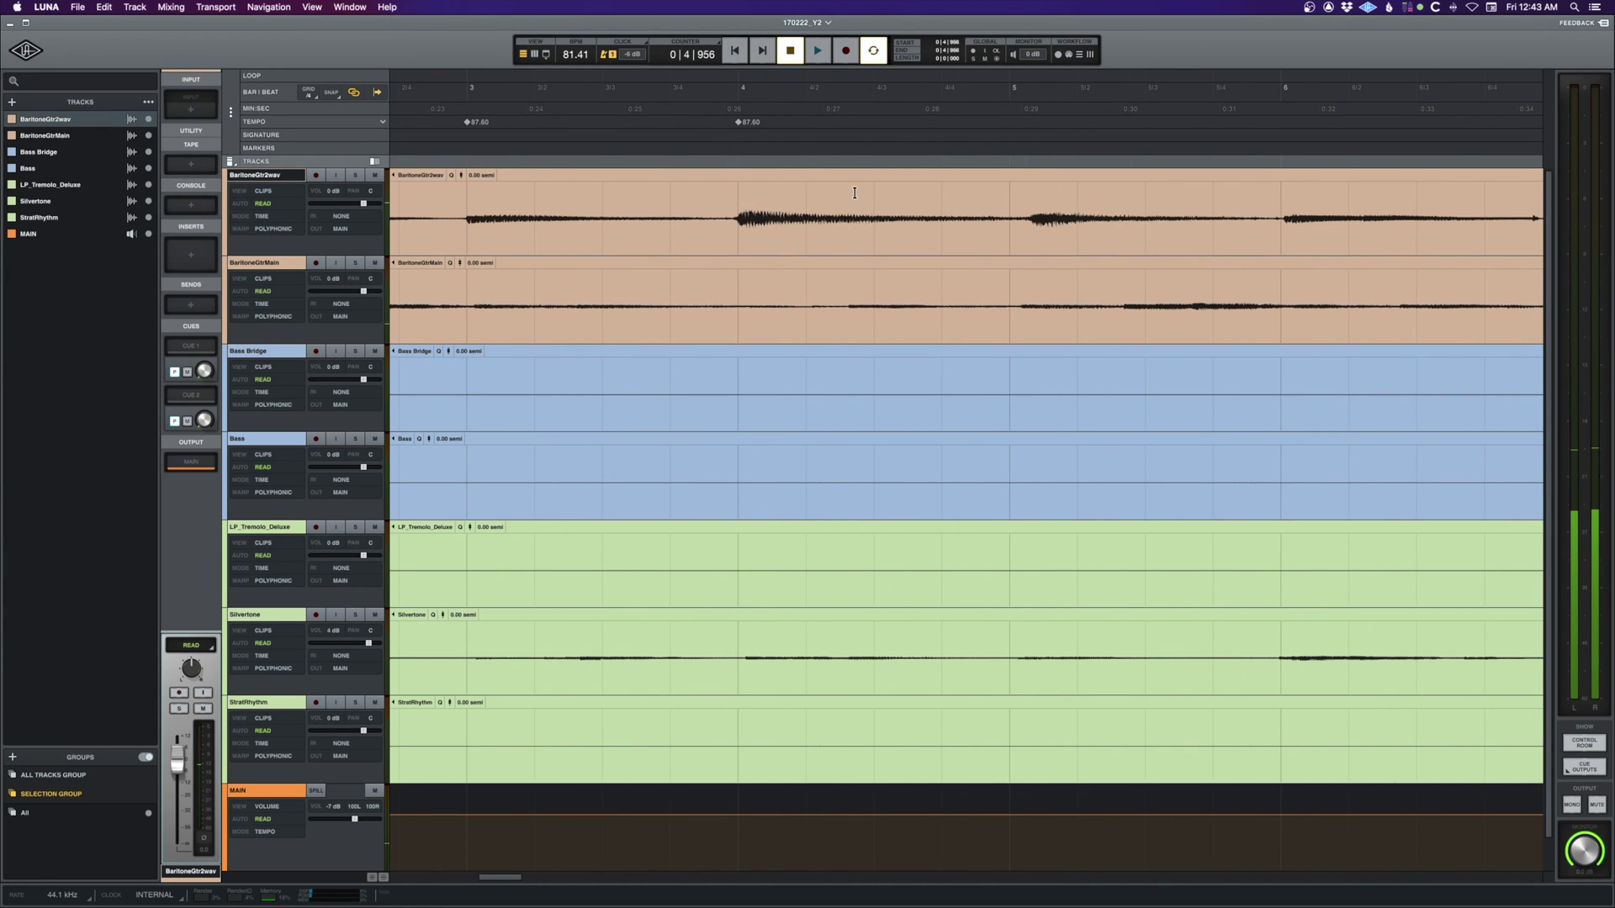
Position the playhead precisely on the bar 5 guitar downbeat
{"action": "left_click", "coordinate": [992, 195]}
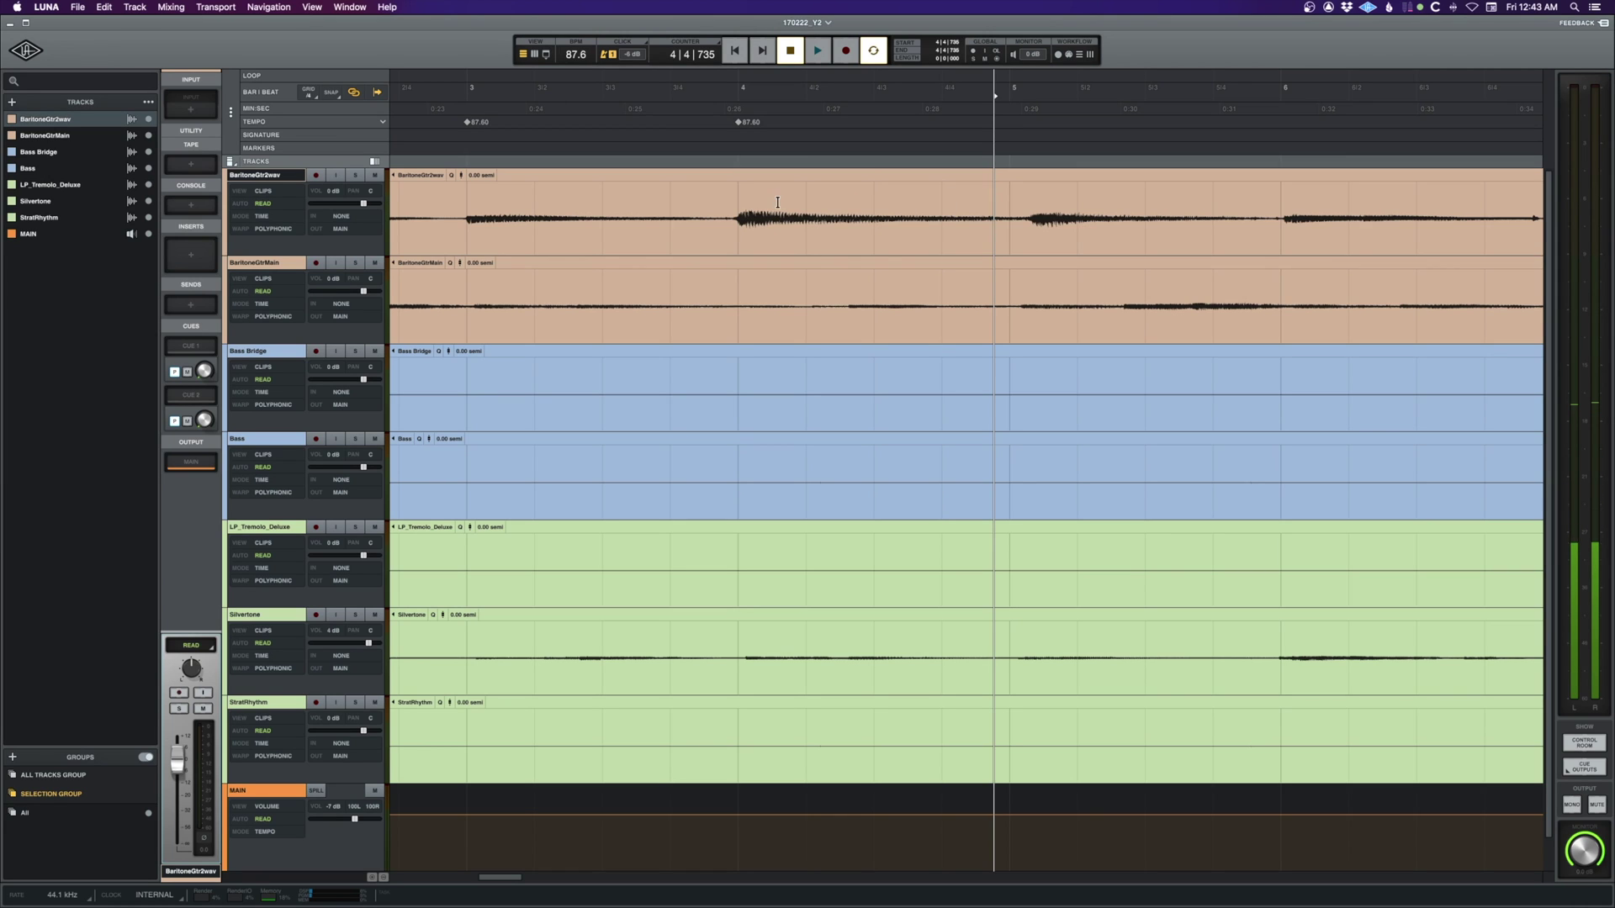
{"action": "left_click", "coordinate": [742, 198]}
{"action": "left_click", "coordinate": [848, 202]}
{"action": "left_click", "coordinate": [921, 204]}
{"action": "left_click", "coordinate": [958, 207]}
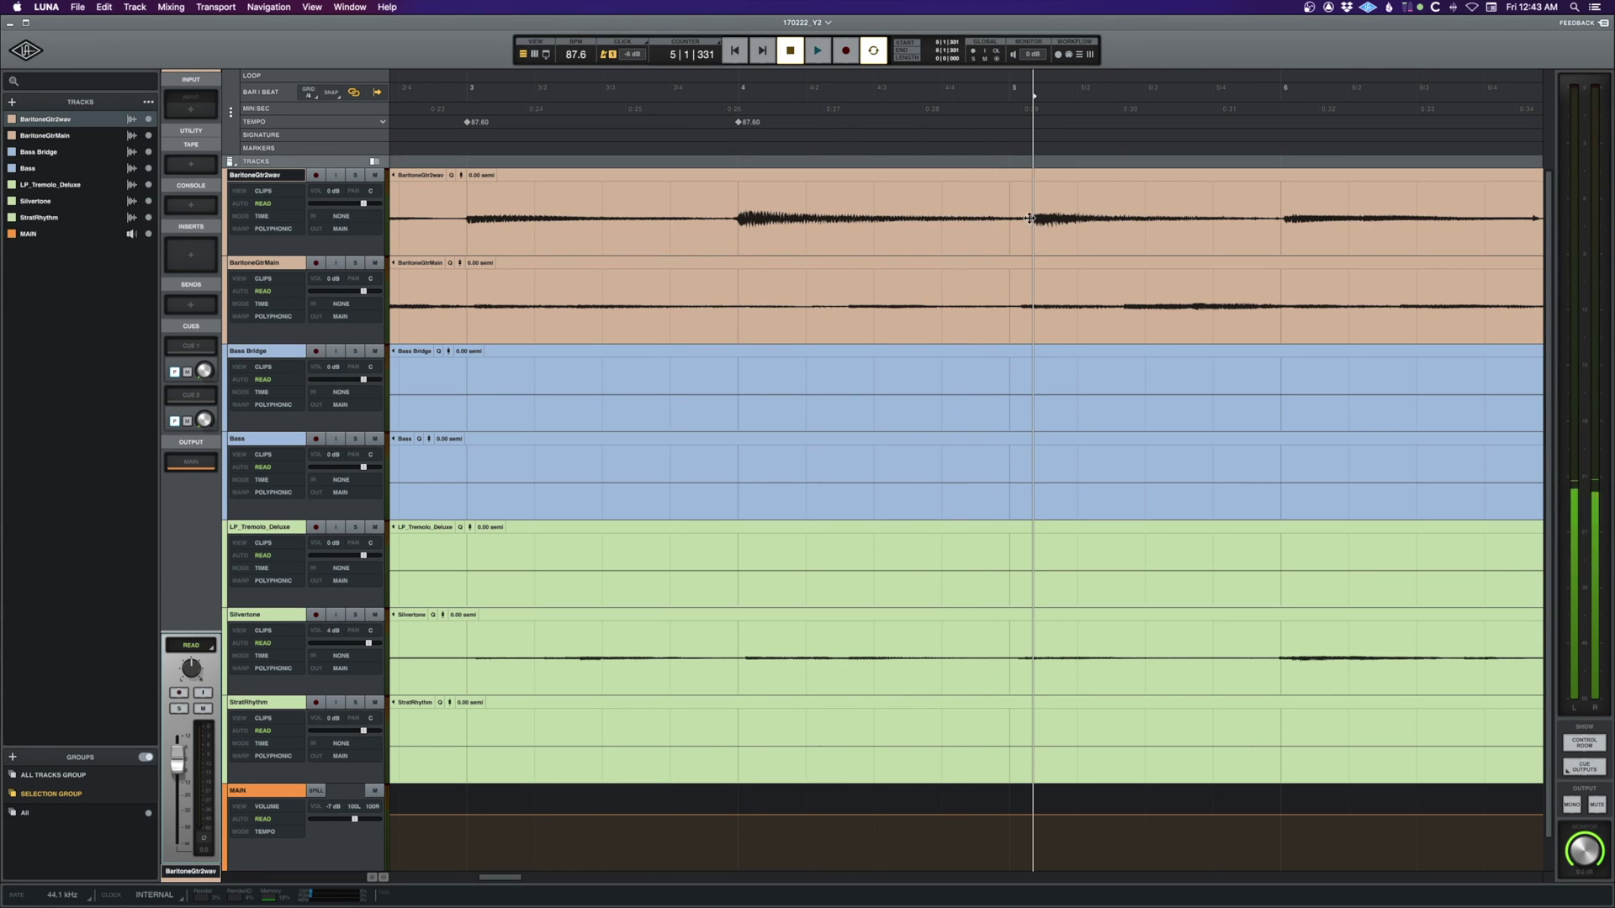
Align bar 5 to the playhead (80.63 BPM) and check it from before bar 3
{"action": "left_click", "coordinate": [101, 7]}
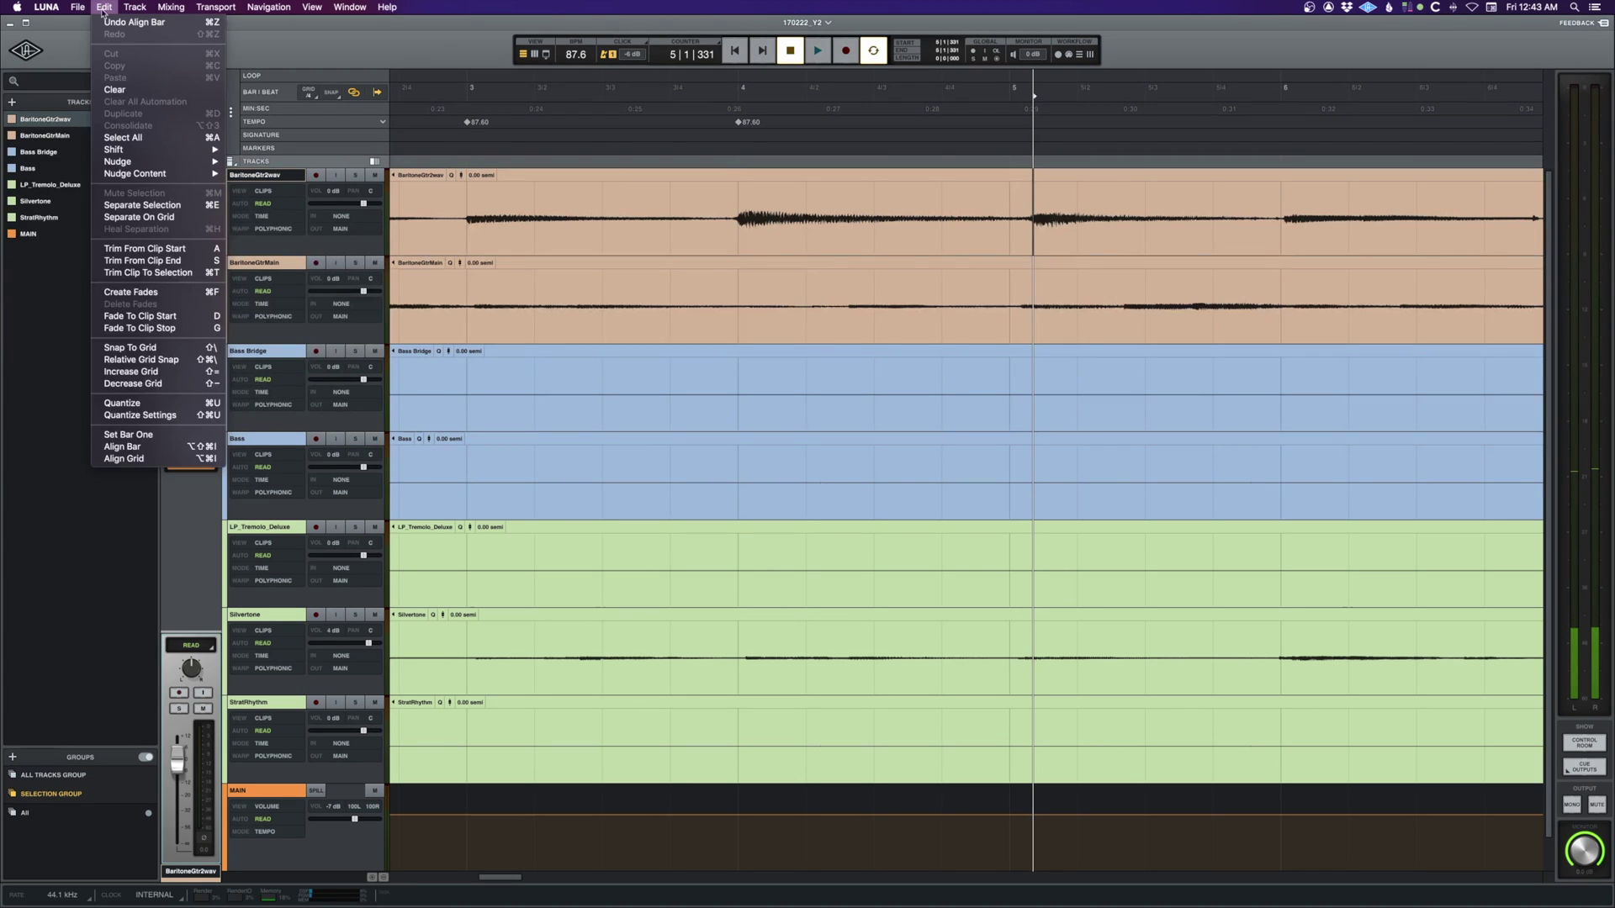
{"action": "left_click", "coordinate": [122, 446]}
{"action": "left_click", "coordinate": [464, 200]}
{"action": "key", "text": "space"}
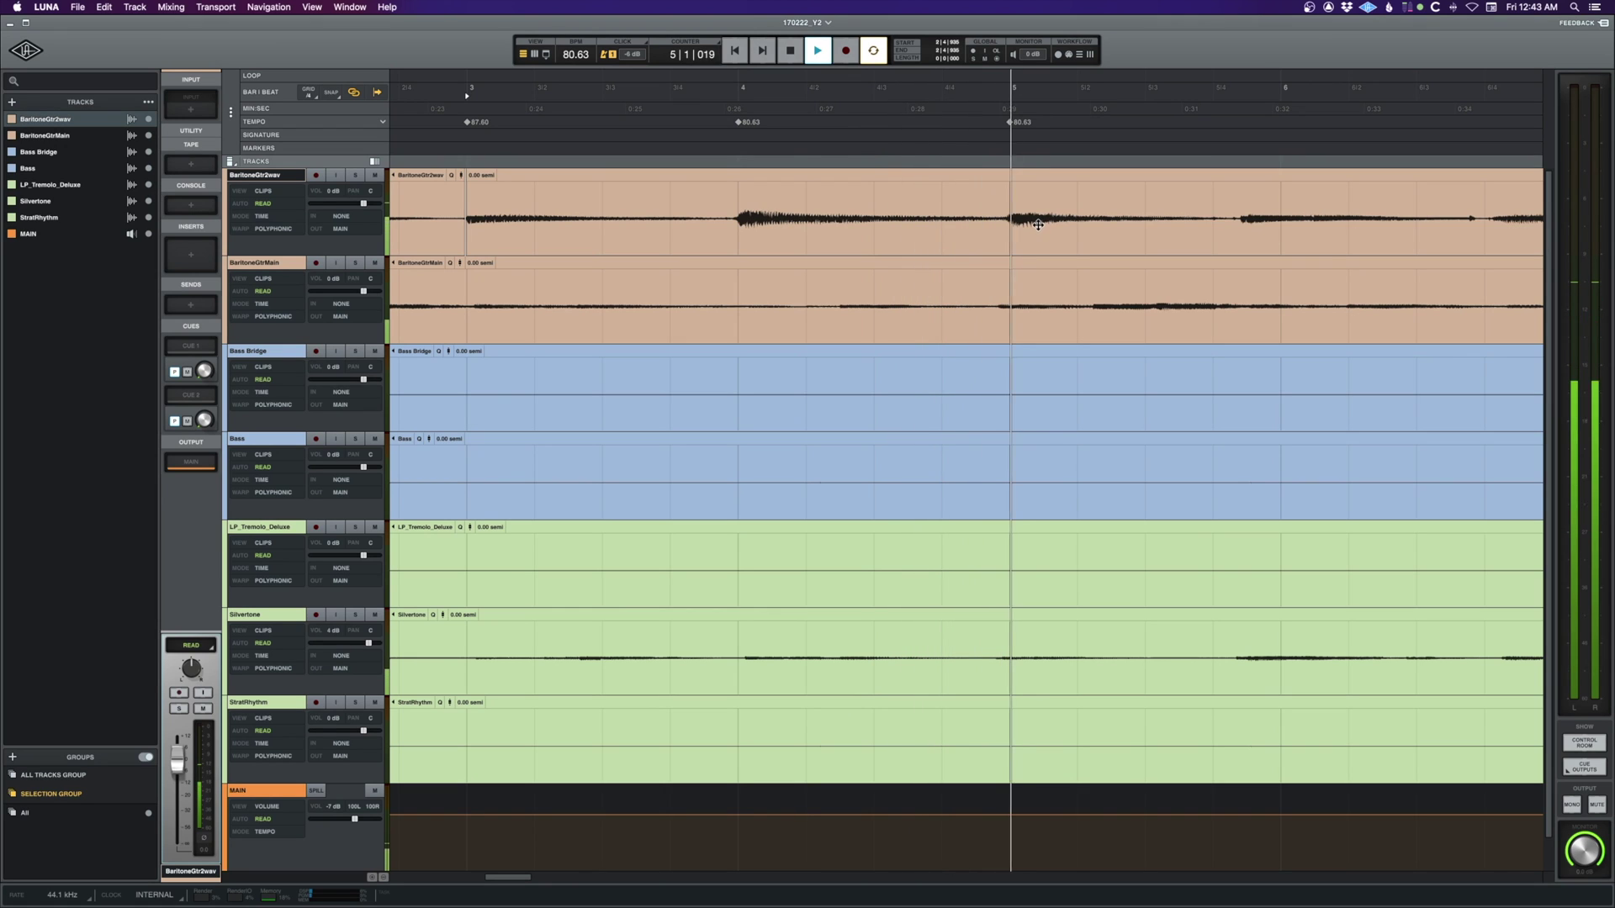
{"action": "key", "text": "space"}
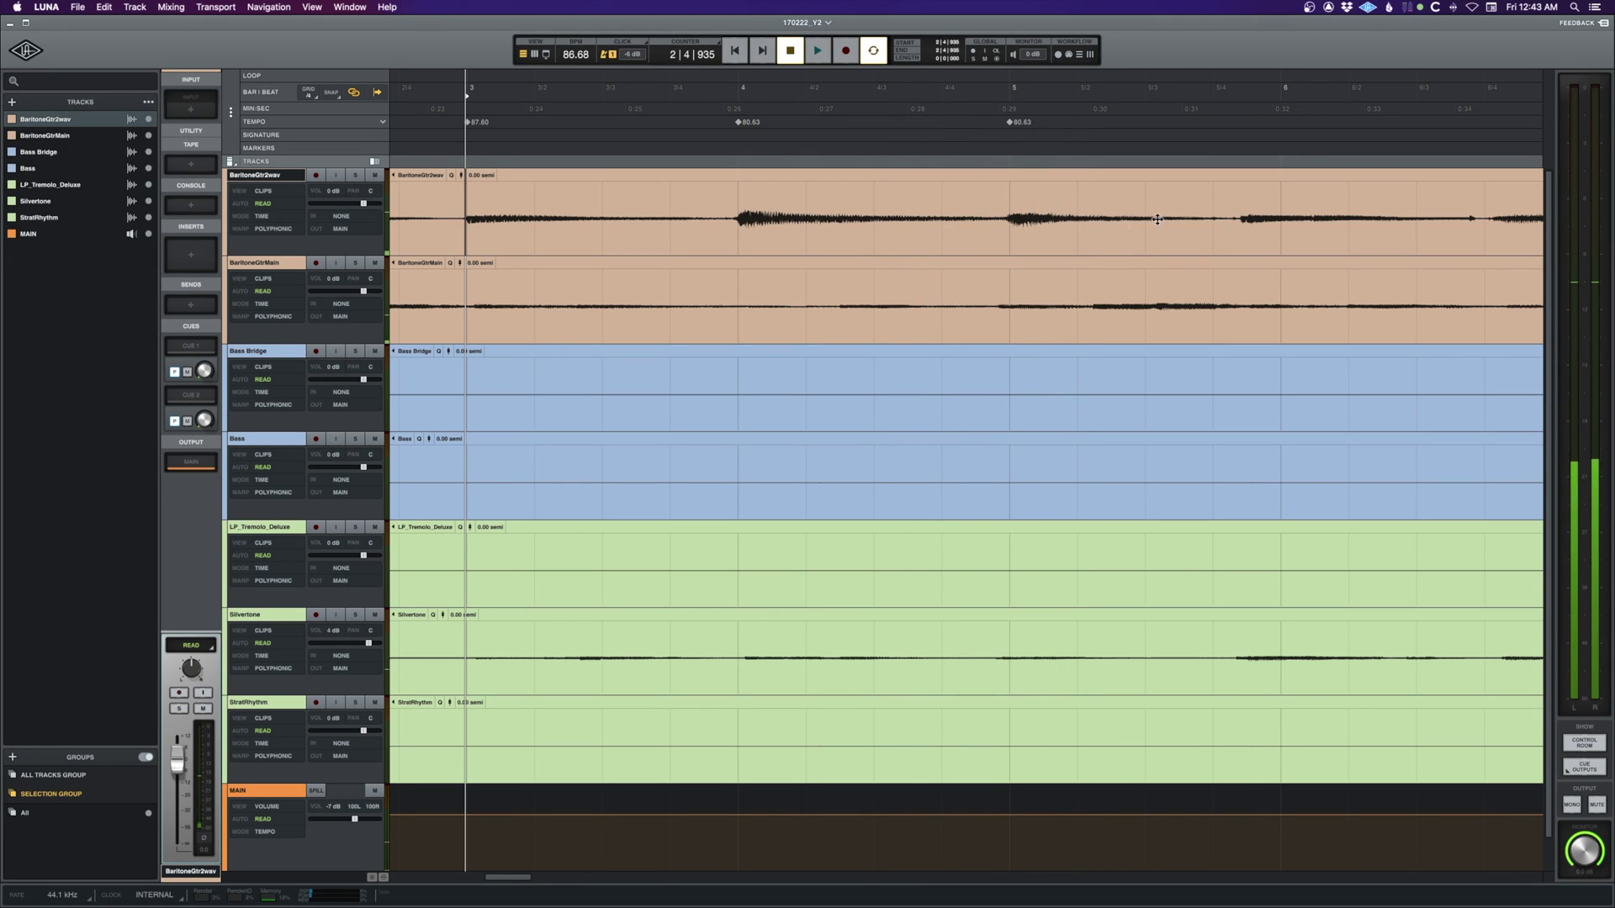
Play through bar 5 and set the playhead on the bar 6 guitar downbeat
{"action": "left_click", "coordinate": [1007, 201]}
{"action": "key", "text": "space"}
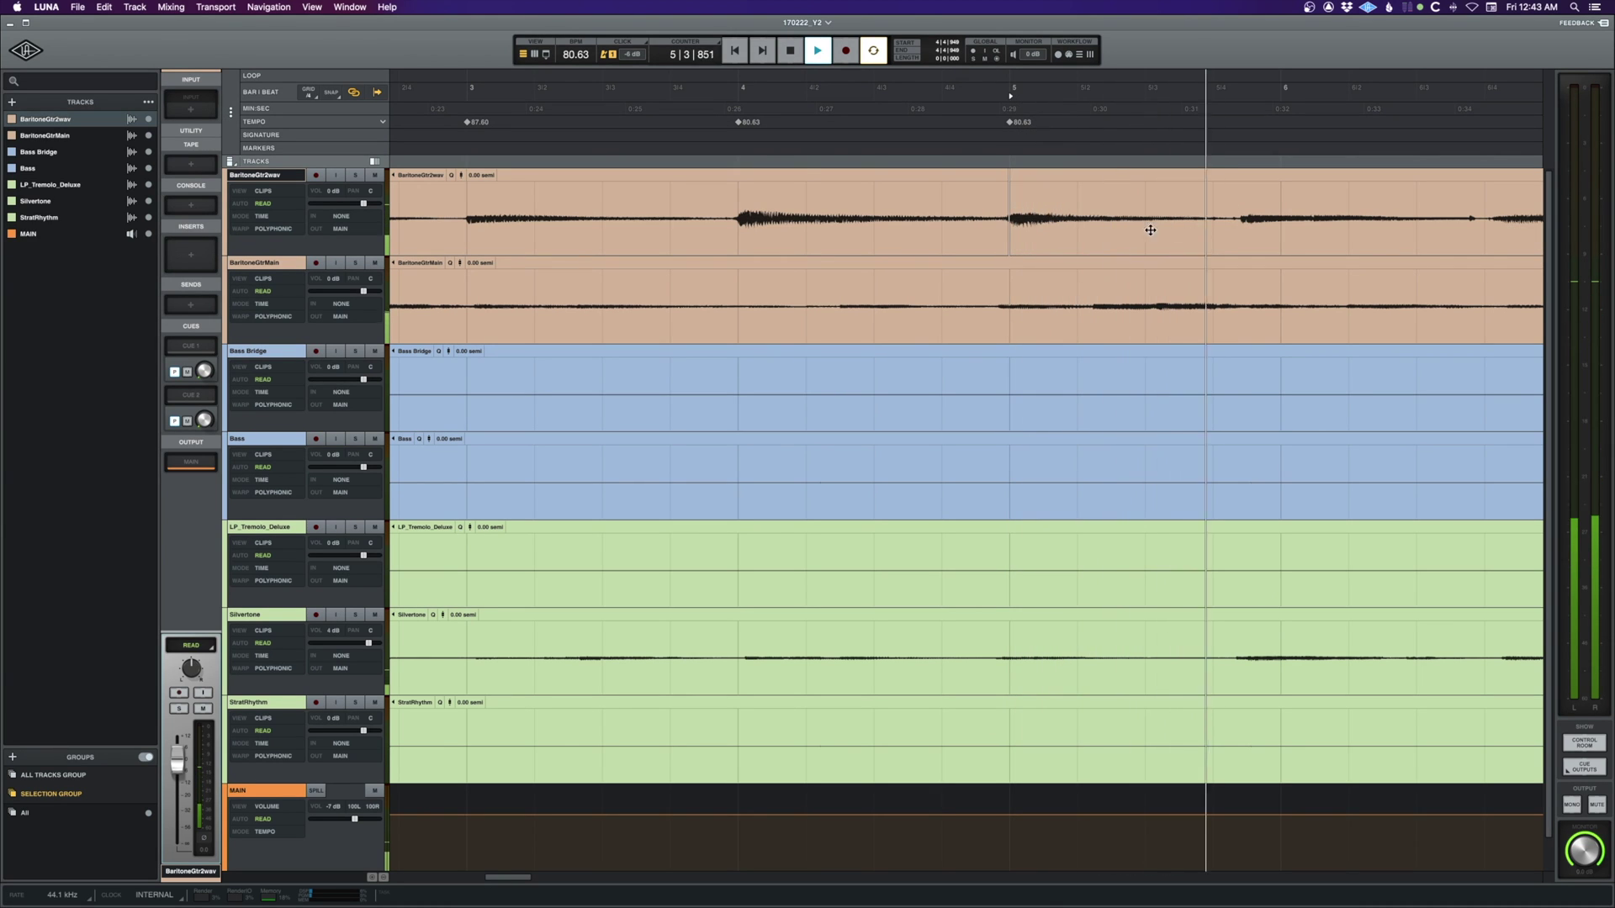
{"action": "key", "text": "space"}
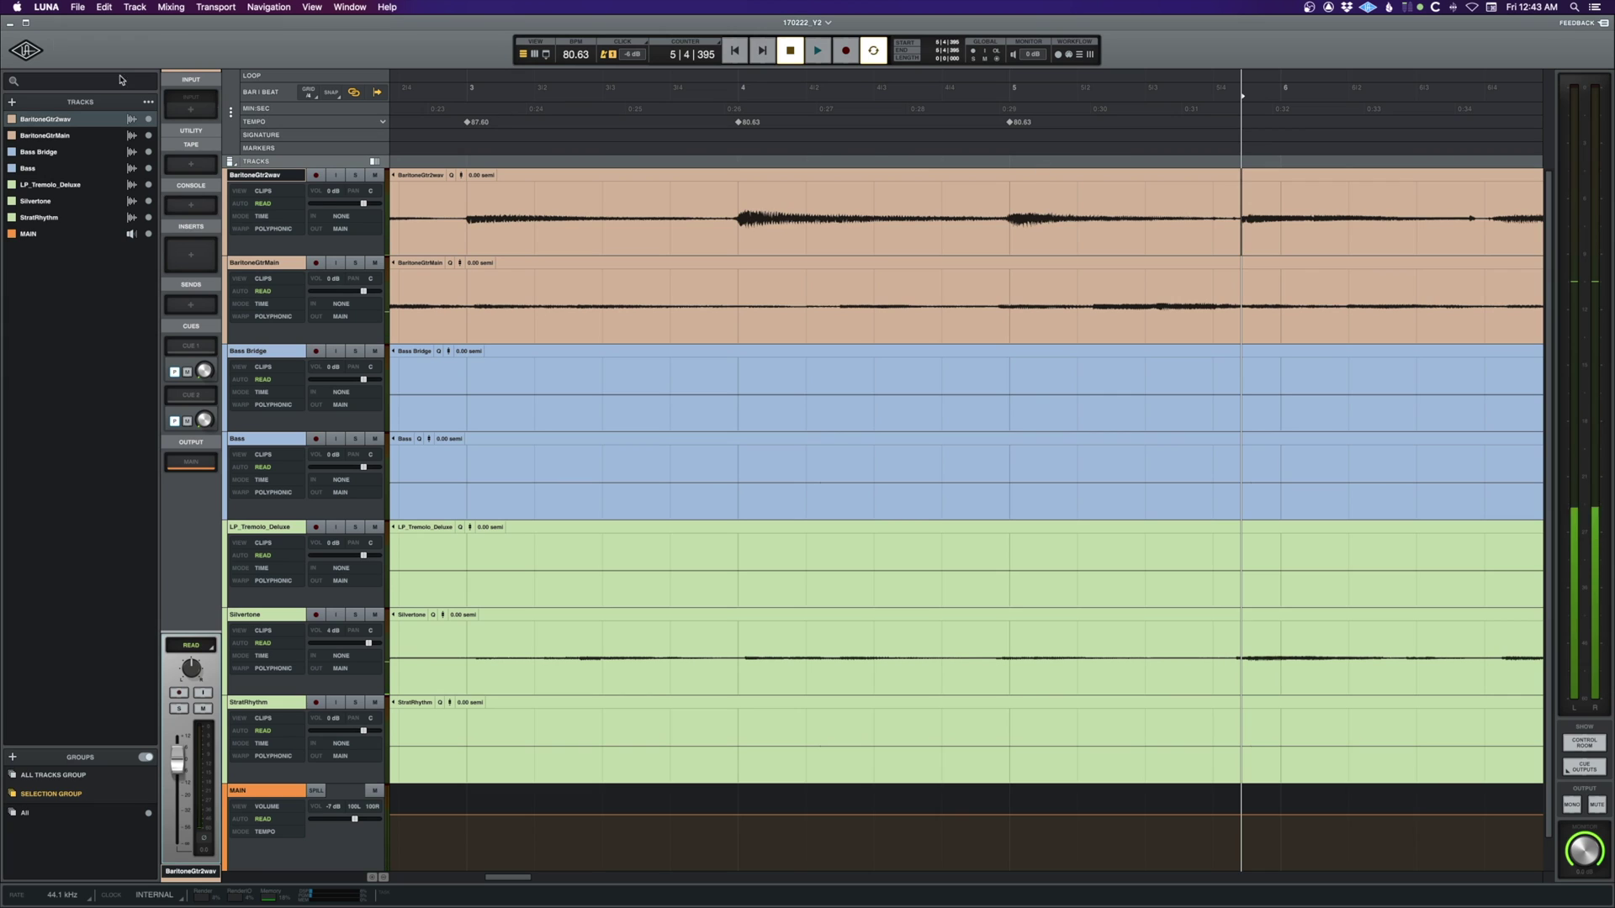
{"action": "left_click", "coordinate": [103, 6]}
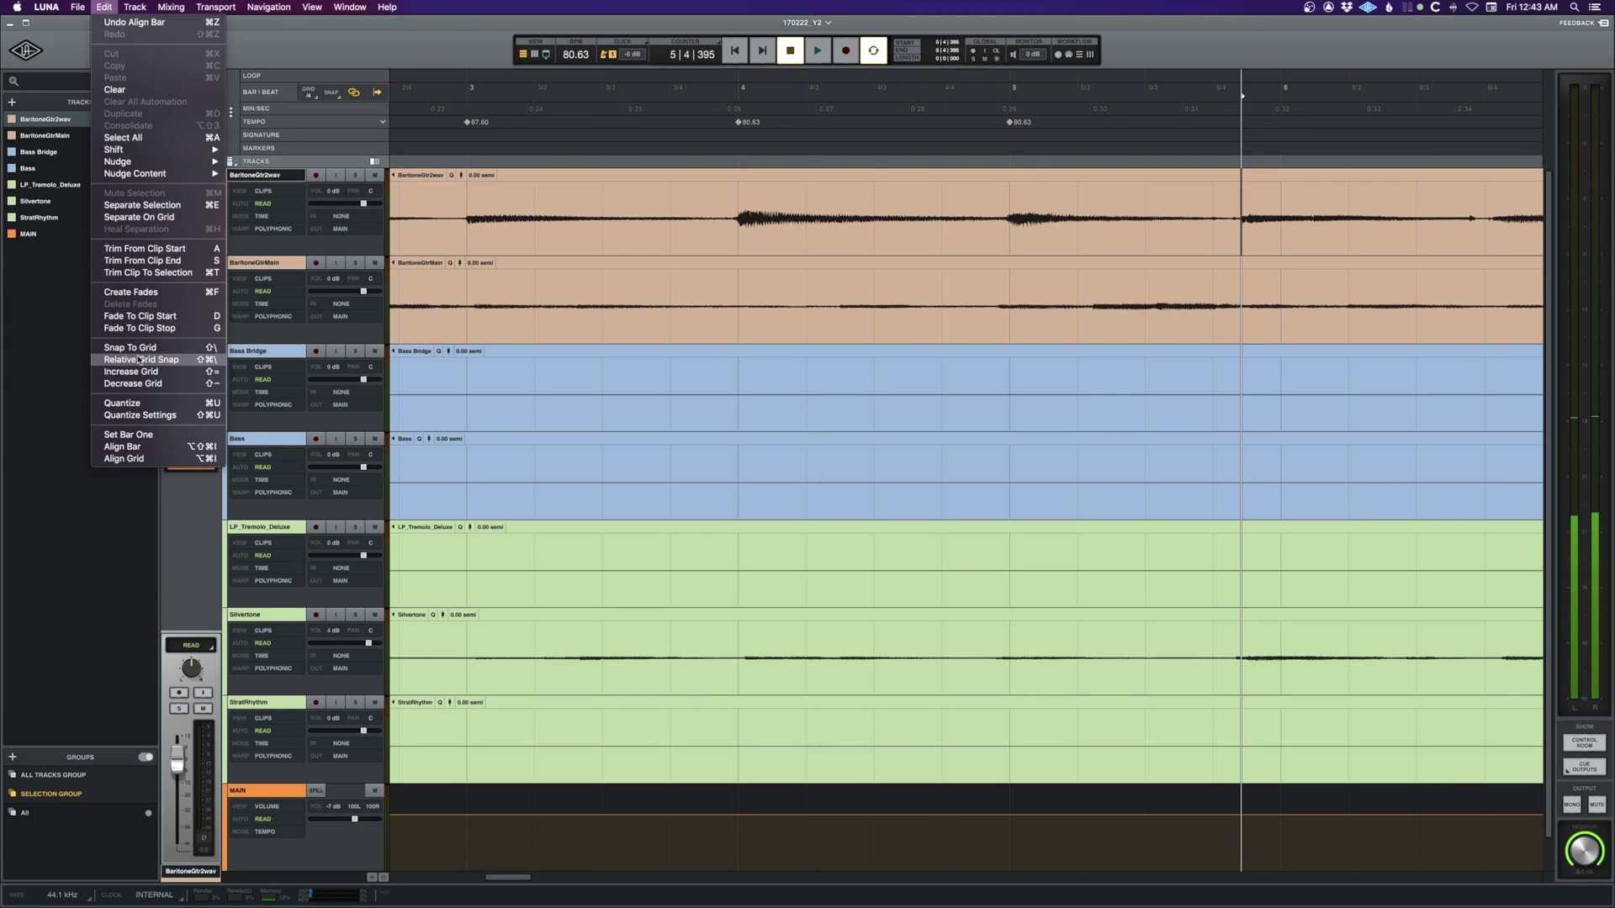
{"action": "left_click", "coordinate": [166, 447]}
{"action": "left_click", "coordinate": [1164, 191]}
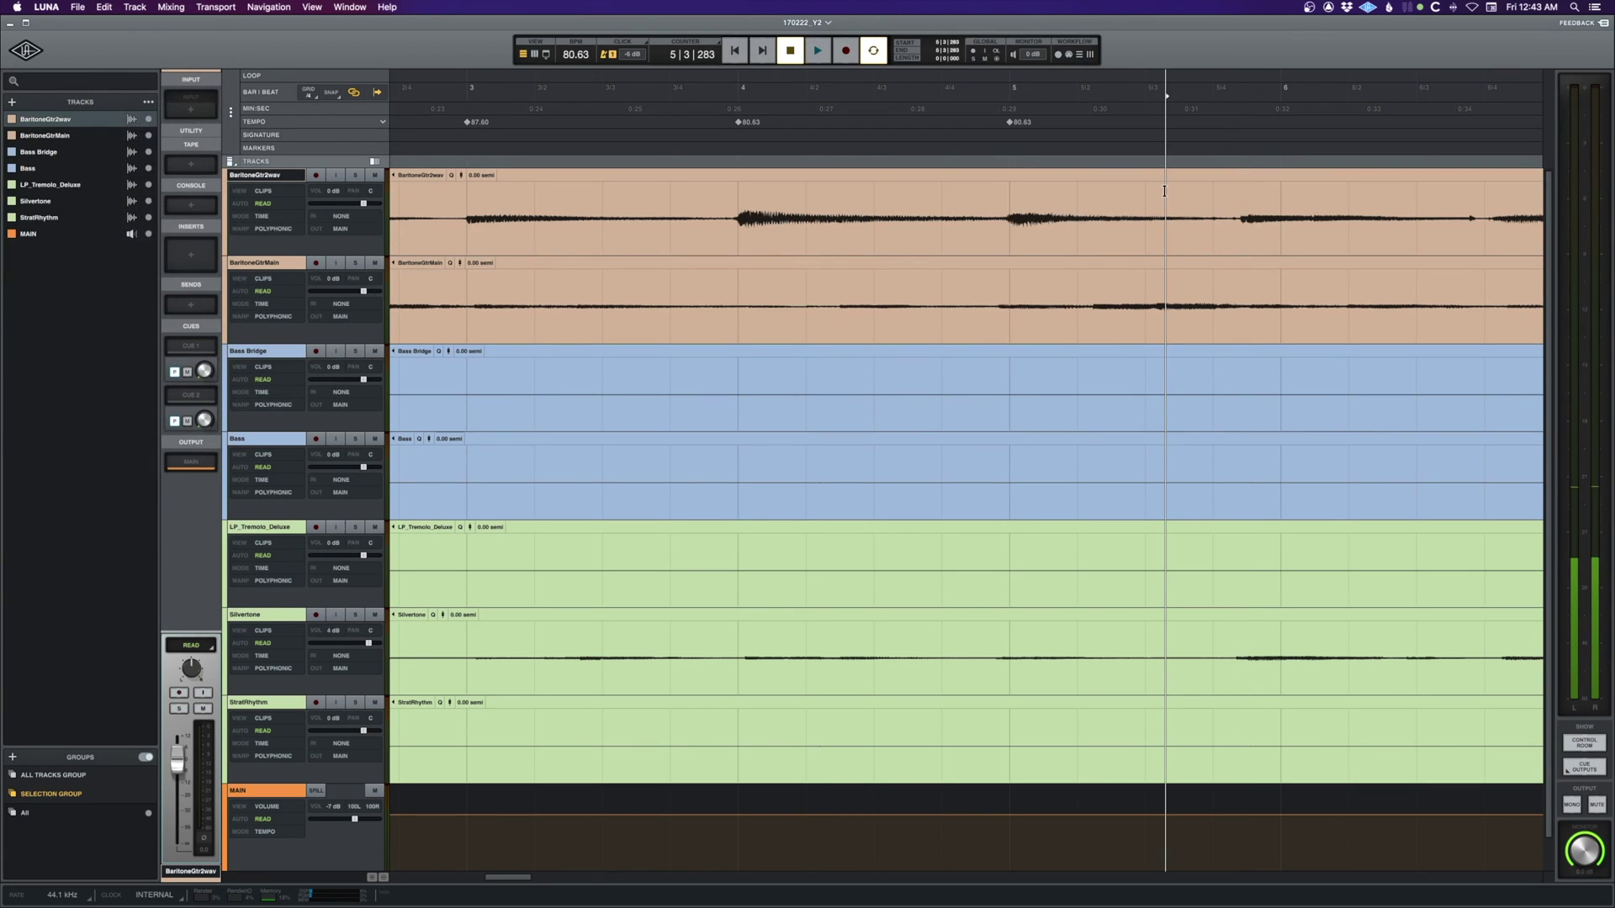
{"action": "left_click", "coordinate": [1241, 192]}
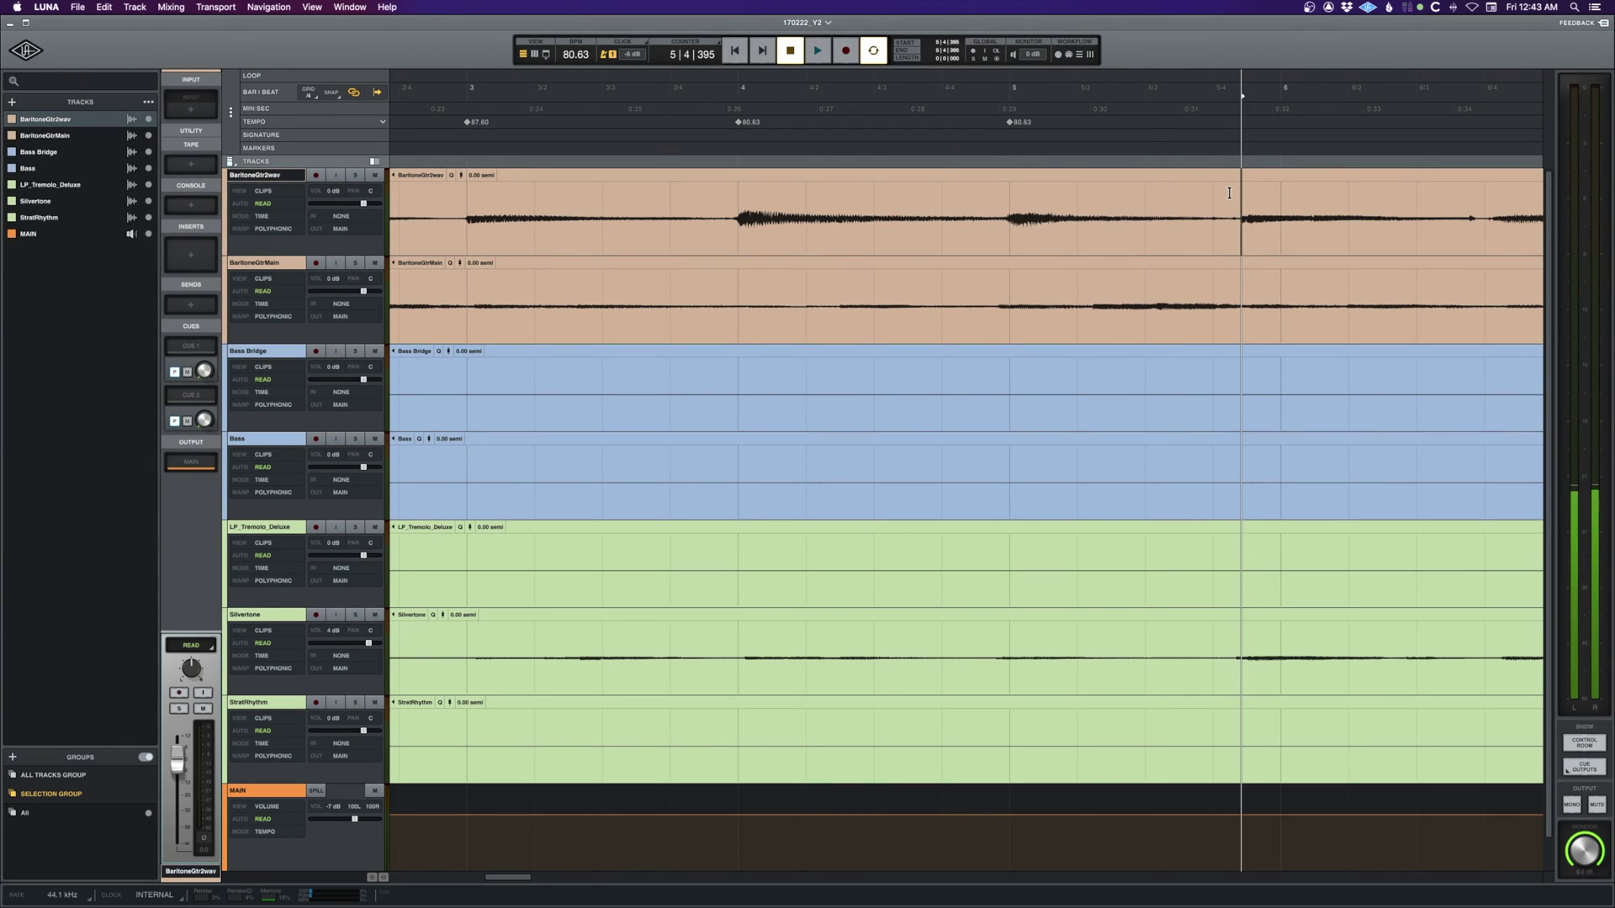
Align bar 6 to the playhead and play back the retimed bars
{"action": "left_click", "coordinate": [460, 196]}
{"action": "key", "text": "space"}
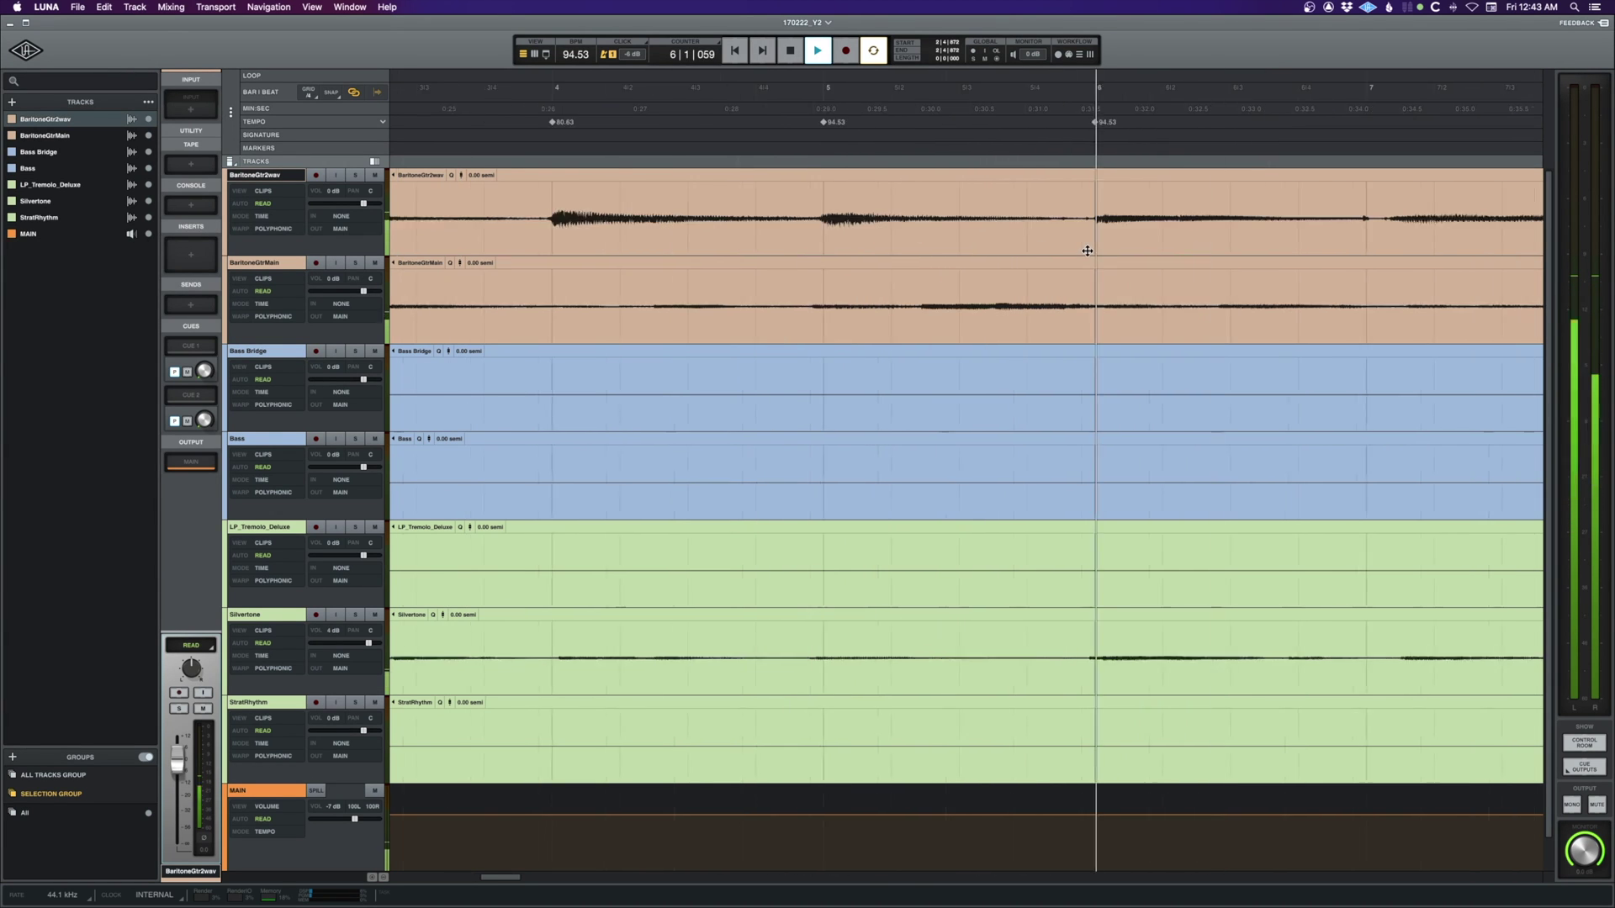
{"action": "key", "text": "space"}
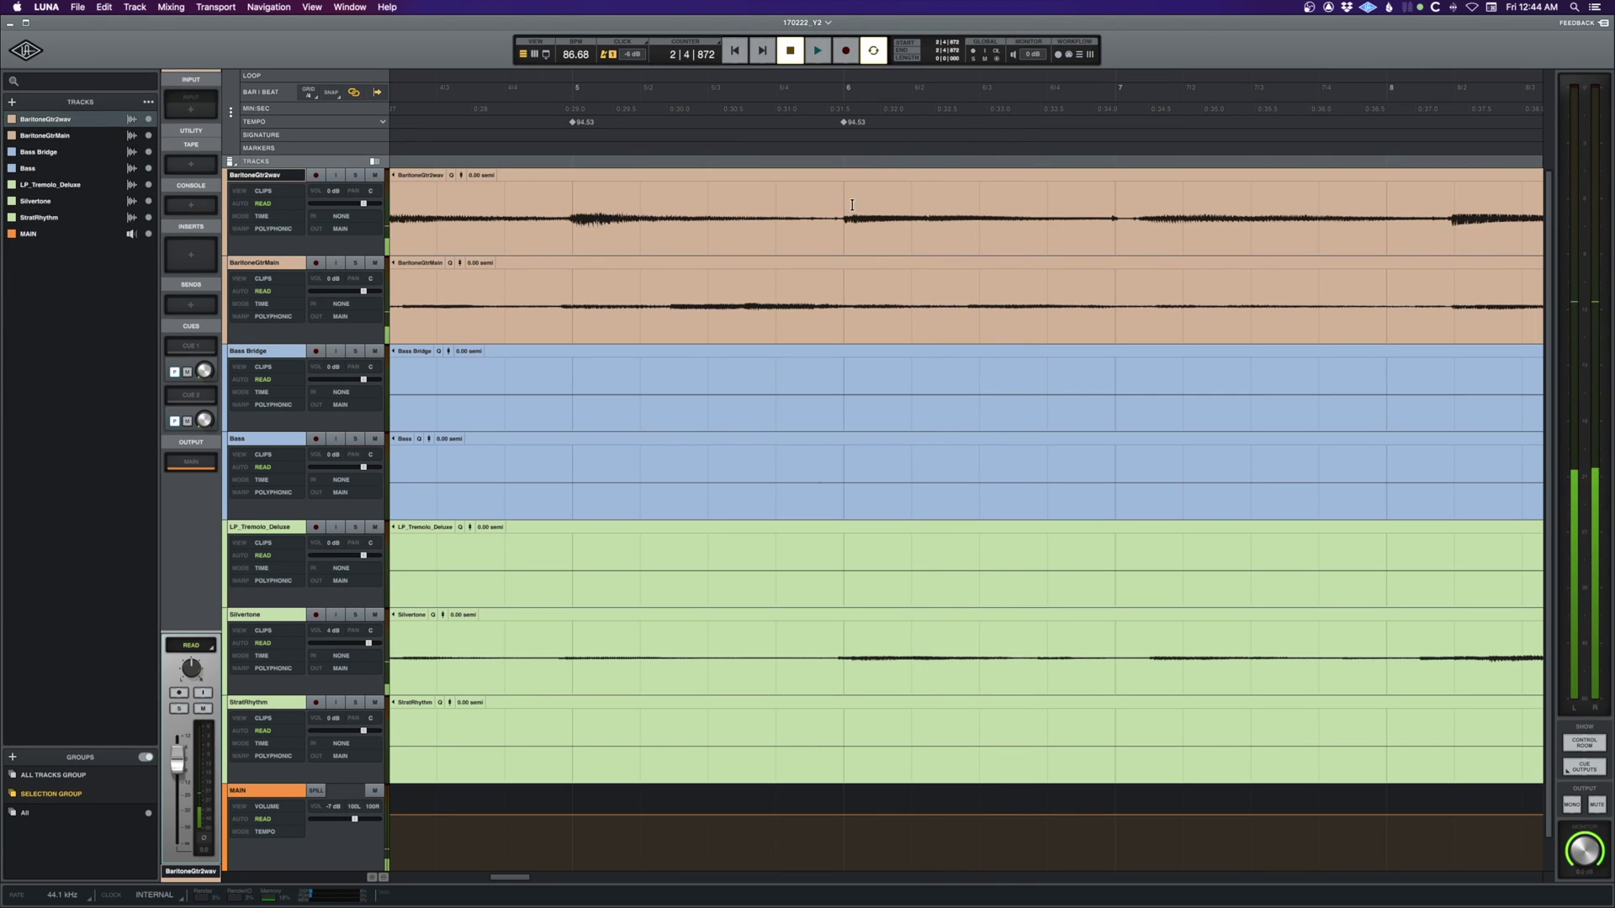
Place the playhead precisely on the bar 7 guitar downbeat and check it
{"action": "left_click", "coordinate": [1074, 208]}
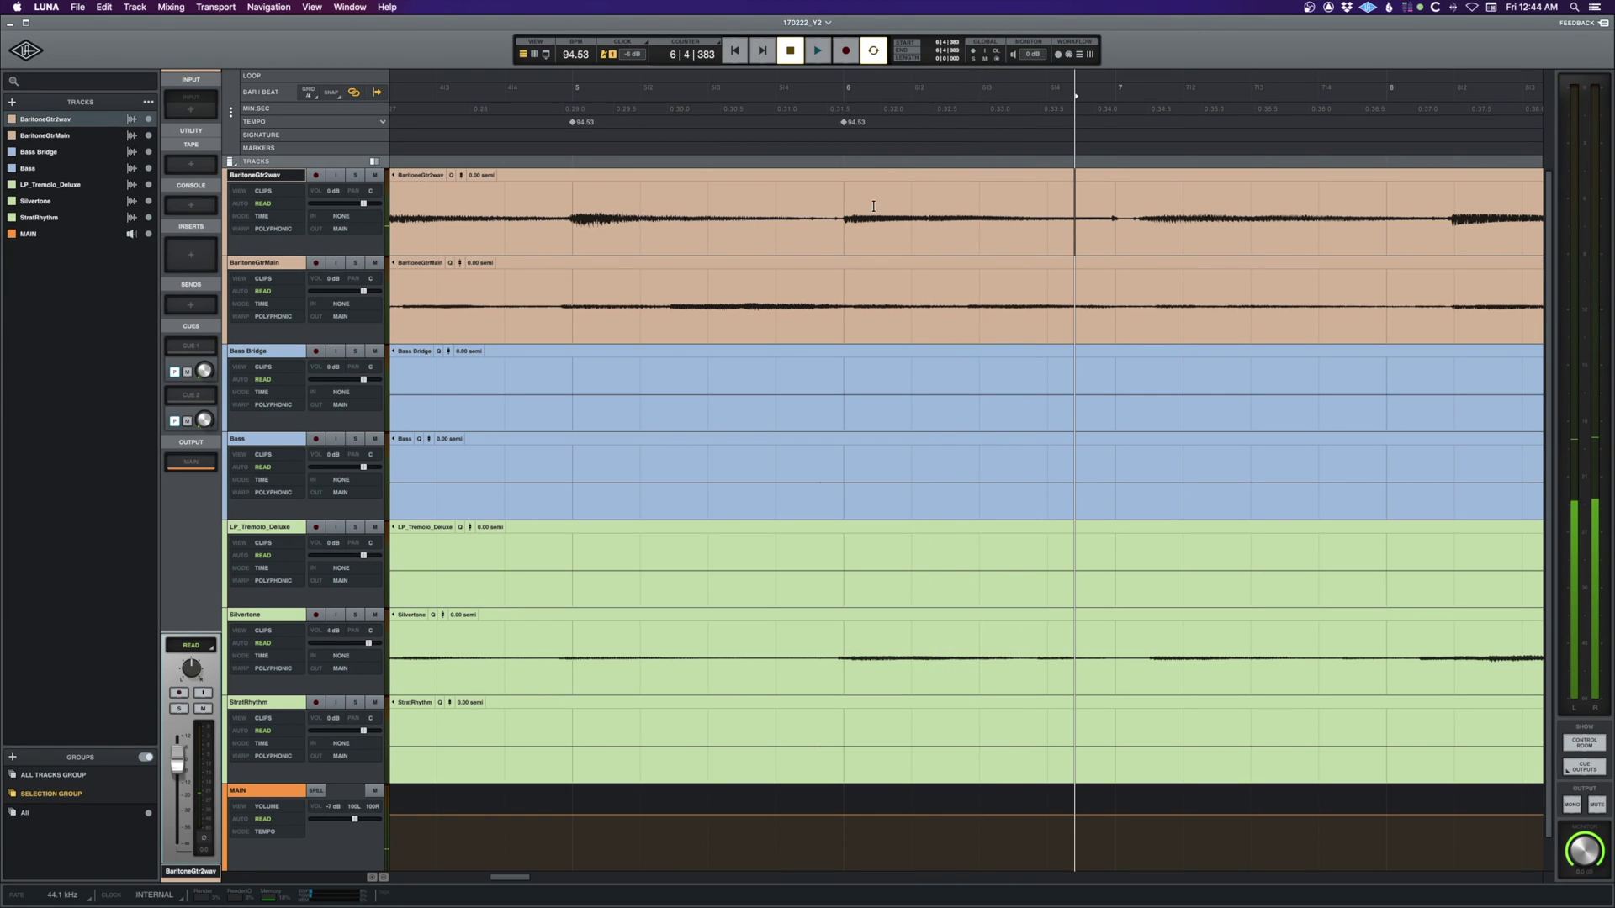
{"action": "left_click", "coordinate": [844, 206]}
{"action": "key", "text": "space"}
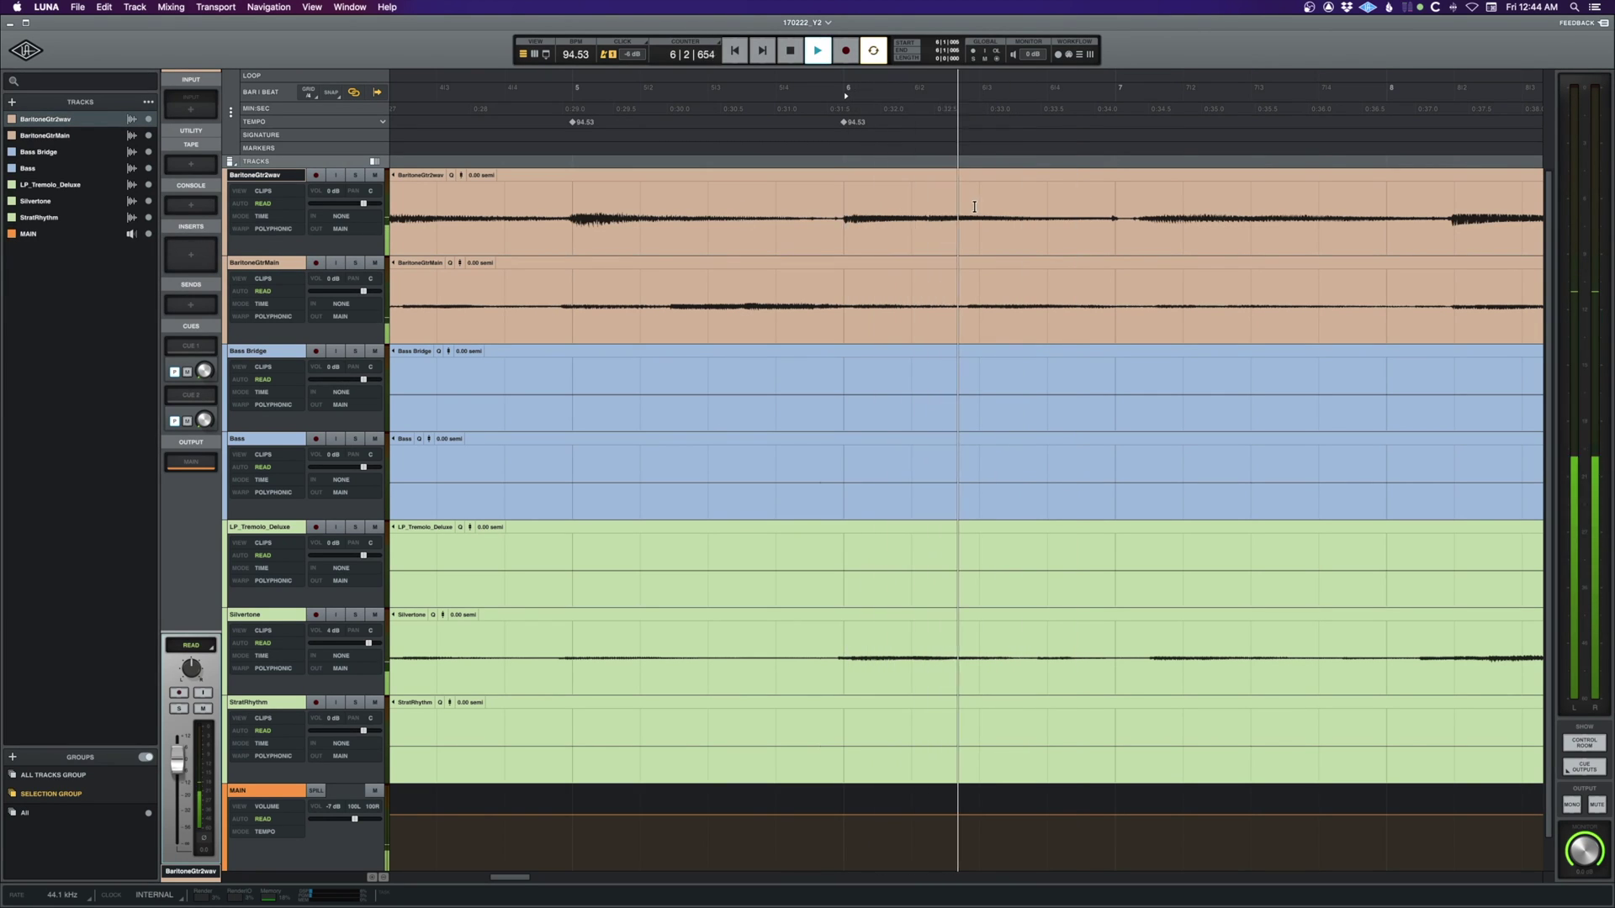
{"action": "key", "text": "space"}
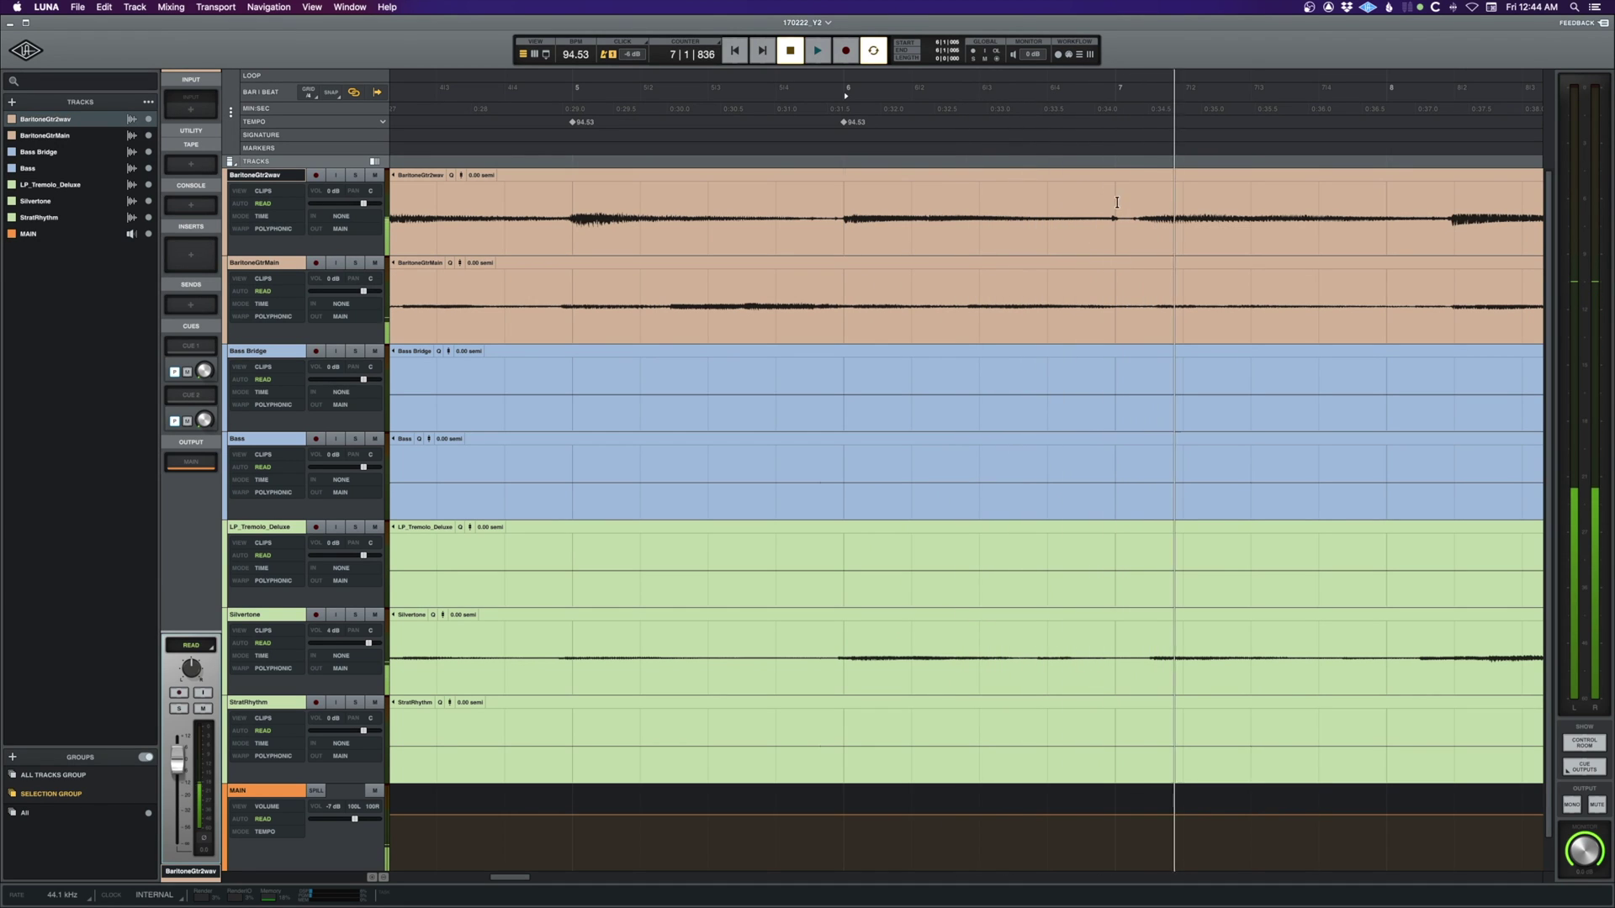
{"action": "left_click", "coordinate": [1143, 195]}
{"action": "left_click", "coordinate": [1138, 195]}
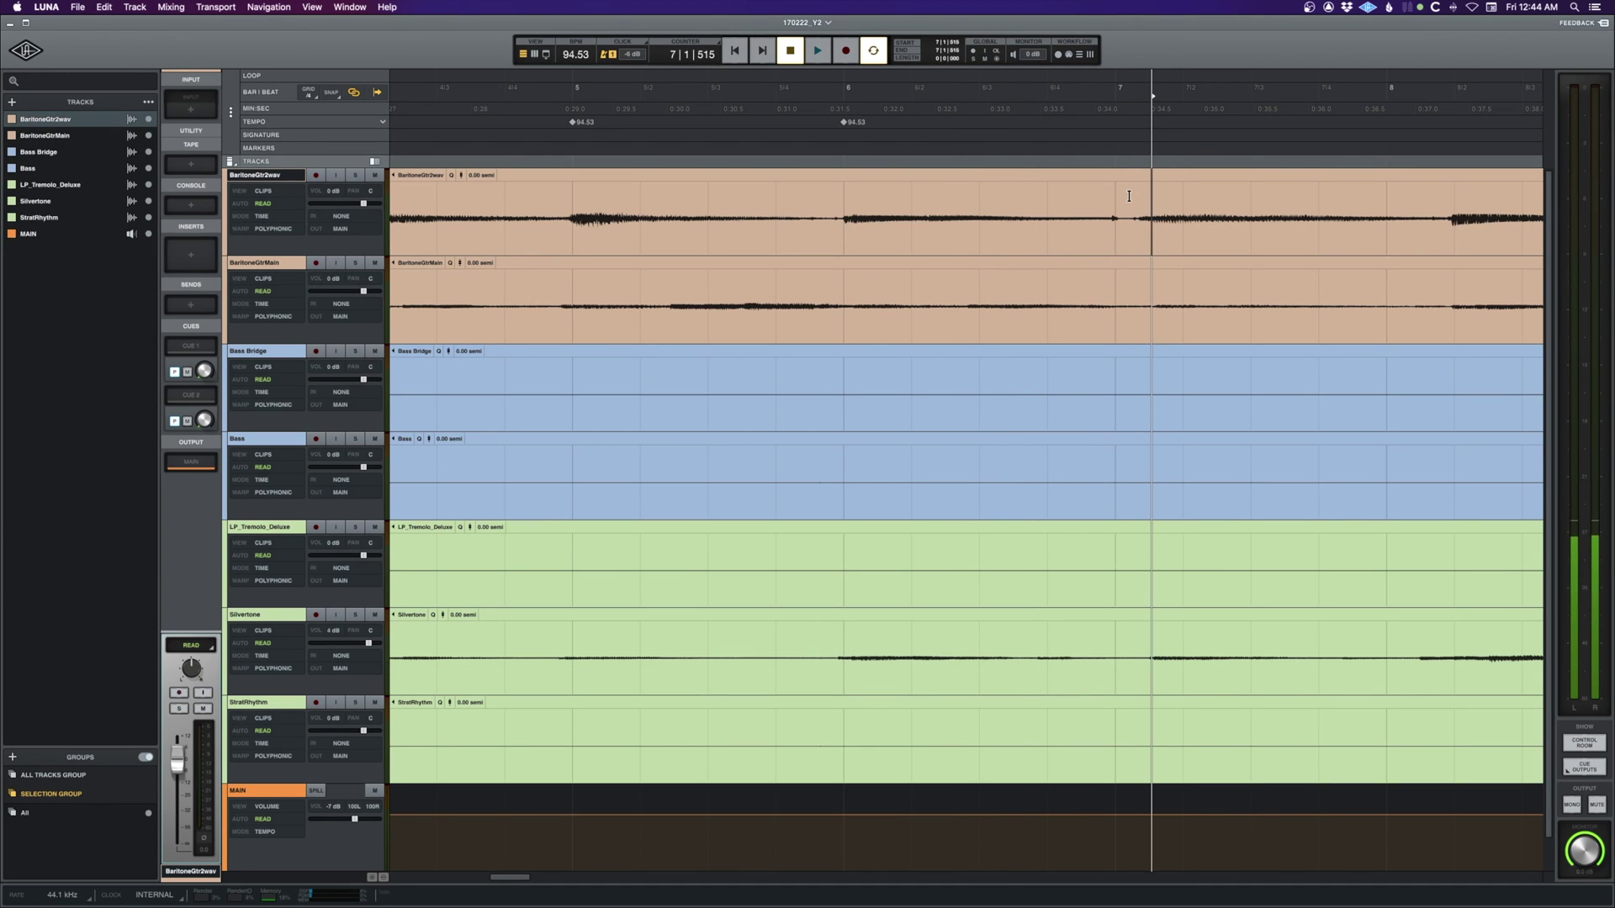
{"action": "left_click", "coordinate": [1124, 196]}
{"action": "key", "text": "space"}
{"action": "key", "text": "space"}
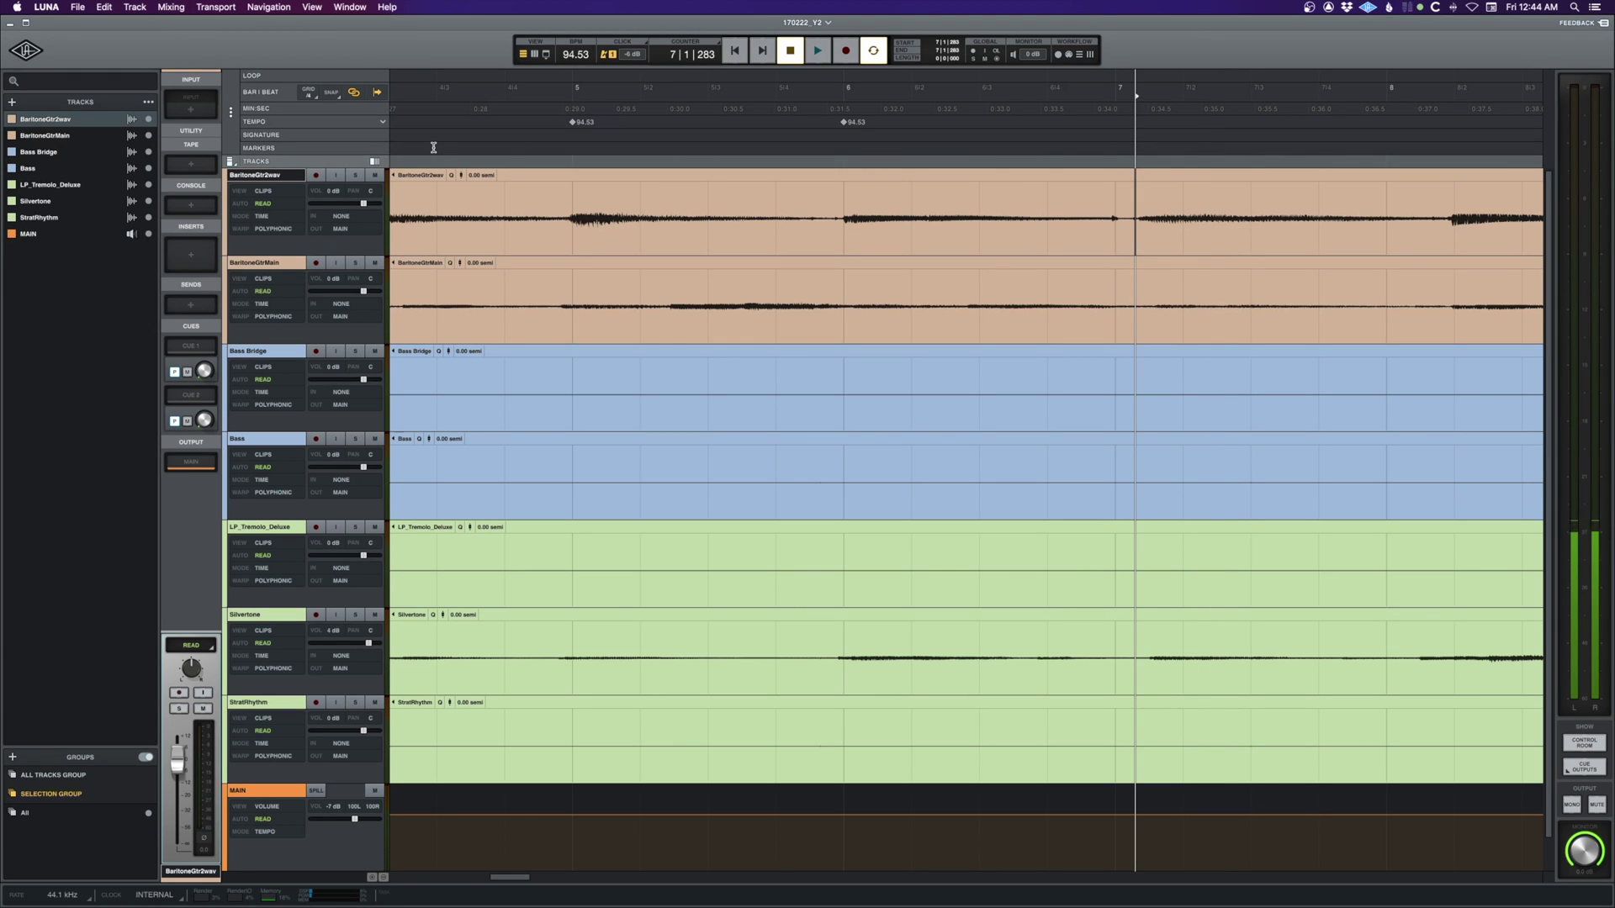
Tap an 88.04 BPM tempo marker at bar 7 and check it from before bar 5
{"action": "key", "text": "t"}
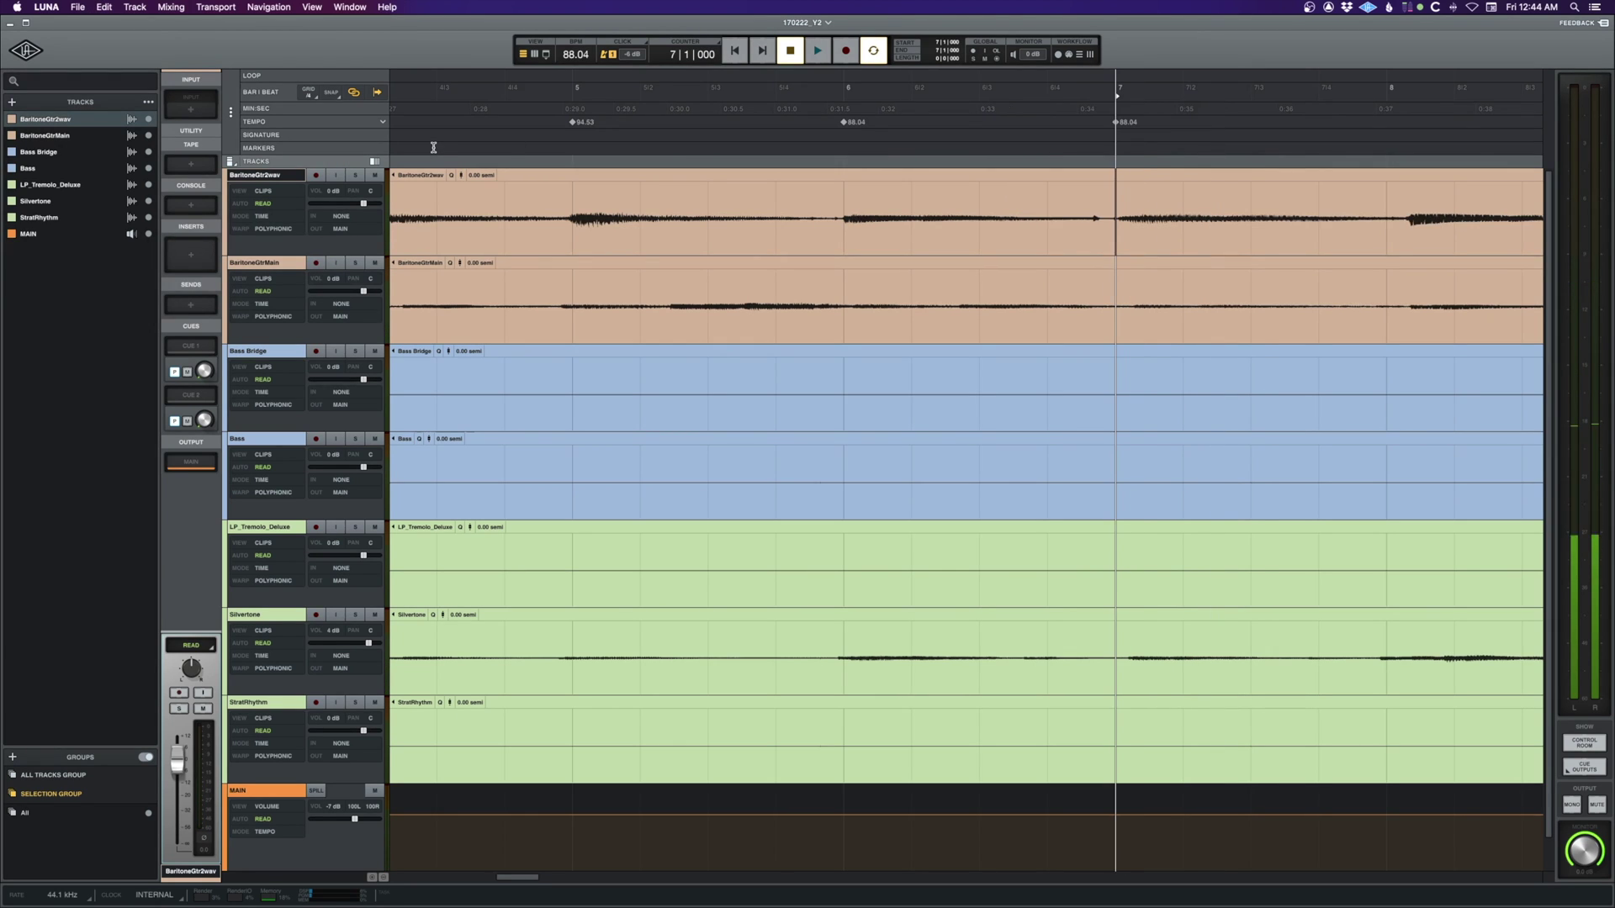
{"action": "left_click", "coordinate": [592, 199]}
{"action": "left_click", "coordinate": [460, 201]}
{"action": "key", "text": "space"}
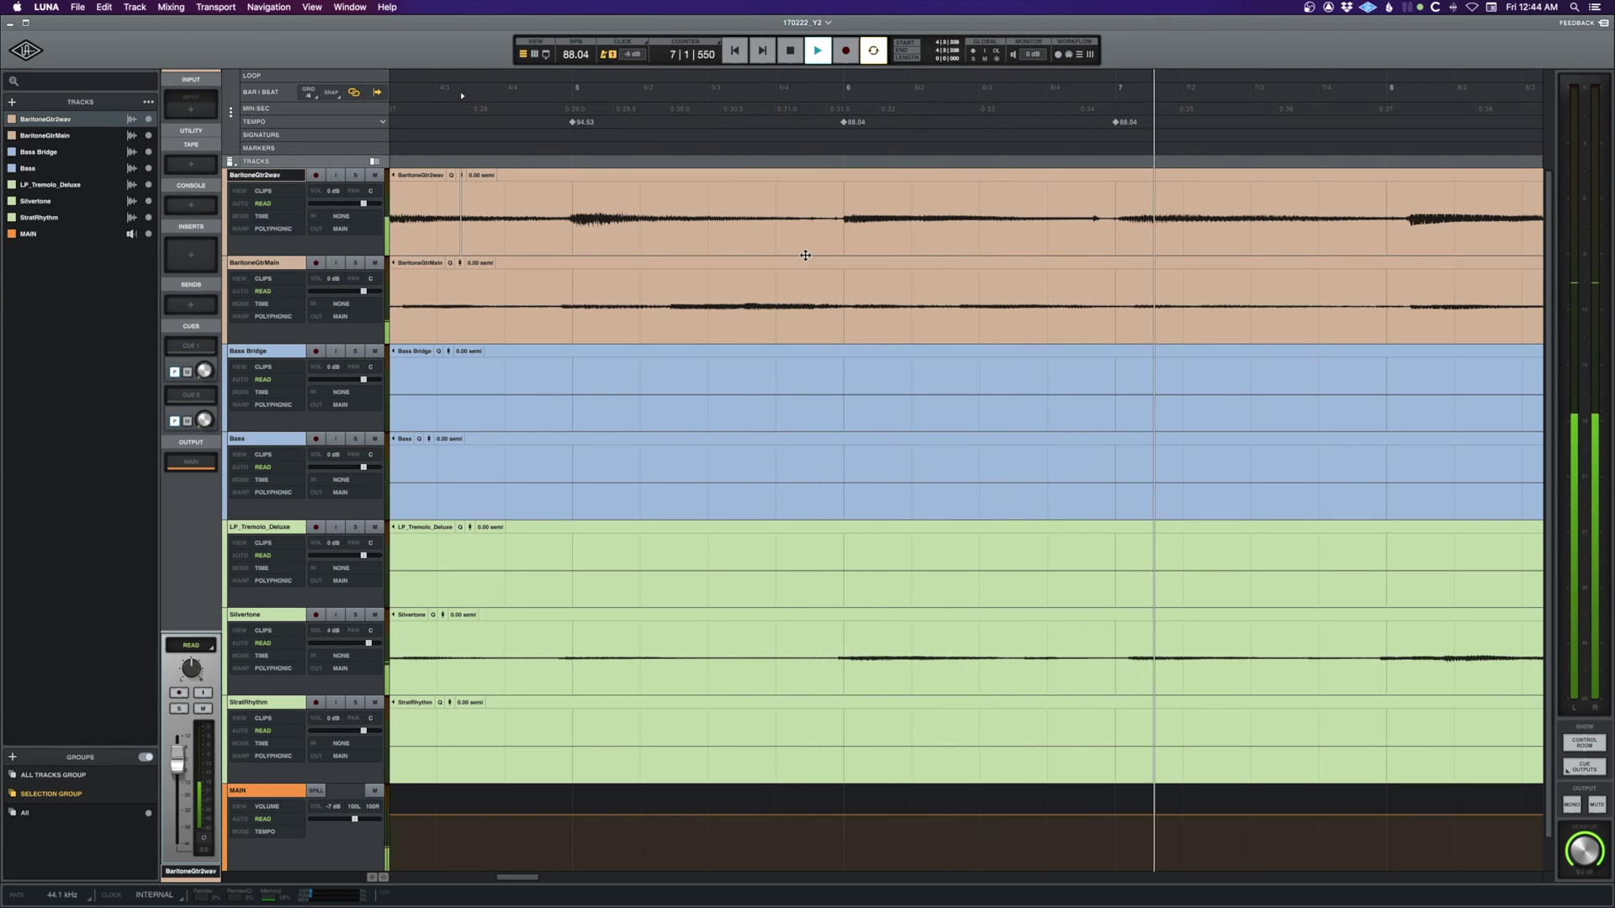
{"action": "key", "text": "space"}
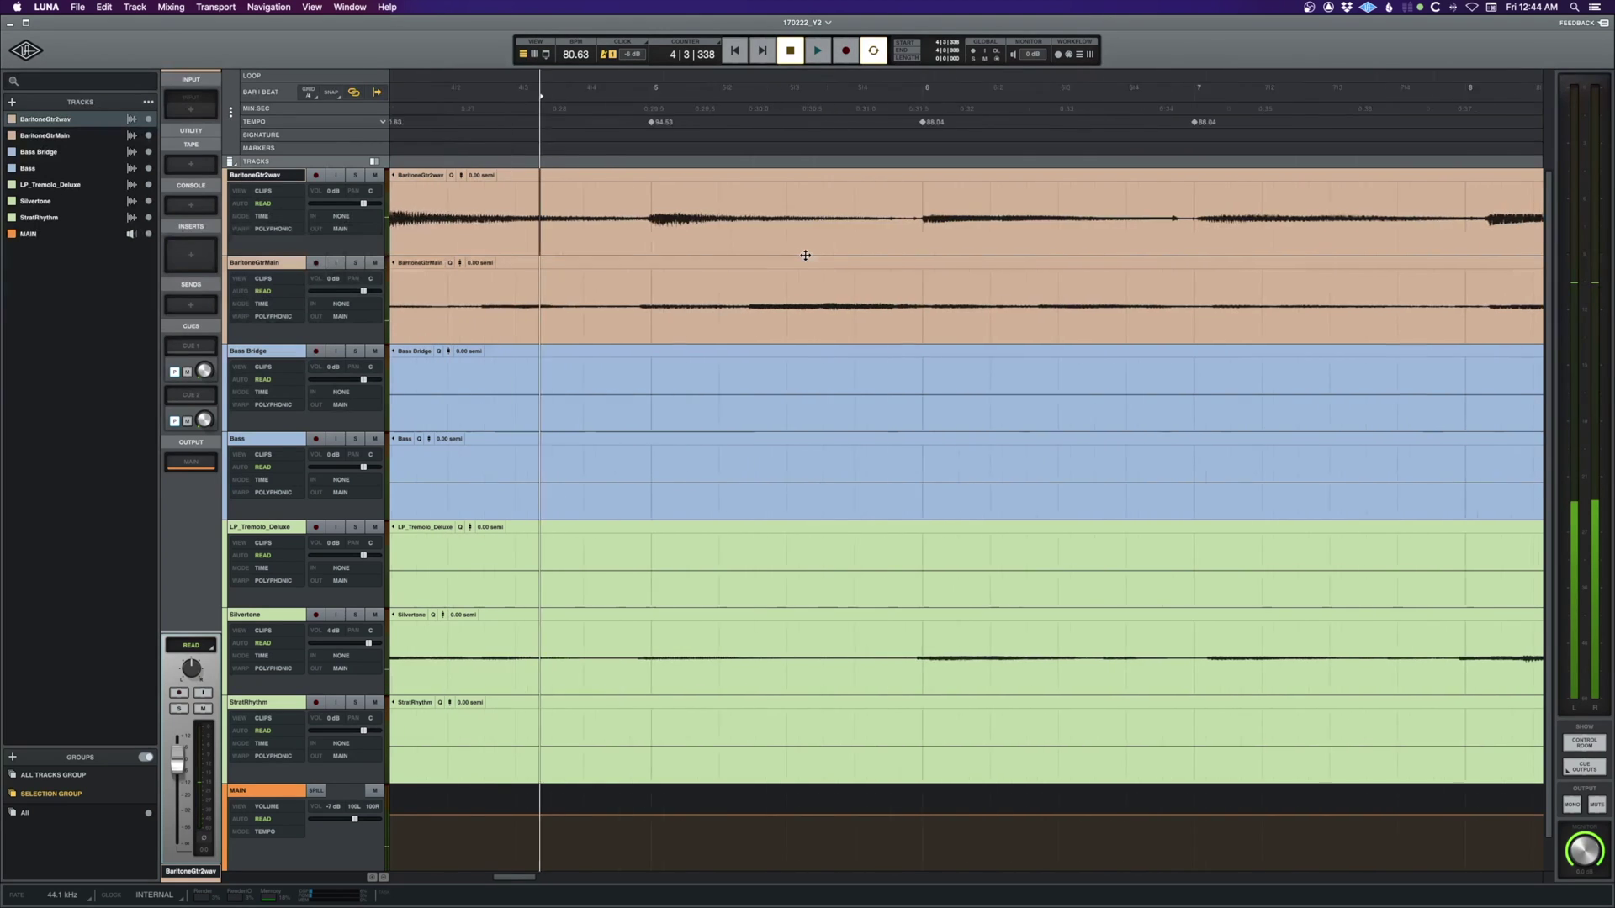
{"action": "key", "text": "super+minus"}
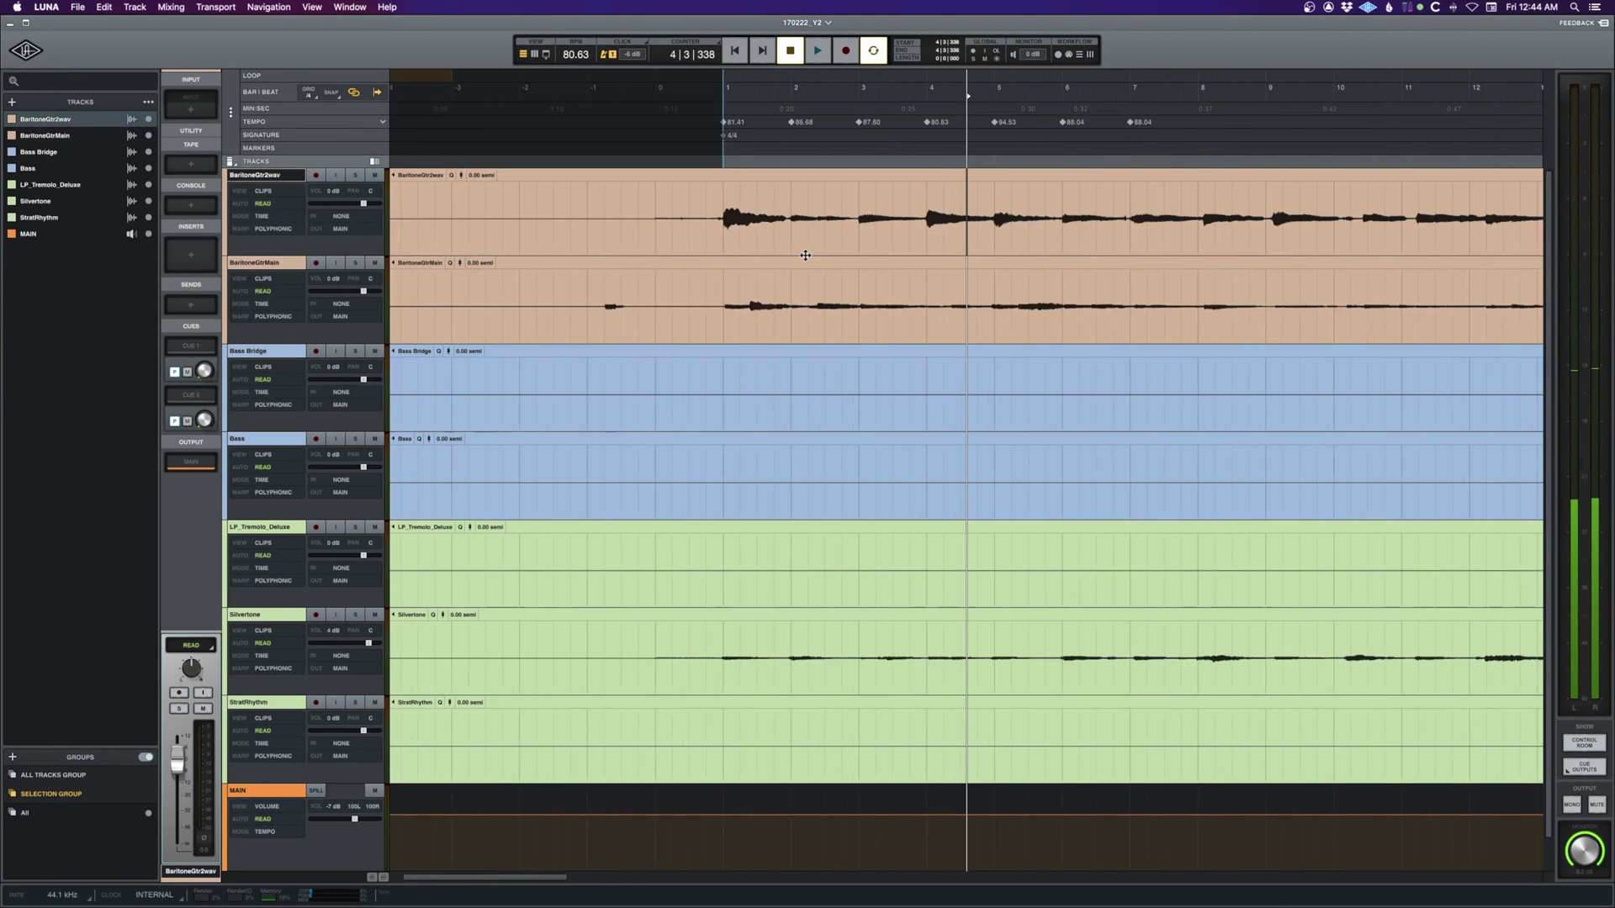
Solo the BaritoneGtr2wav track and play from just before bar 1
{"action": "left_click", "coordinate": [723, 289]}
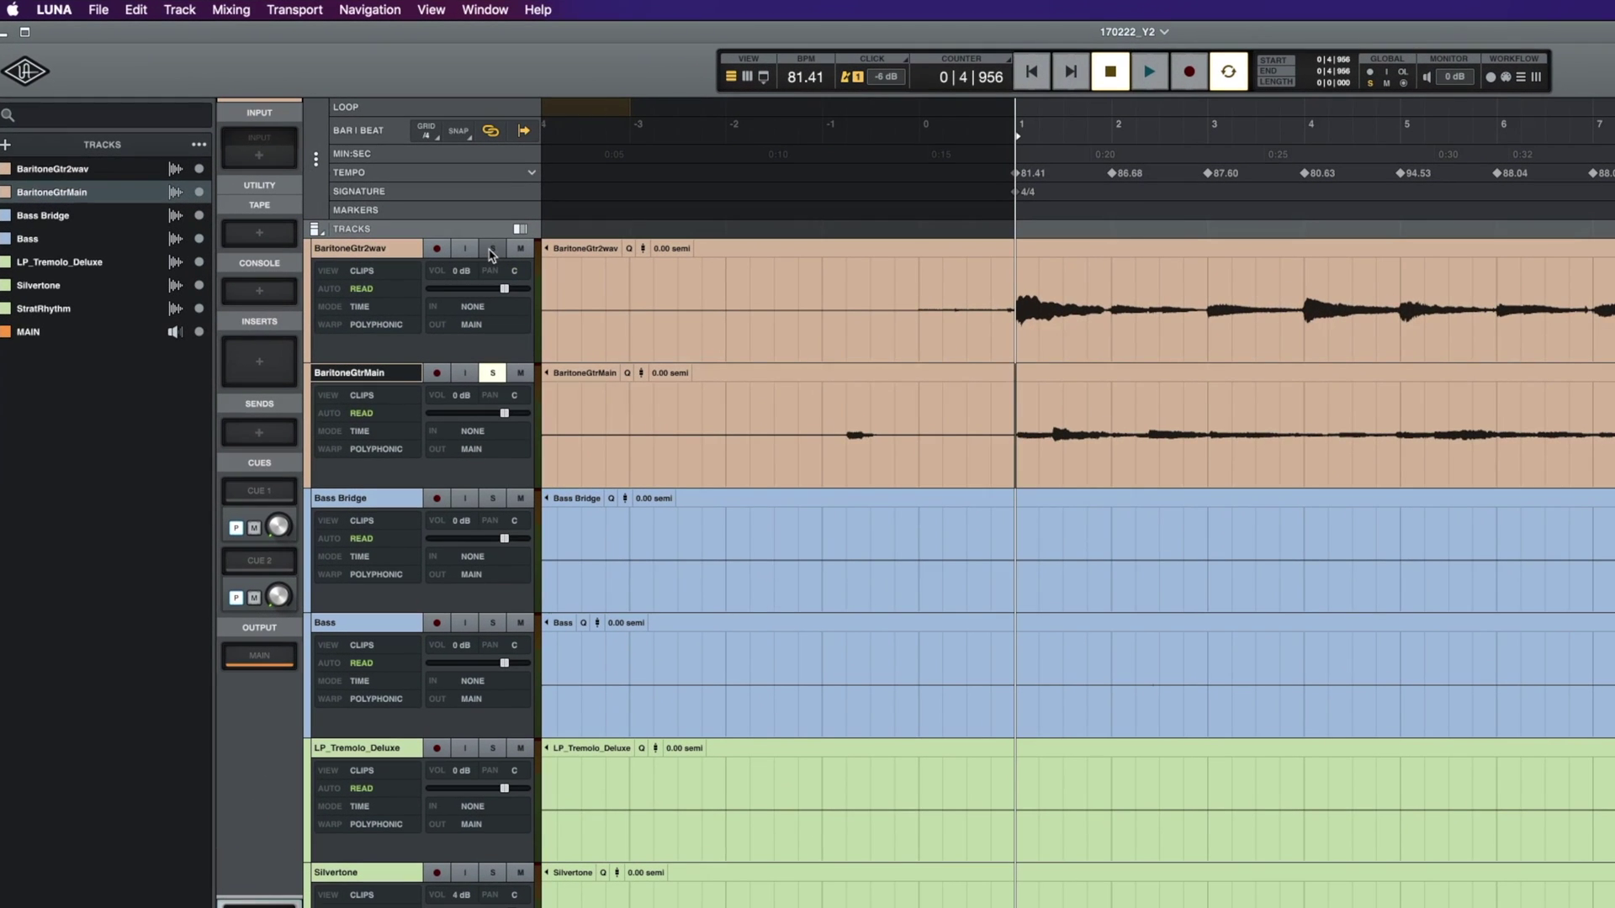
{"action": "left_click", "coordinate": [492, 251]}
{"action": "key", "text": "space"}
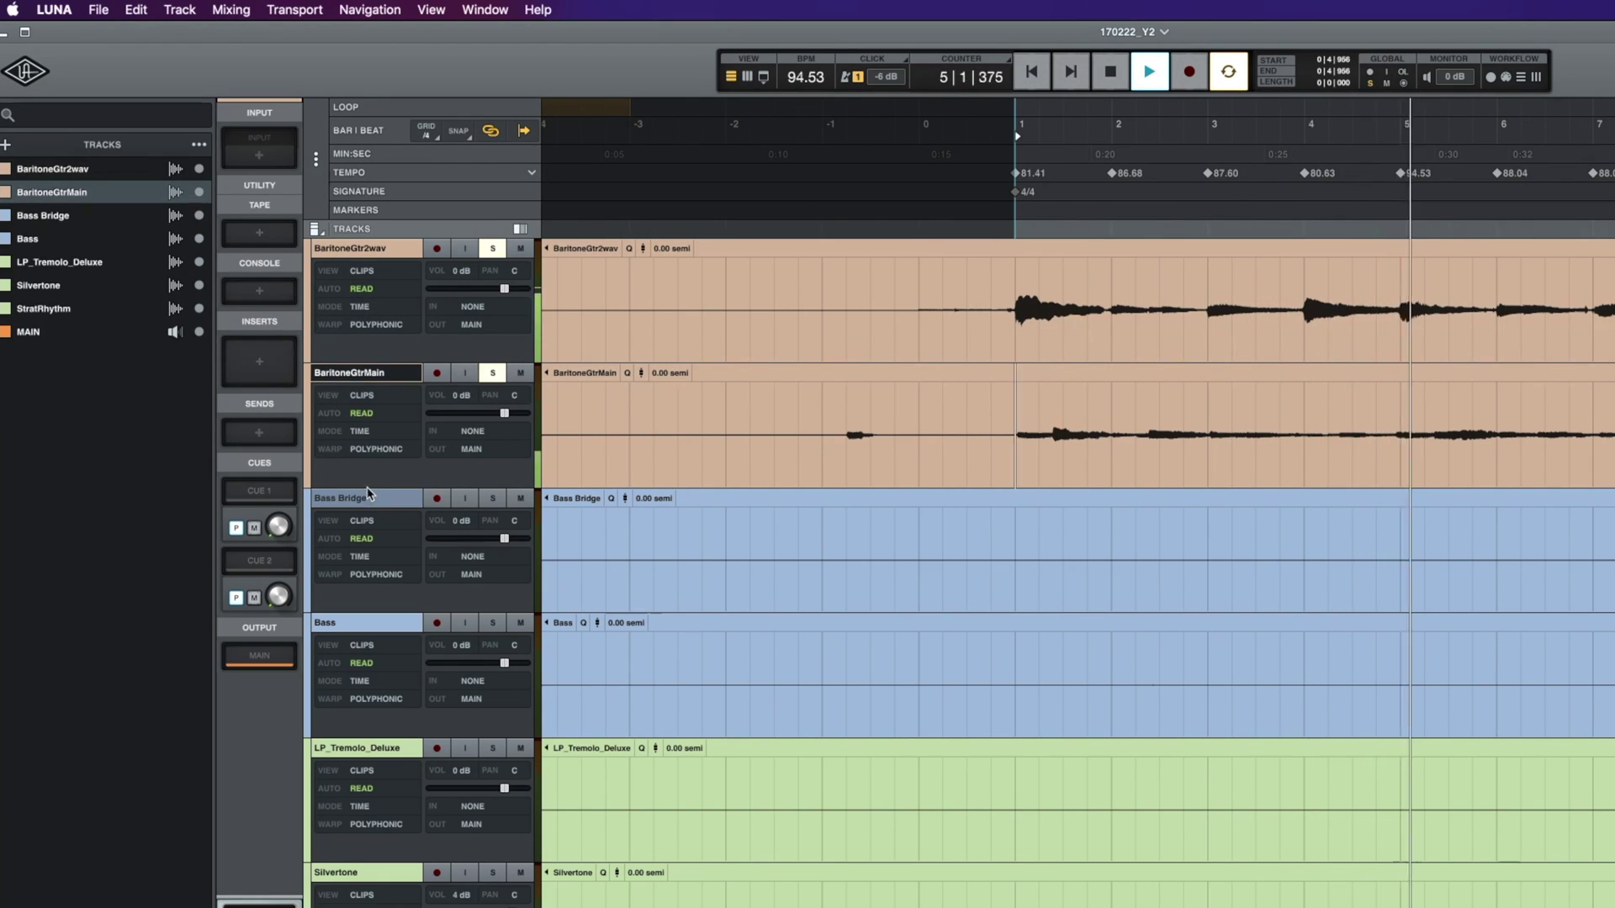
Make BaritoneGtrMain taller and replay the baritone guitars over the first bars
{"action": "left_click_drag", "start_coordinate": [371, 487], "coordinate": [404, 805]}
{"action": "key", "text": "space"}
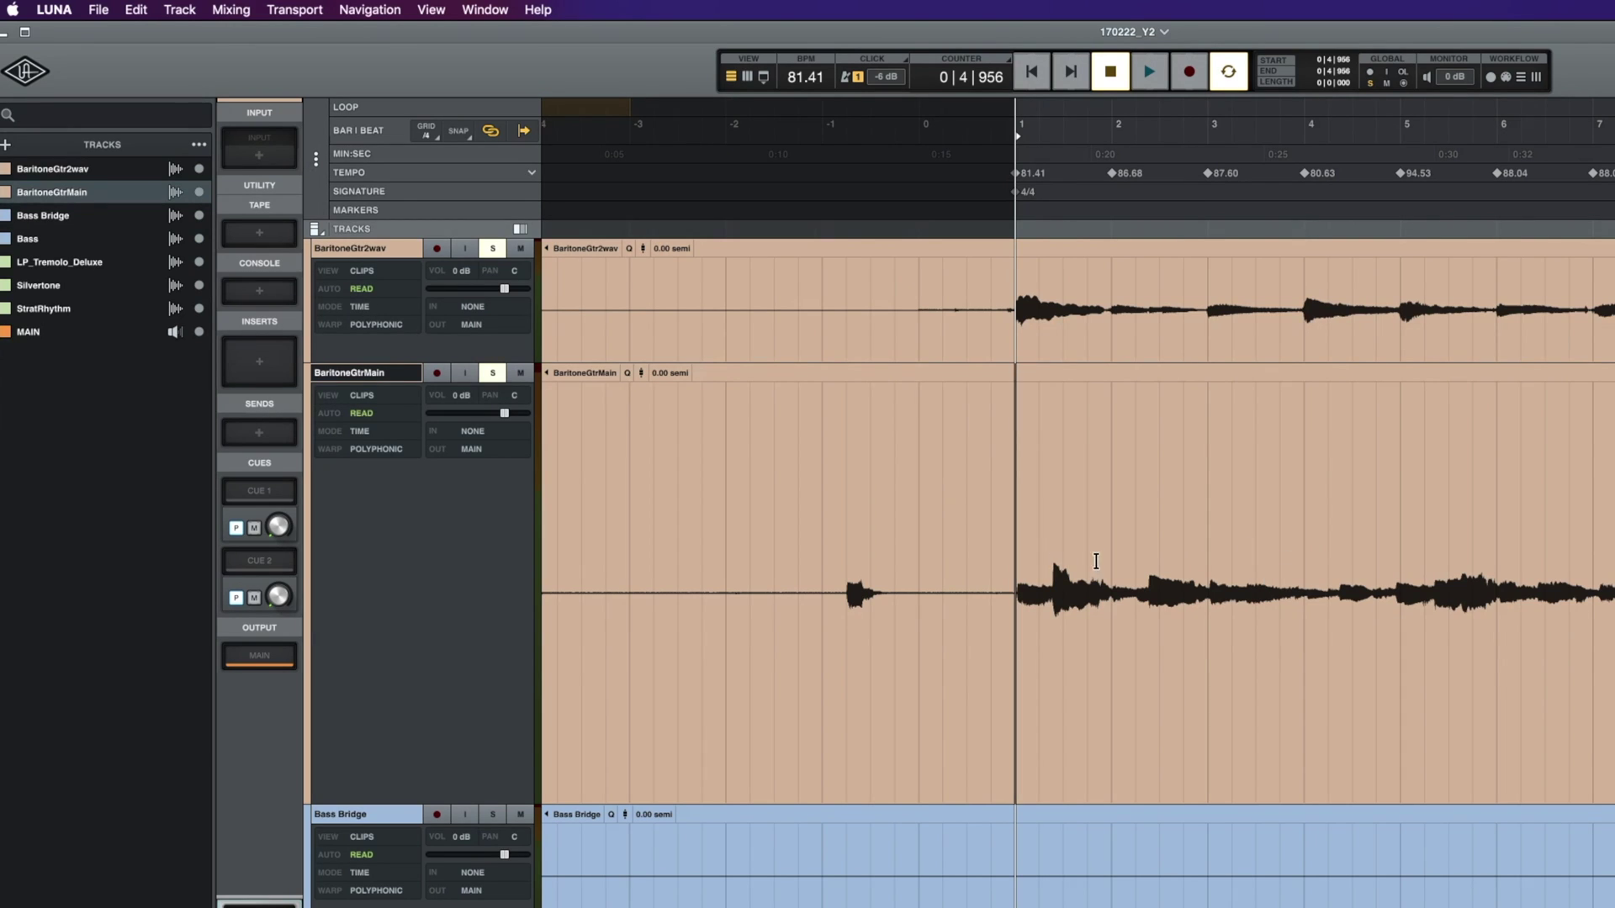
{"action": "key", "text": "space"}
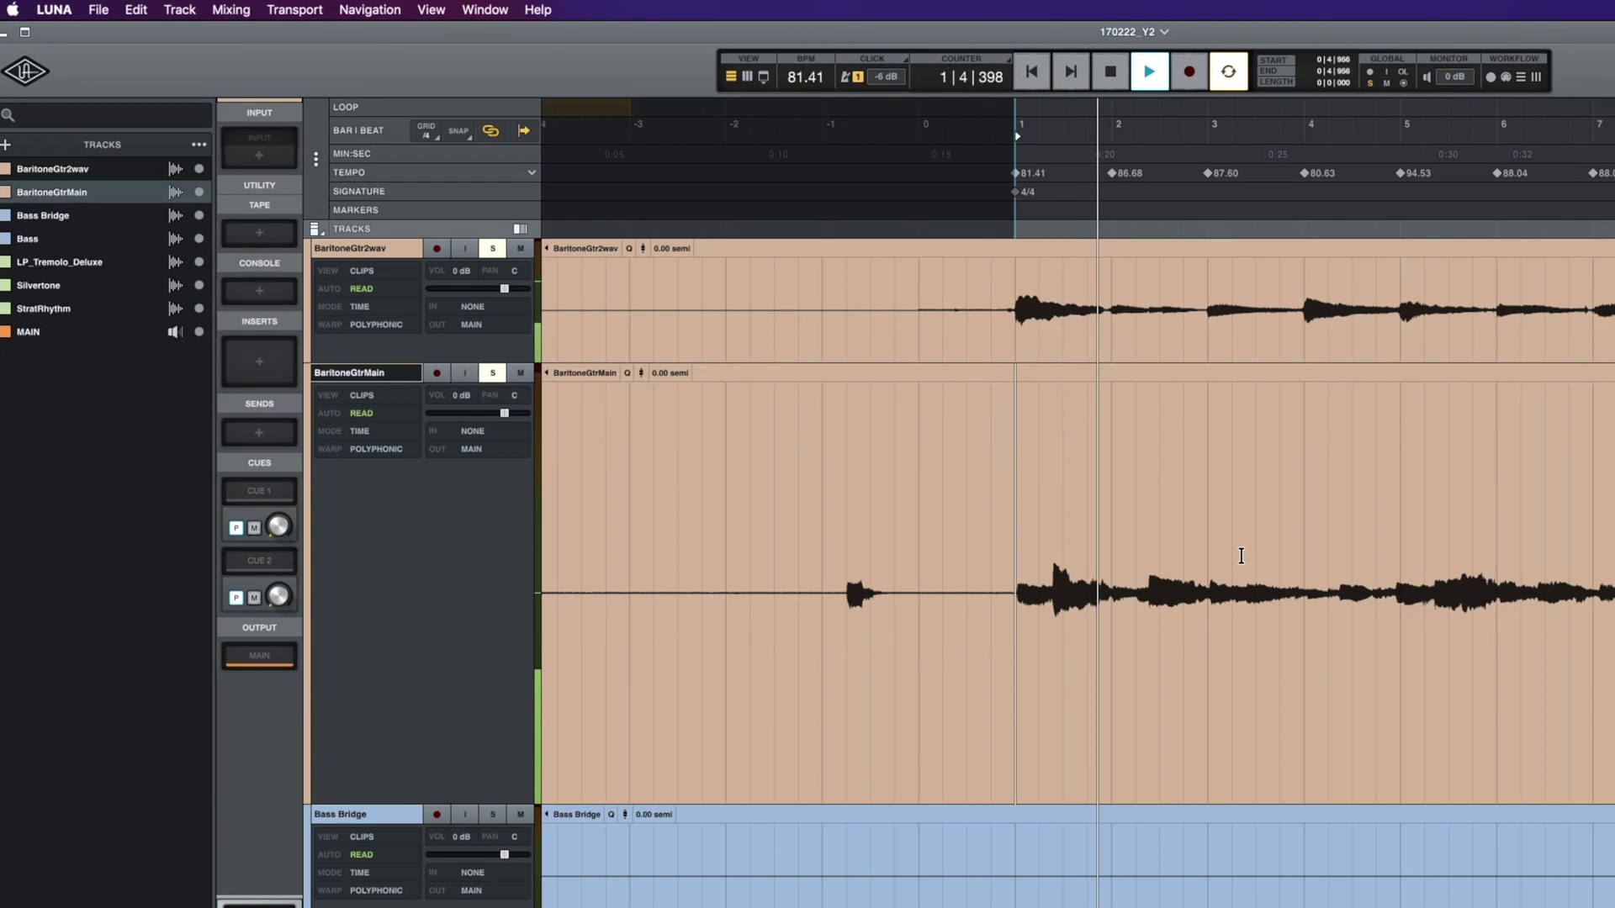
{"action": "key", "text": "super+bracketright"}
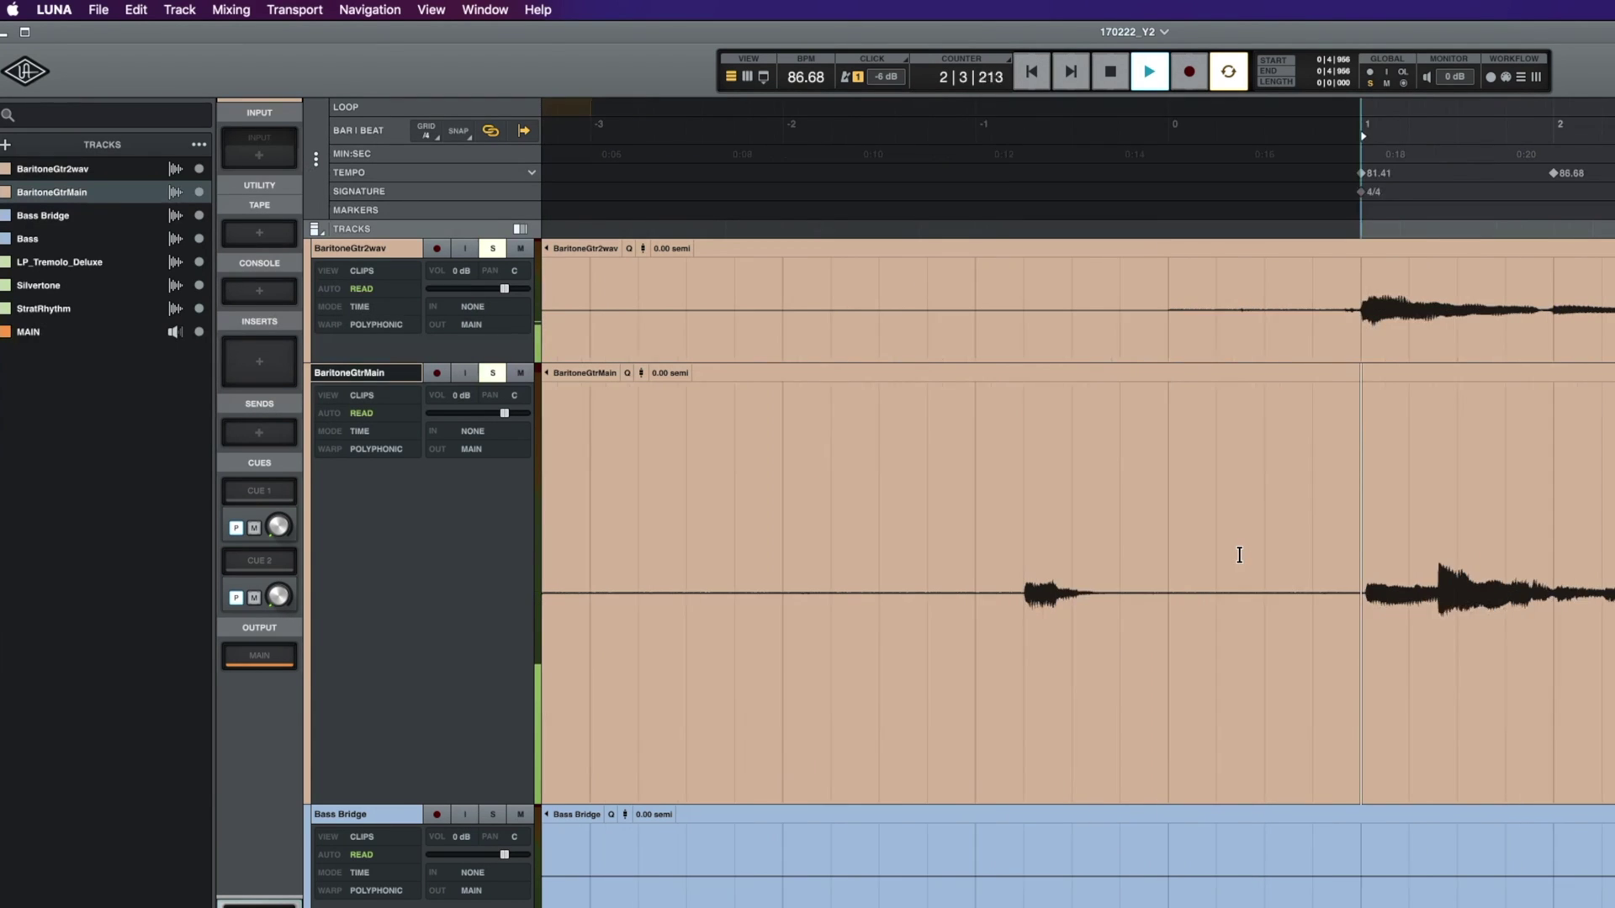
{"action": "scroll", "coordinate": [1240, 555], "scroll_direction": "right", "scroll_amount": 5}
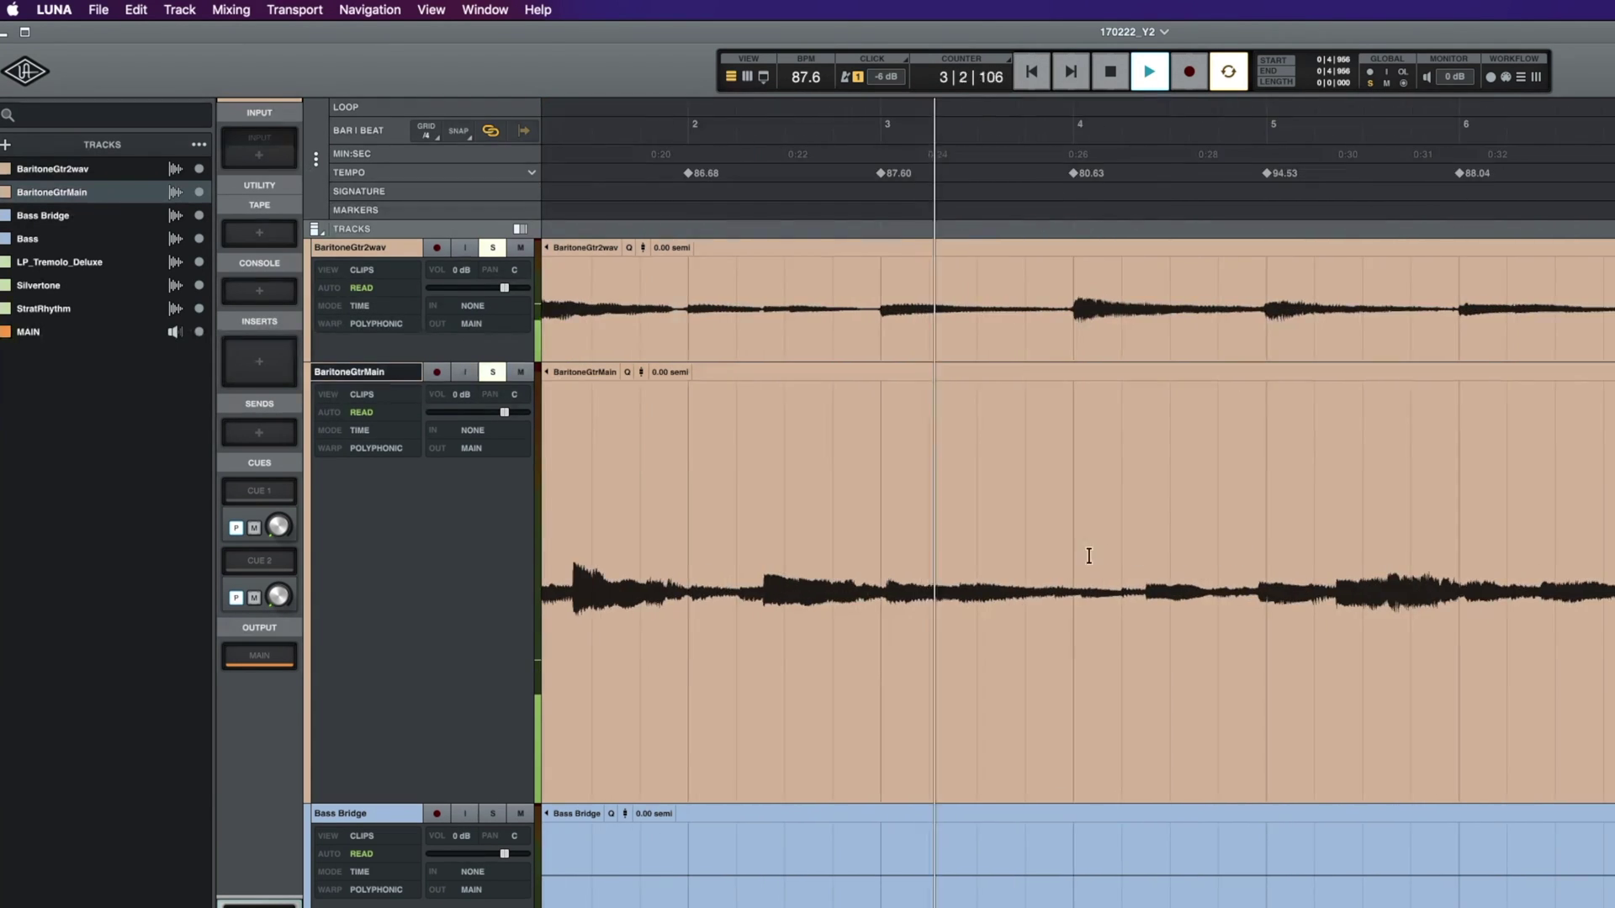
{"action": "key", "text": "space"}
Select bars 1–4 on BaritoneGtrMain, switch its view to Warps, and reopen Quantize settings
{"action": "key", "text": "q"}
{"action": "left_click_drag", "start_coordinate": [1399, 577], "coordinate": [817, 573]}
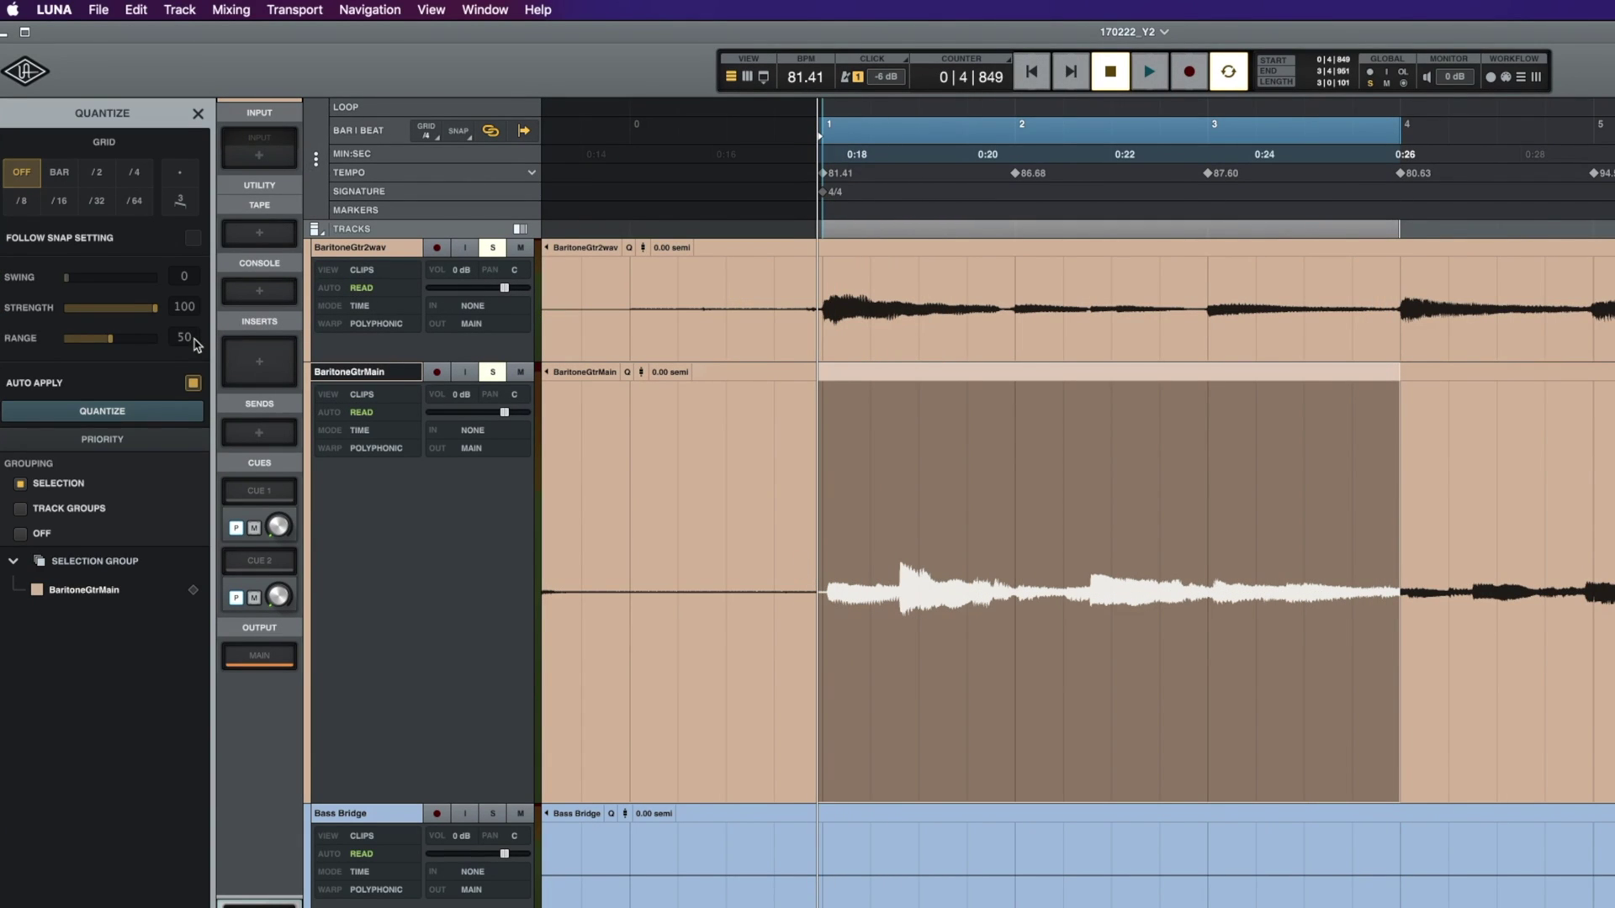
{"action": "left_click", "coordinate": [363, 395]}
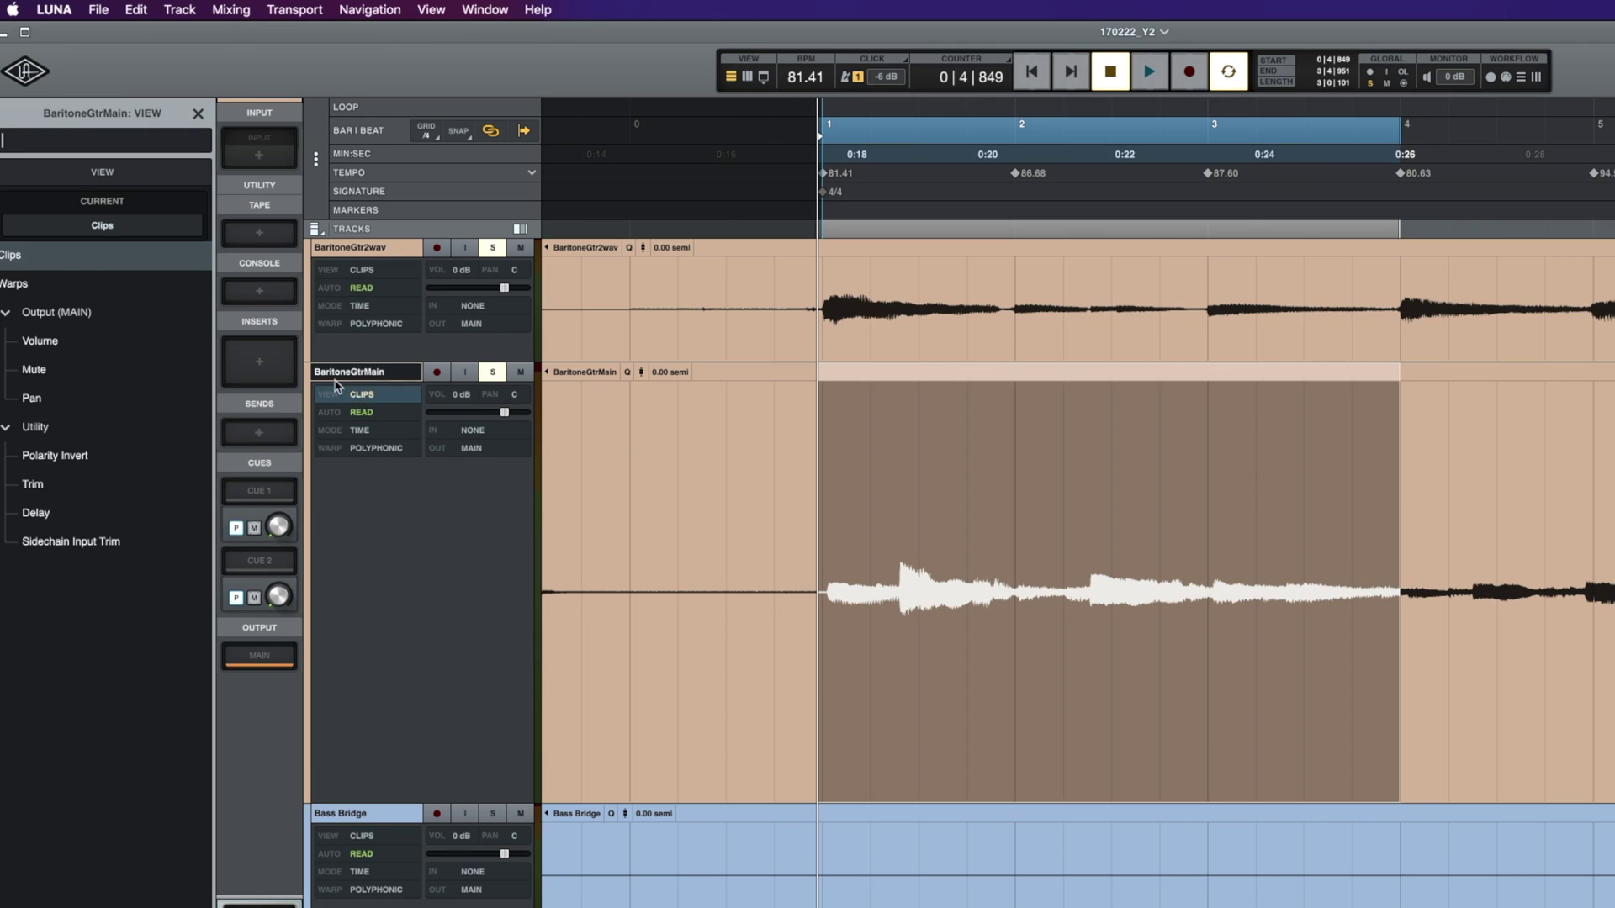
{"action": "left_click", "coordinate": [35, 284]}
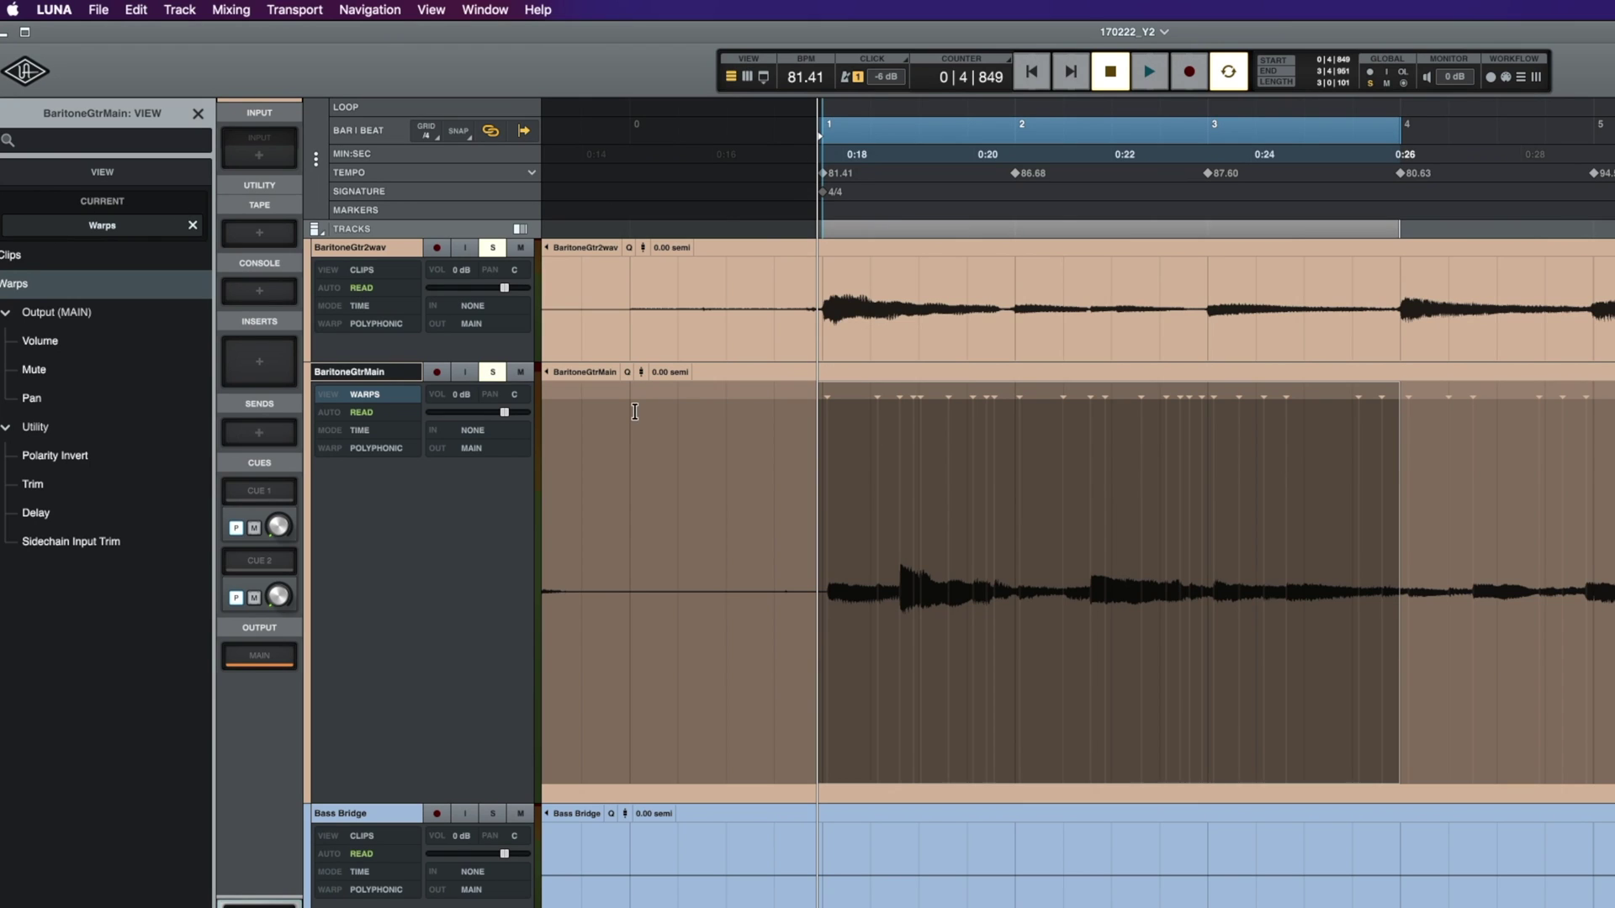
{"action": "left_click", "coordinate": [625, 371]}
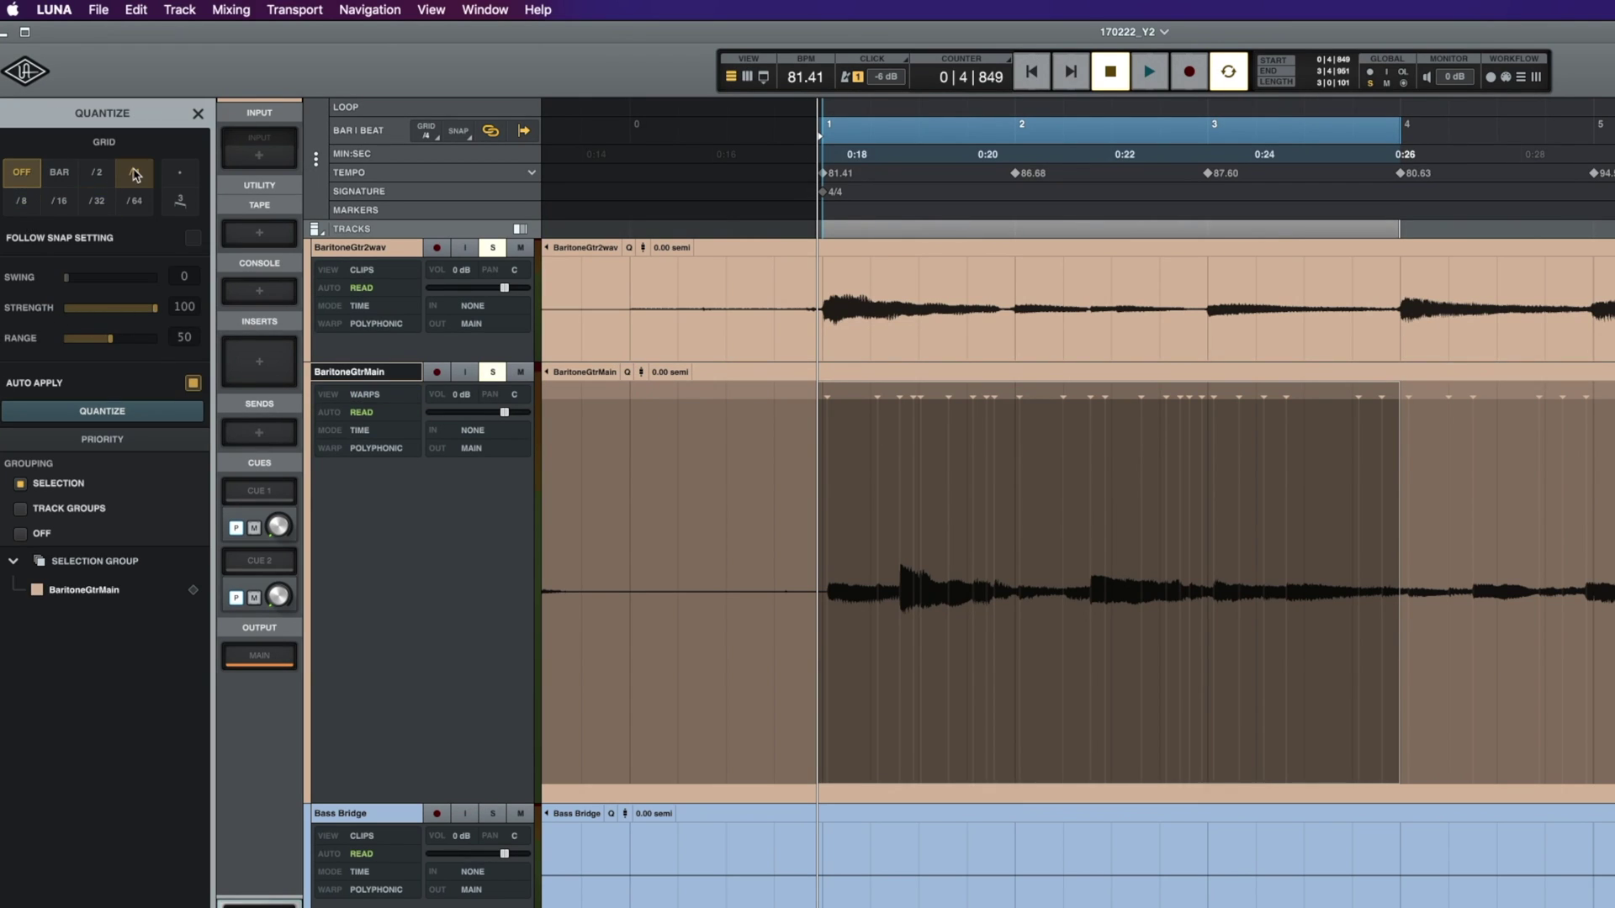
Quantize the warp markers to /4 at strength 55, range 26, and play from bar 1
{"action": "left_click", "coordinate": [134, 174]}
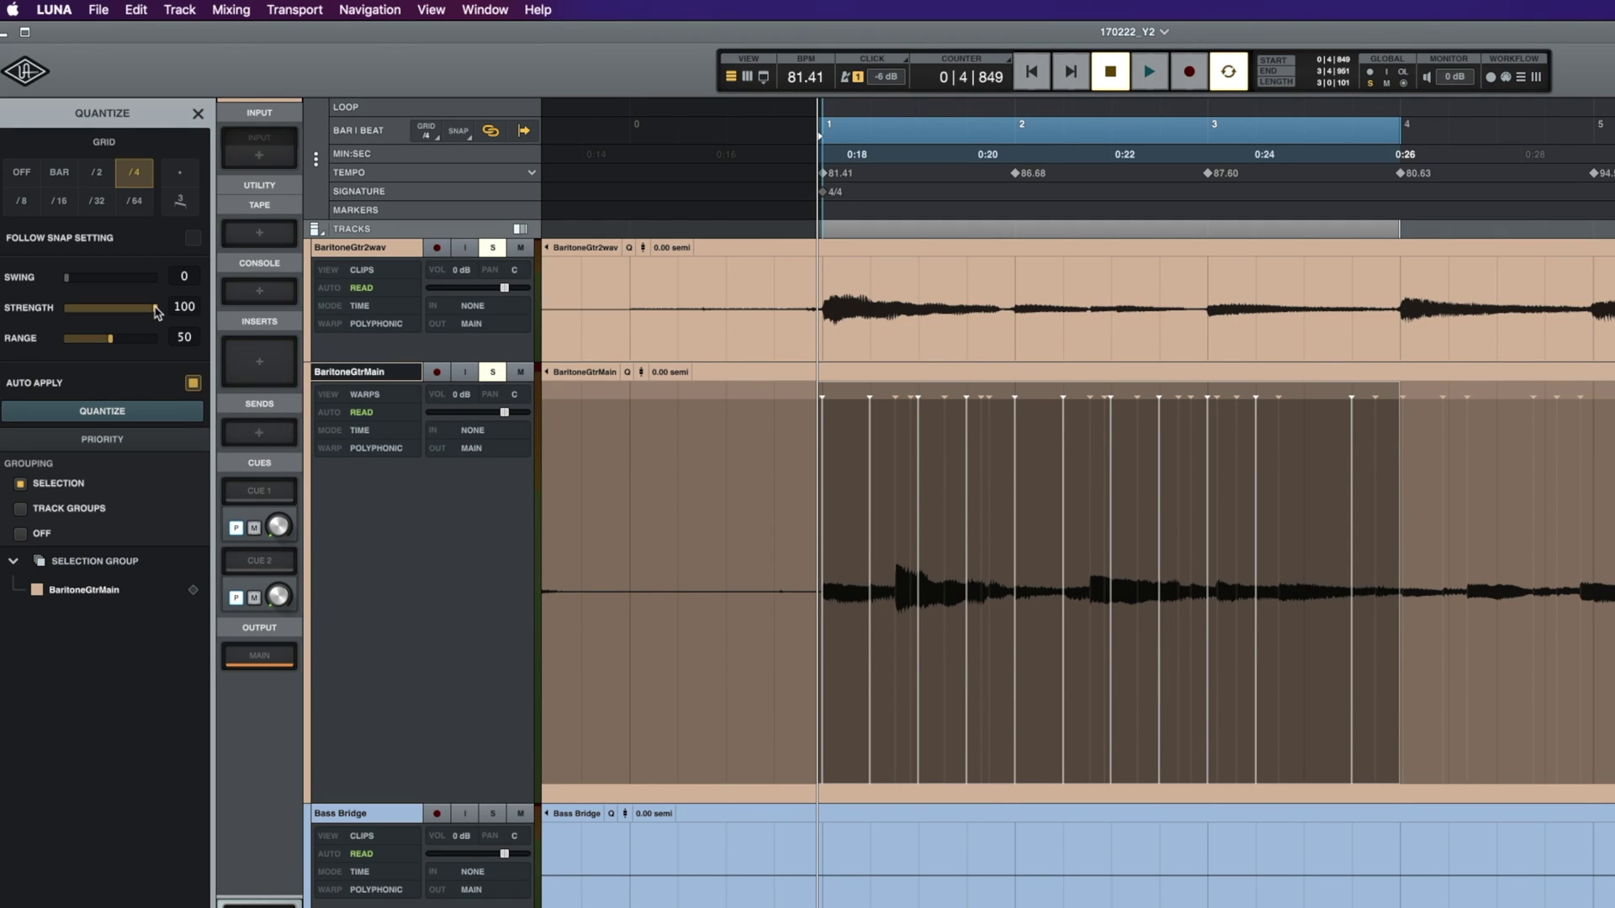
{"action": "left_click_drag", "start_coordinate": [156, 312], "coordinate": [117, 313]}
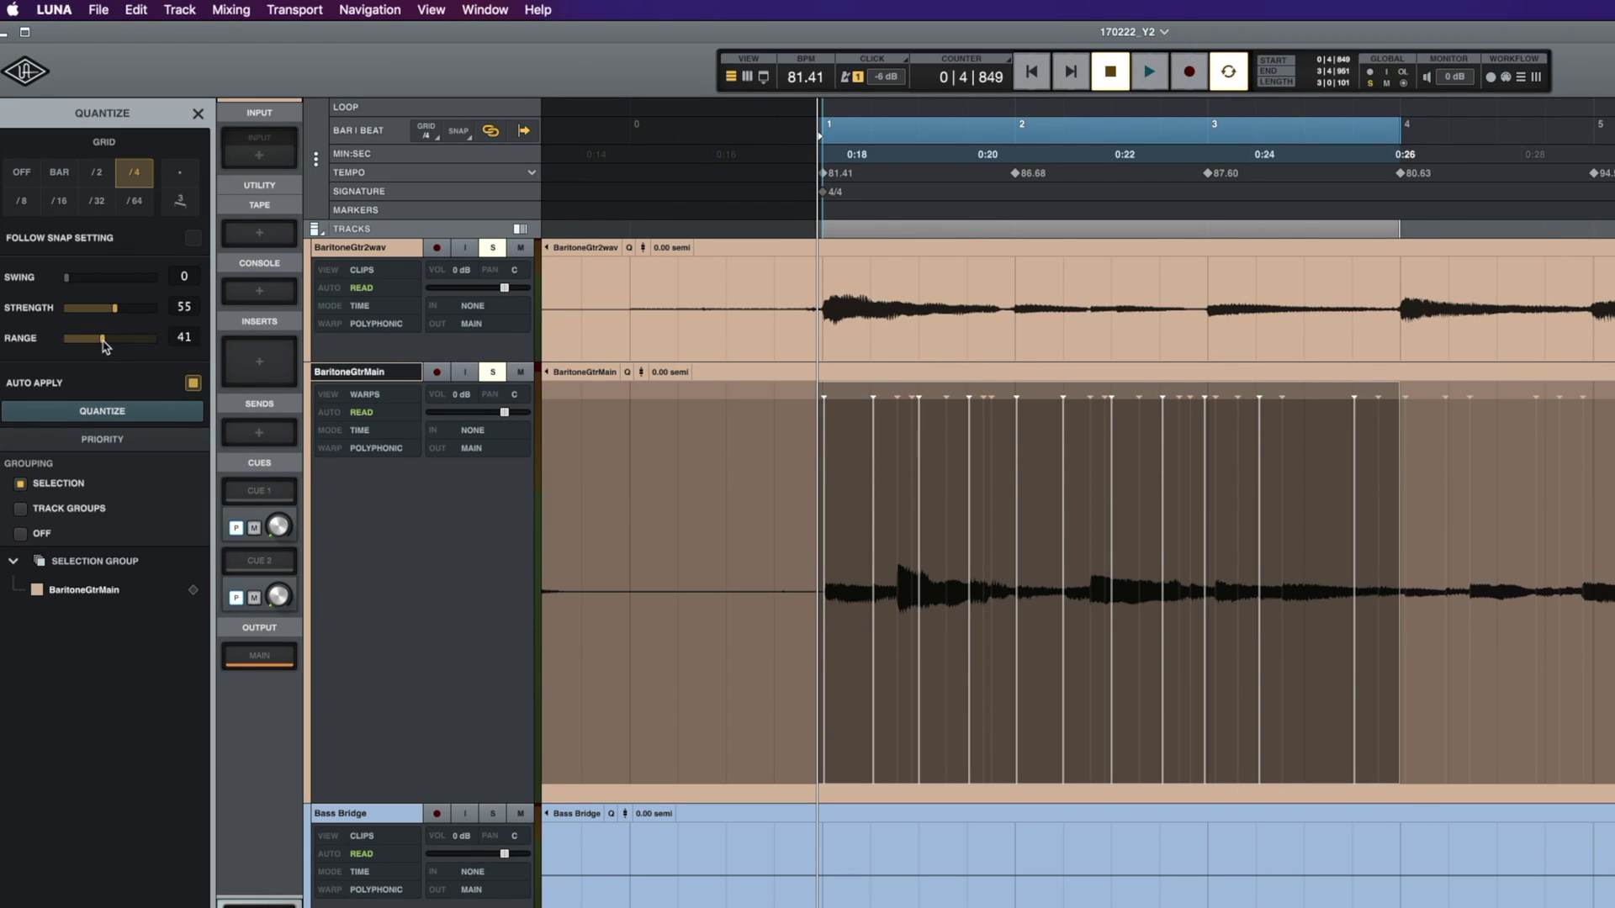
{"action": "left_click_drag", "start_coordinate": [103, 339], "coordinate": [91, 345]}
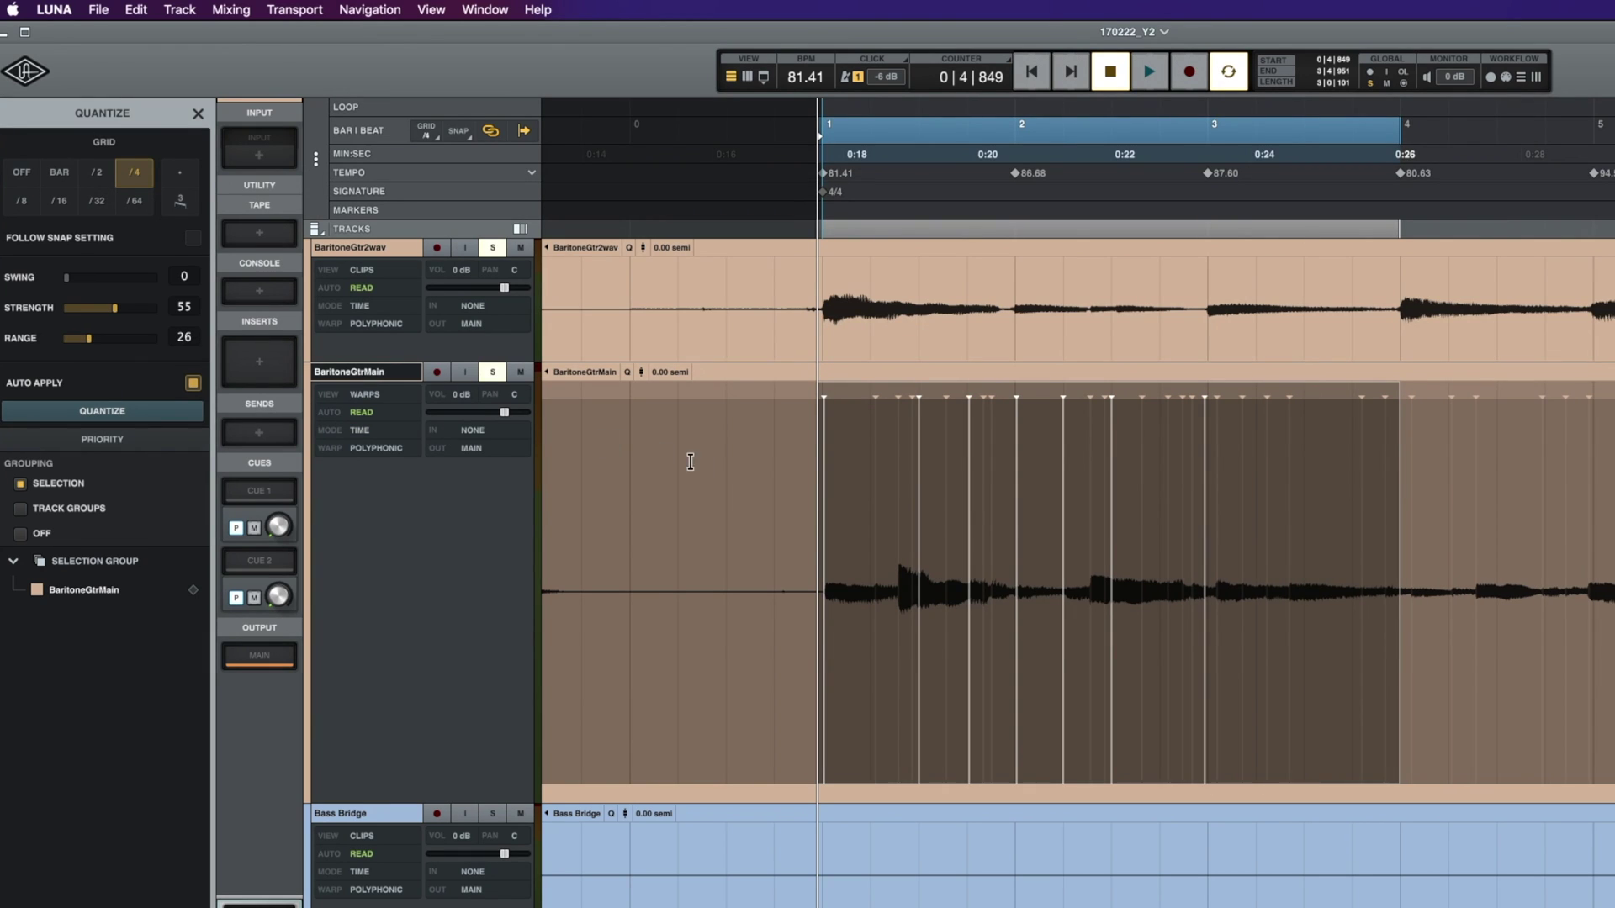
{"action": "left_click", "coordinate": [733, 460]}
{"action": "key", "text": "space"}
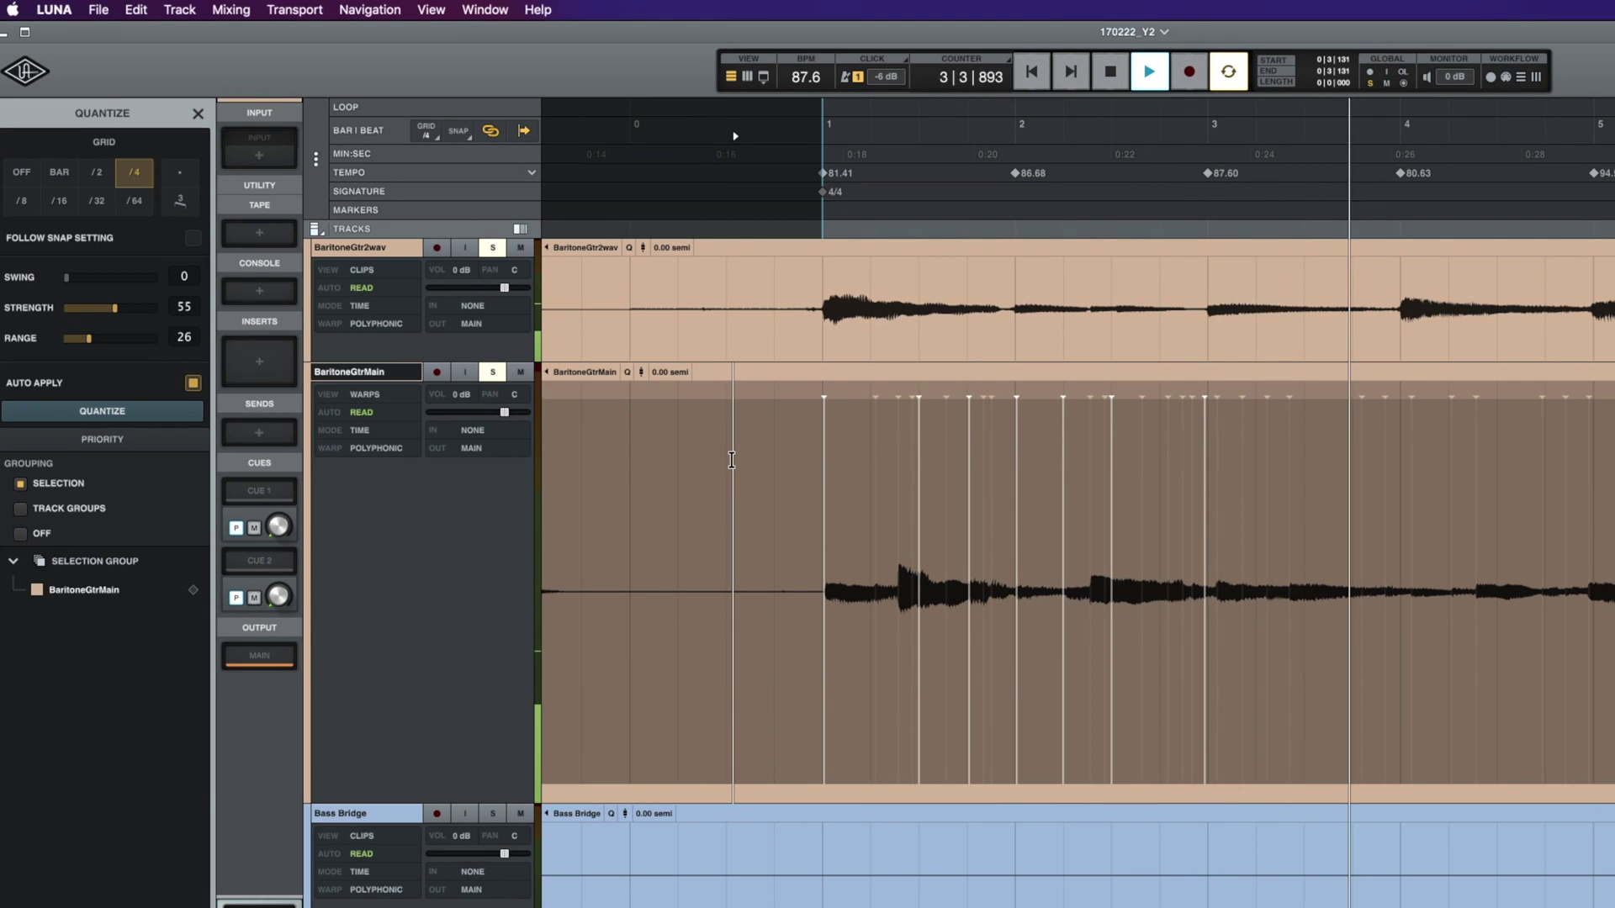
Stop playback, unsolo BaritoneGtrMain, and zoom out to show the entire song with bass and amp tracks
{"action": "key", "text": "space"}
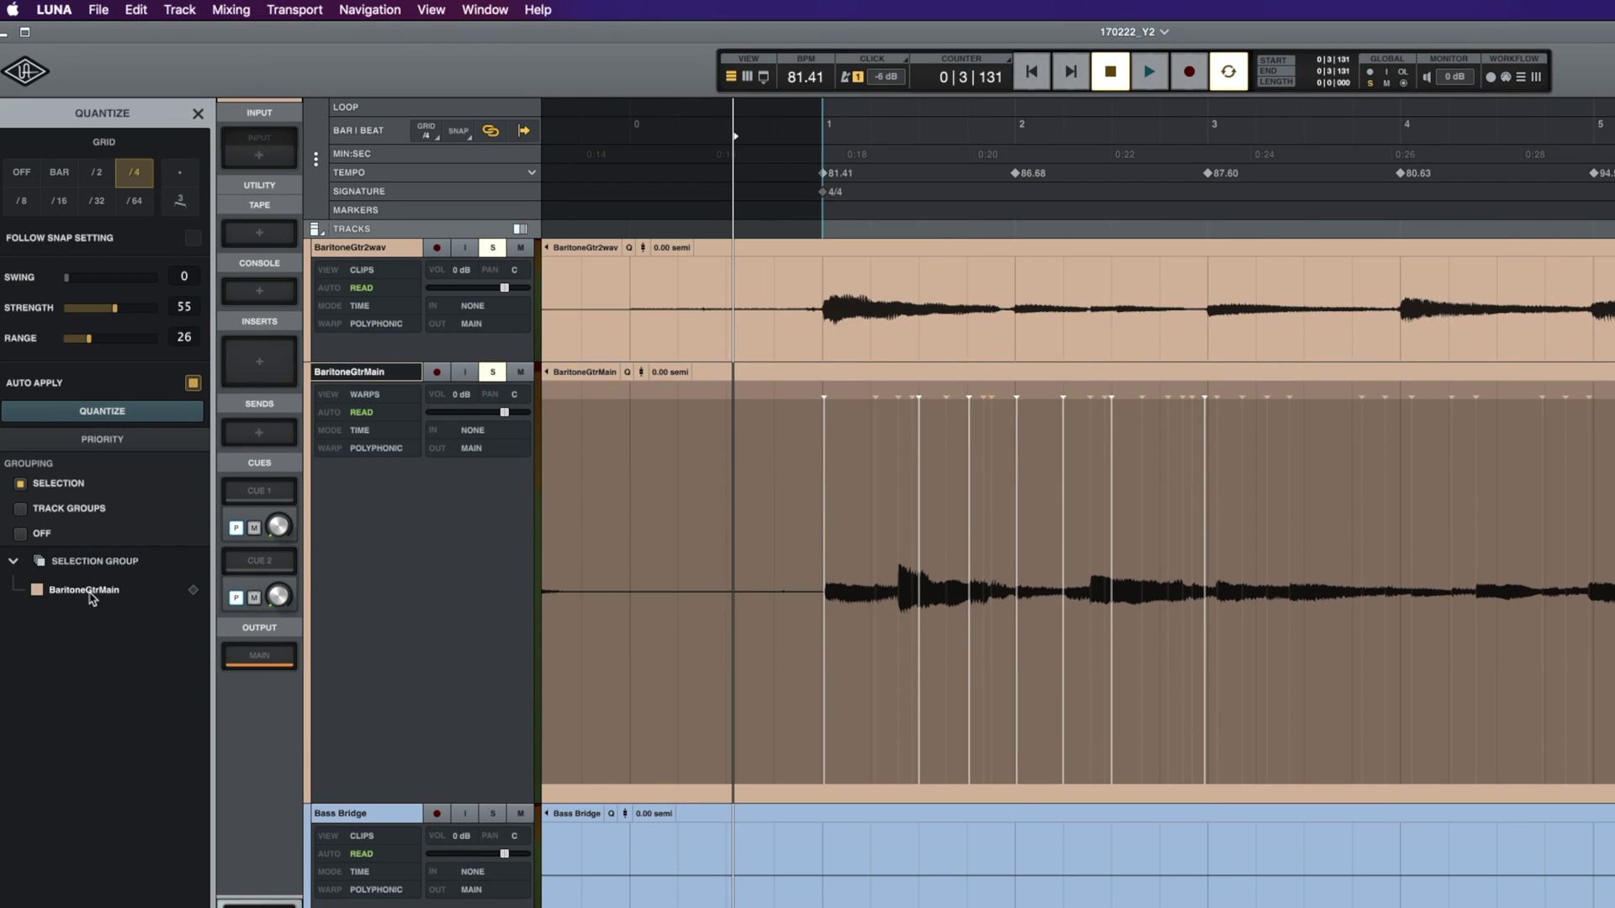
{"action": "left_click", "coordinate": [493, 372]}
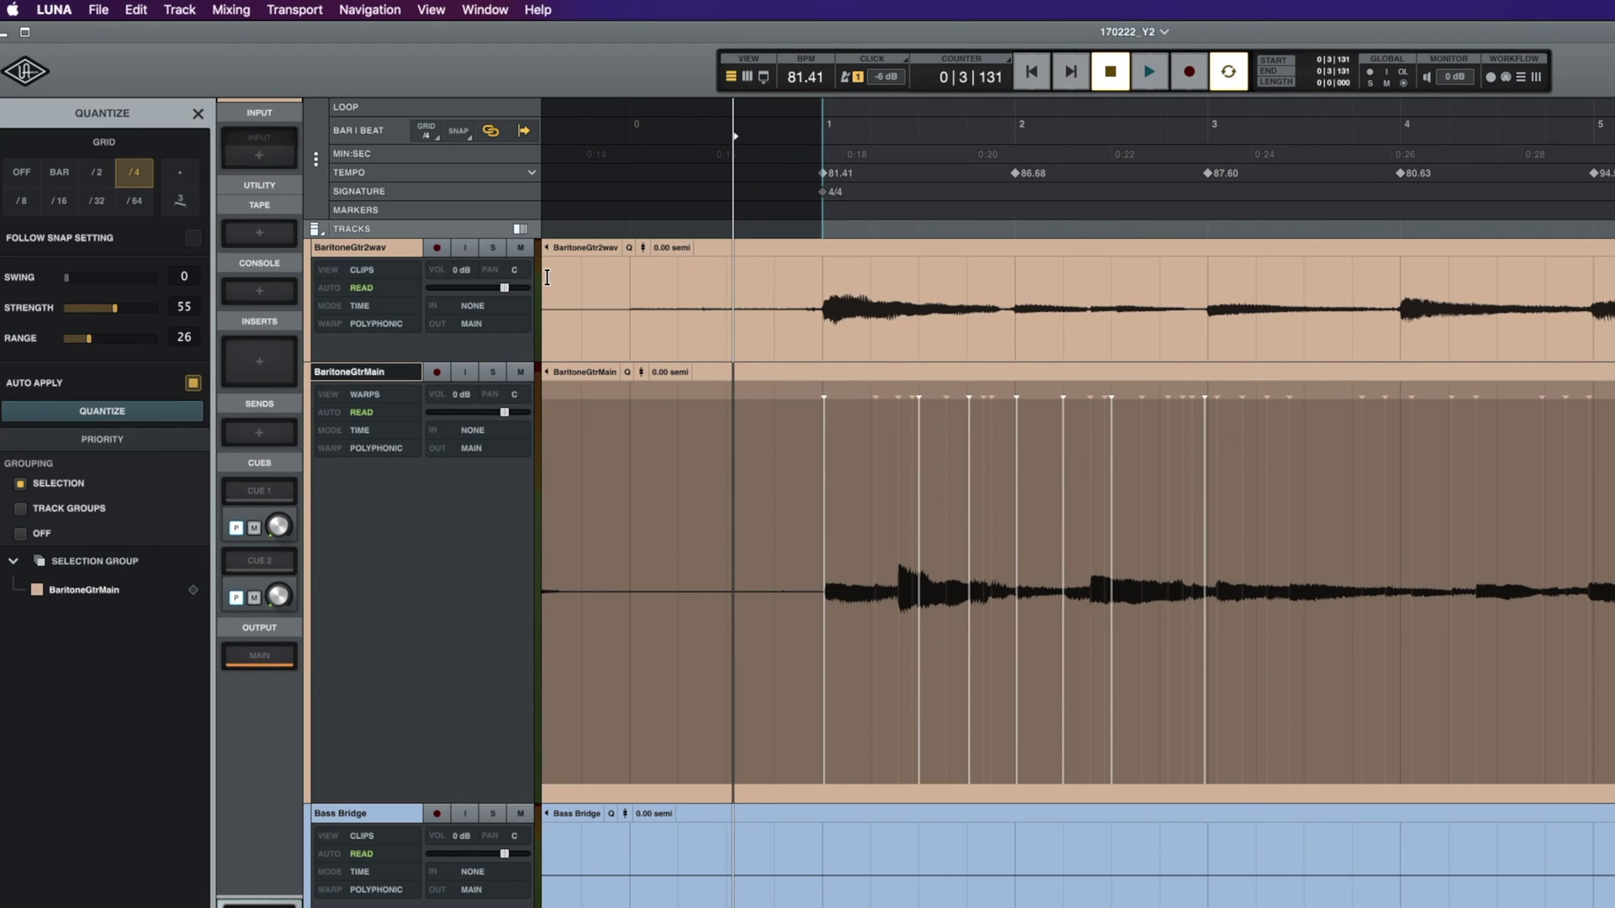
{"action": "key", "text": "super+minus"}
{"action": "key", "text": "super+minus"}
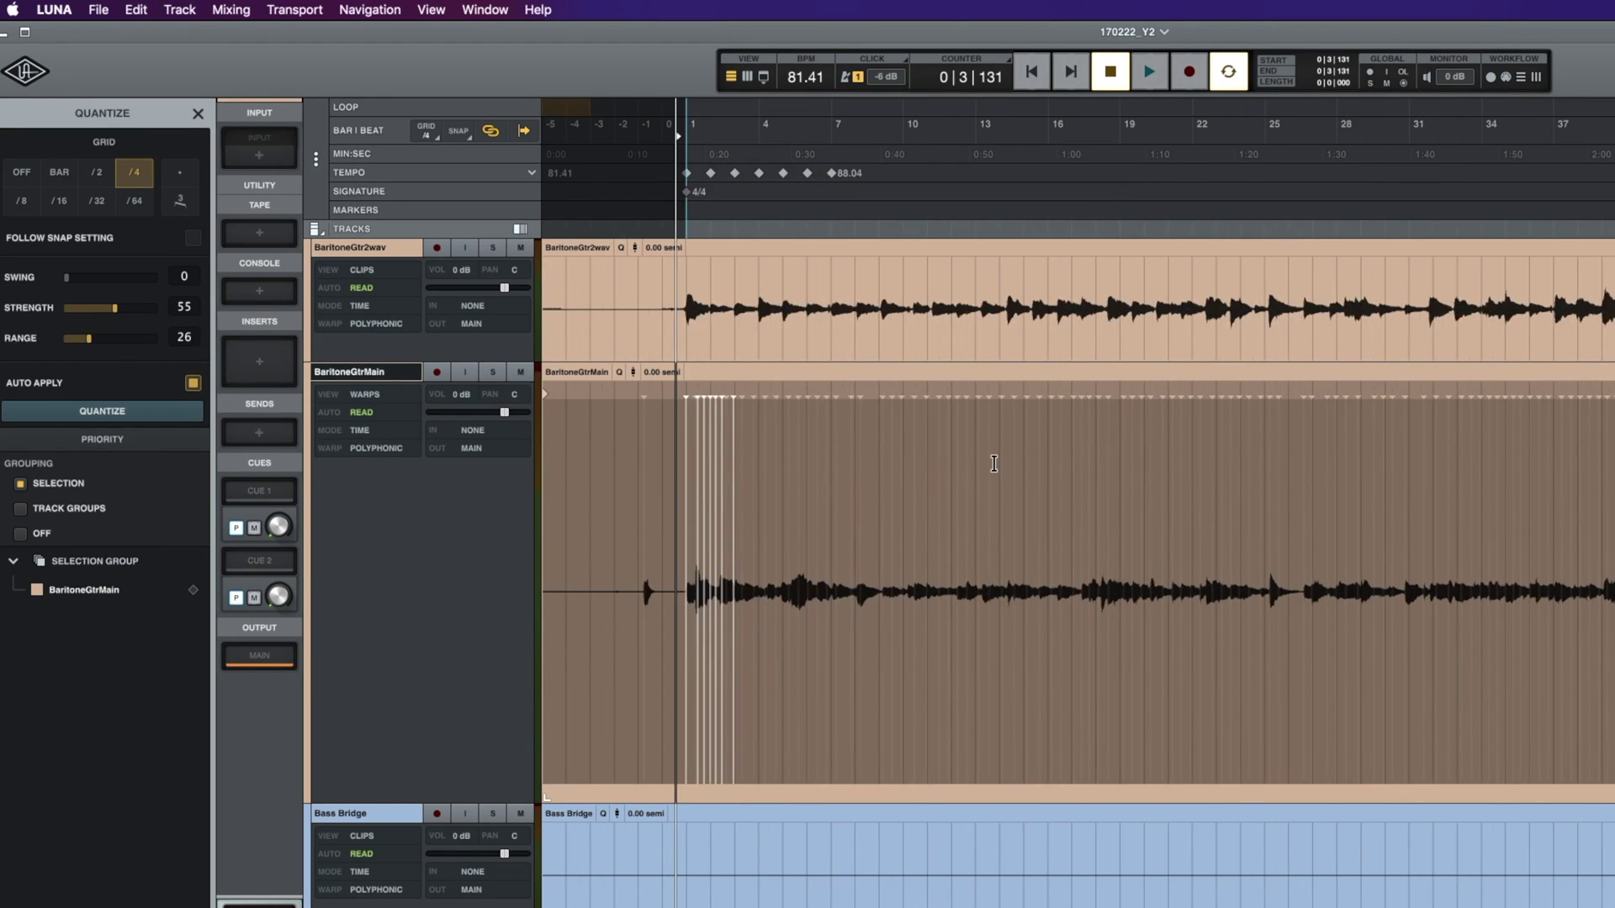
{"action": "key", "text": "e"}
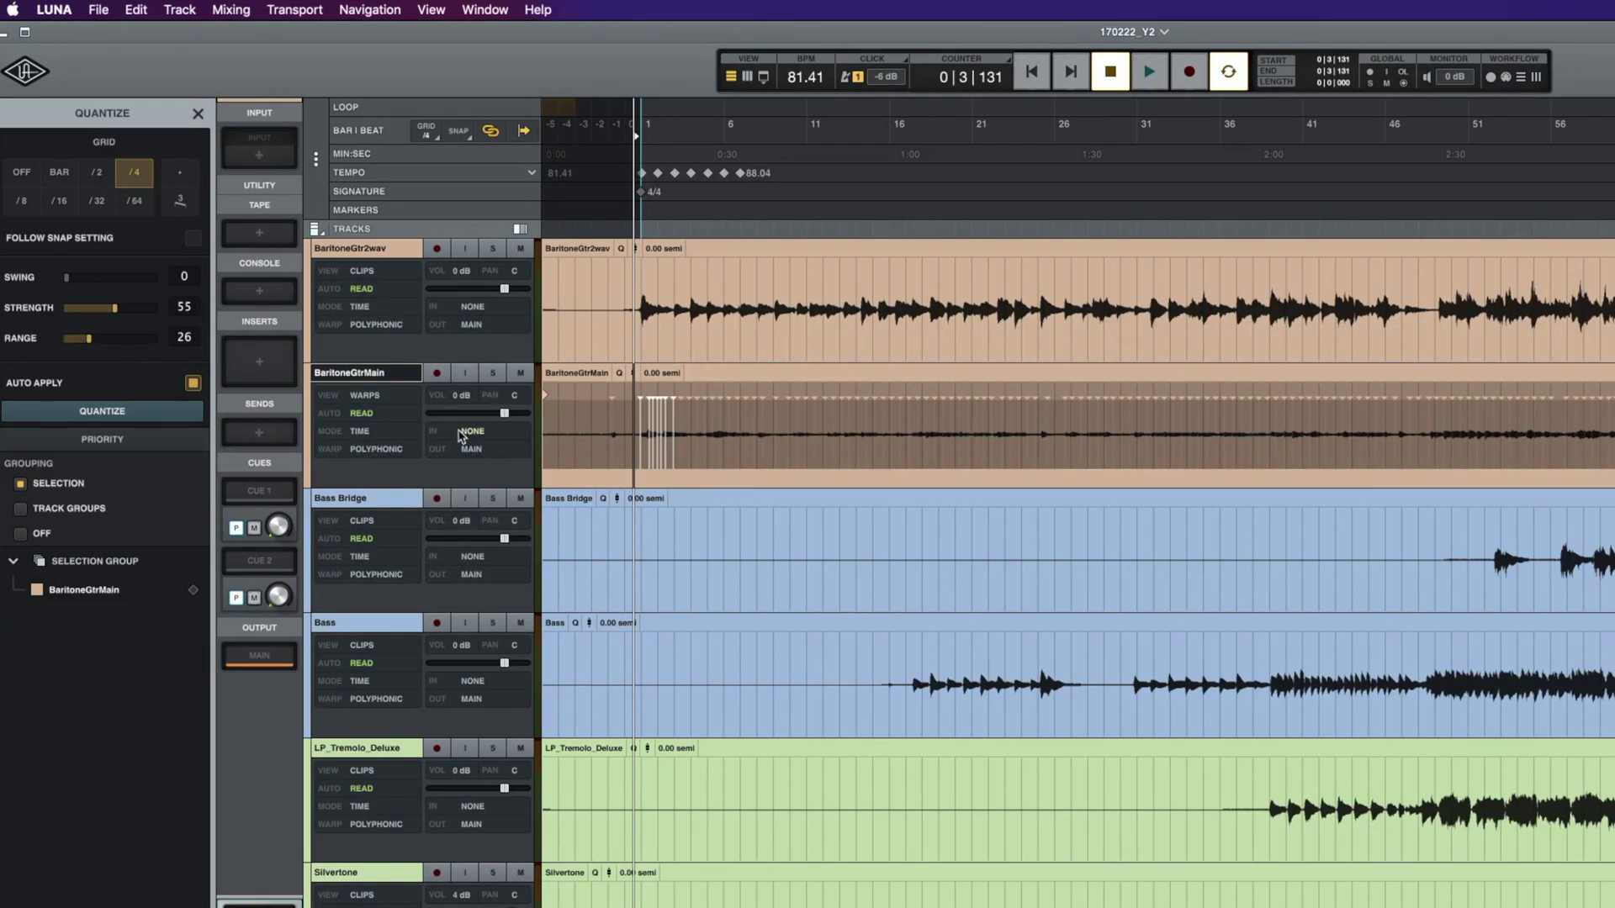
{"action": "left_click", "coordinate": [375, 450]}
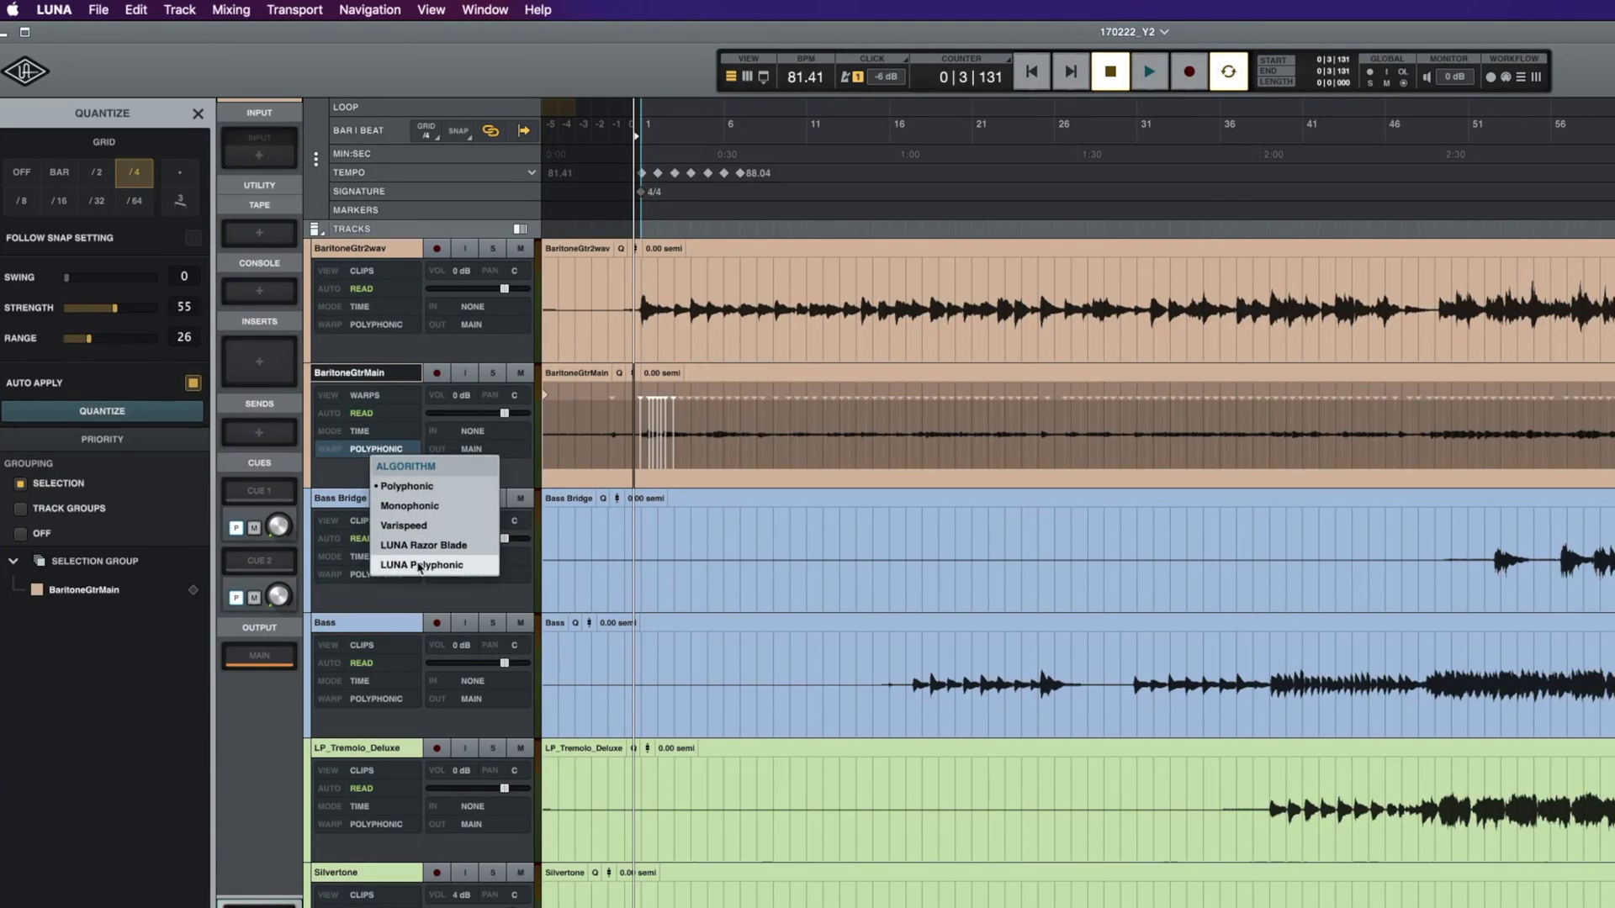
{"action": "left_click", "coordinate": [352, 481]}
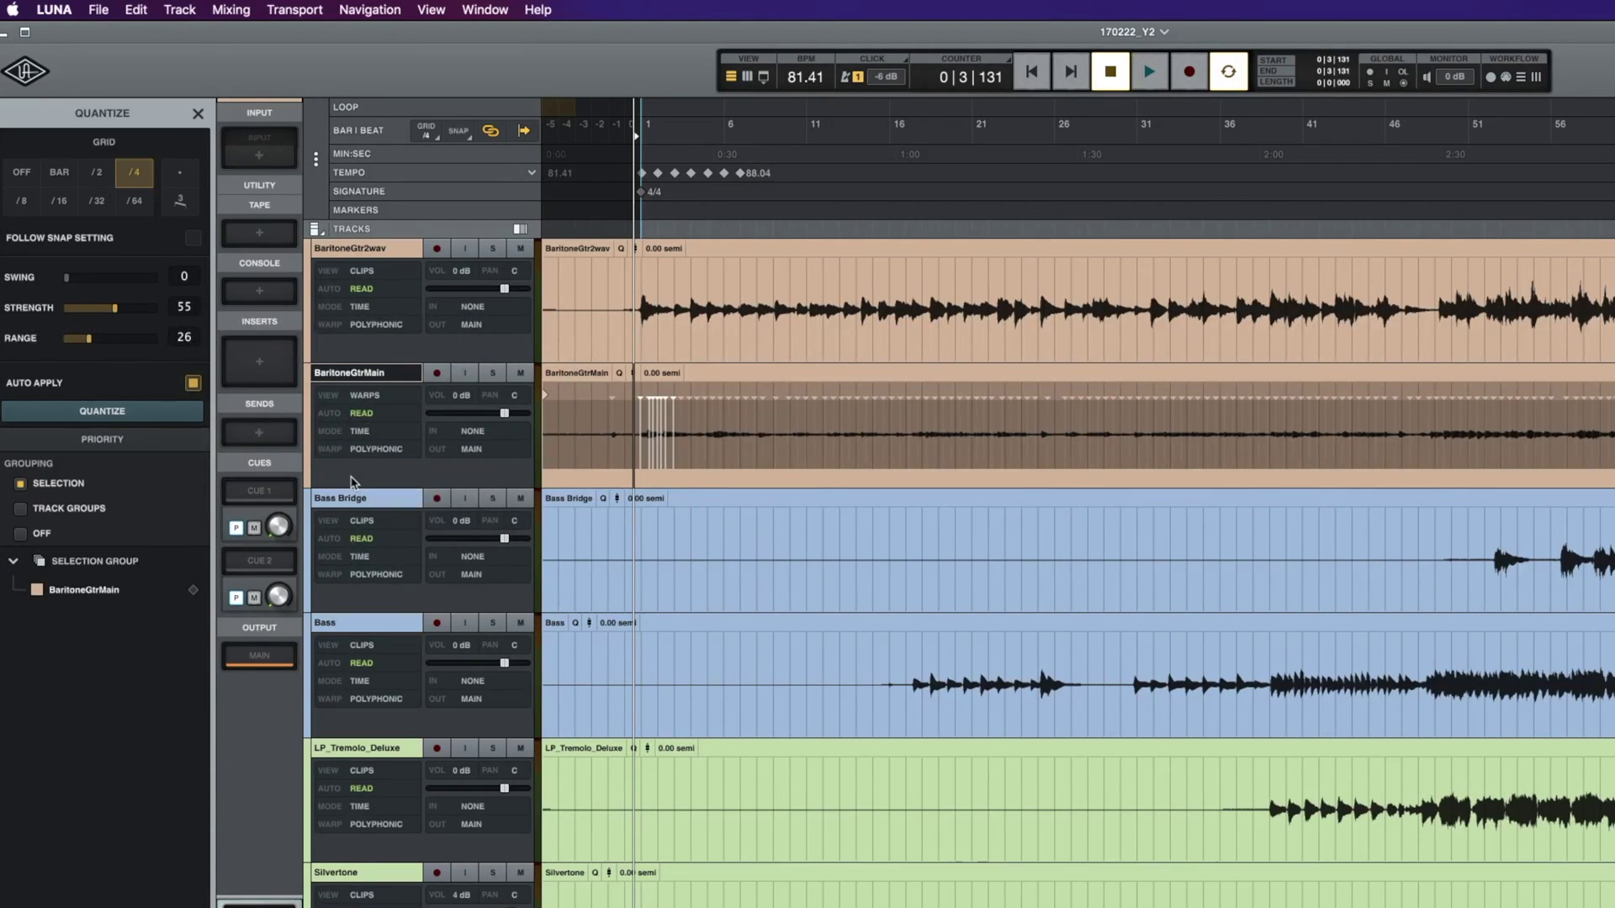